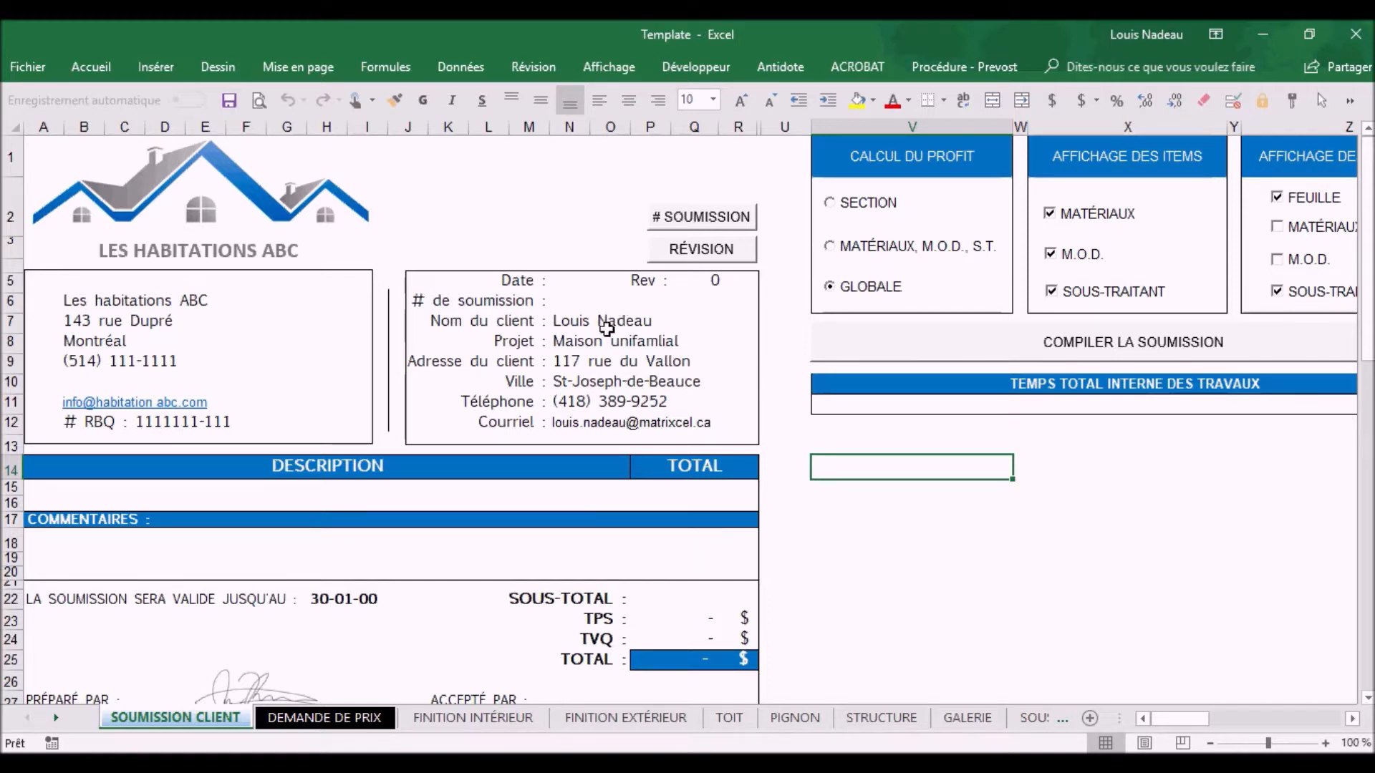
Generate a submission number for the client quote from the filled-in client and project details
drag(628, 320, 612, 420)
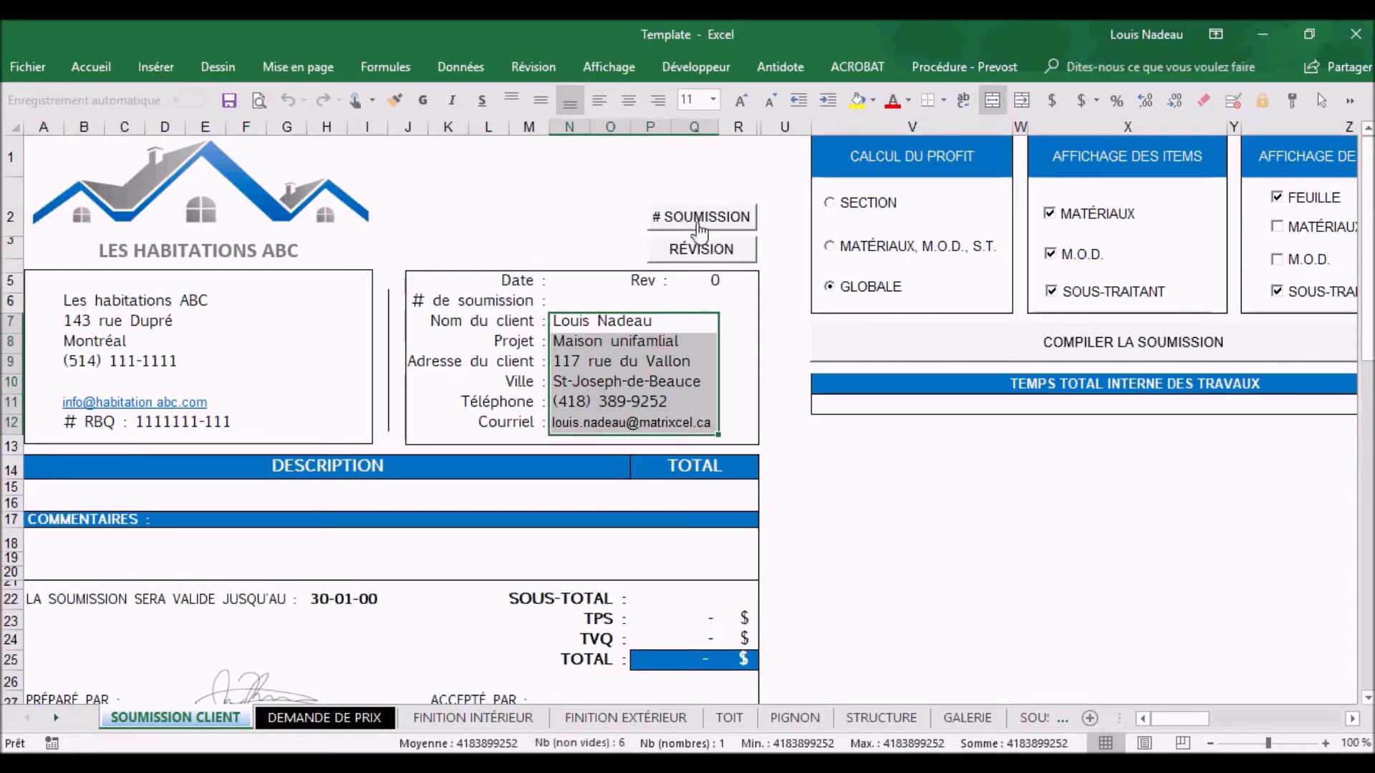
click(675, 212)
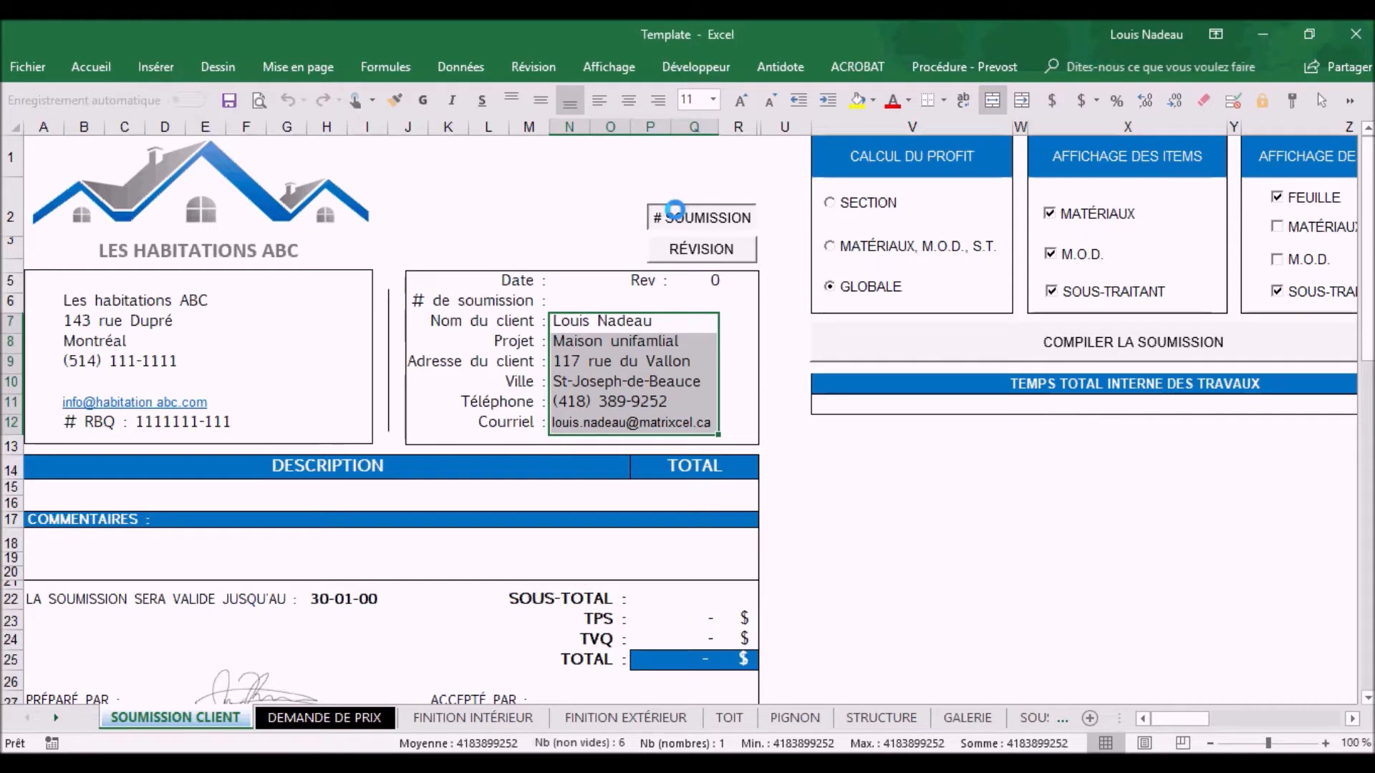
click(830, 468)
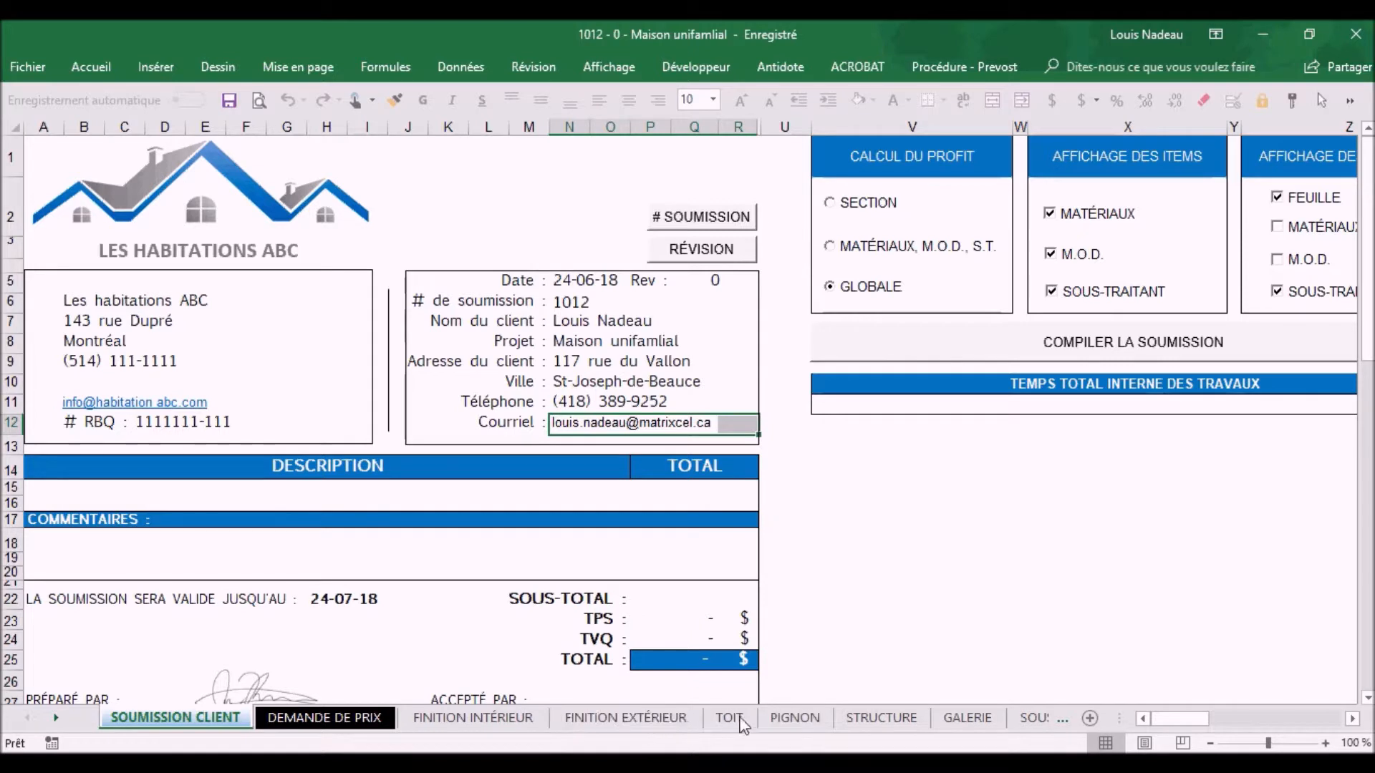
Examine the FINITION INTÉRIEUR, FINITION EXTÉRIEUR and TOIT sheets, and the item descriptions and category columns of BD MATERIAUX
click(493, 719)
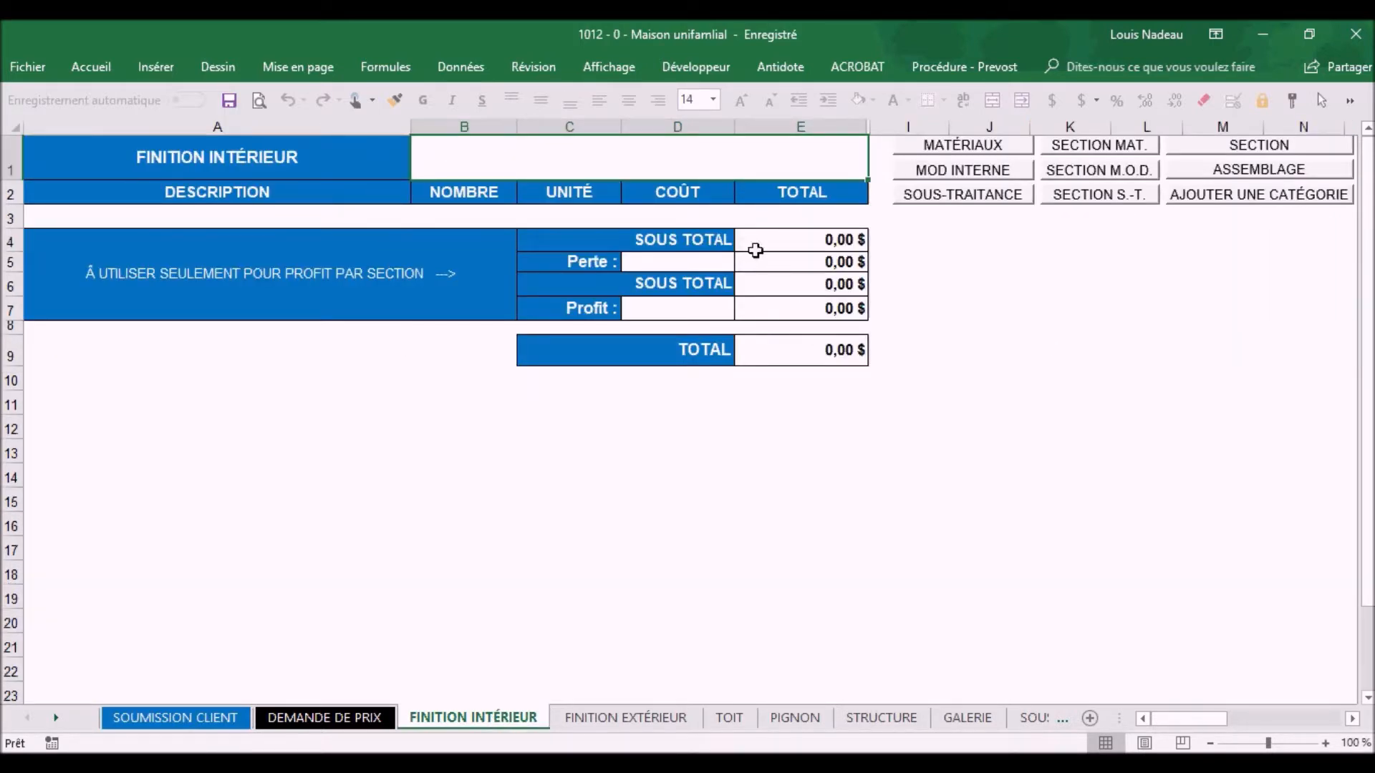
click(613, 718)
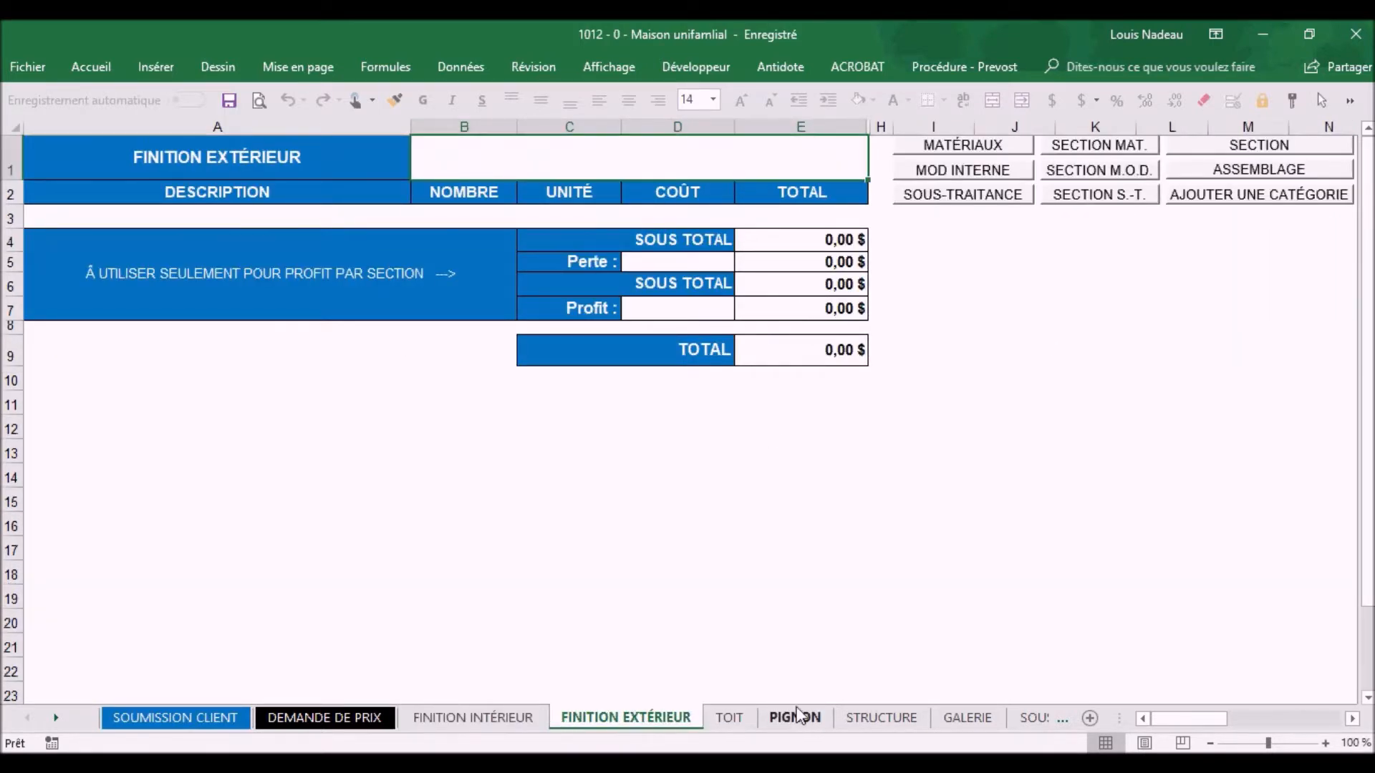
click(745, 728)
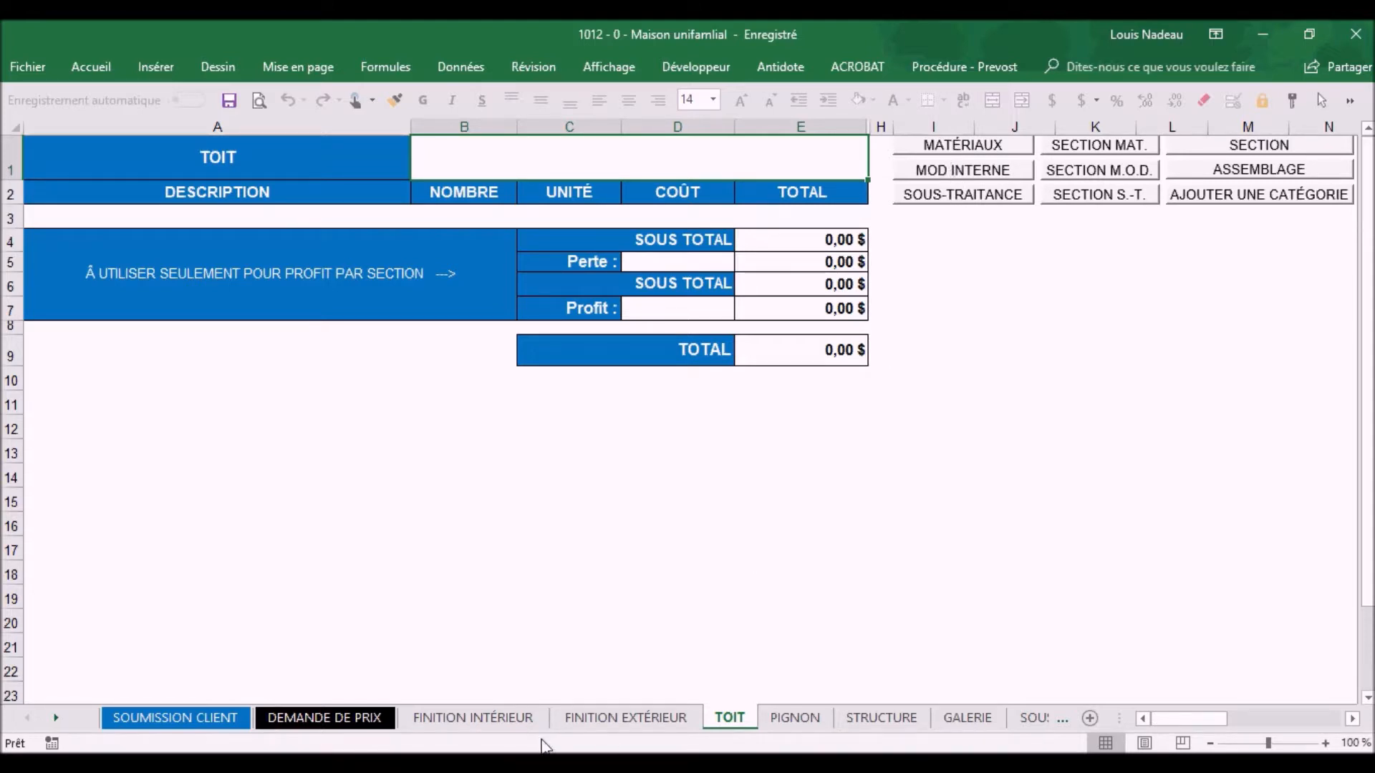
click(52, 718)
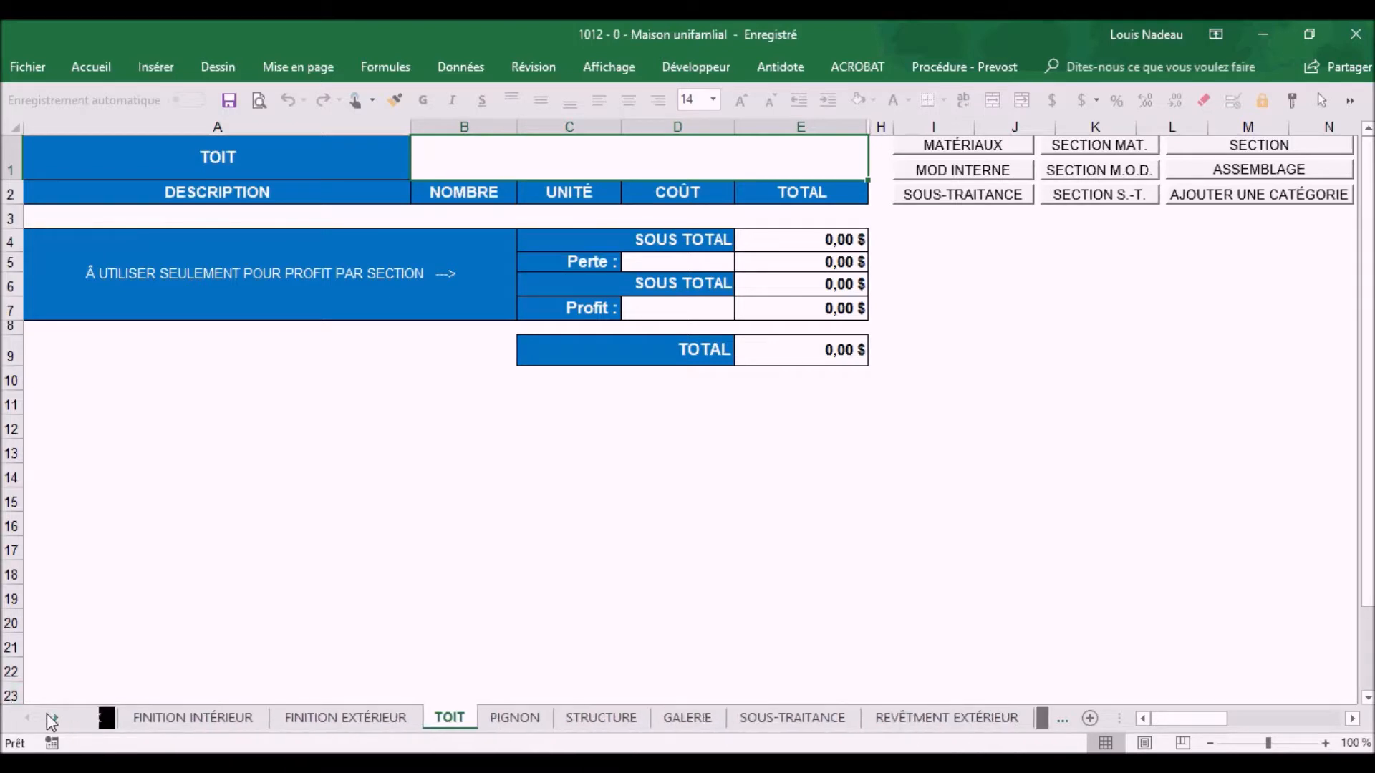
click(748, 719)
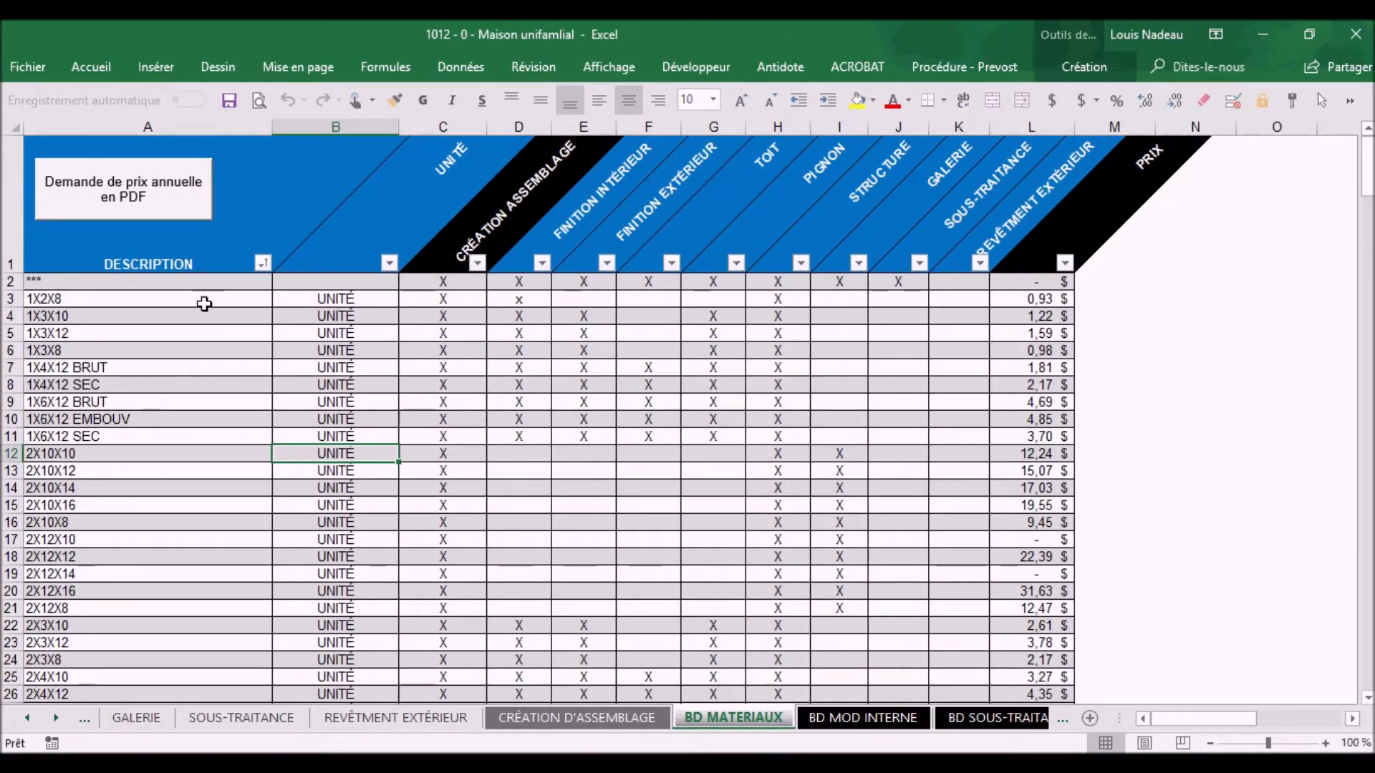
drag(204, 303, 236, 667)
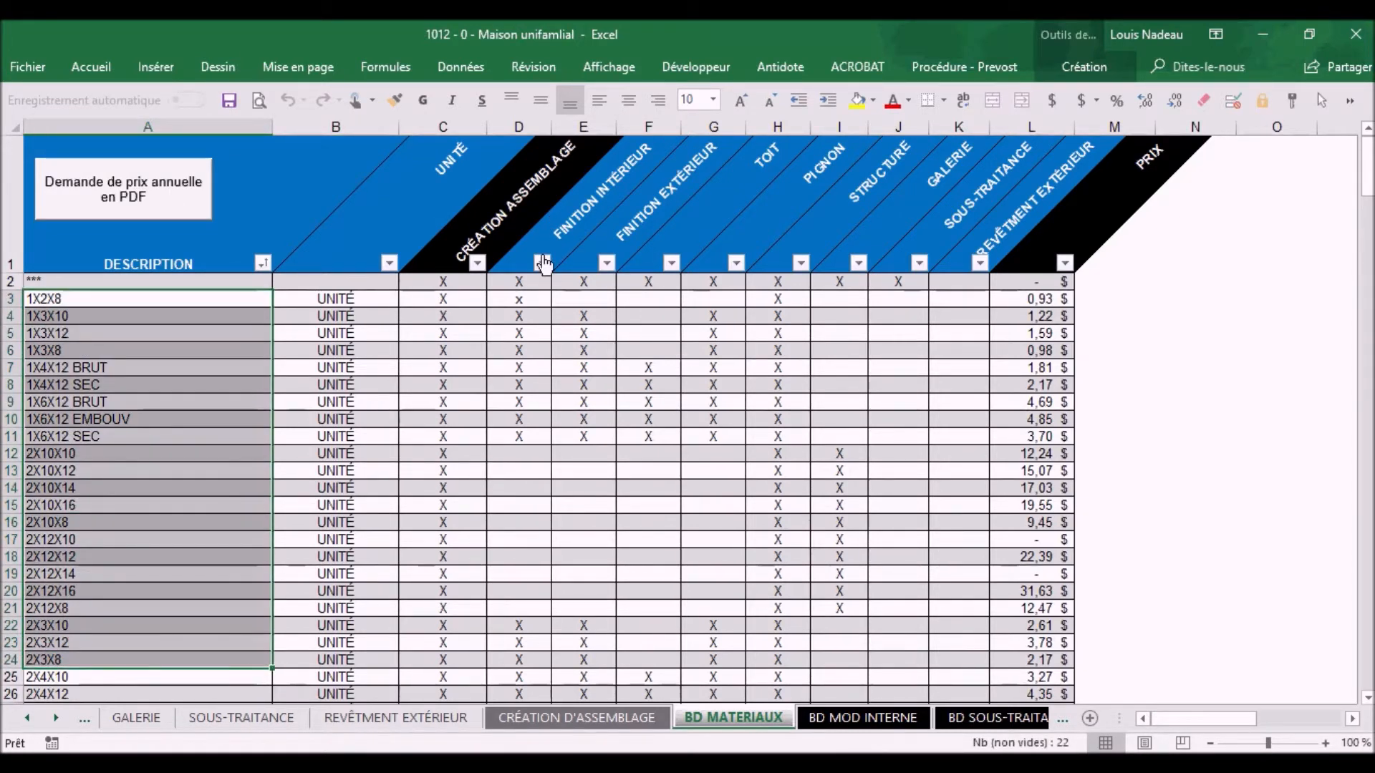
drag(524, 258, 978, 243)
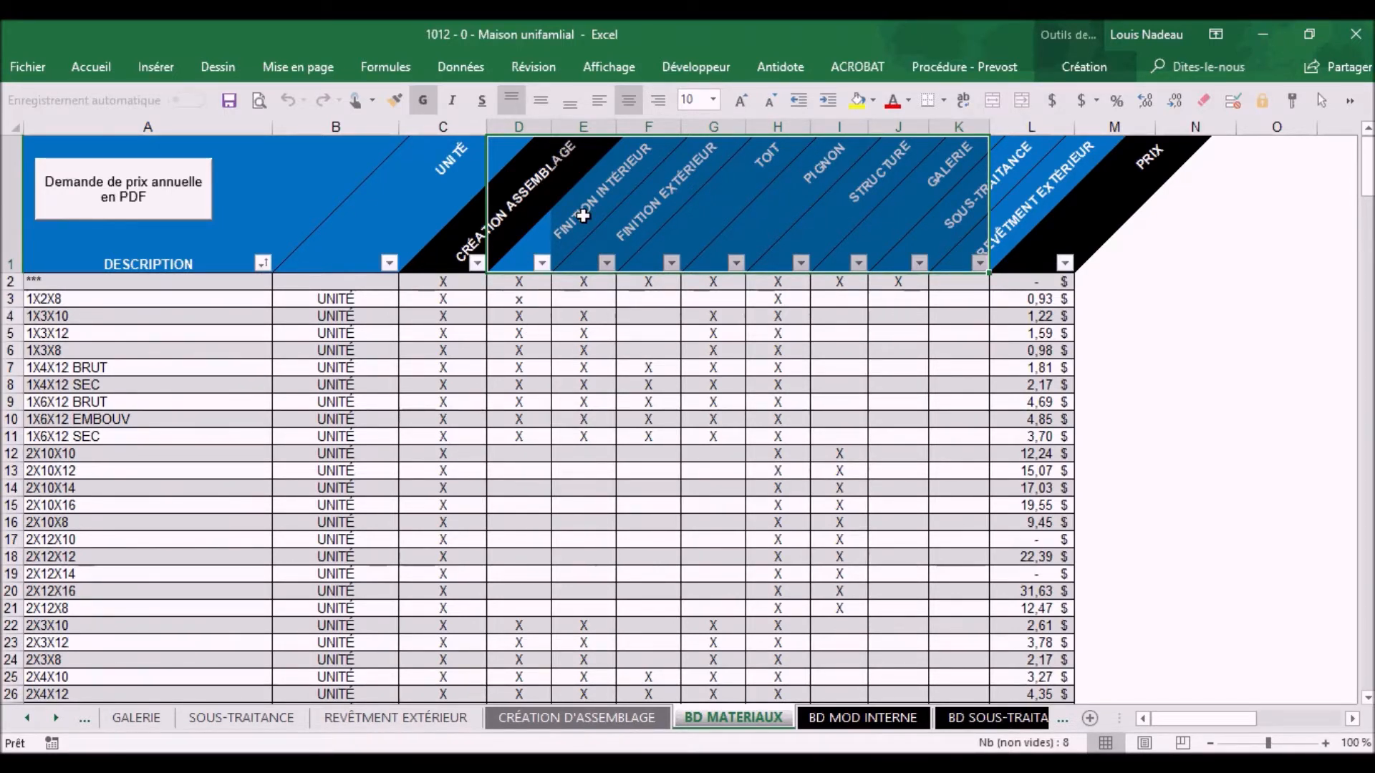
click(964, 282)
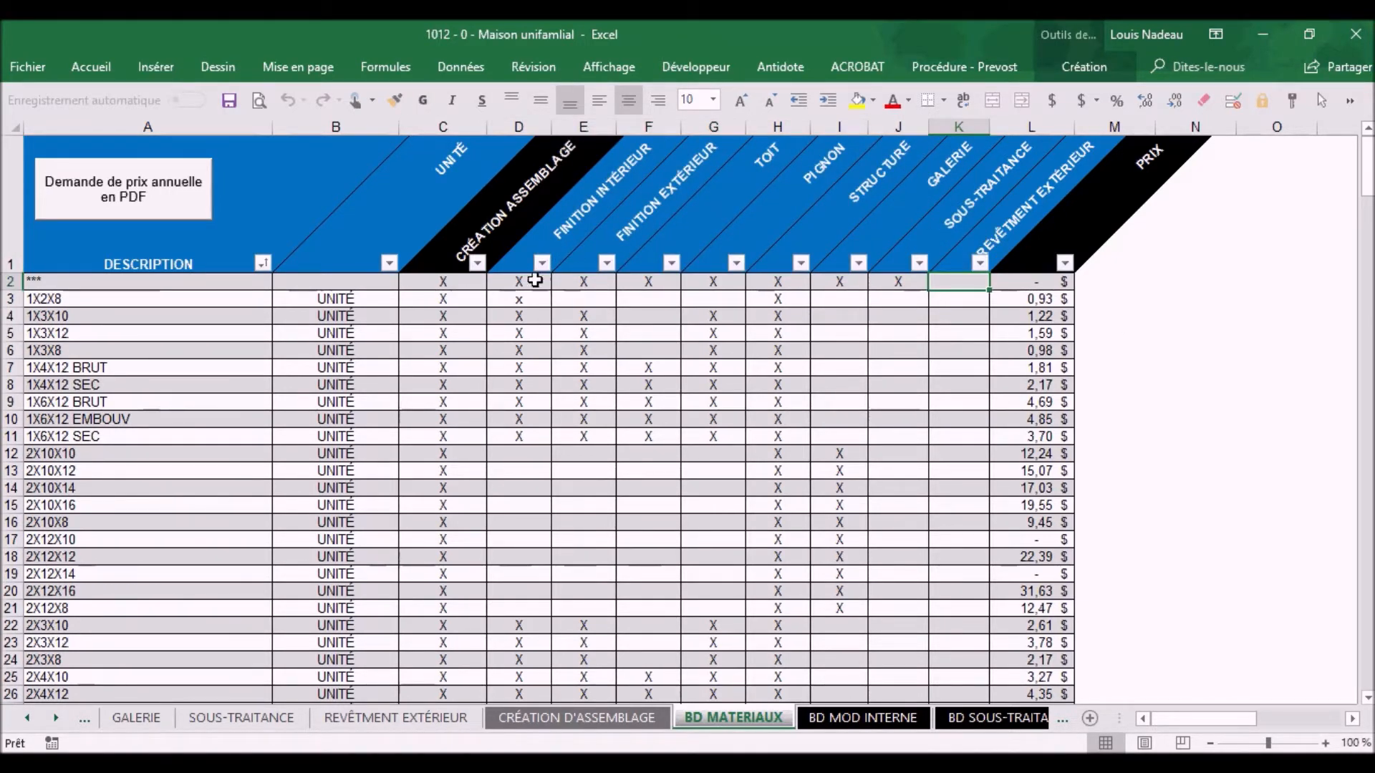
Return to the FINITION INTÉRIEUR sheet and enter RDC as its title
click(26, 719)
click(27, 719)
click(26, 719)
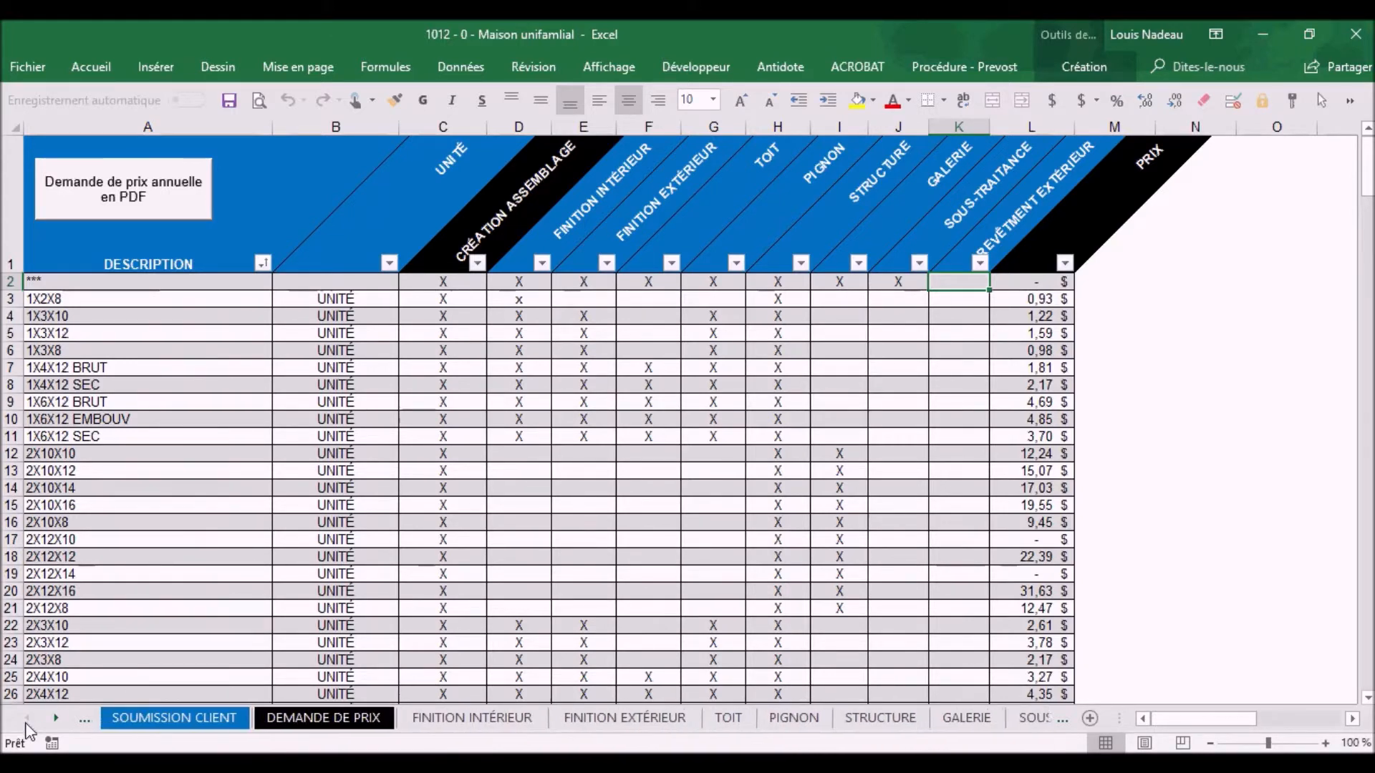
click(504, 719)
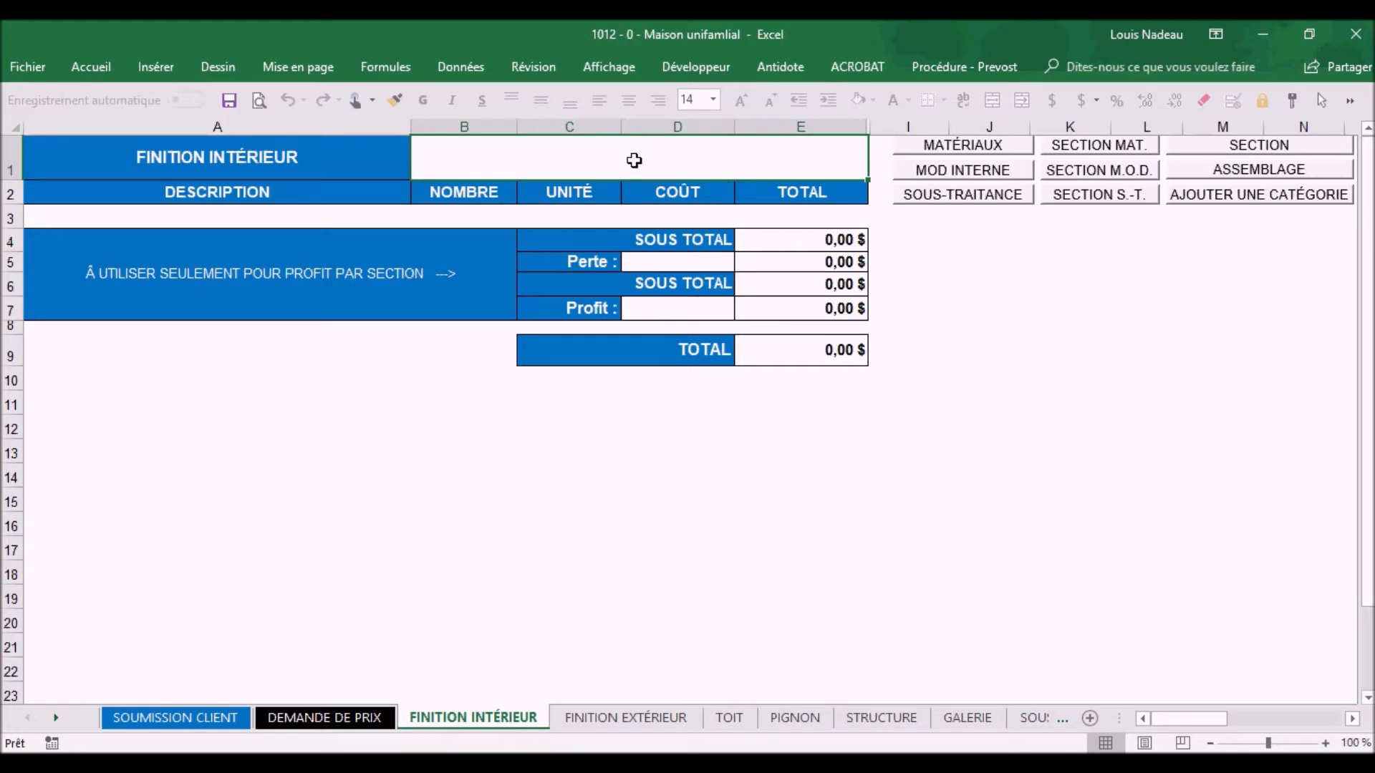
text(RDC)
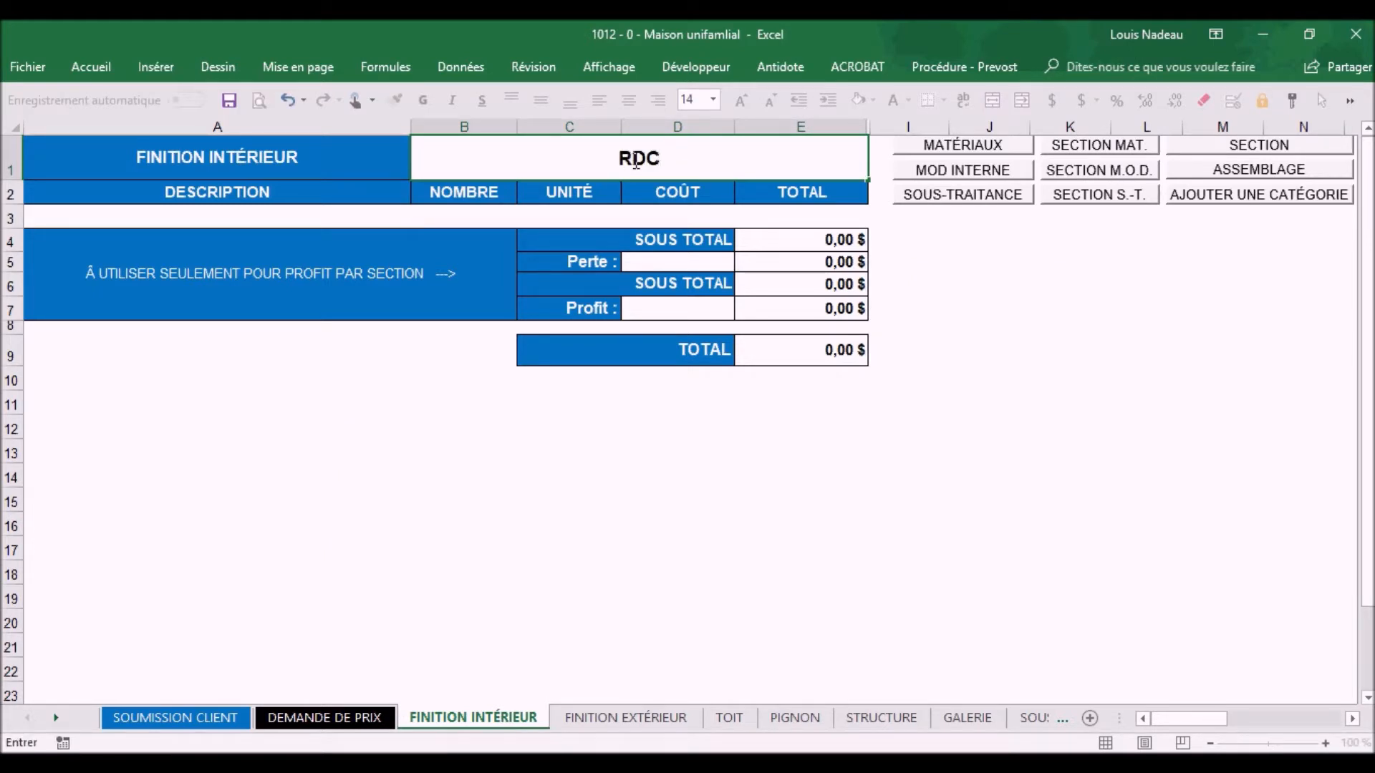
click(1065, 284)
Add a section at the end of the FINITION INTÉRIEUR sheet and name it CUISINE
click(1243, 145)
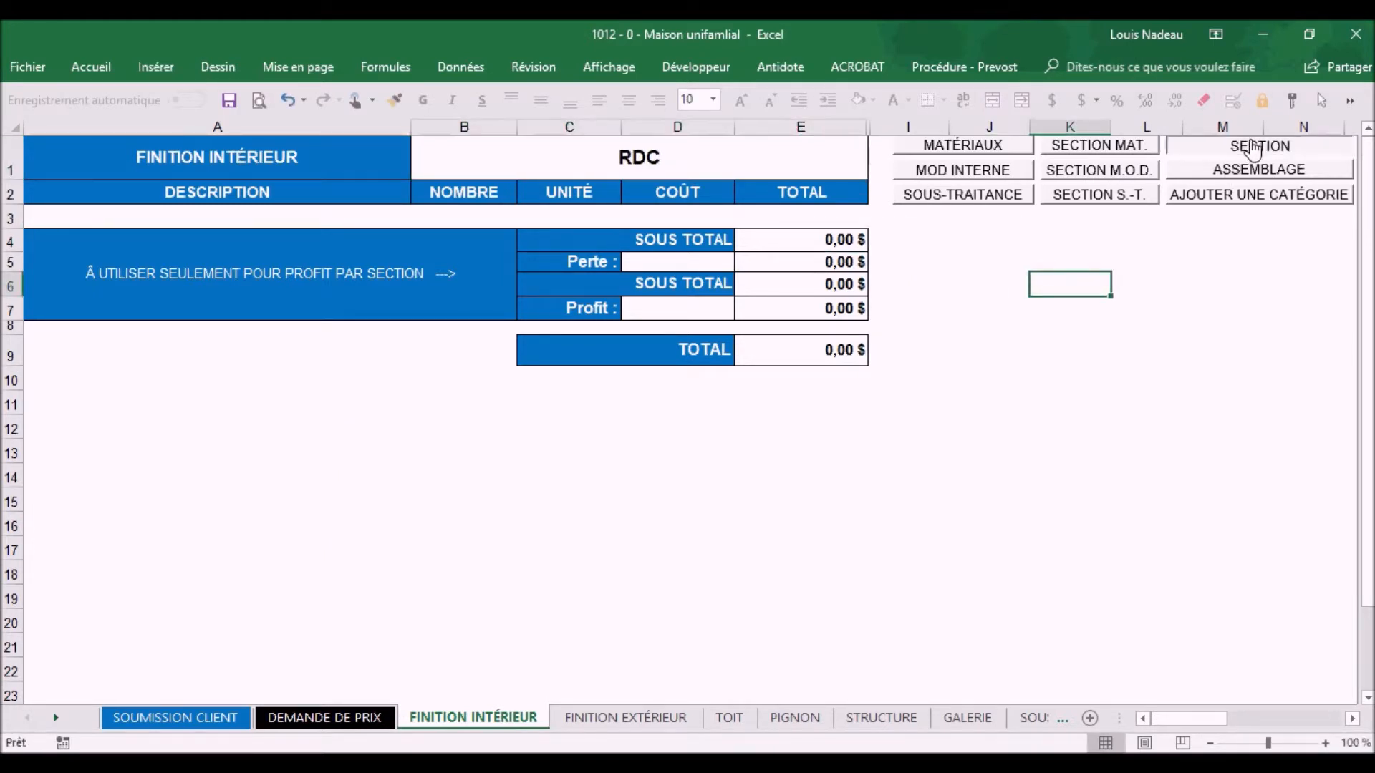
click(285, 93)
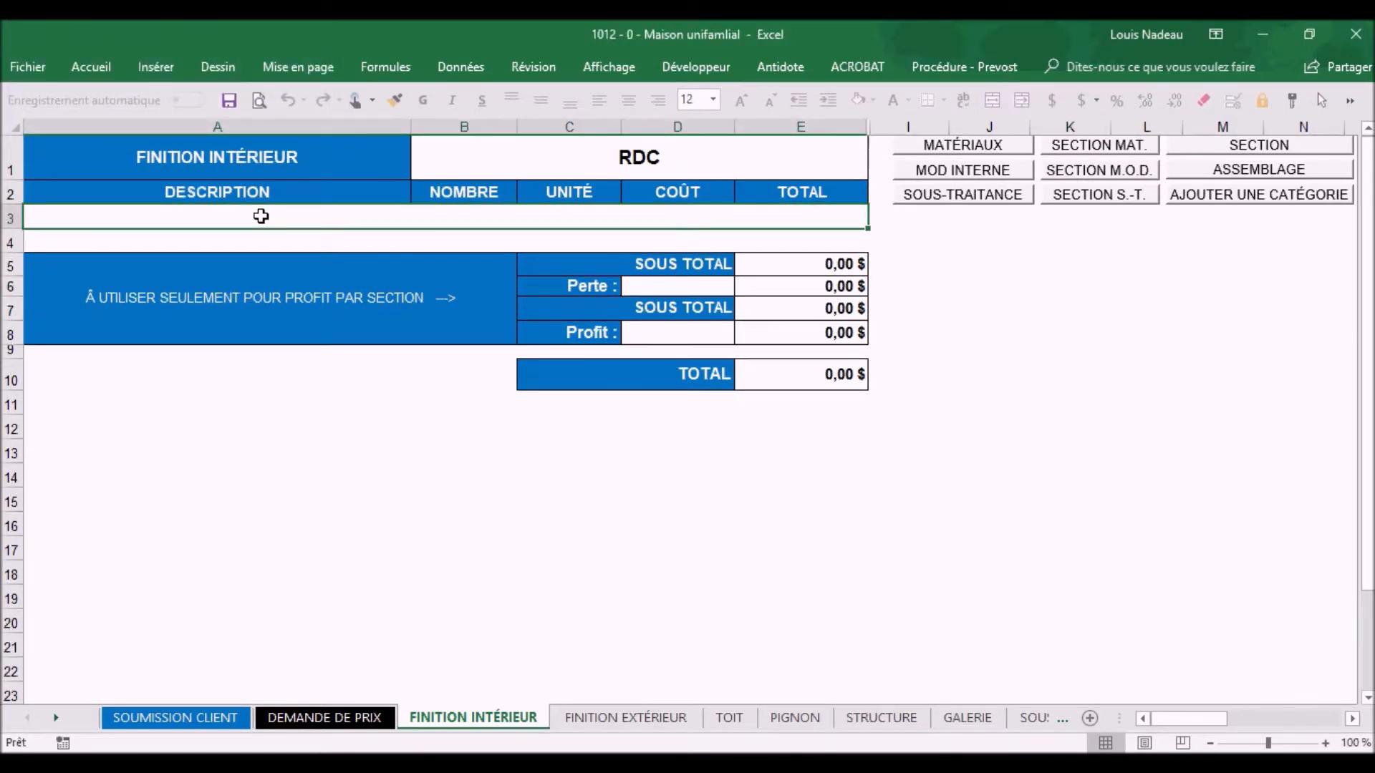
text(CUISN)
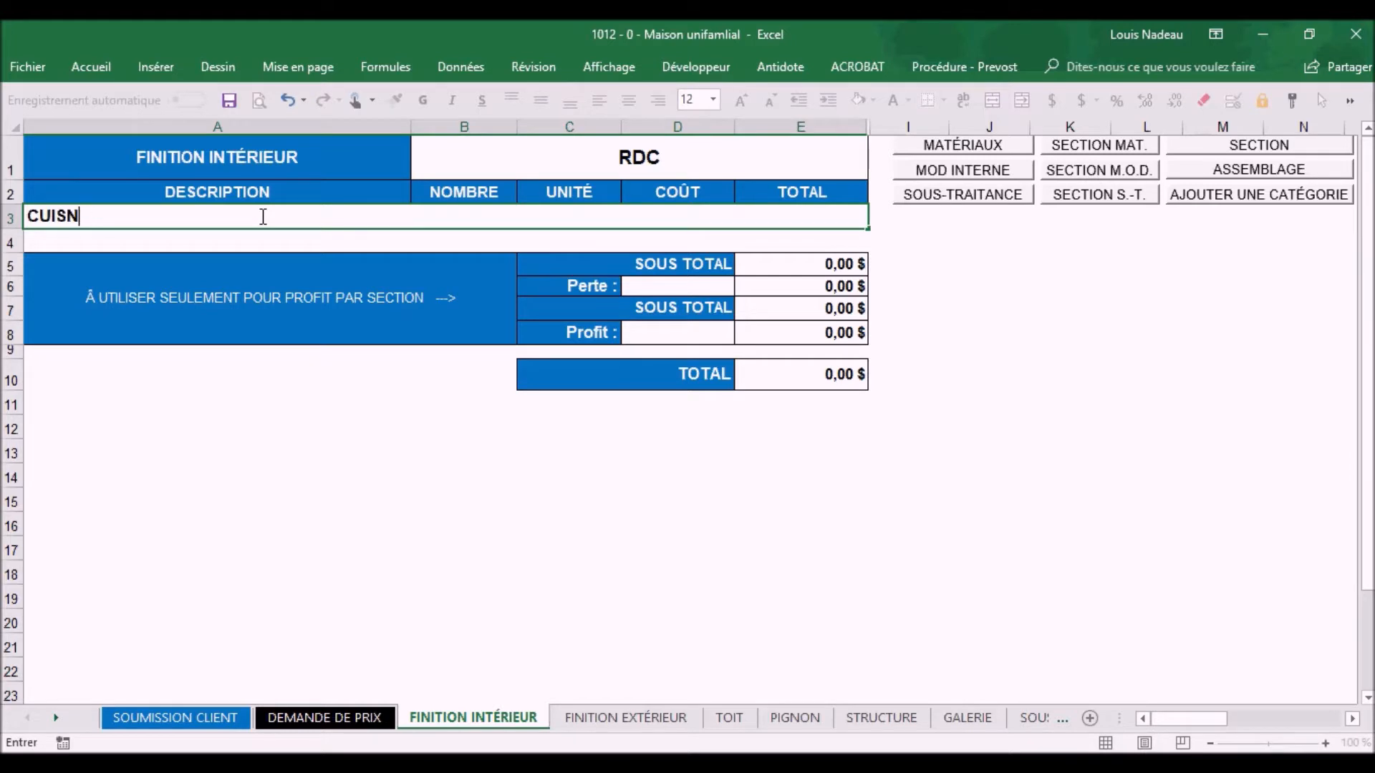
text(ENE)
click(953, 314)
Add materials, labour and subcontracting subsections, in that order, at the end under CUISINE
click(1094, 147)
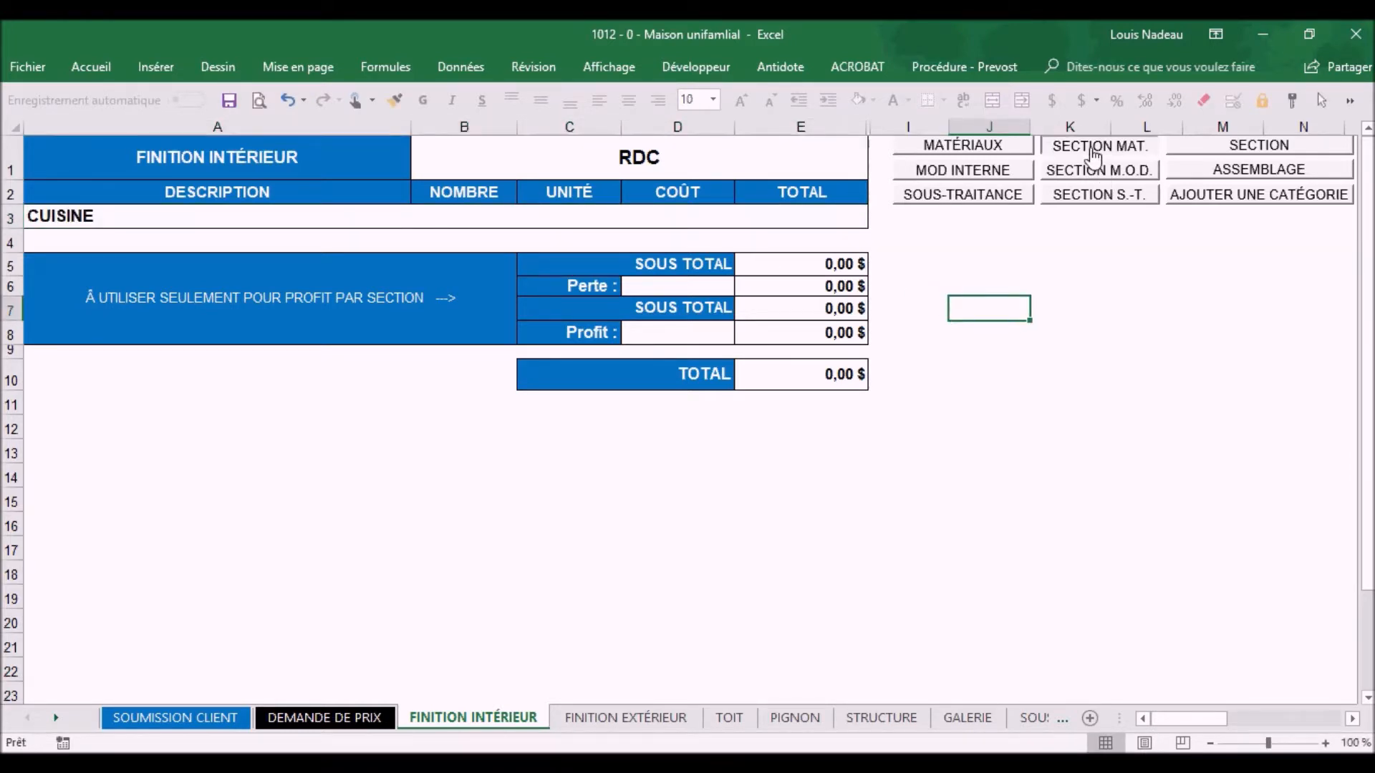
click(252, 94)
click(1096, 171)
click(265, 93)
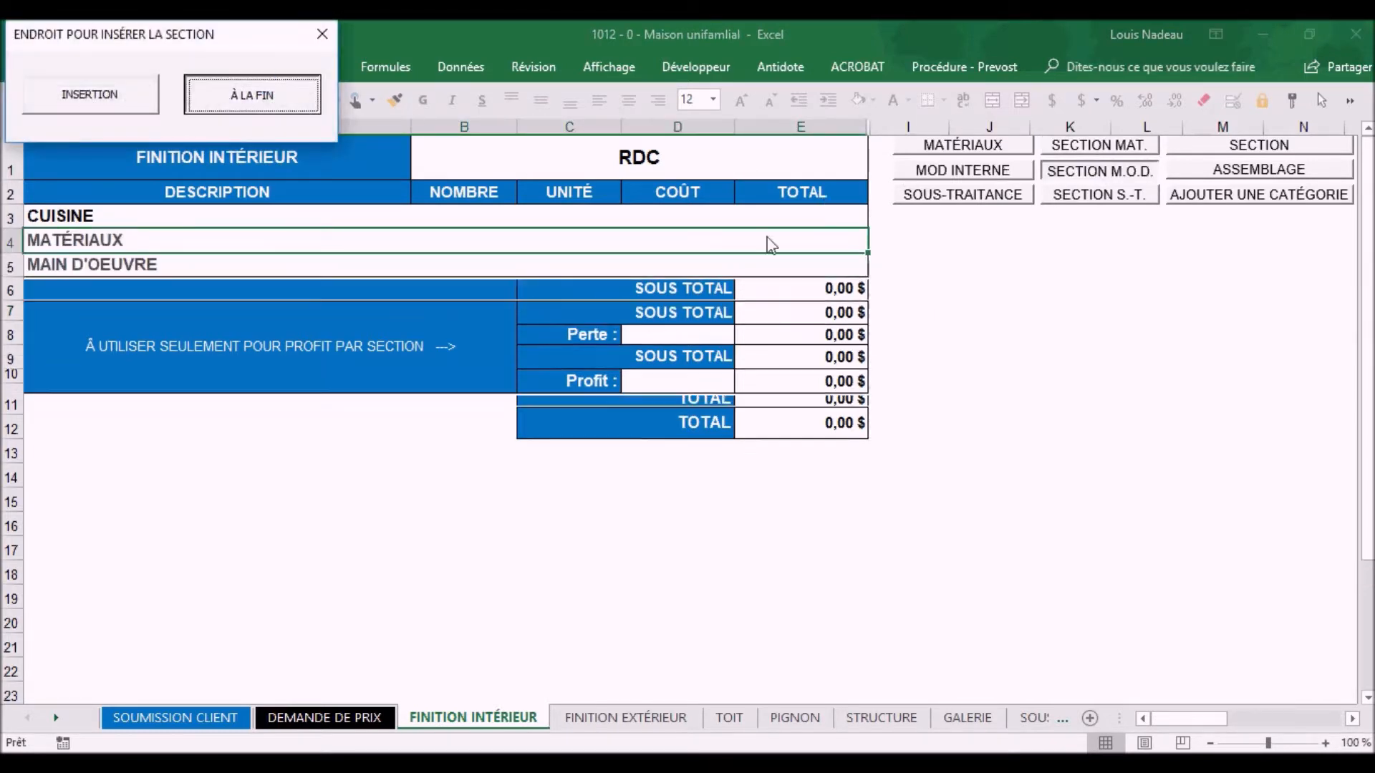
click(1099, 195)
click(222, 104)
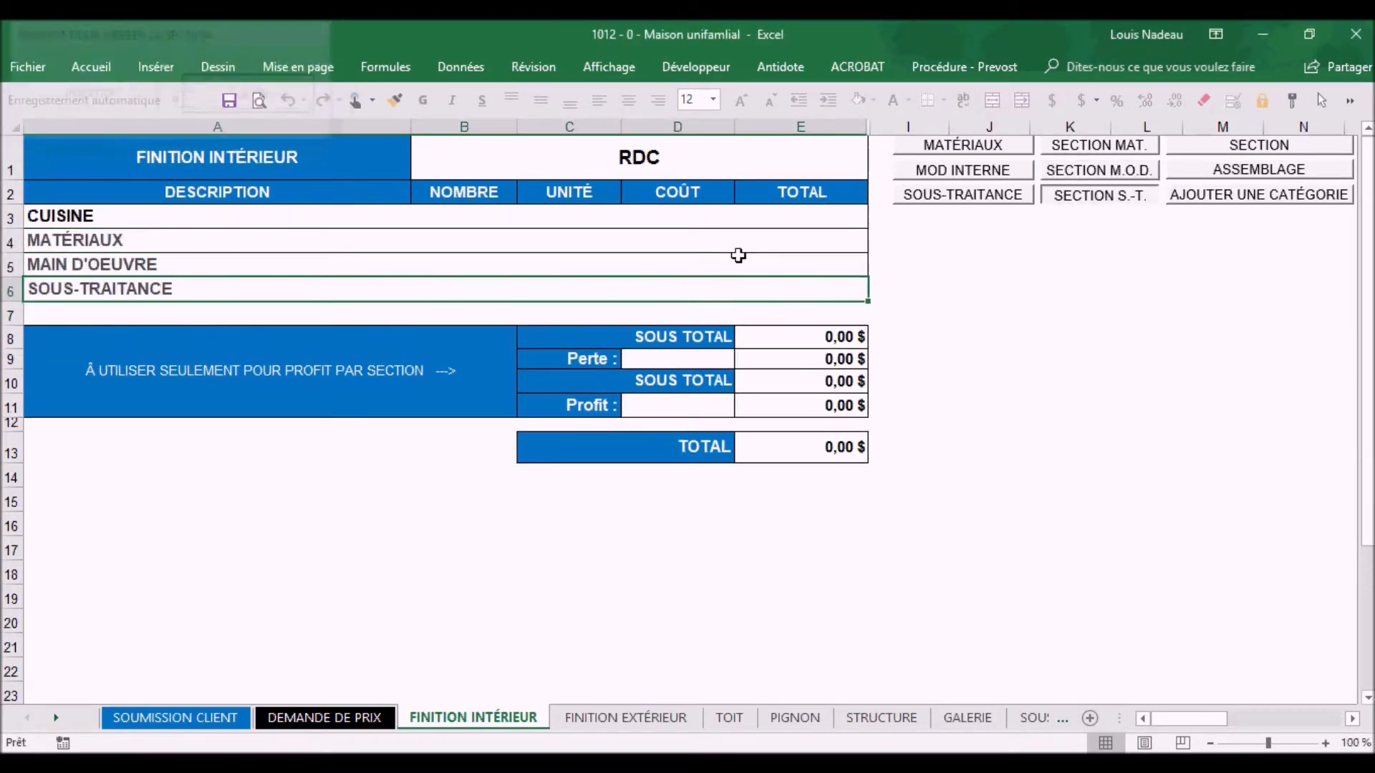
click(1128, 344)
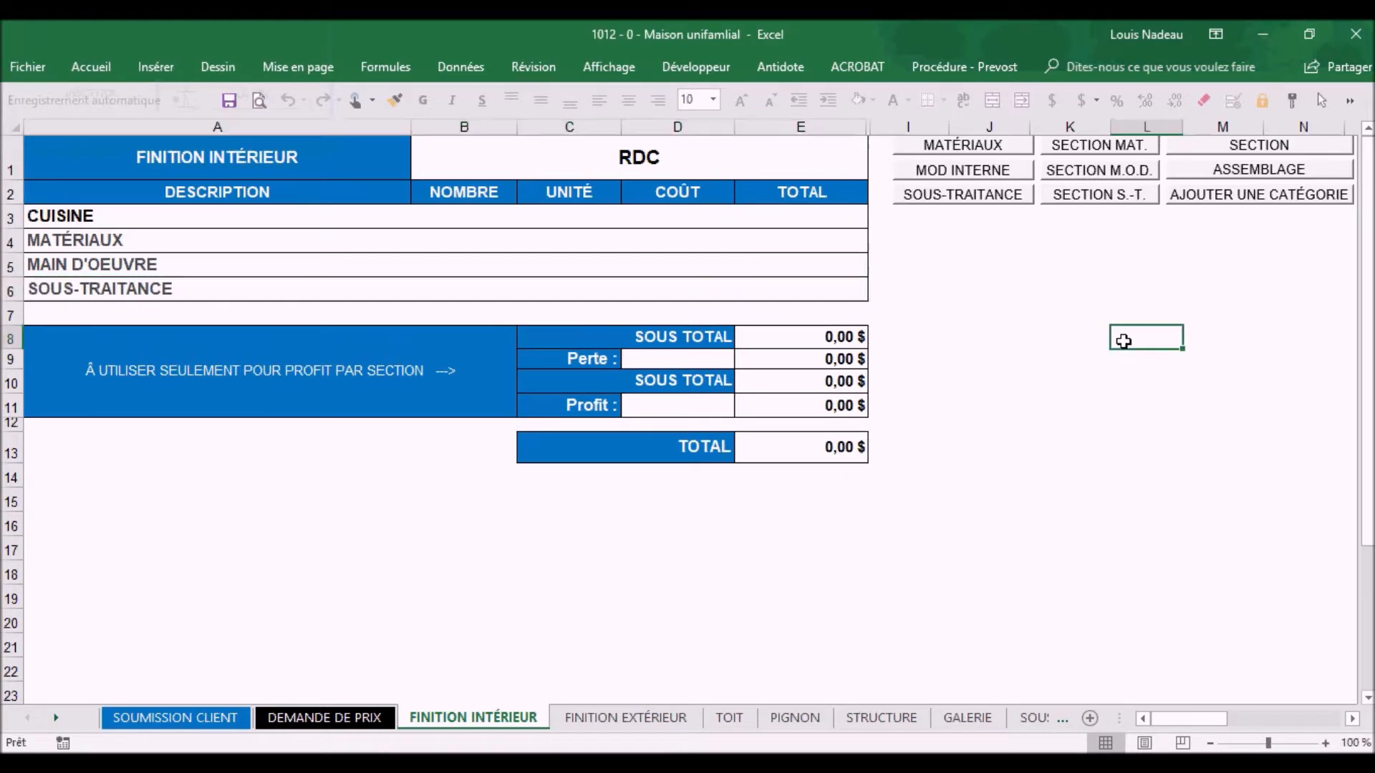
Insert the materials 1X3X12, 2X4X8 and ACIER 2X3X12 above the MAIN D'OEUVRE row
click(294, 264)
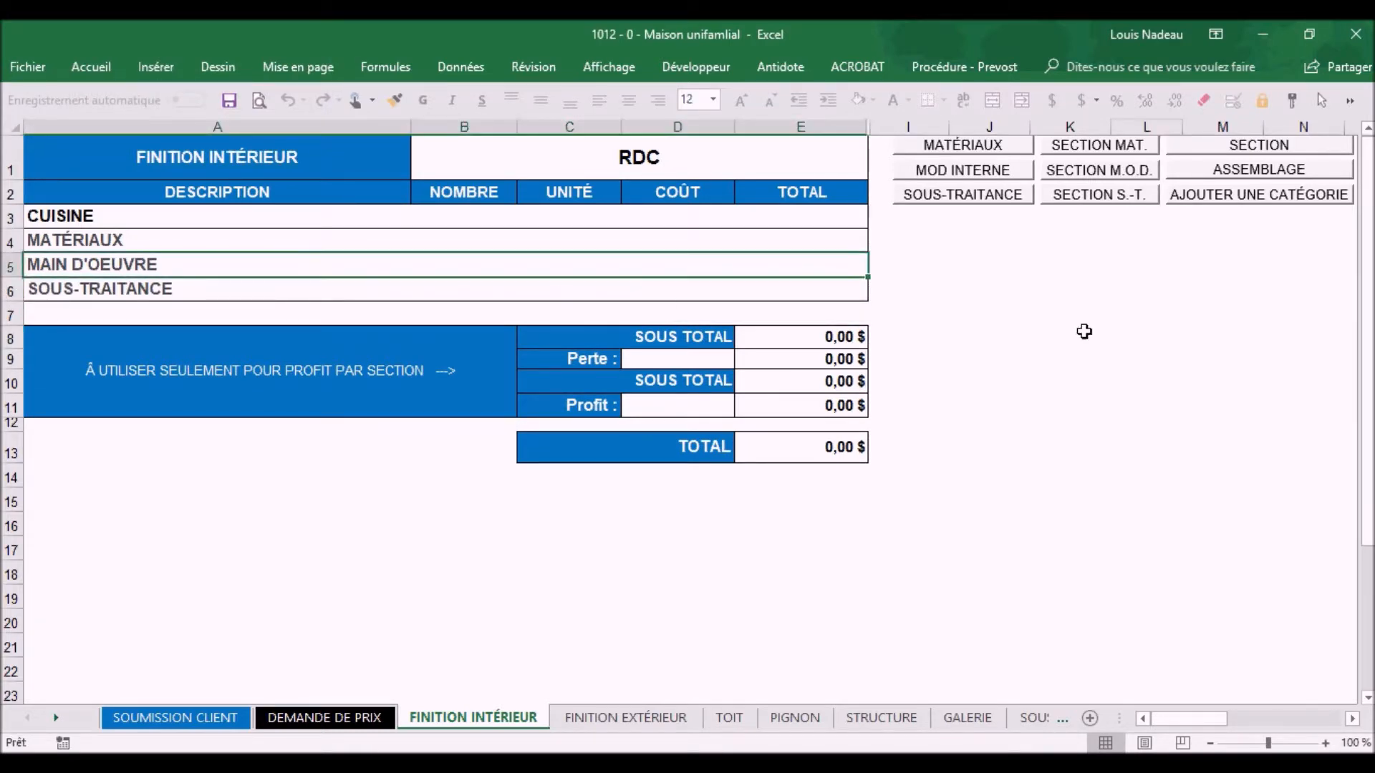
click(979, 151)
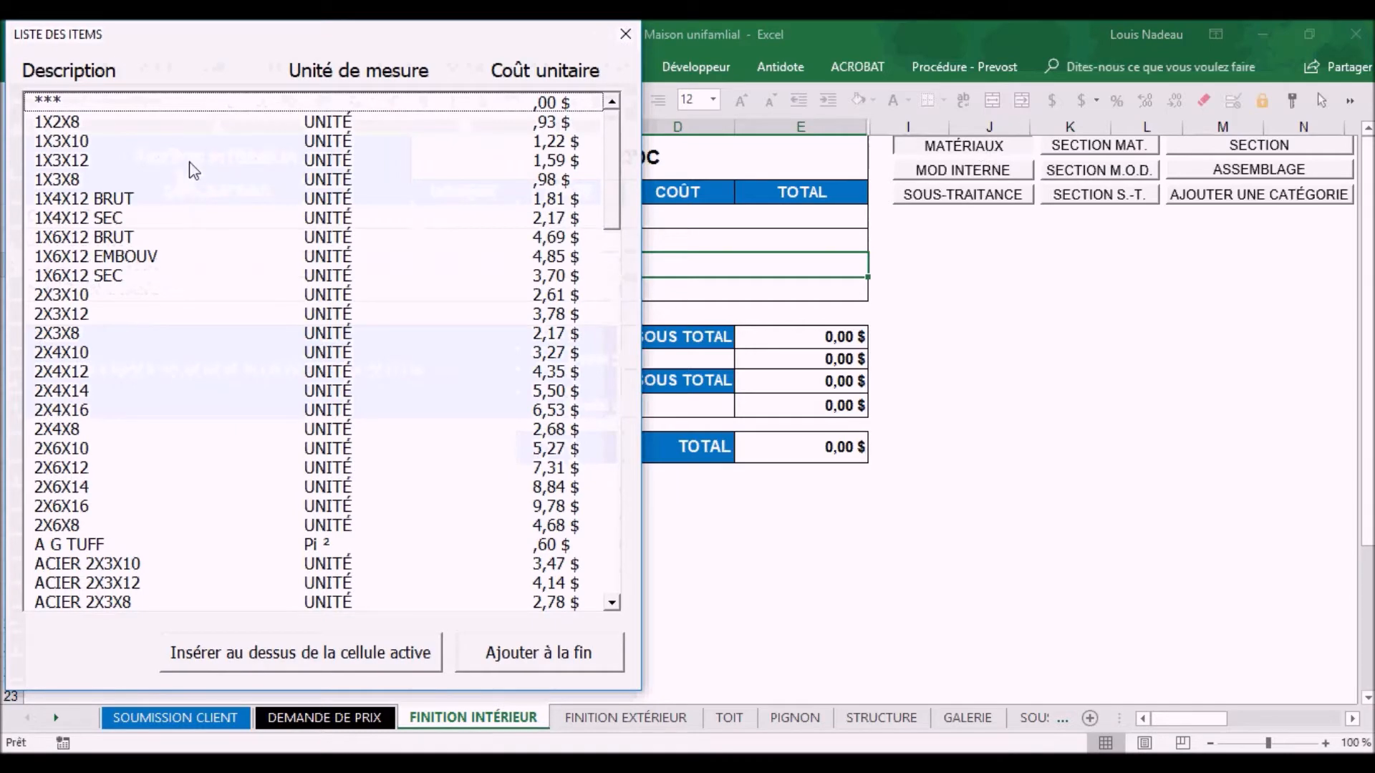
drag(615, 190, 573, 125)
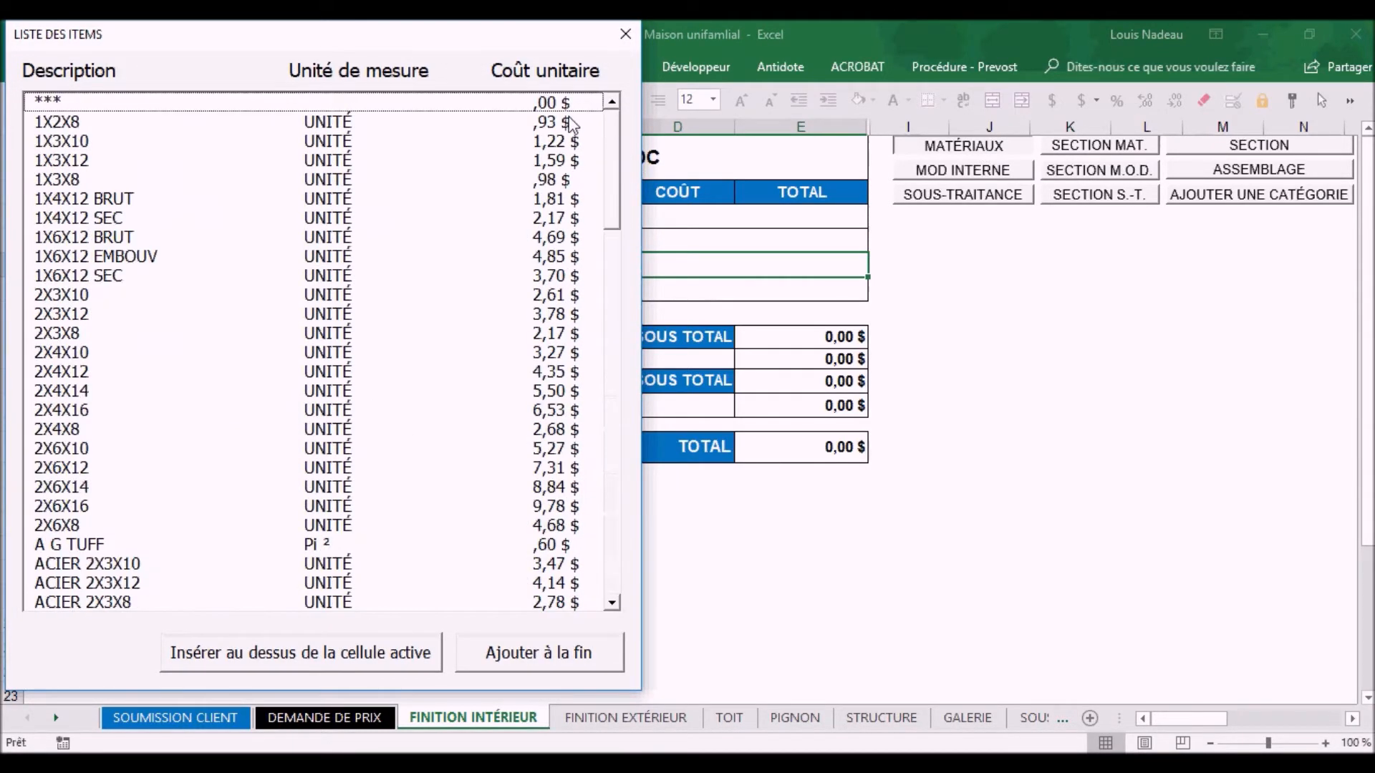
click(72, 160)
click(85, 430)
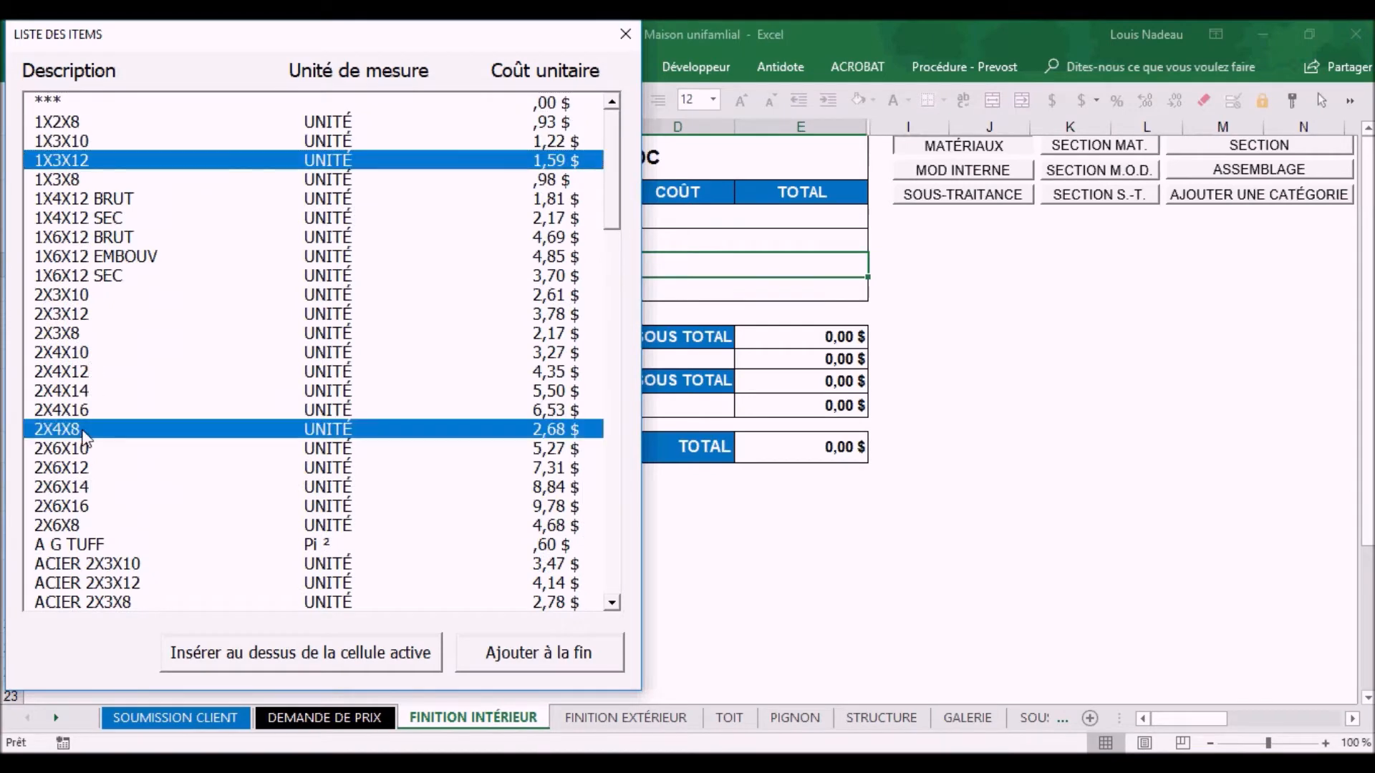
click(81, 584)
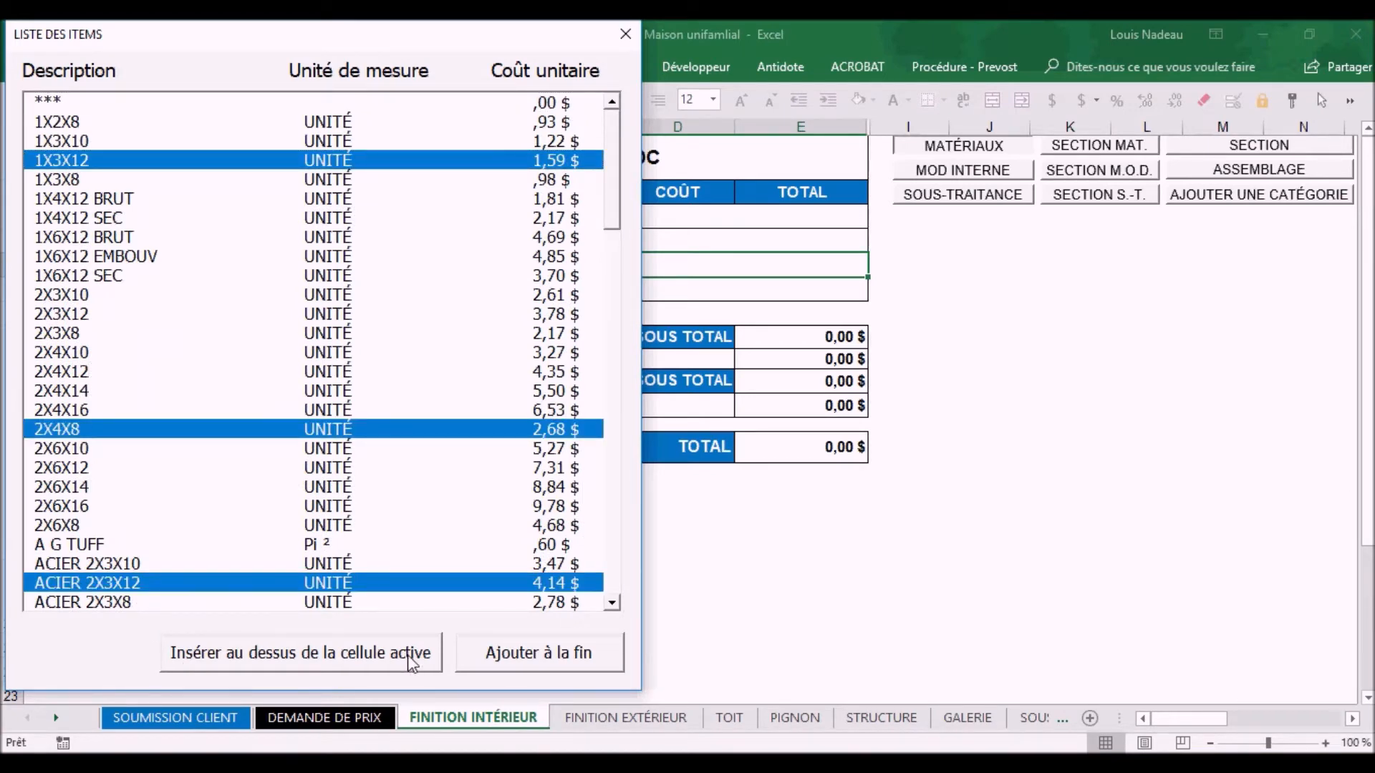
drag(305, 43, 830, 88)
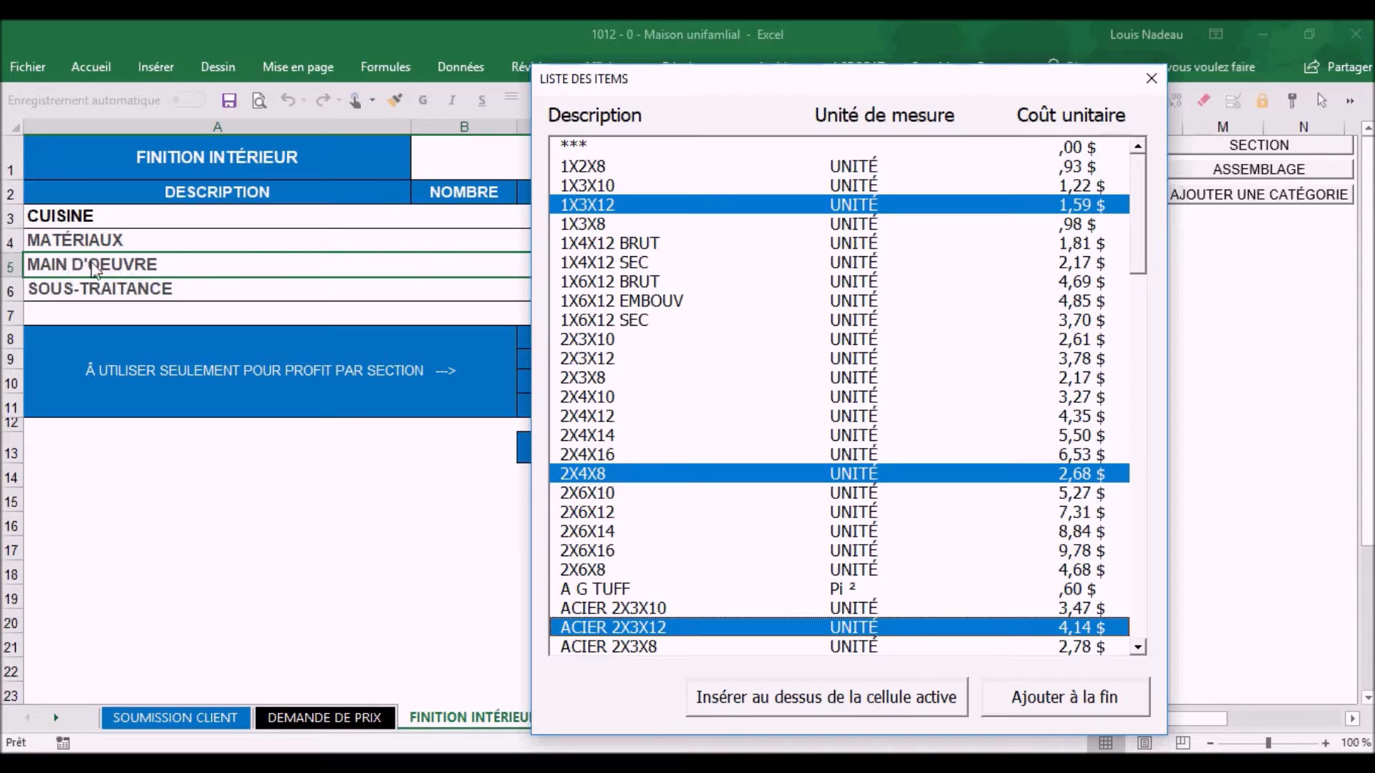
click(857, 720)
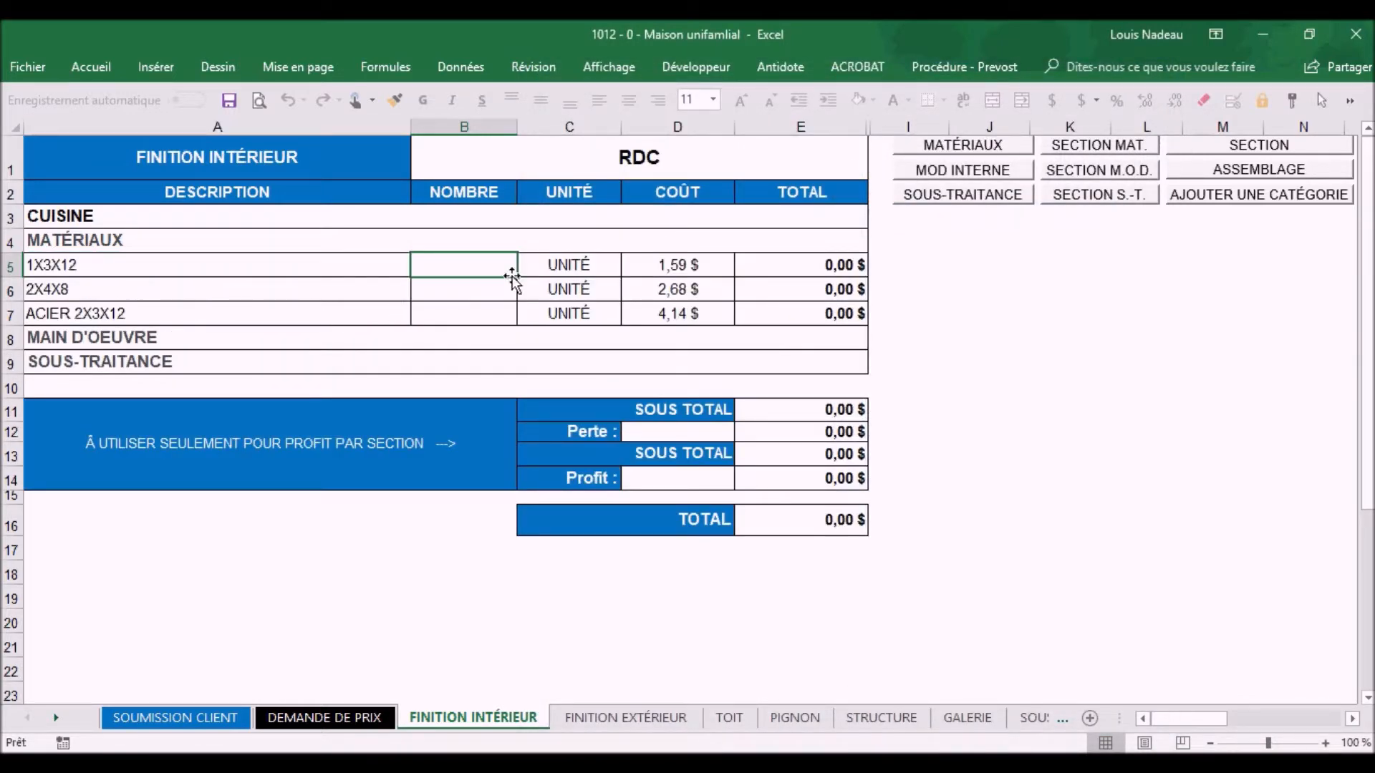
Set the quantities to 14 for 1X3X12 and 10 for 2X4X8
text(14)
key(Return)
text(10)
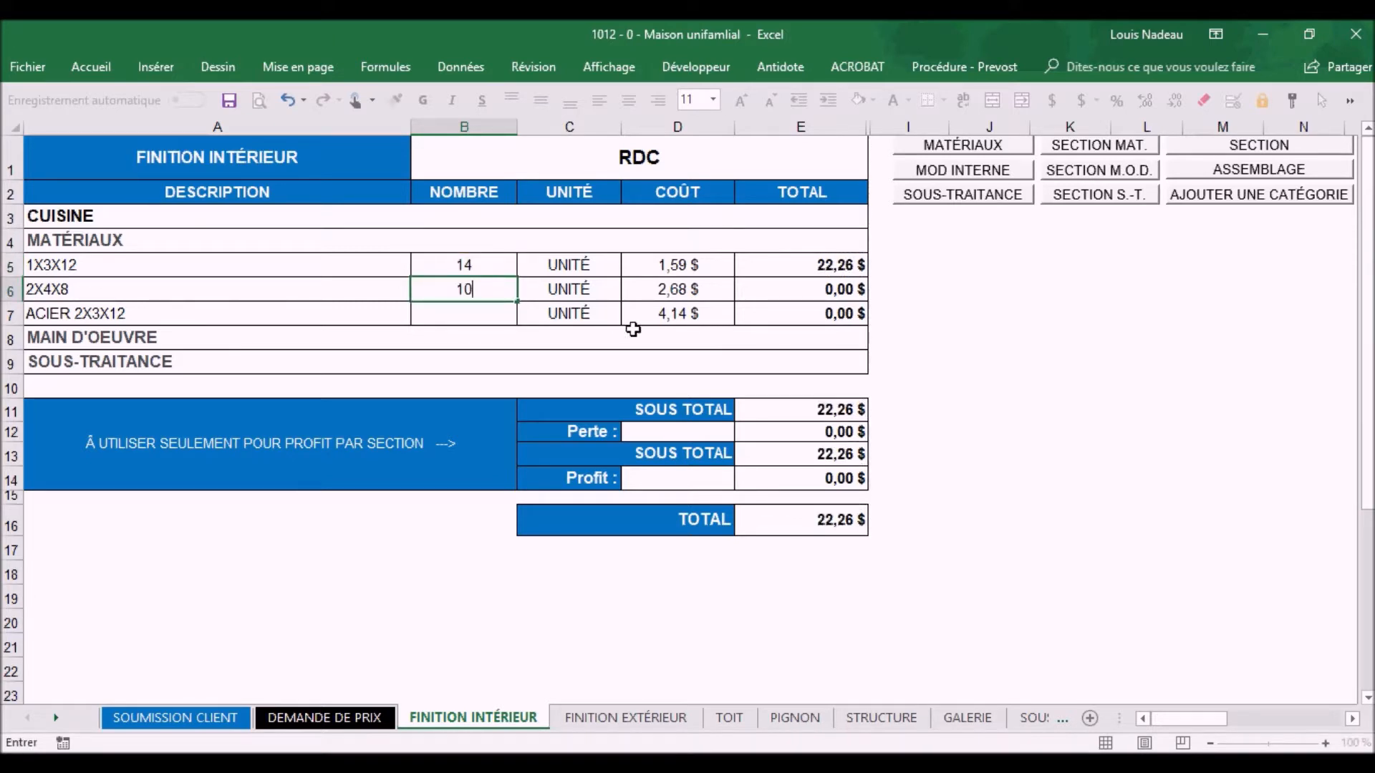
click(646, 309)
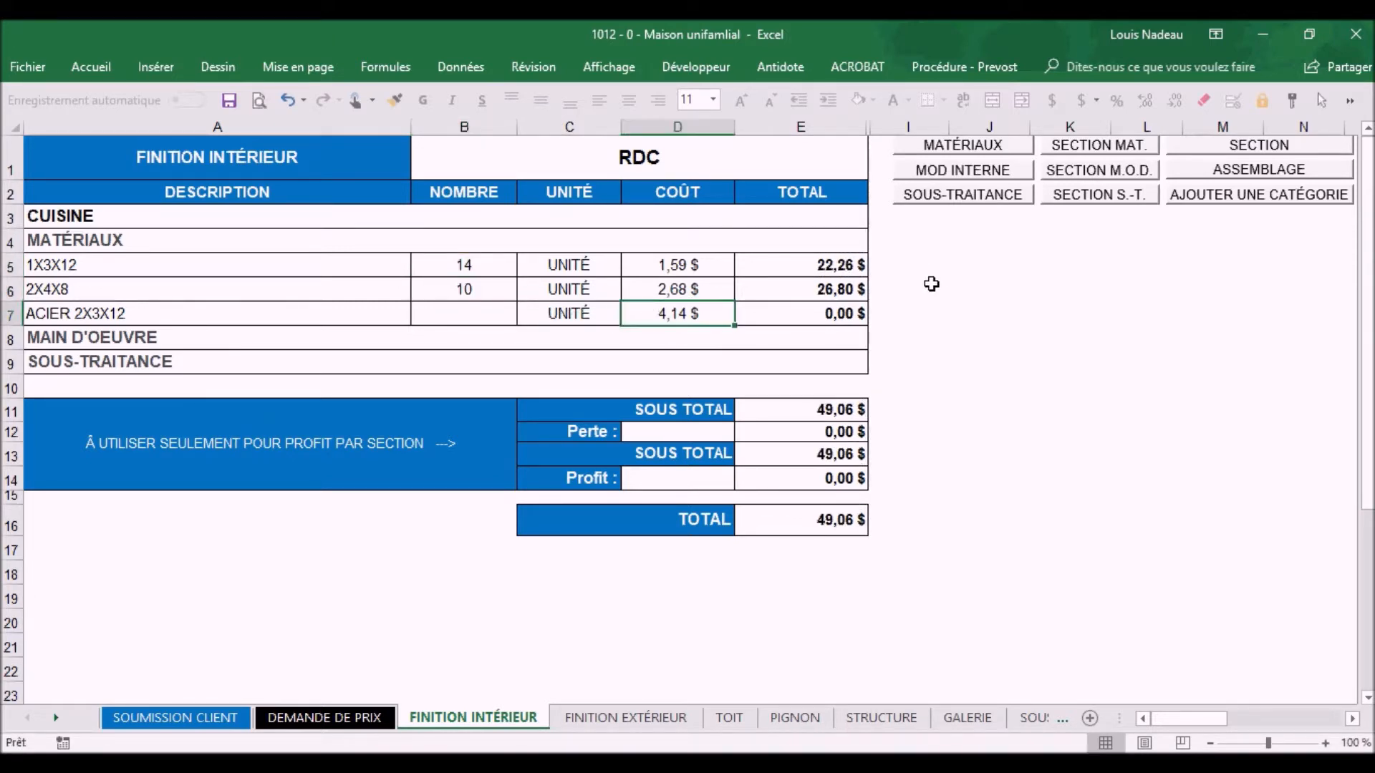
Insert the internal labour items POSE LAVABO and POSE NICHE above the SOUS-TRAITANCE row
click(256, 359)
click(961, 170)
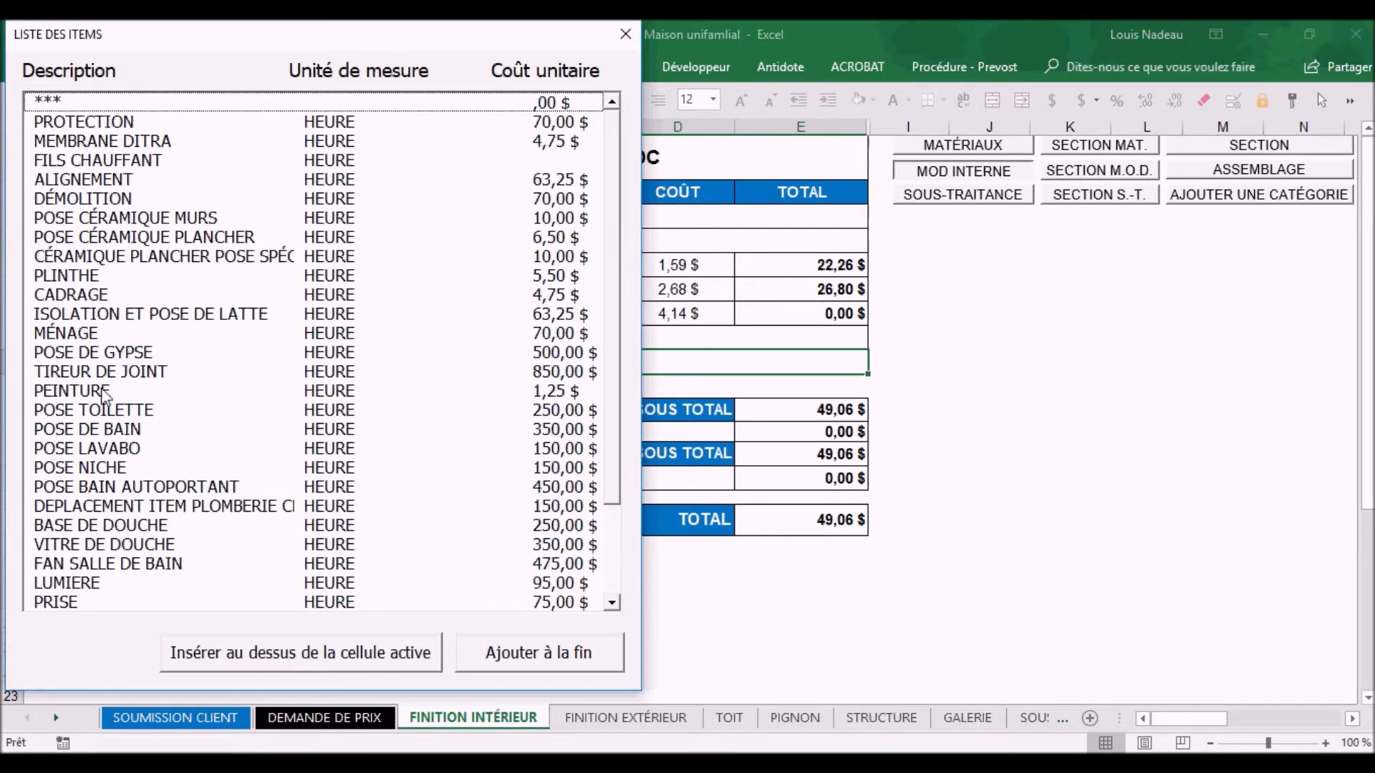
click(79, 453)
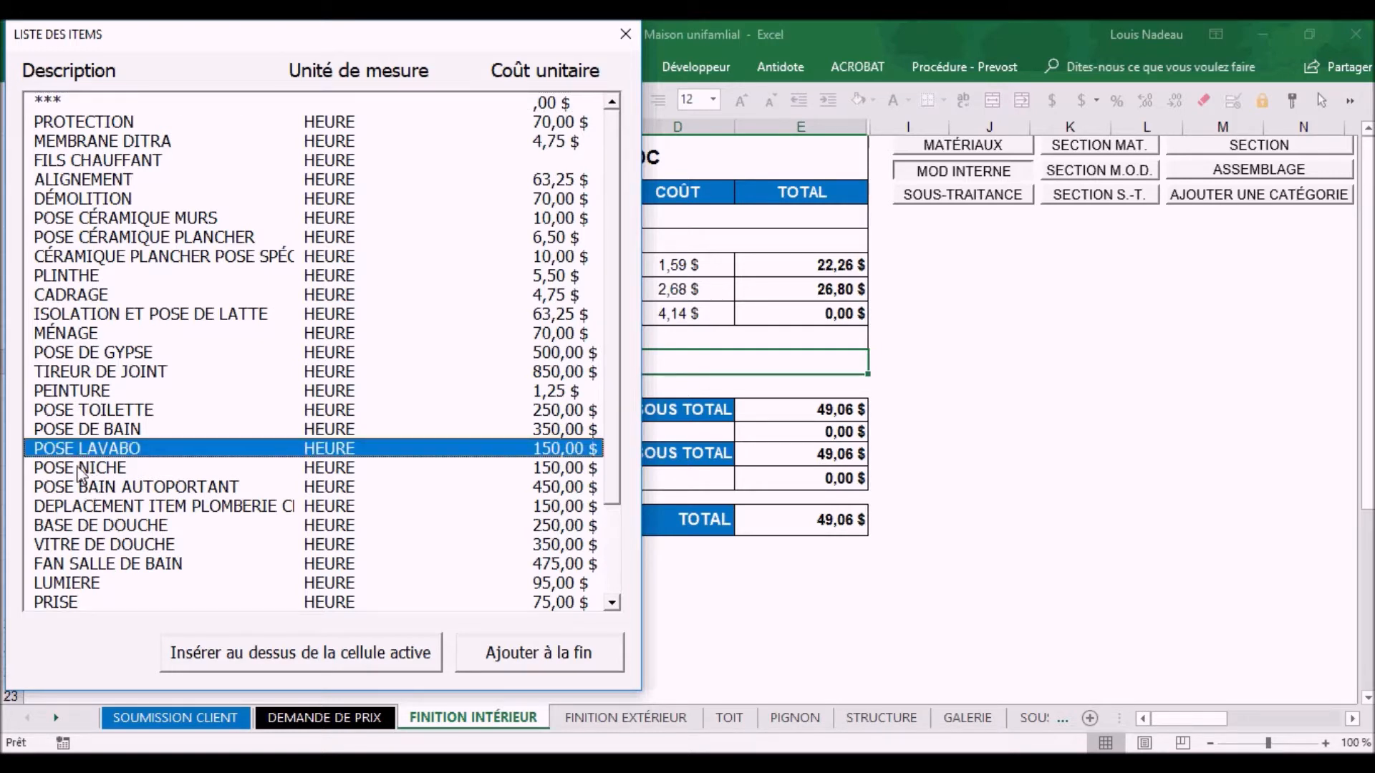
click(79, 470)
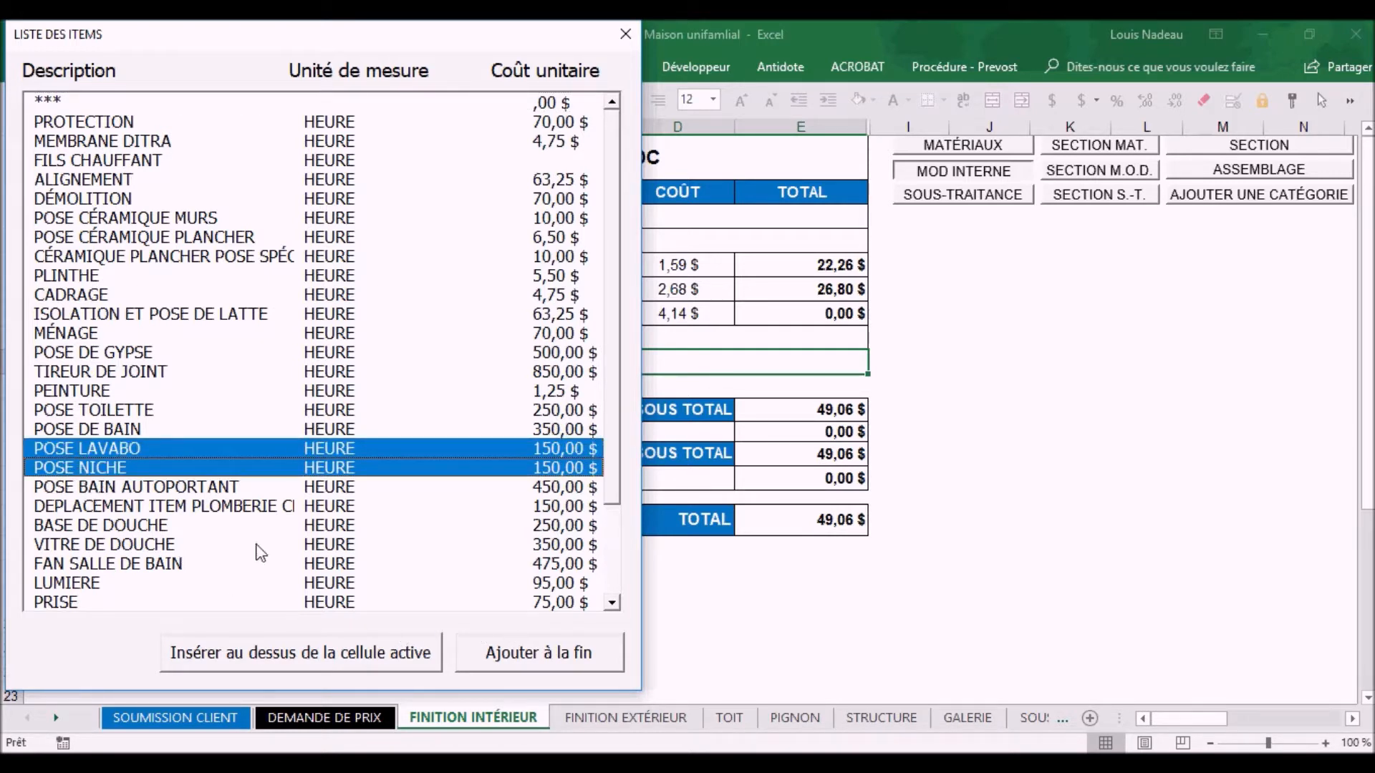
click(367, 650)
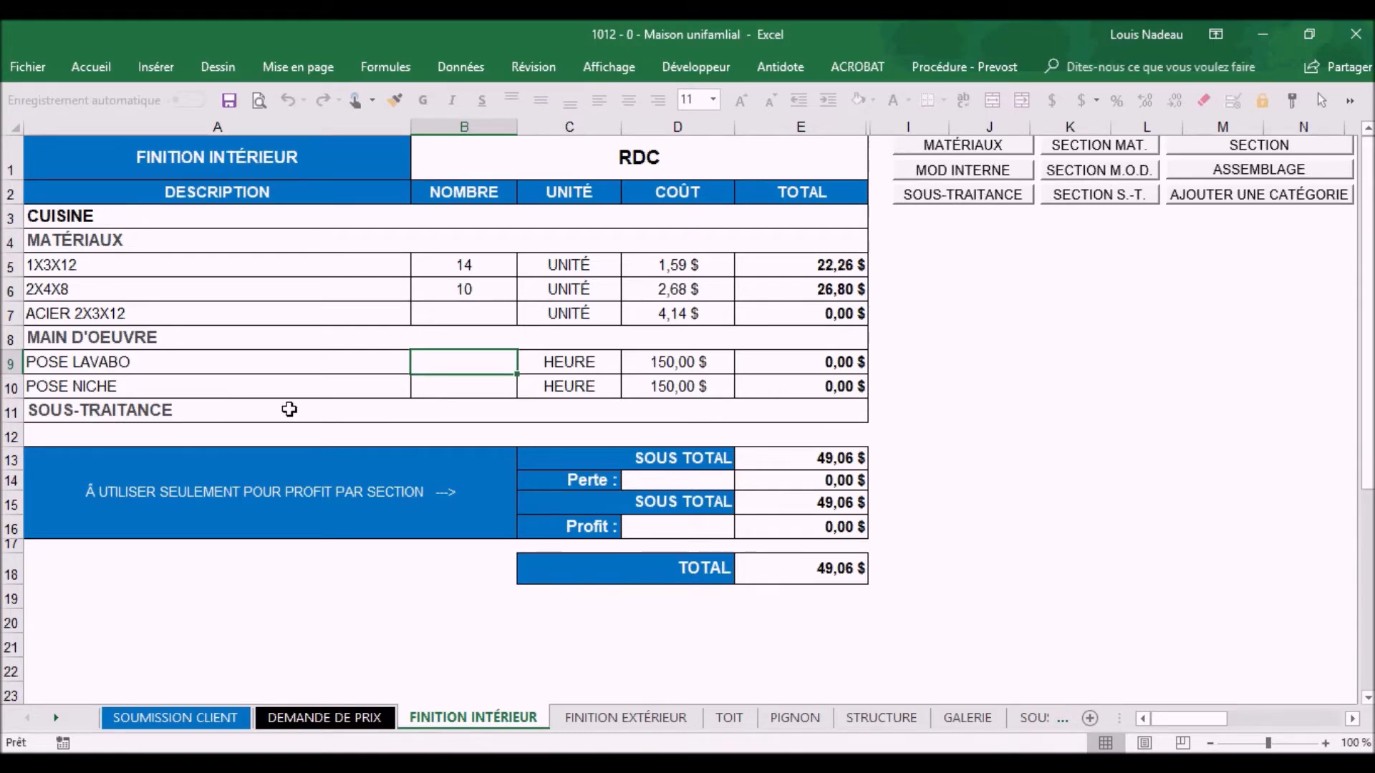
Add the subcontracting items CONTENEUR PETIT and PEINTRE at the end, under SOUS-TRAITANCE
click(187, 429)
click(956, 197)
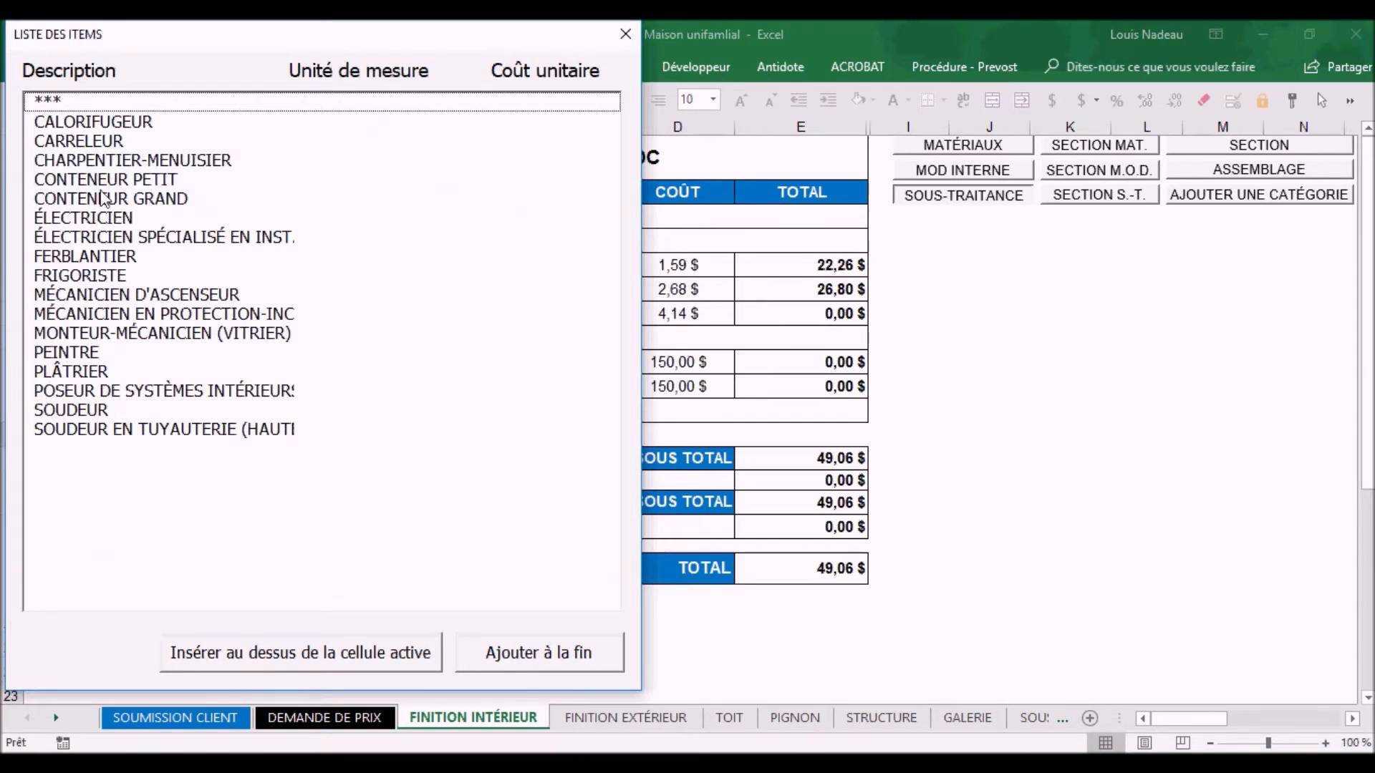
click(98, 180)
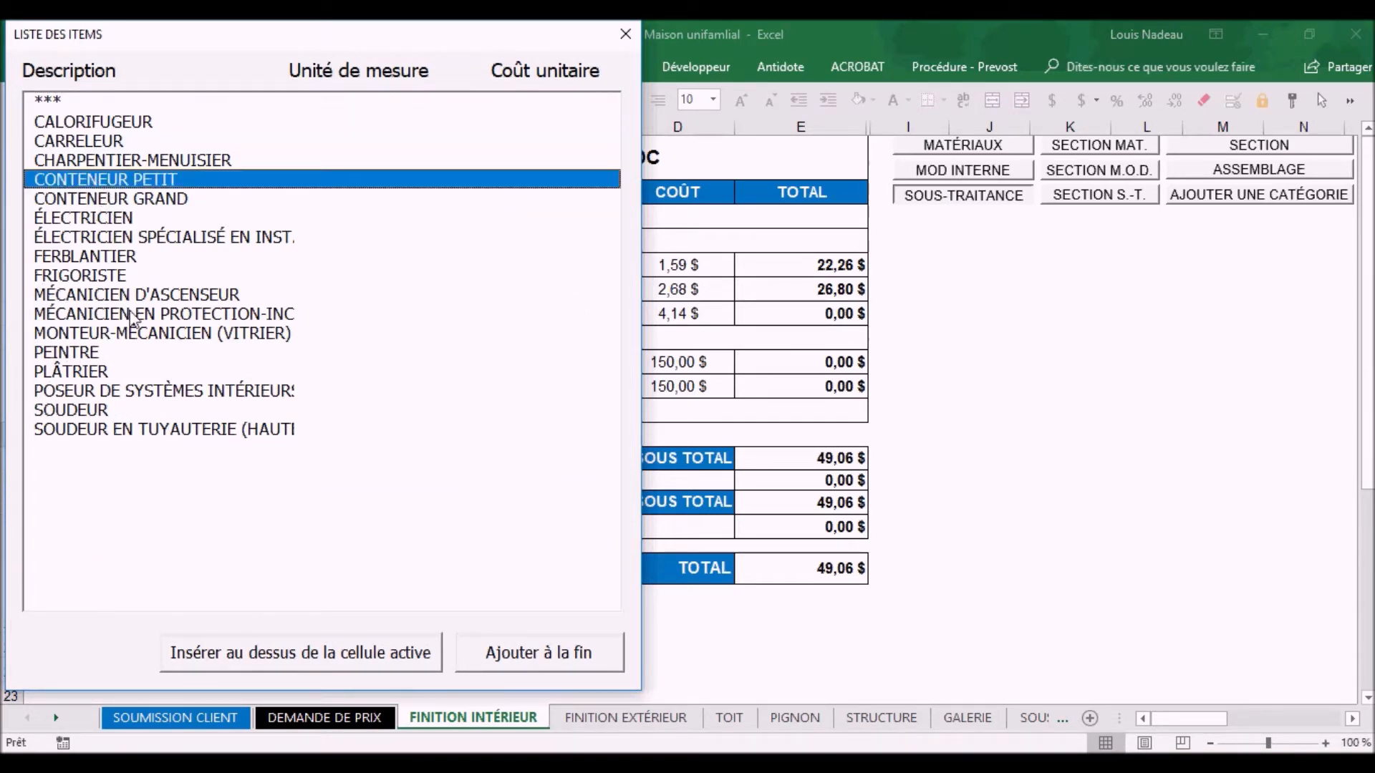
click(74, 353)
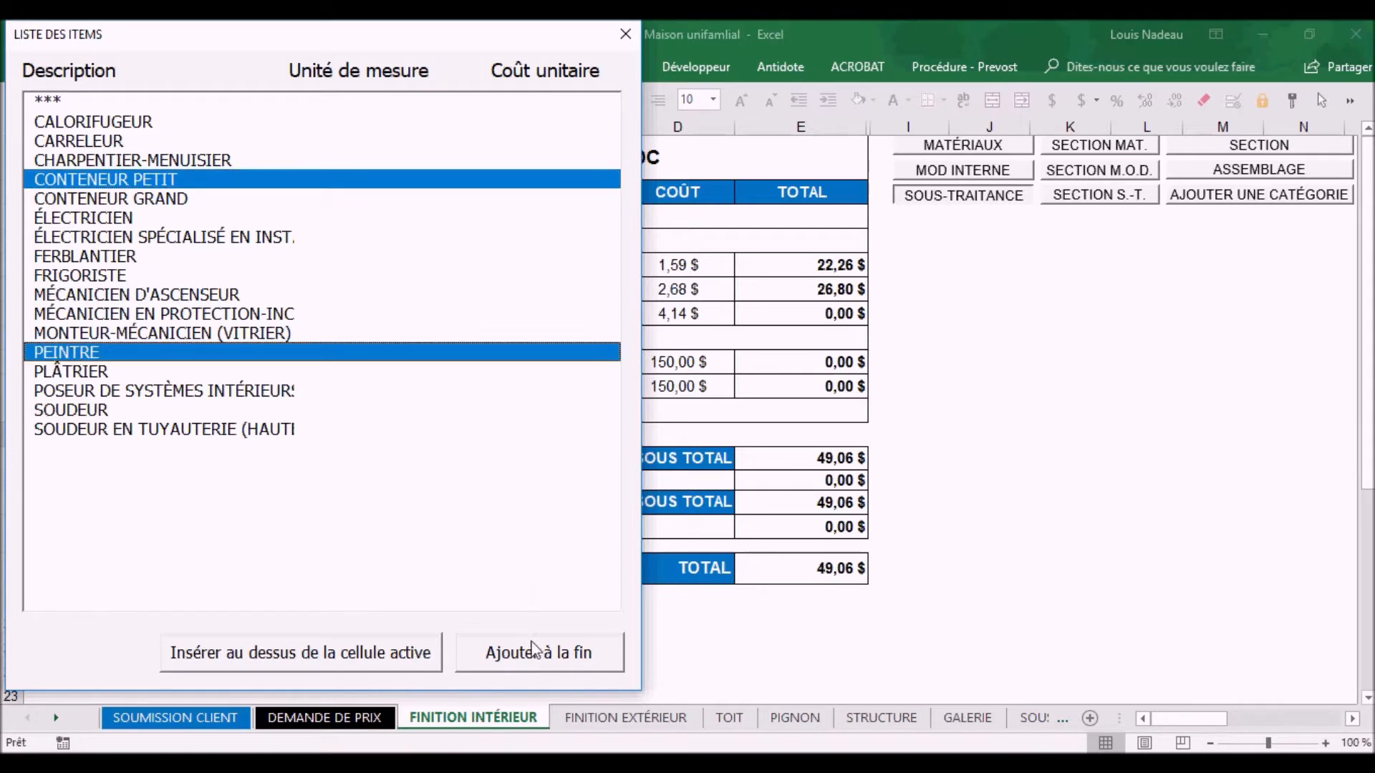
click(505, 666)
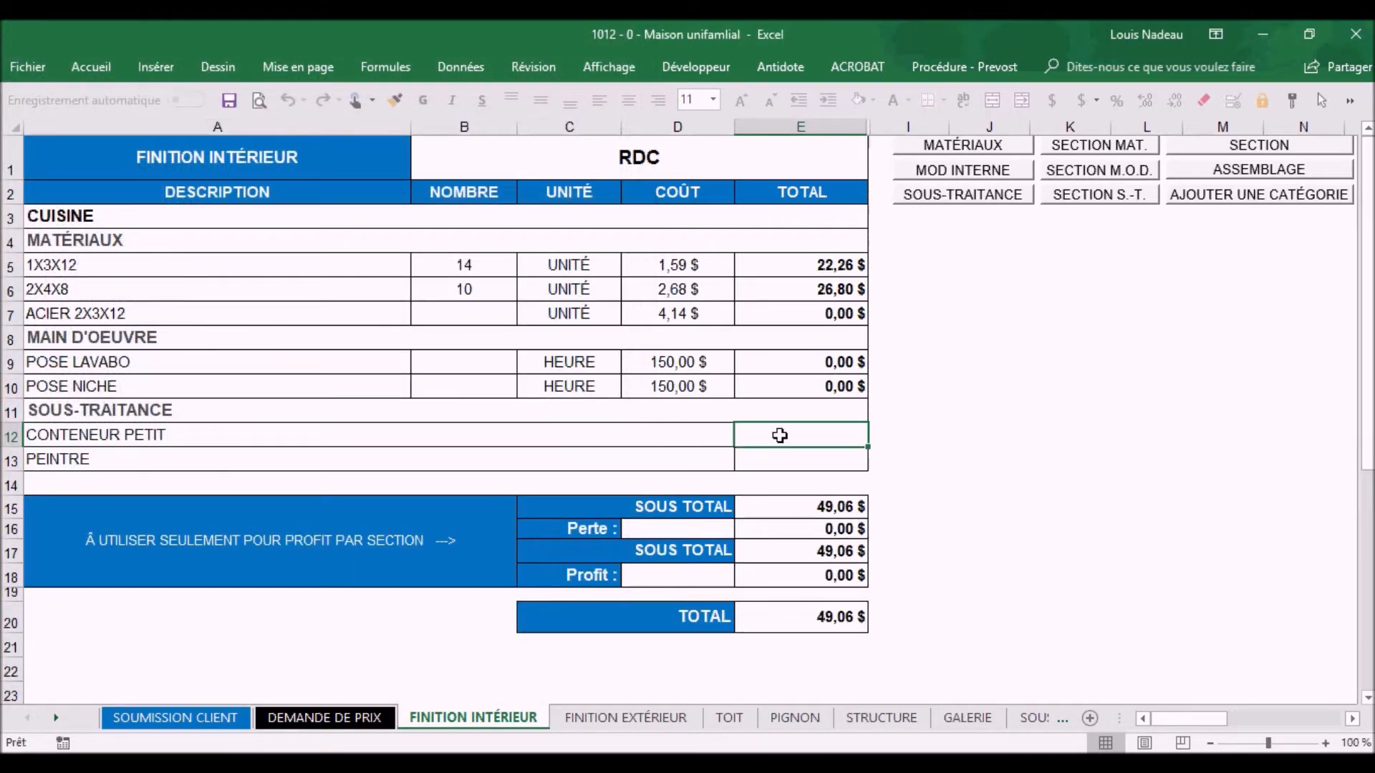
Enter subcontracting totals of 400 $ for CONTENEUR PETIT and 500 $ for PEINTRE
text(400)
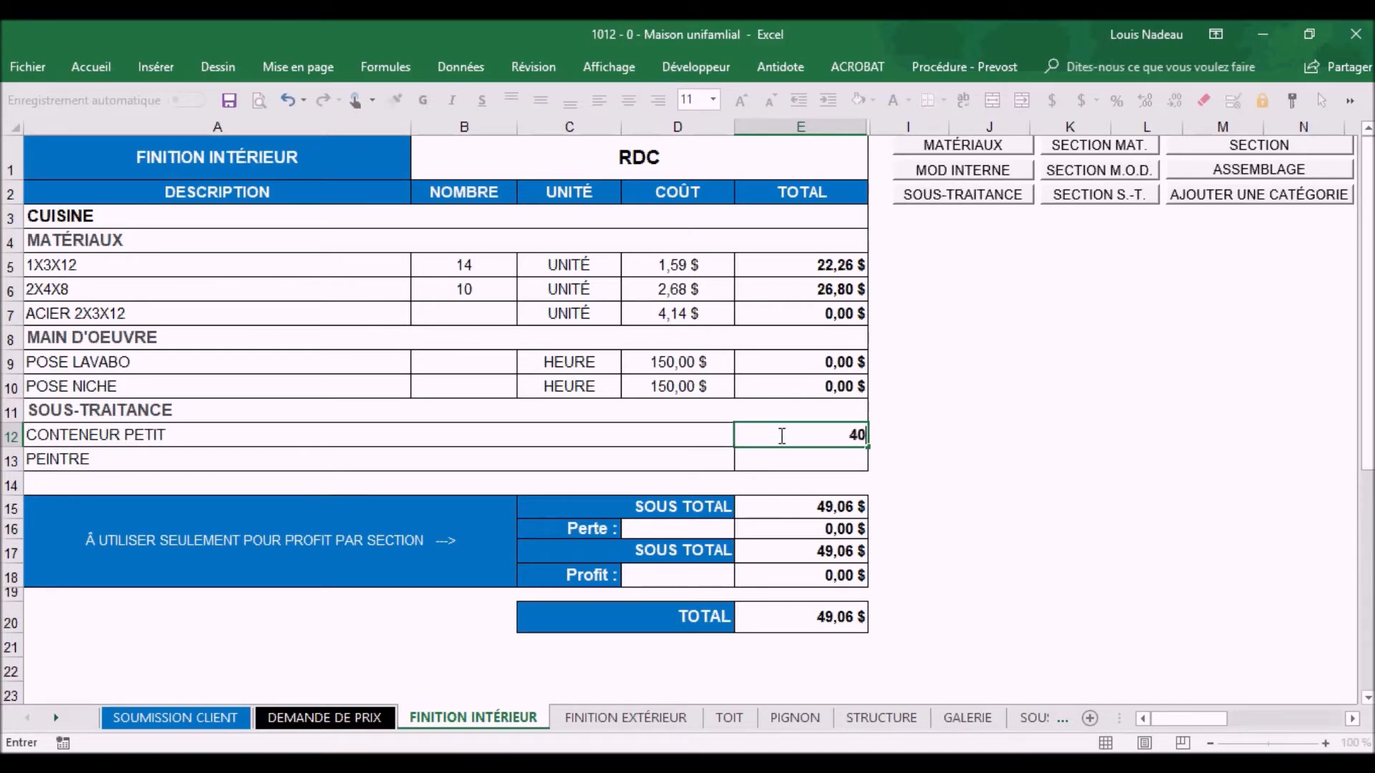
click(819, 457)
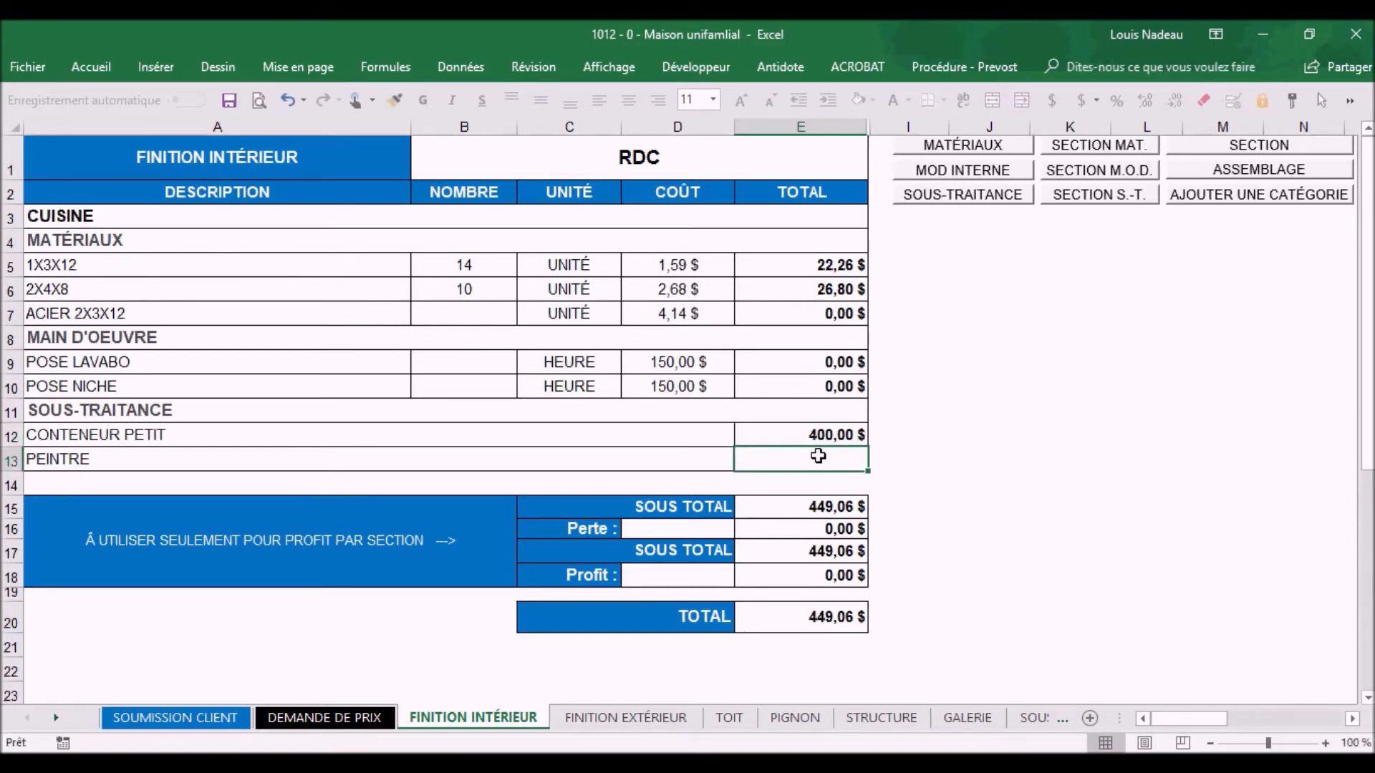
text(500,00 $)
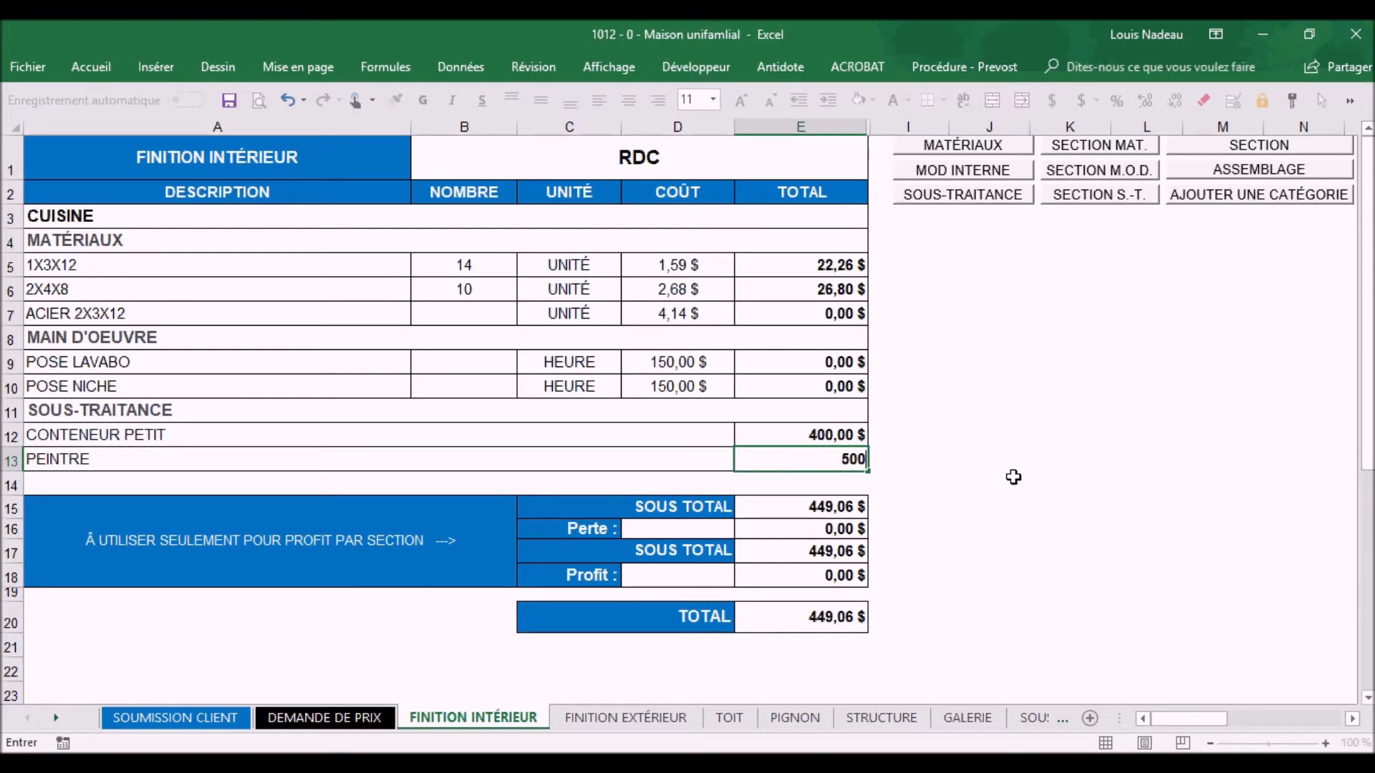
click(1012, 479)
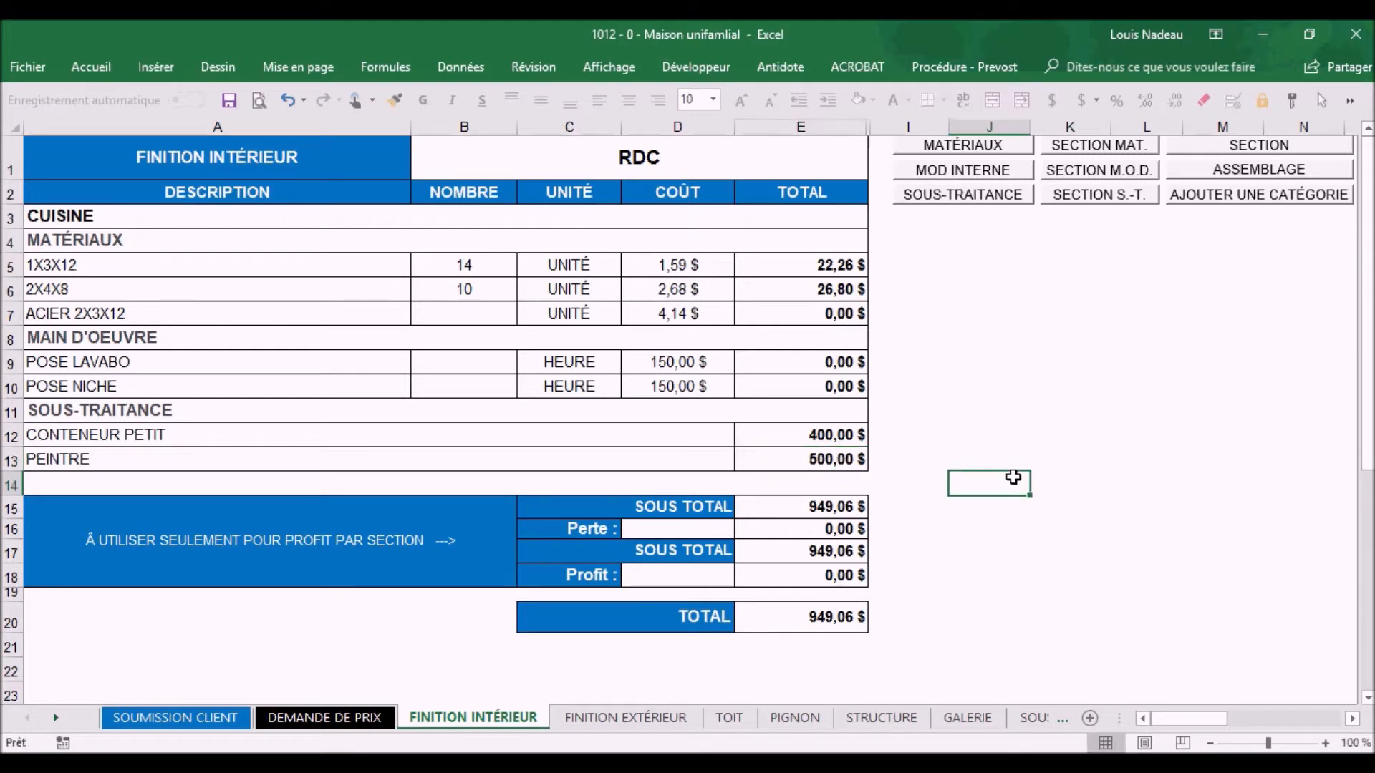
Set the labour quantities for POSE LAVABO and POSE NICHE to 1 hour each
click(472, 366)
text(1)
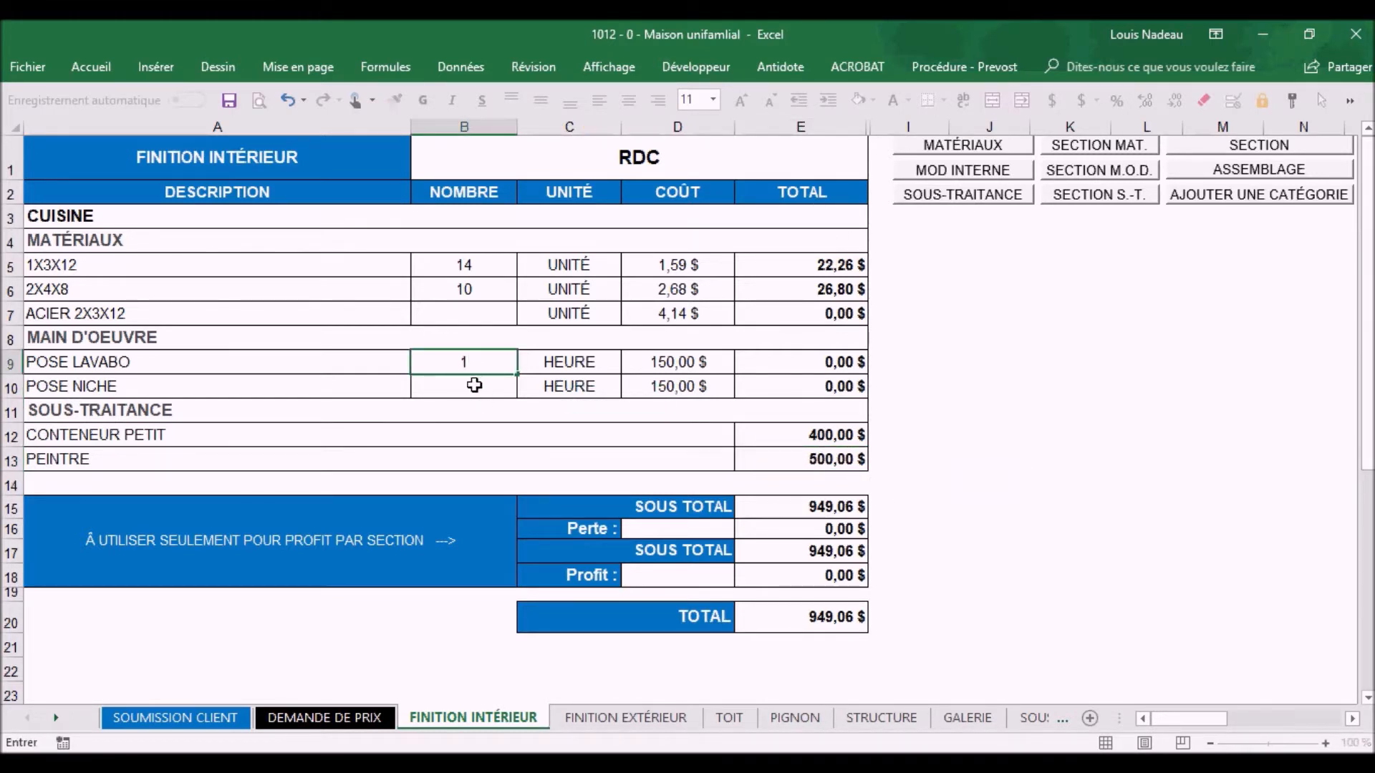
click(474, 386)
text(1)
click(906, 458)
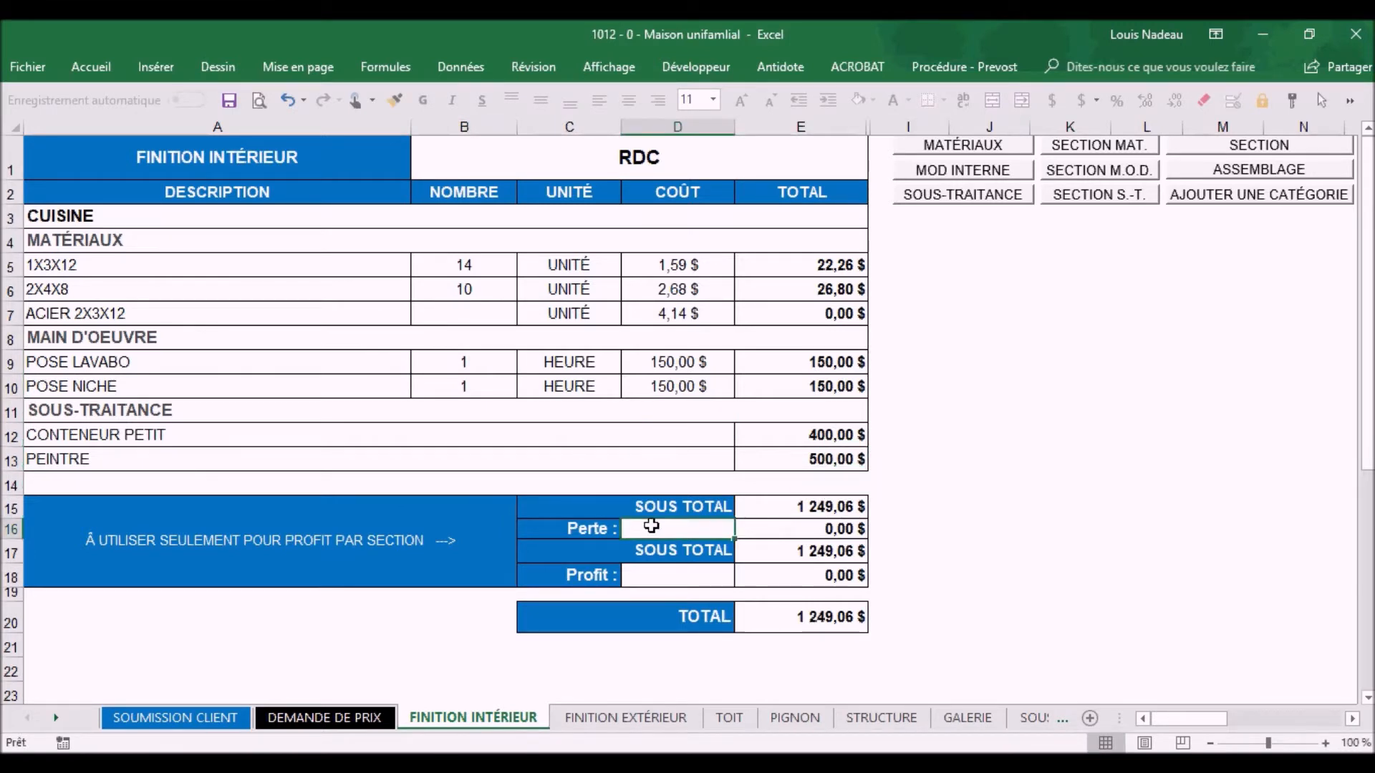
Examine the Perte and Profit cells of the interior finishing sheet and the profit calculation options on the SOUMISSION CLIENT sheet
click(664, 575)
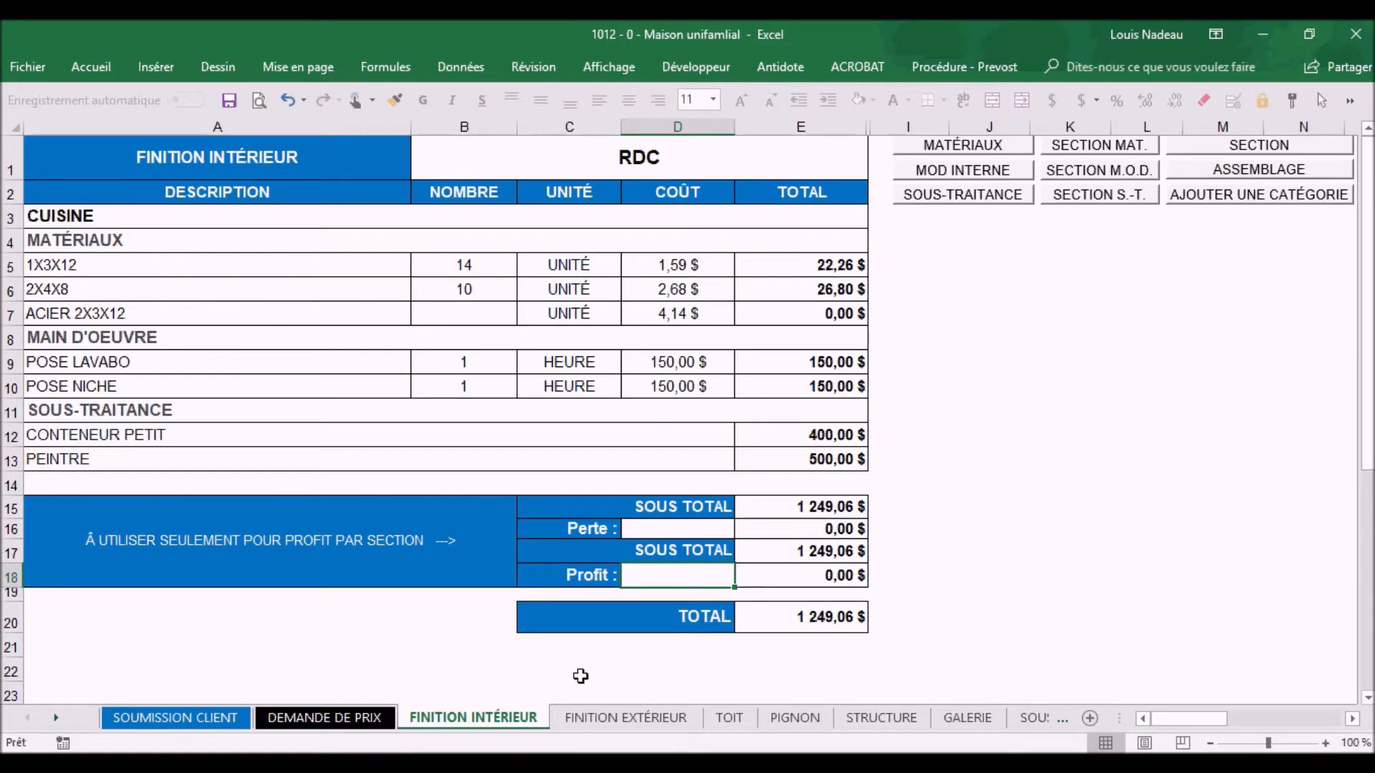
click(225, 716)
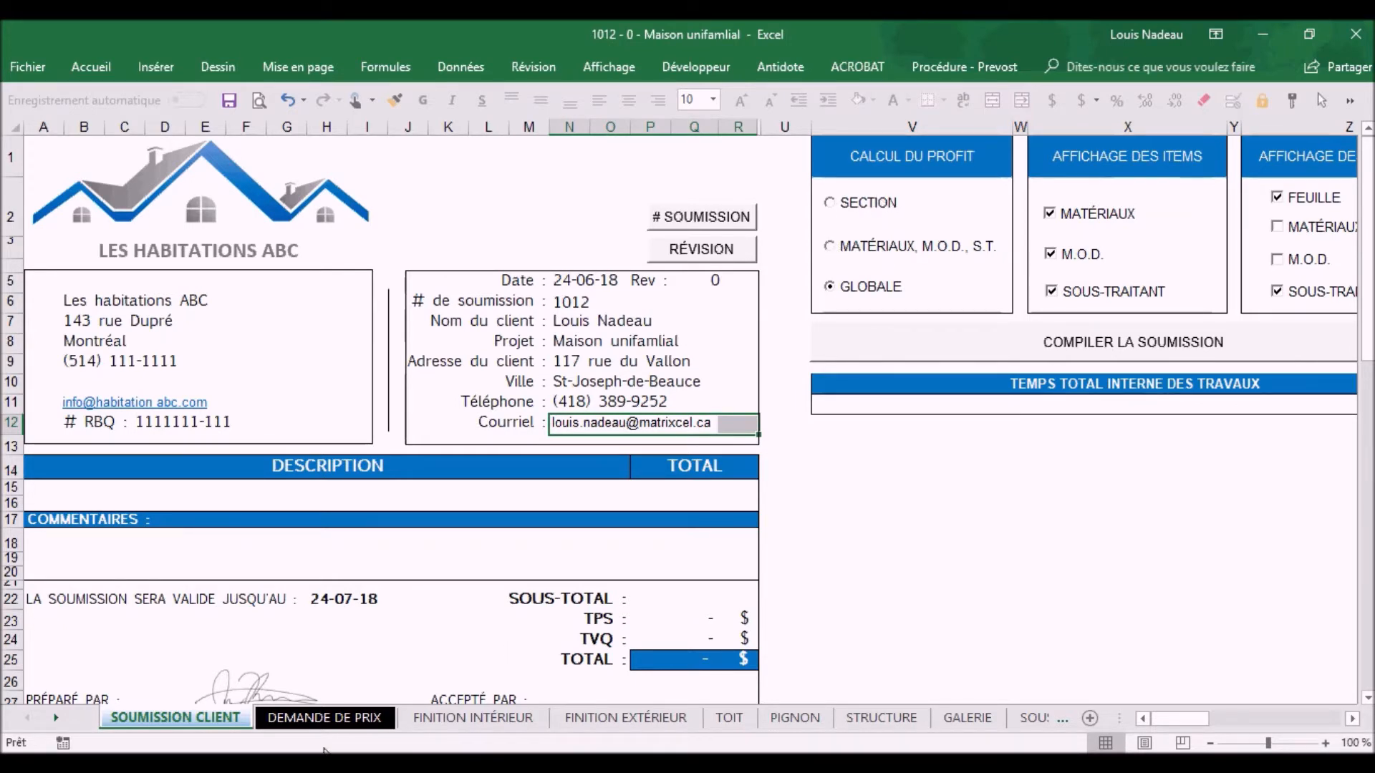
click(453, 718)
click(682, 530)
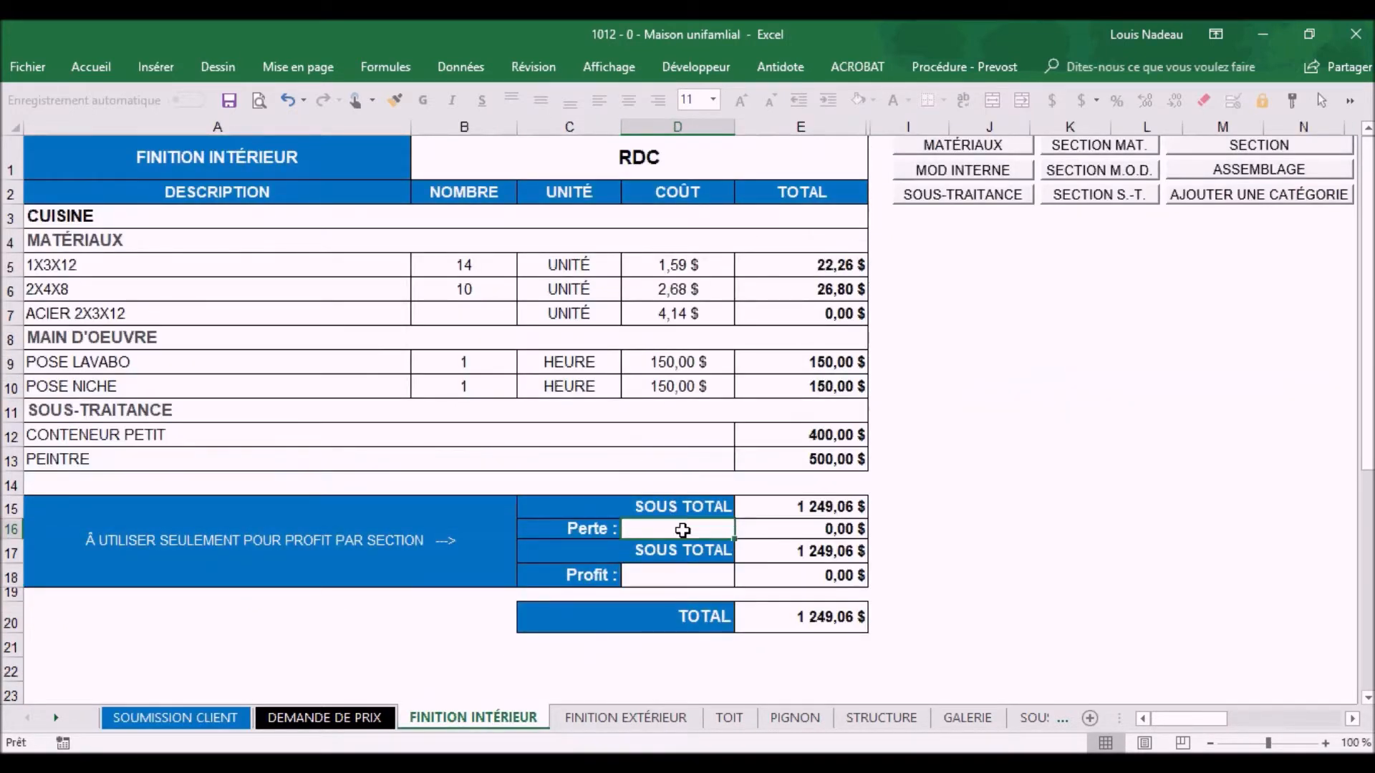
click(682, 575)
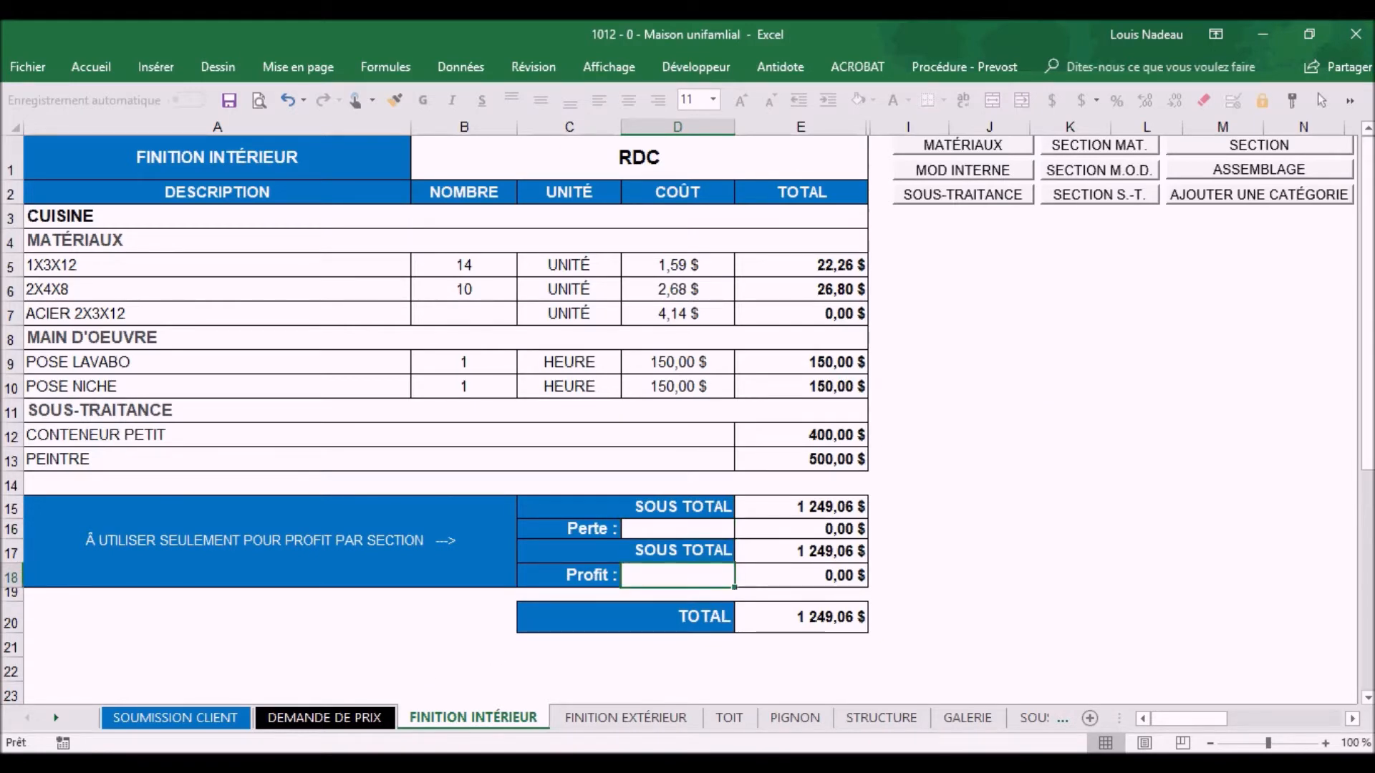
click(192, 718)
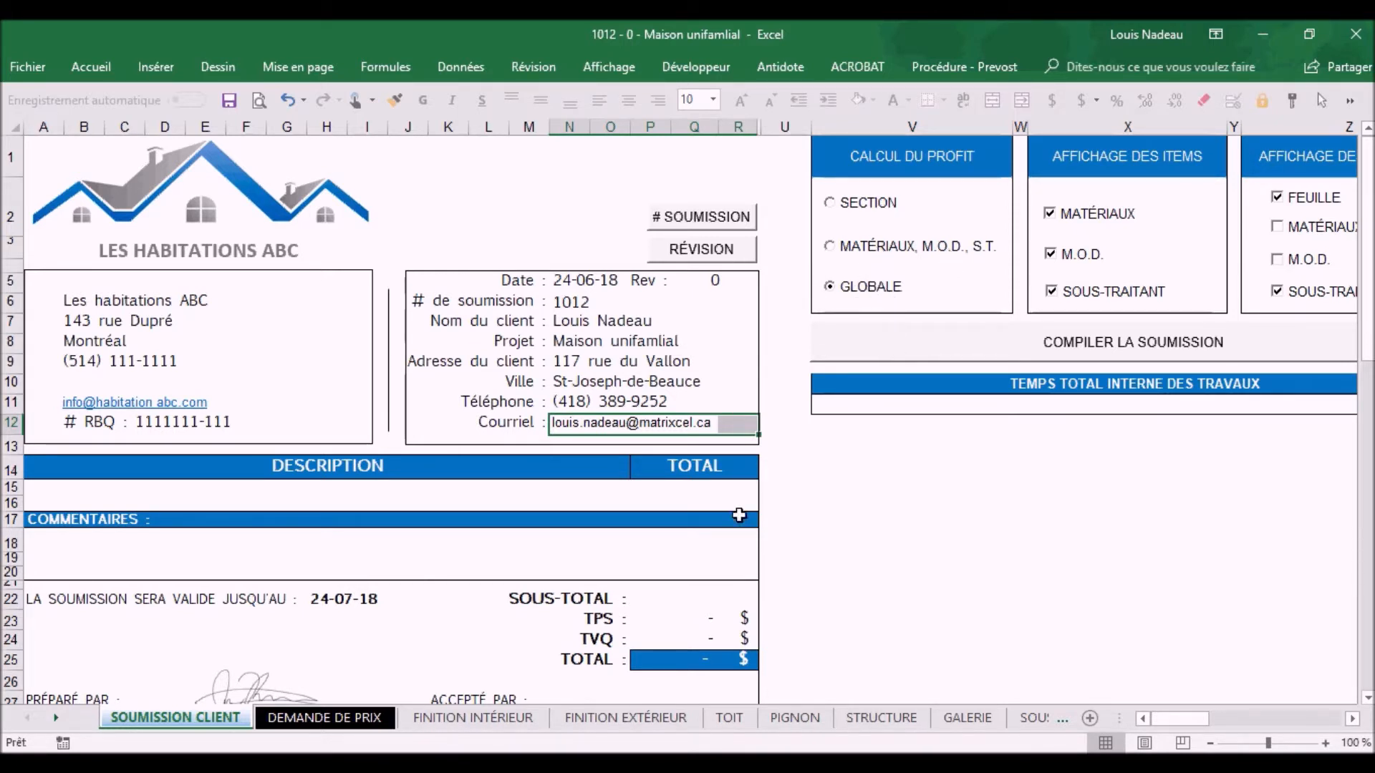
click(473, 718)
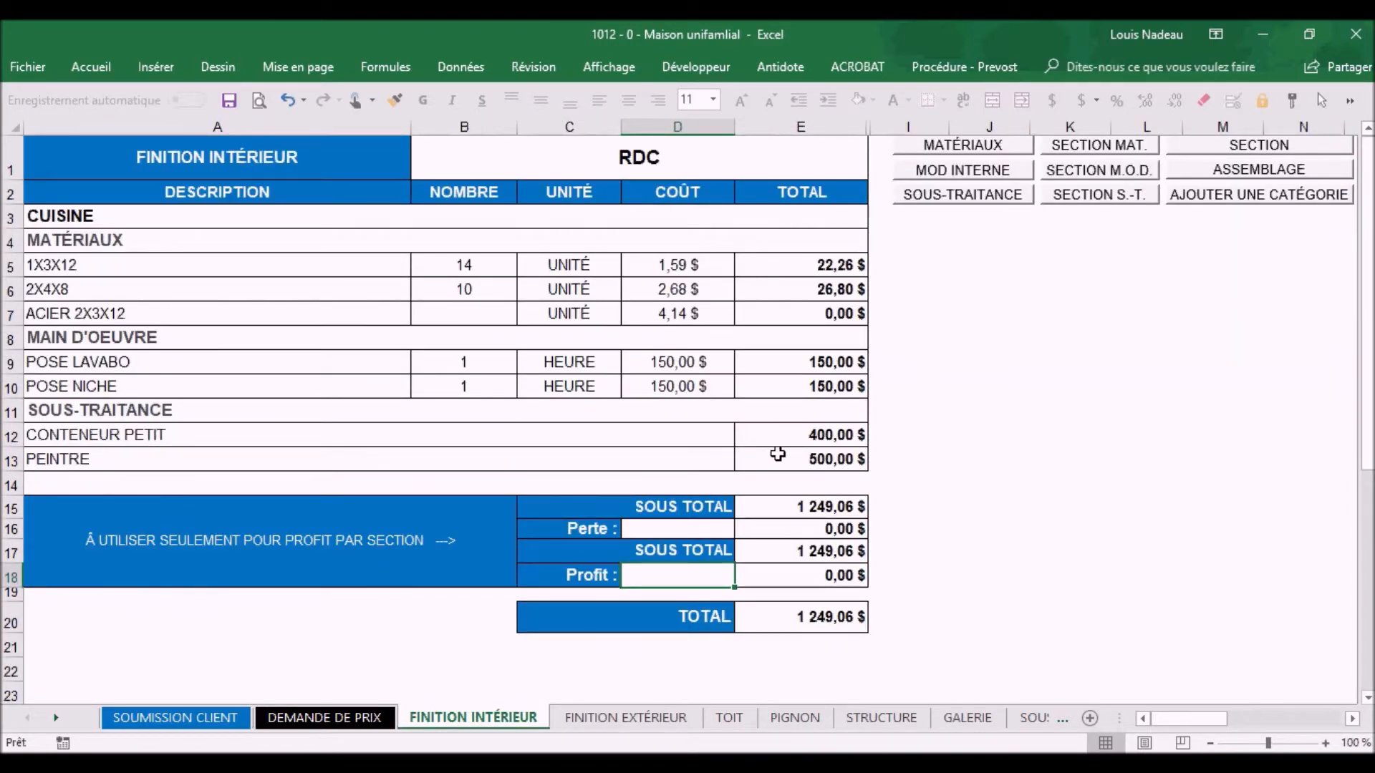
Delete all rows from 1X3X12 through PEINTRE on the interior finishing sheet, one line at a time
click(791, 257)
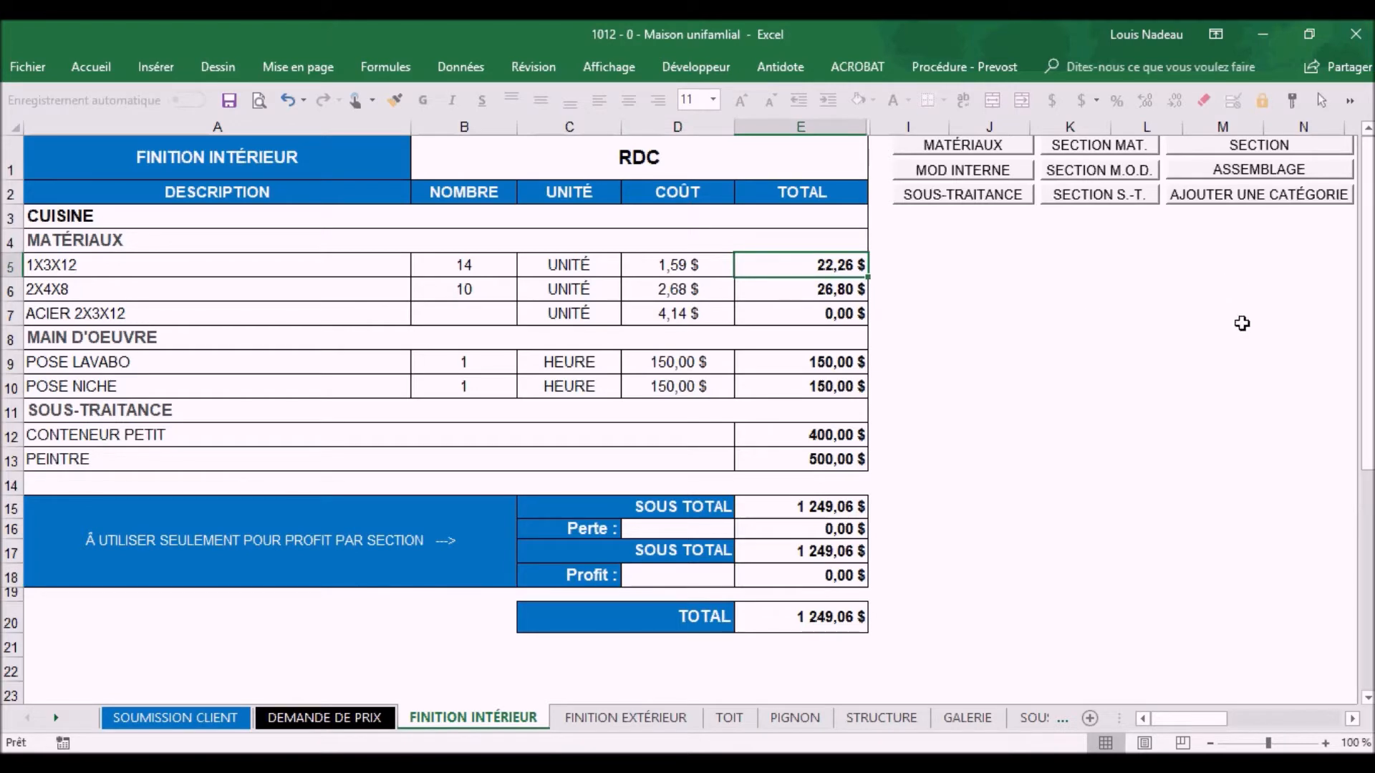
click(1353, 720)
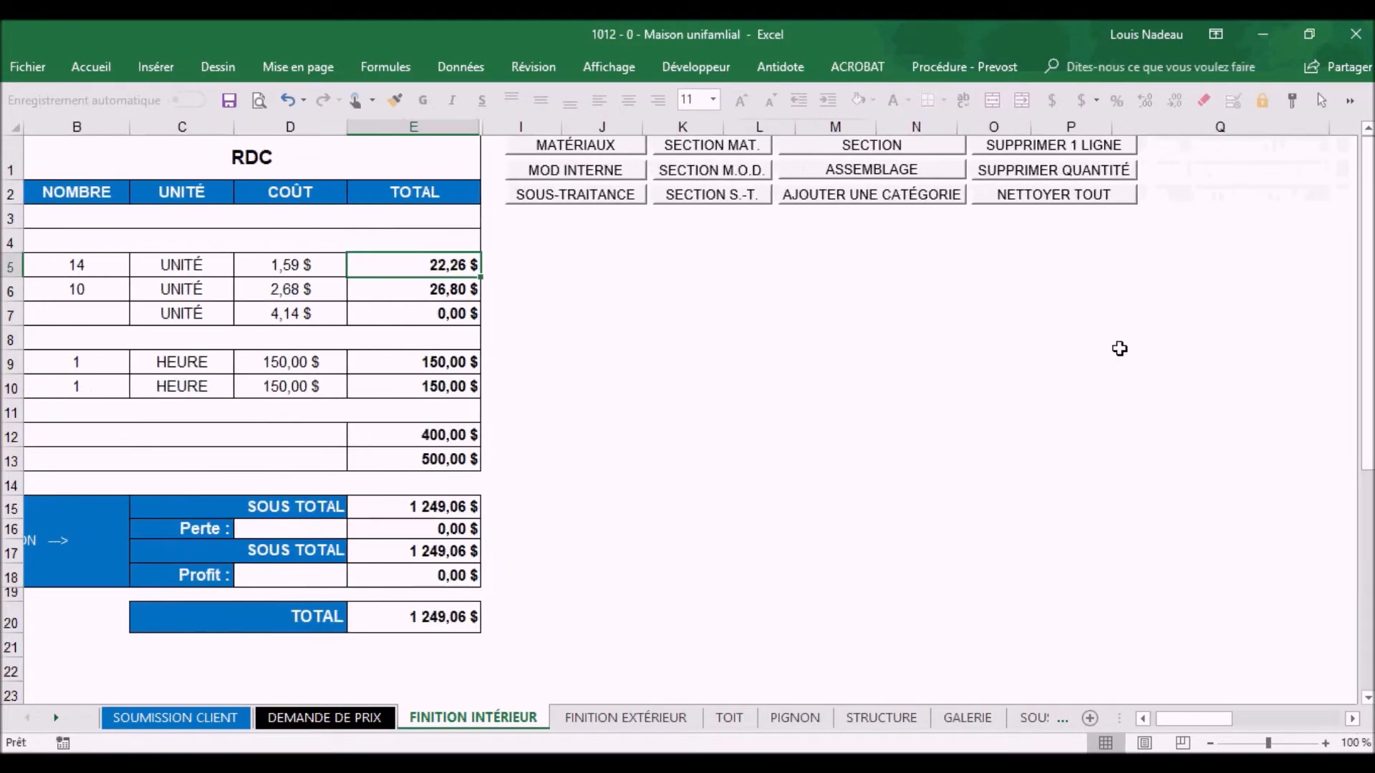
click(1029, 145)
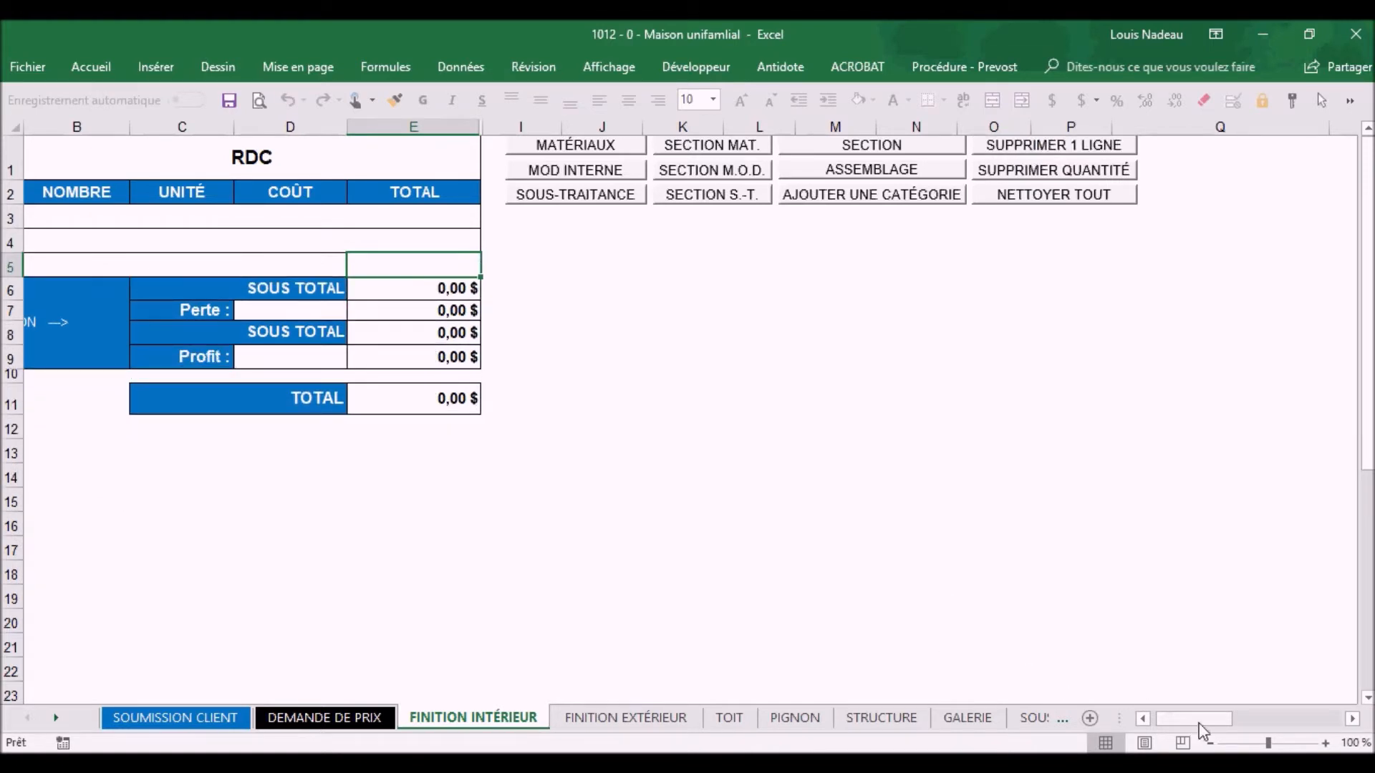
drag(1203, 729, 1113, 726)
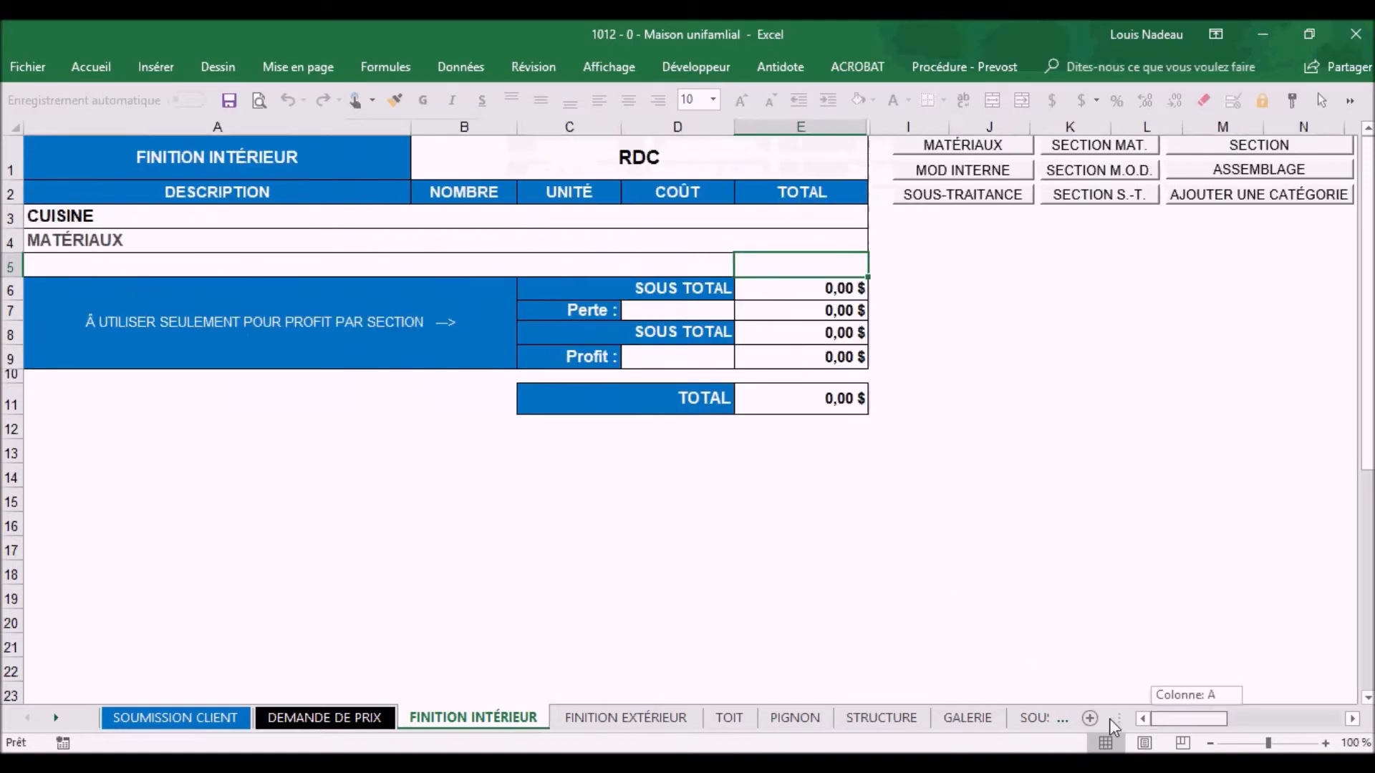
Delete the remaining MATÉRIAUX row under CUISINE
click(762, 244)
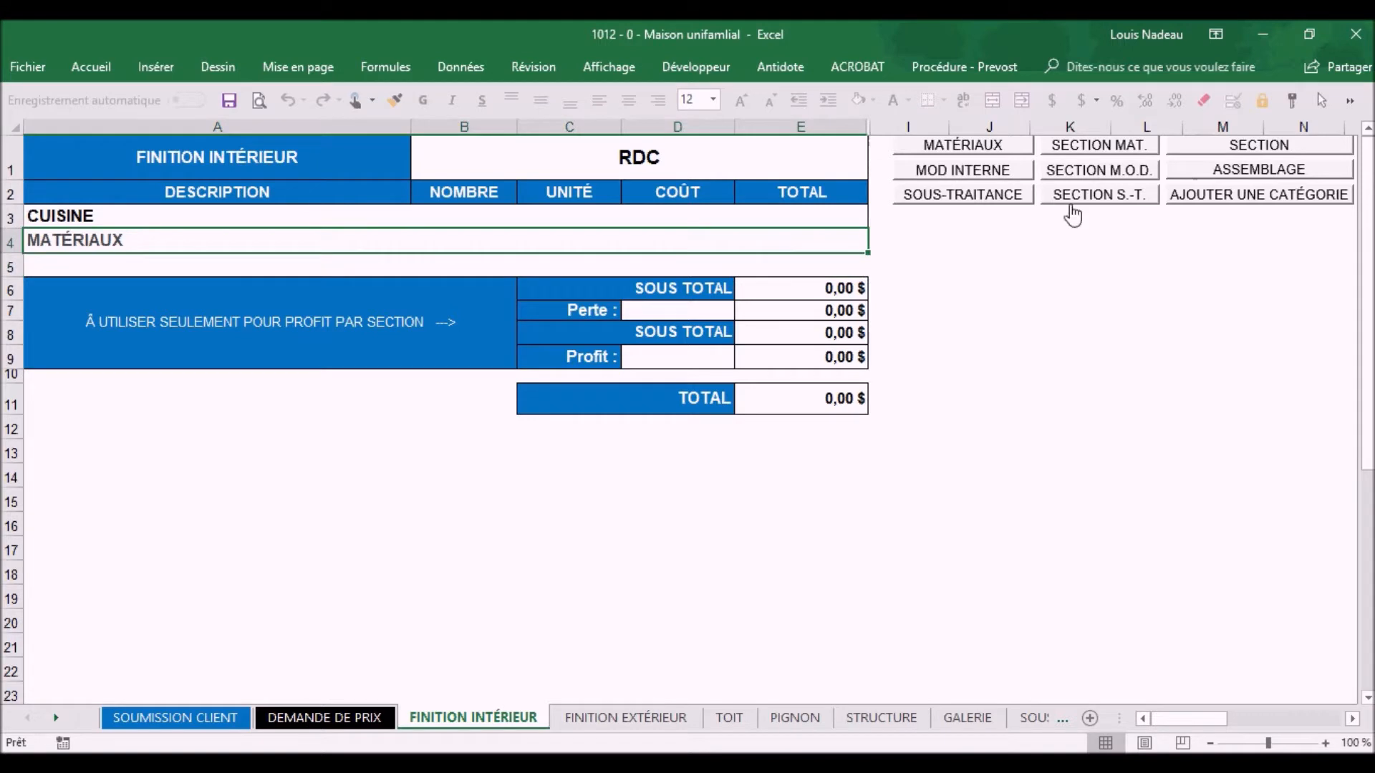
click(1352, 719)
click(1047, 145)
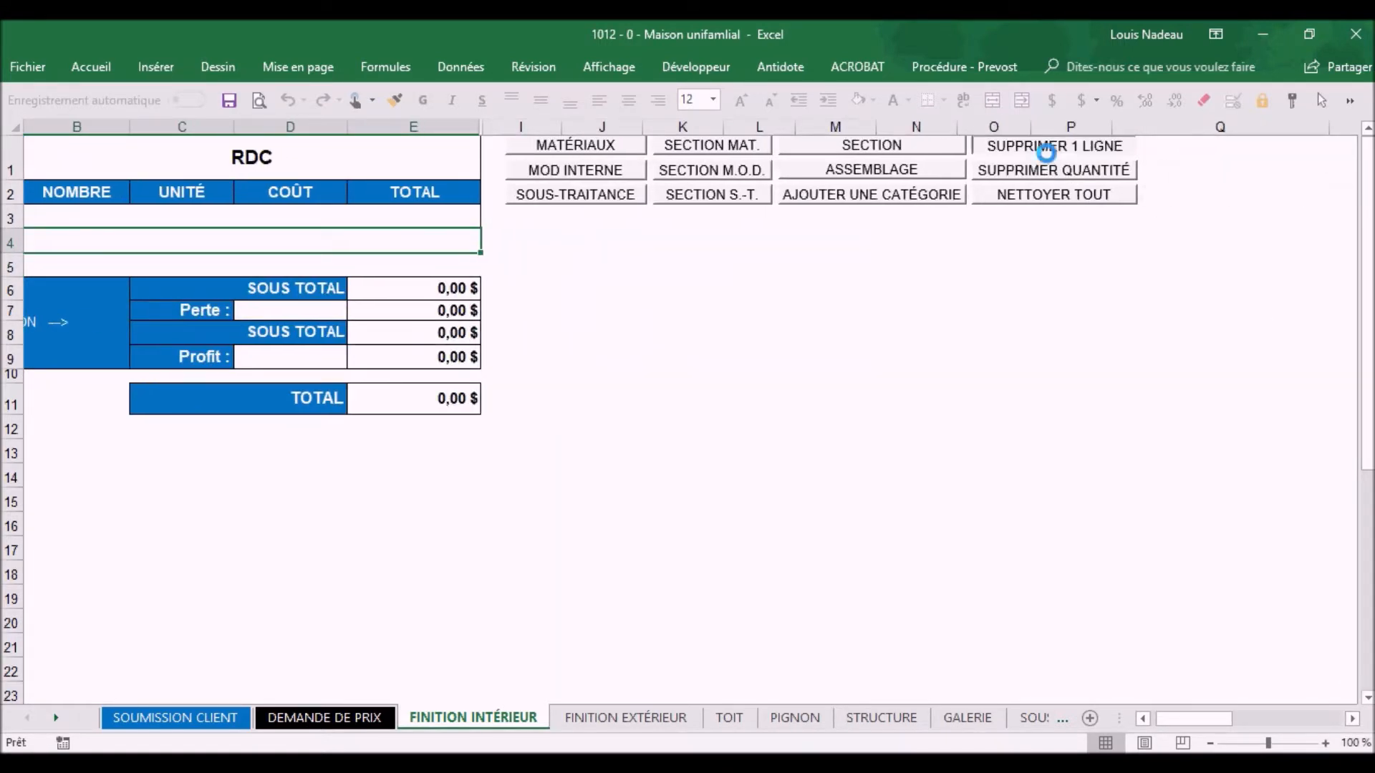
drag(1222, 722, 1186, 720)
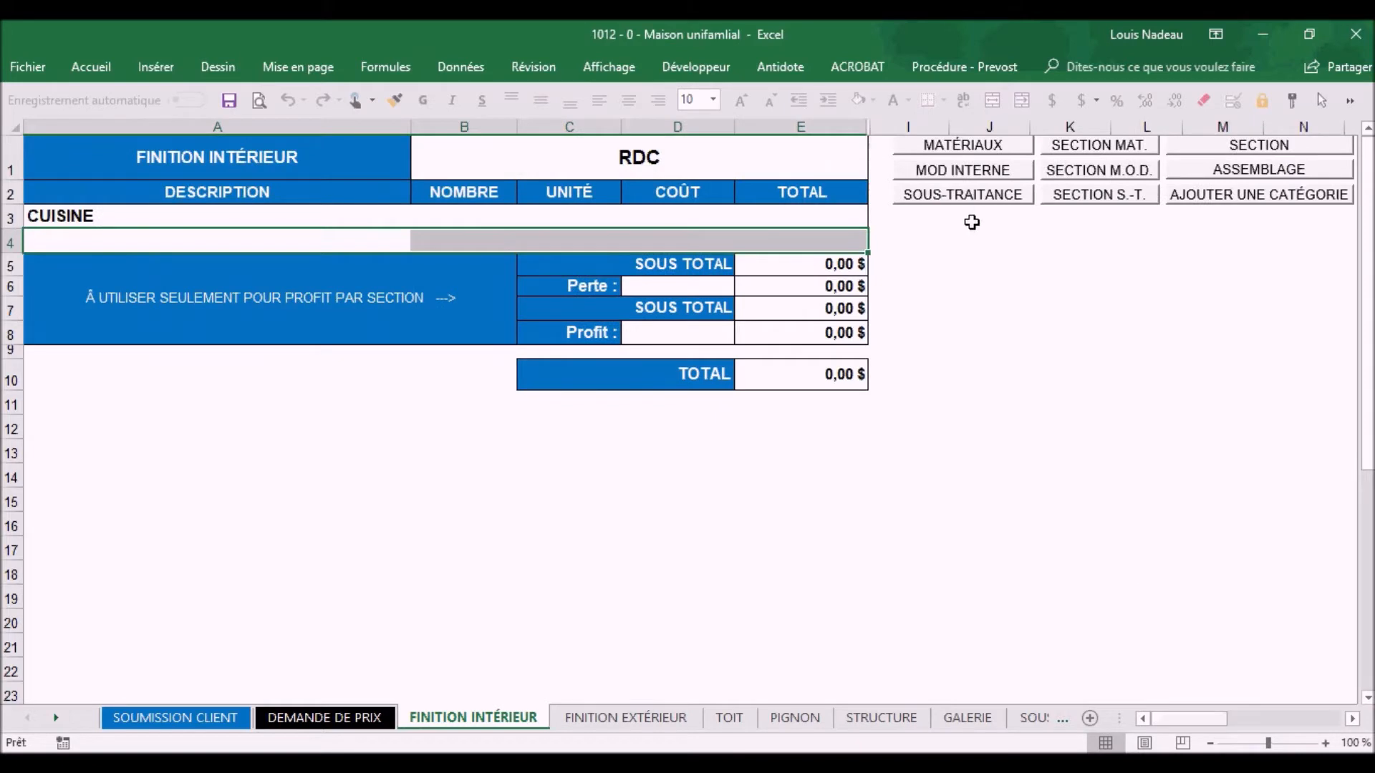
Add the Mur intérieur assembly with all its components at the end, under CUISINE
click(1247, 179)
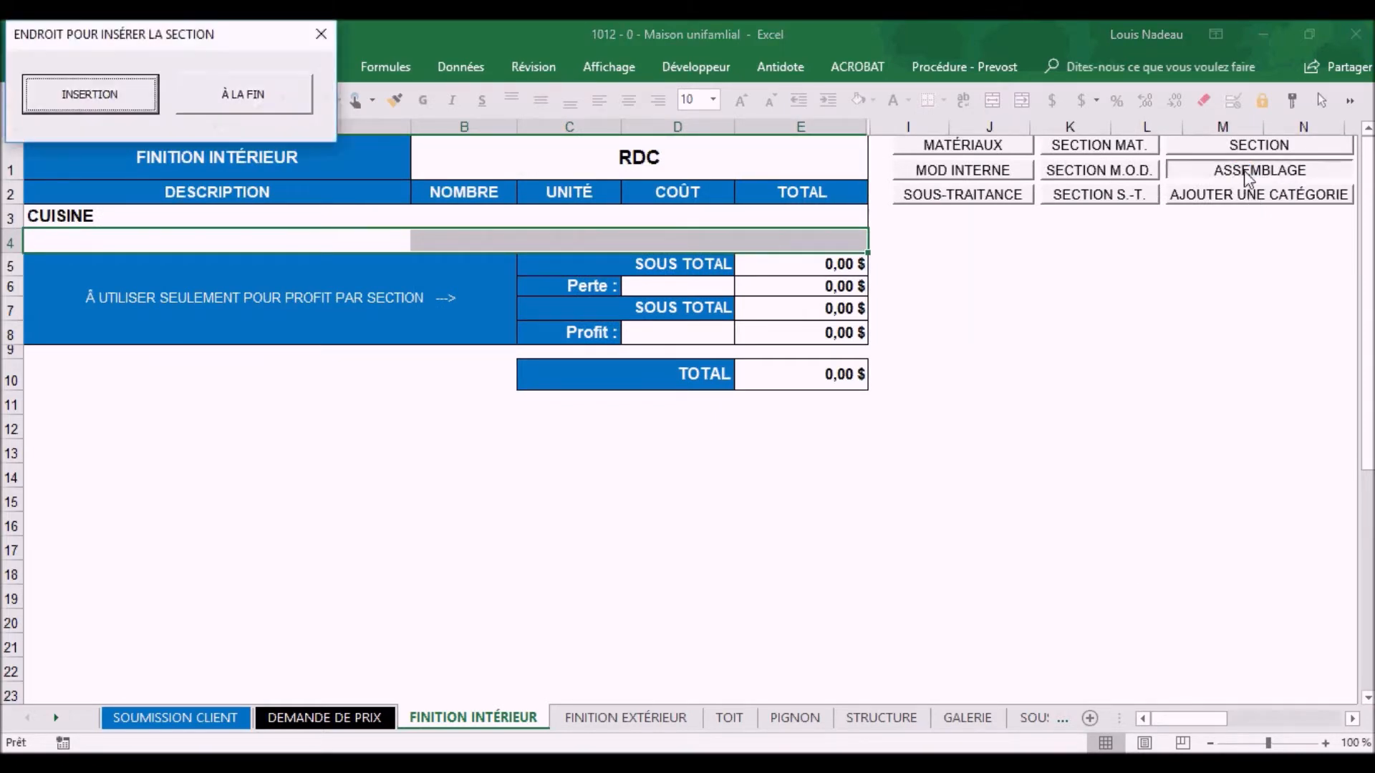
click(274, 101)
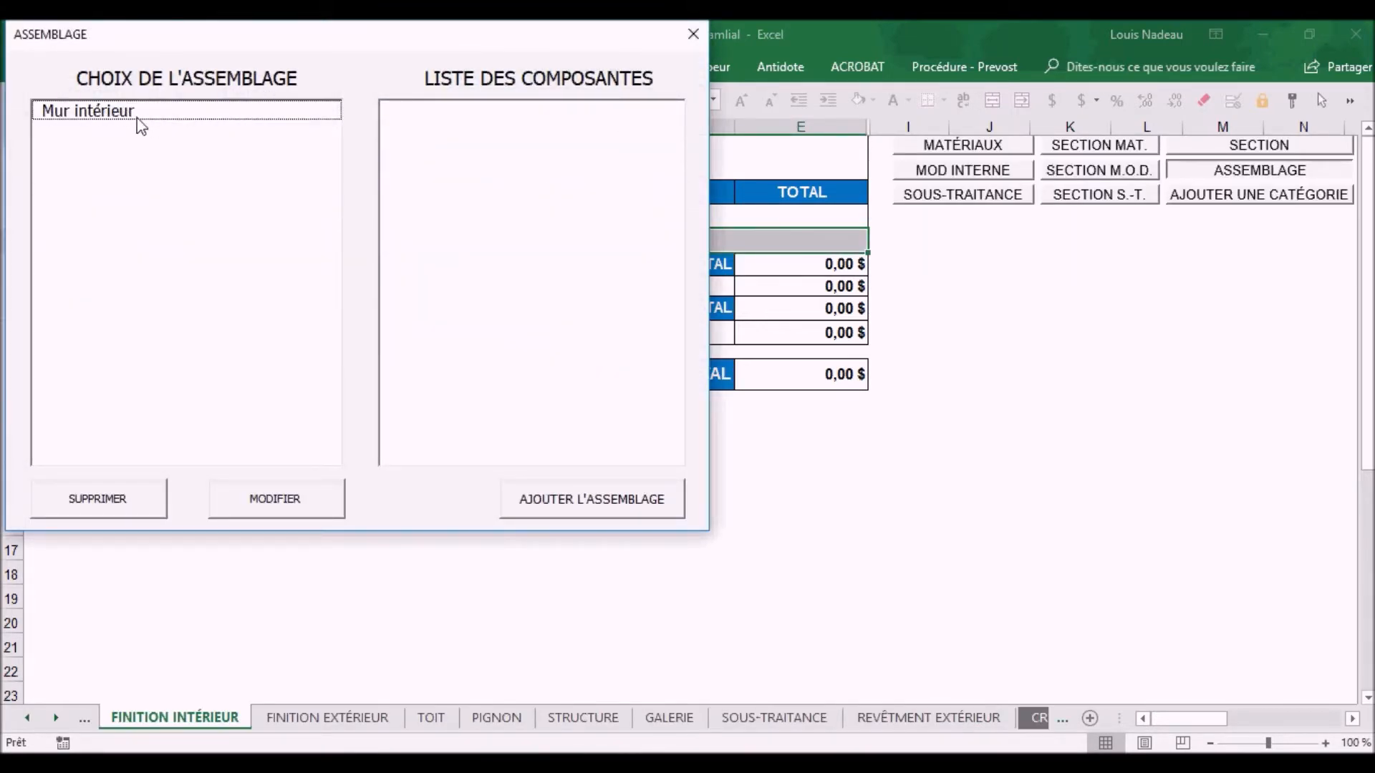
click(118, 117)
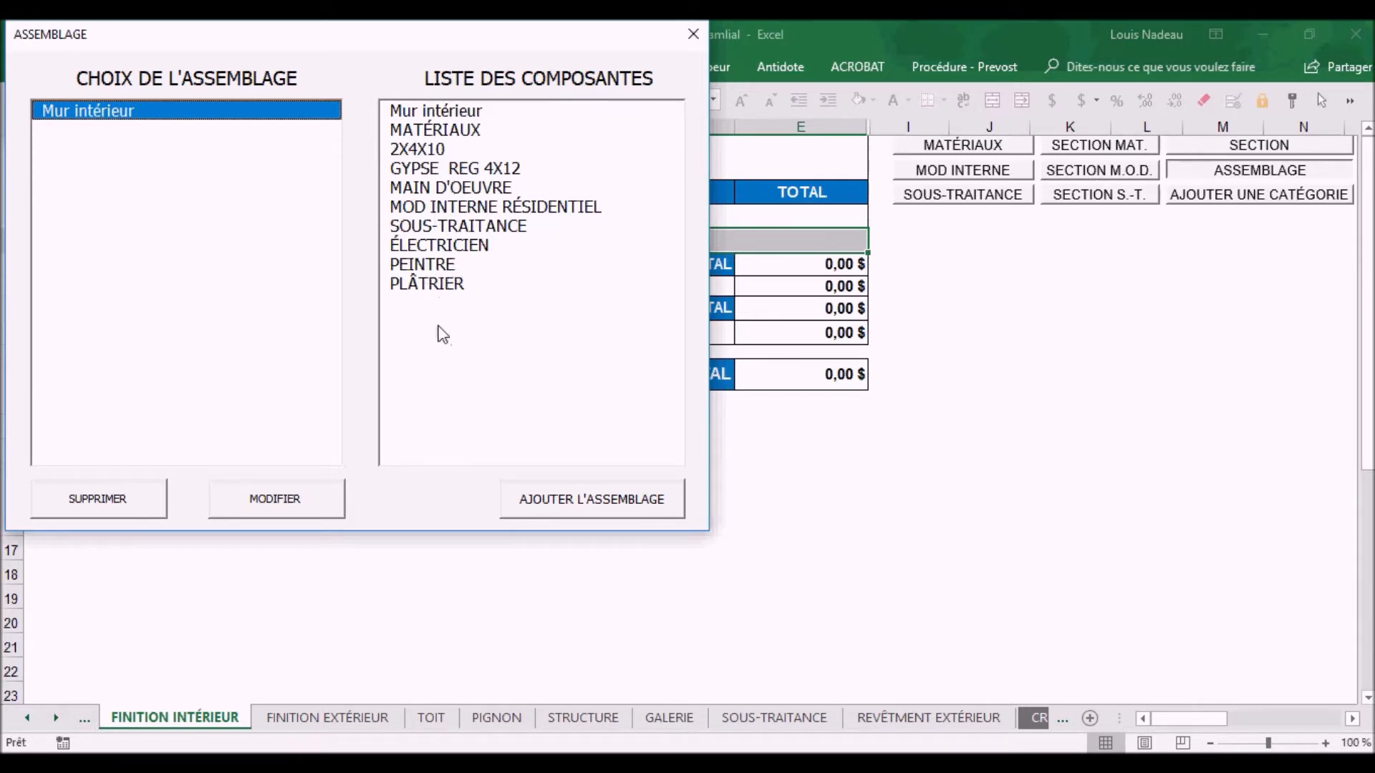
click(612, 500)
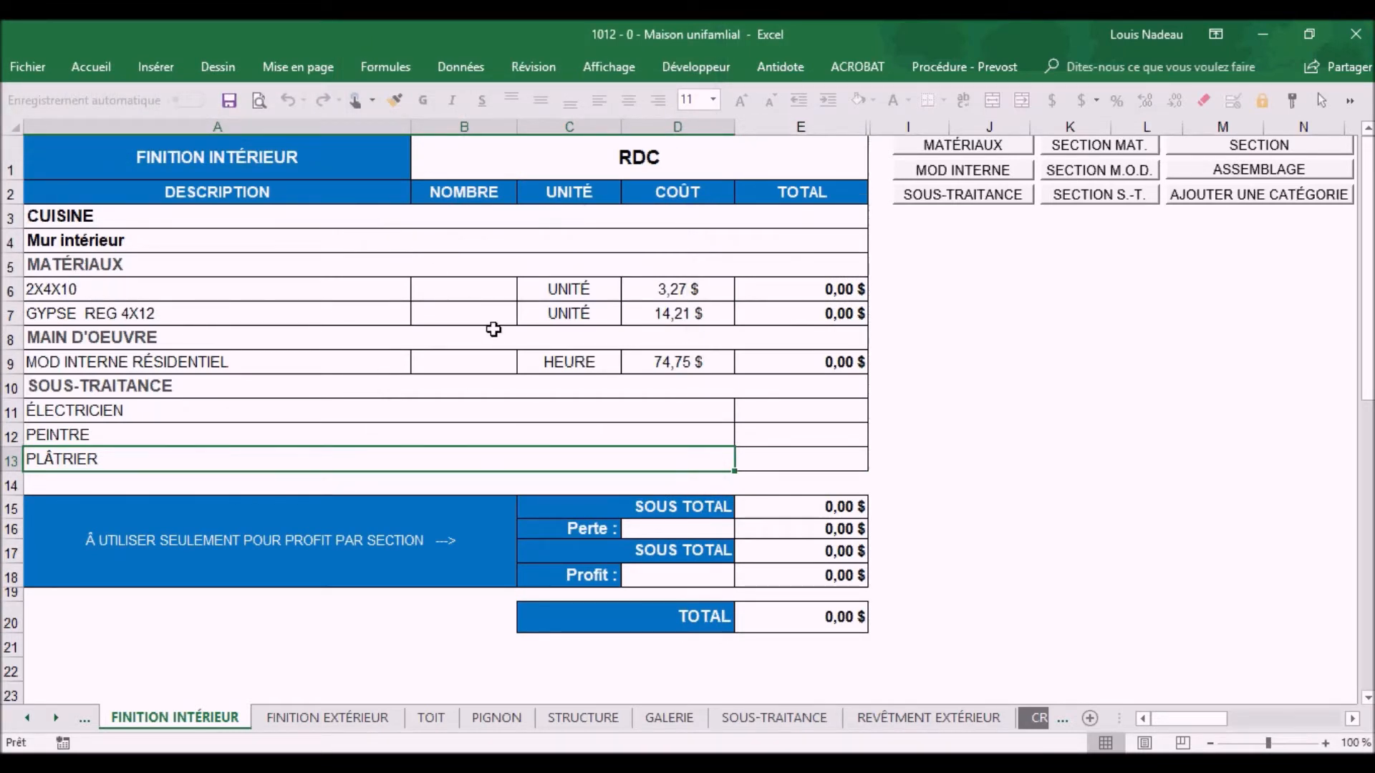
Set the assembly quantities to 14 for 2X4X10, 8 for GYPSE REG 4X12 and 3 hours for MOD INTERNE RÉSIDENTIEL
click(455, 288)
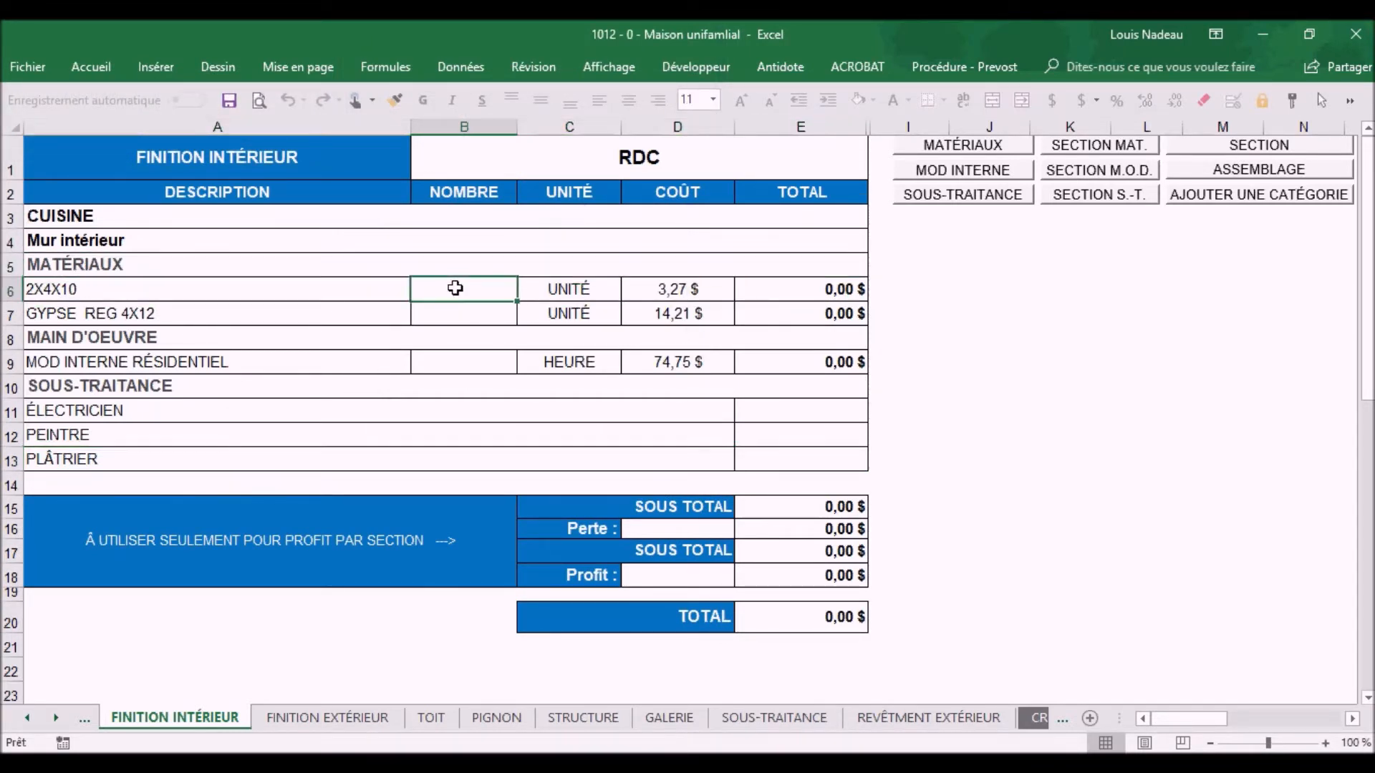
text(14)
click(466, 315)
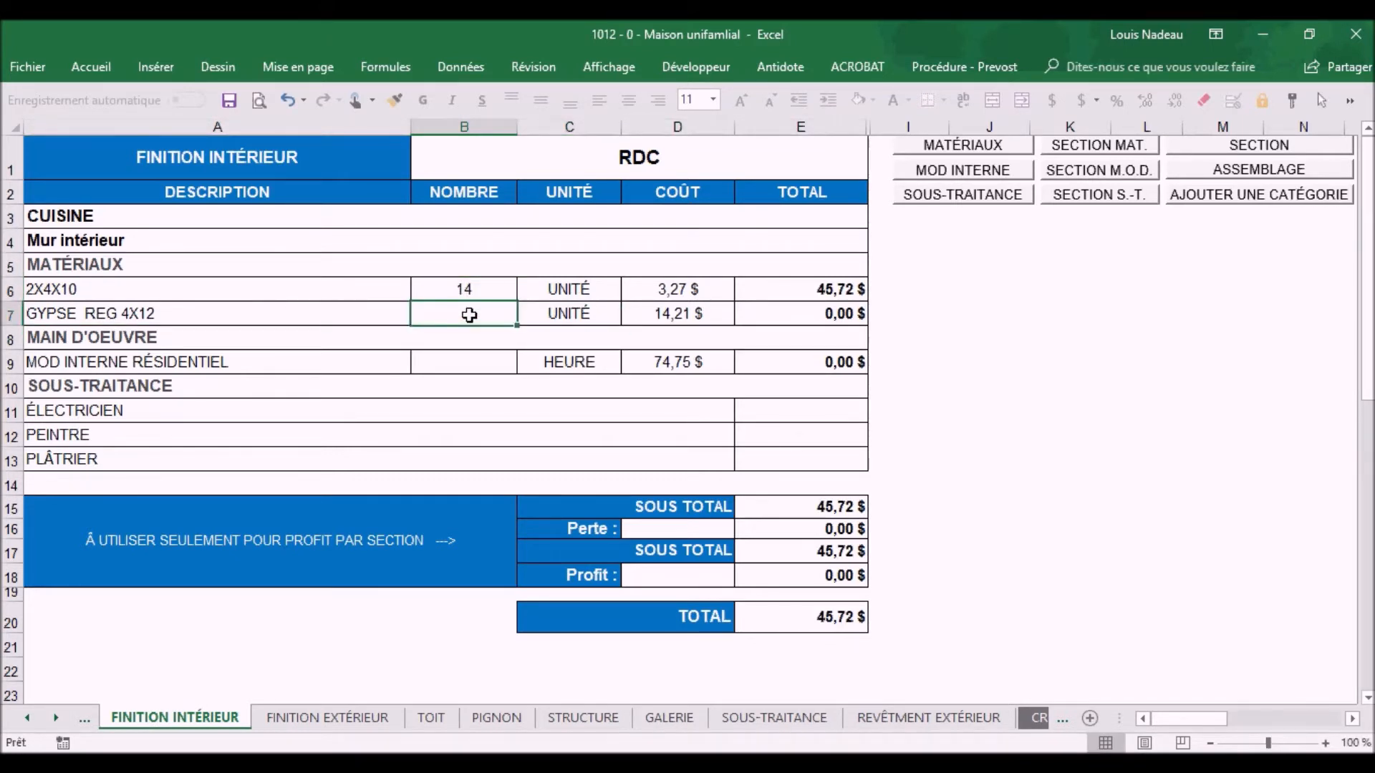
text(8)
click(466, 353)
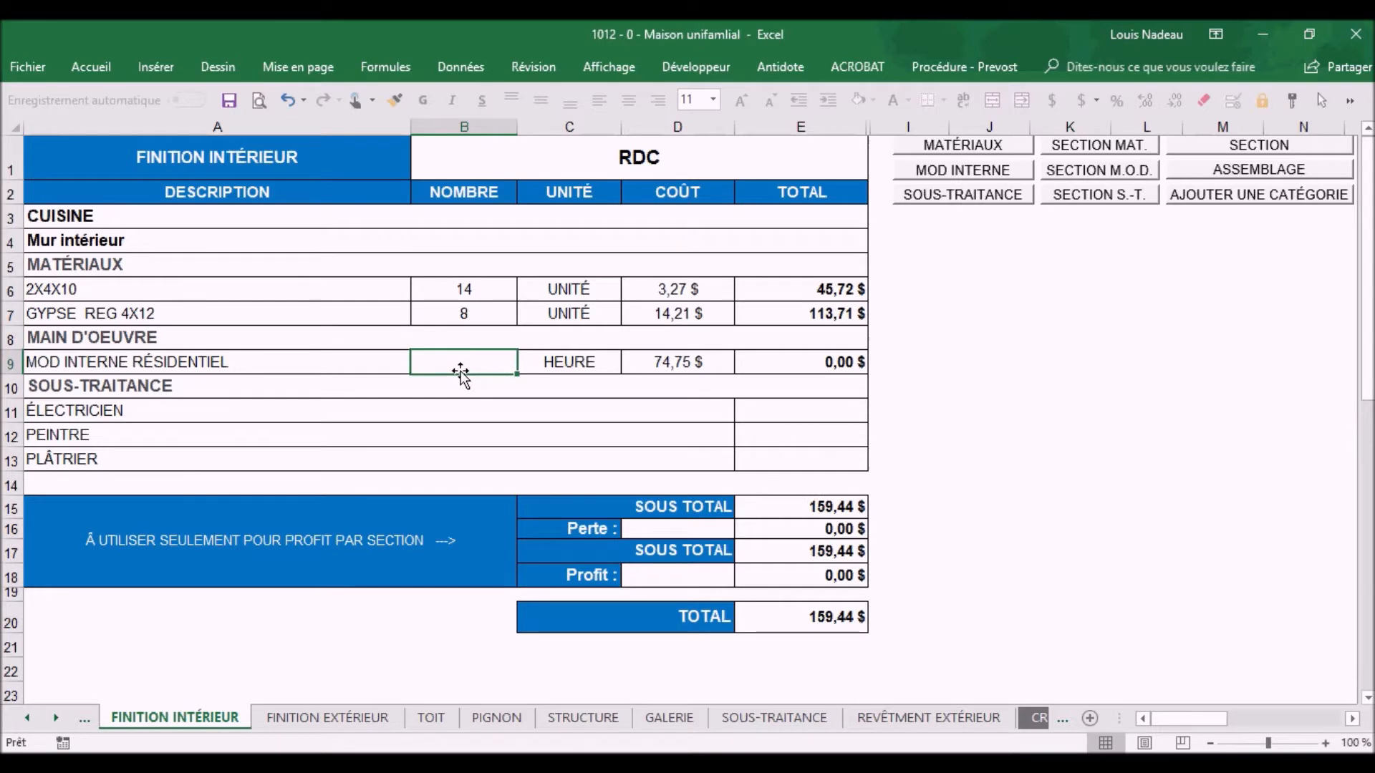
text(3)
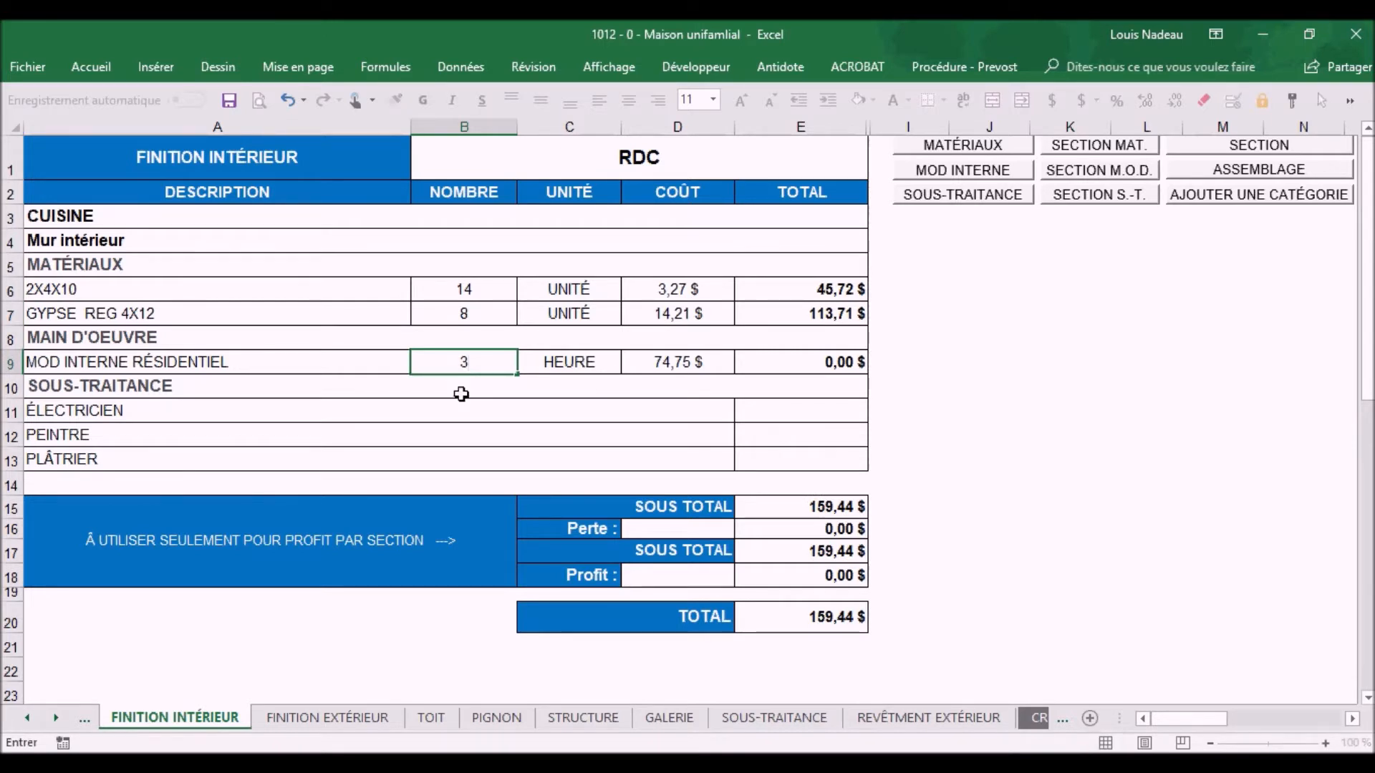
click(472, 413)
Enter subcontracting totals of 1000 $ for ÉLECTRICIEN and 850 $ for PEINTRE in the Mur intérieur assembly
click(831, 413)
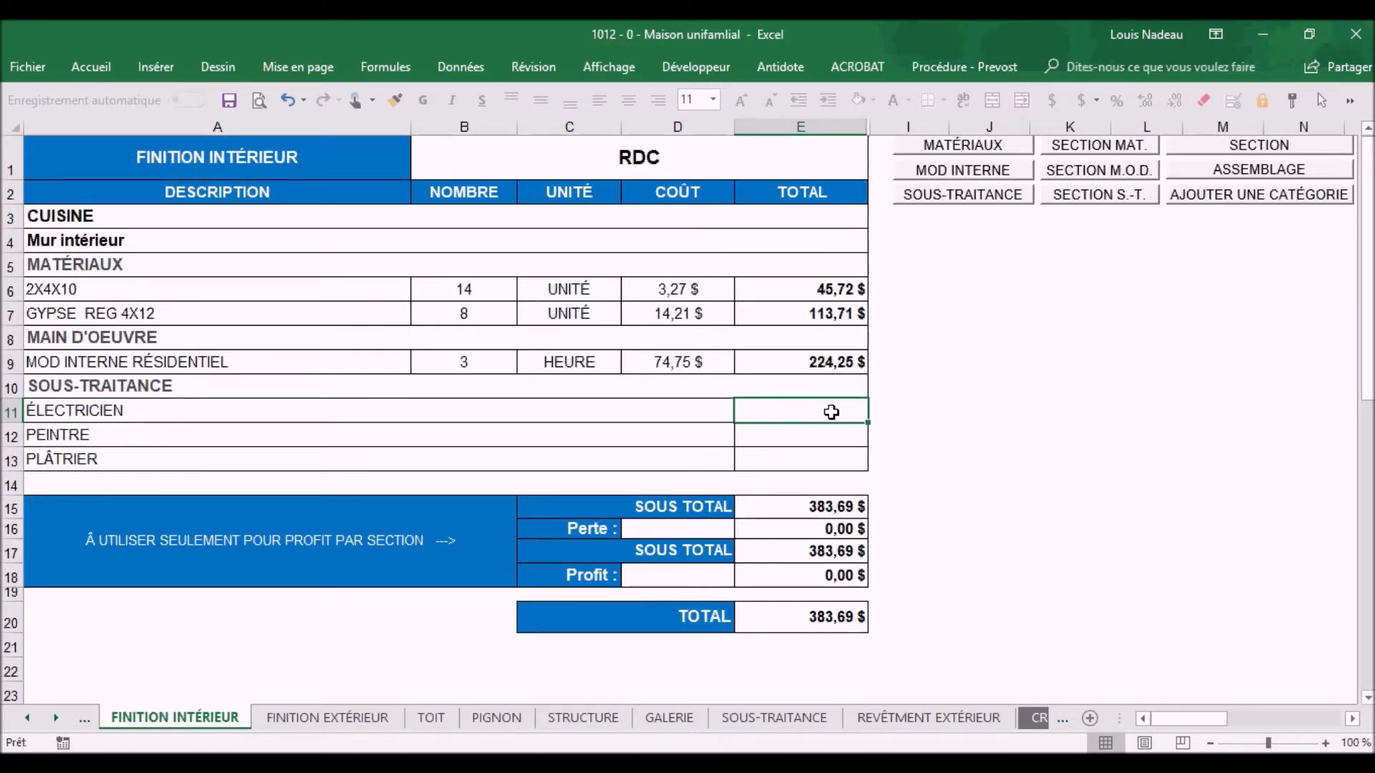
text(1000)
key(Return)
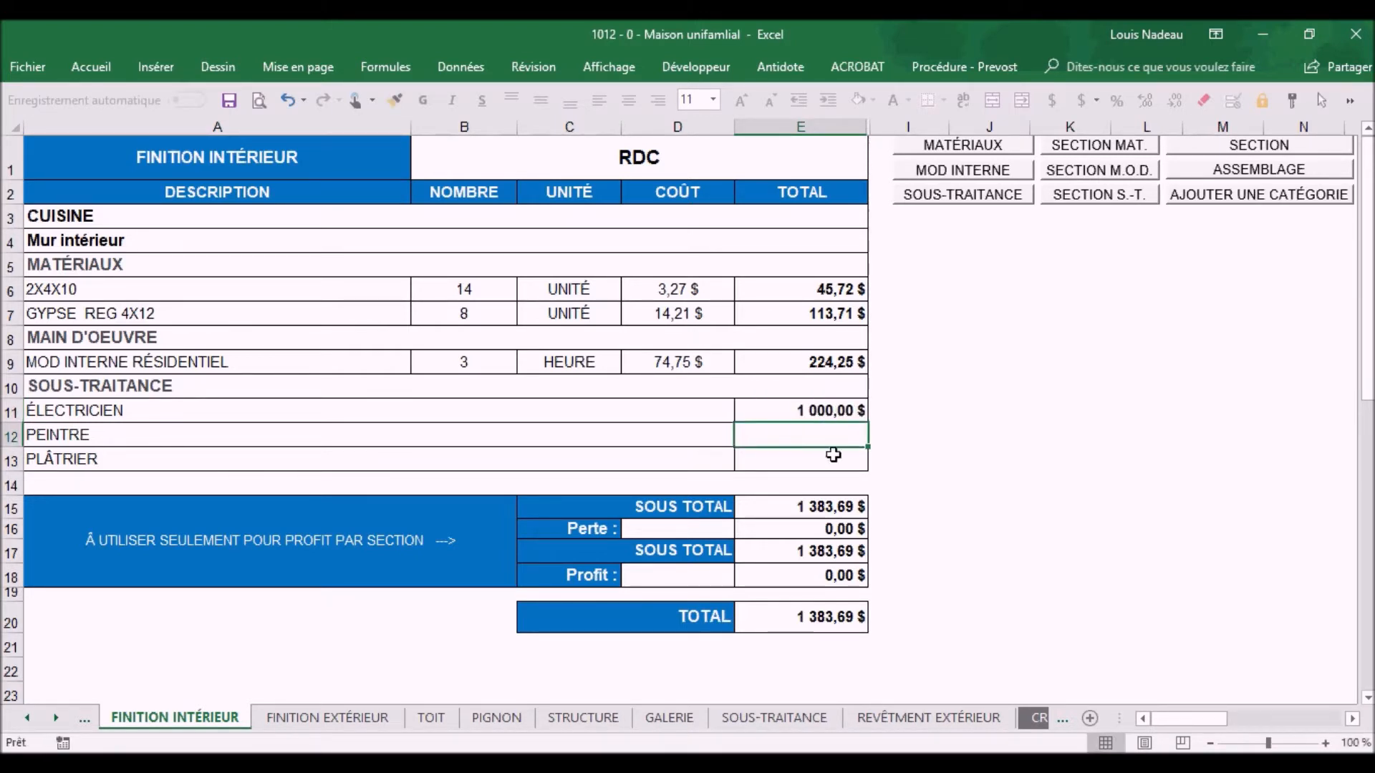
text(85)
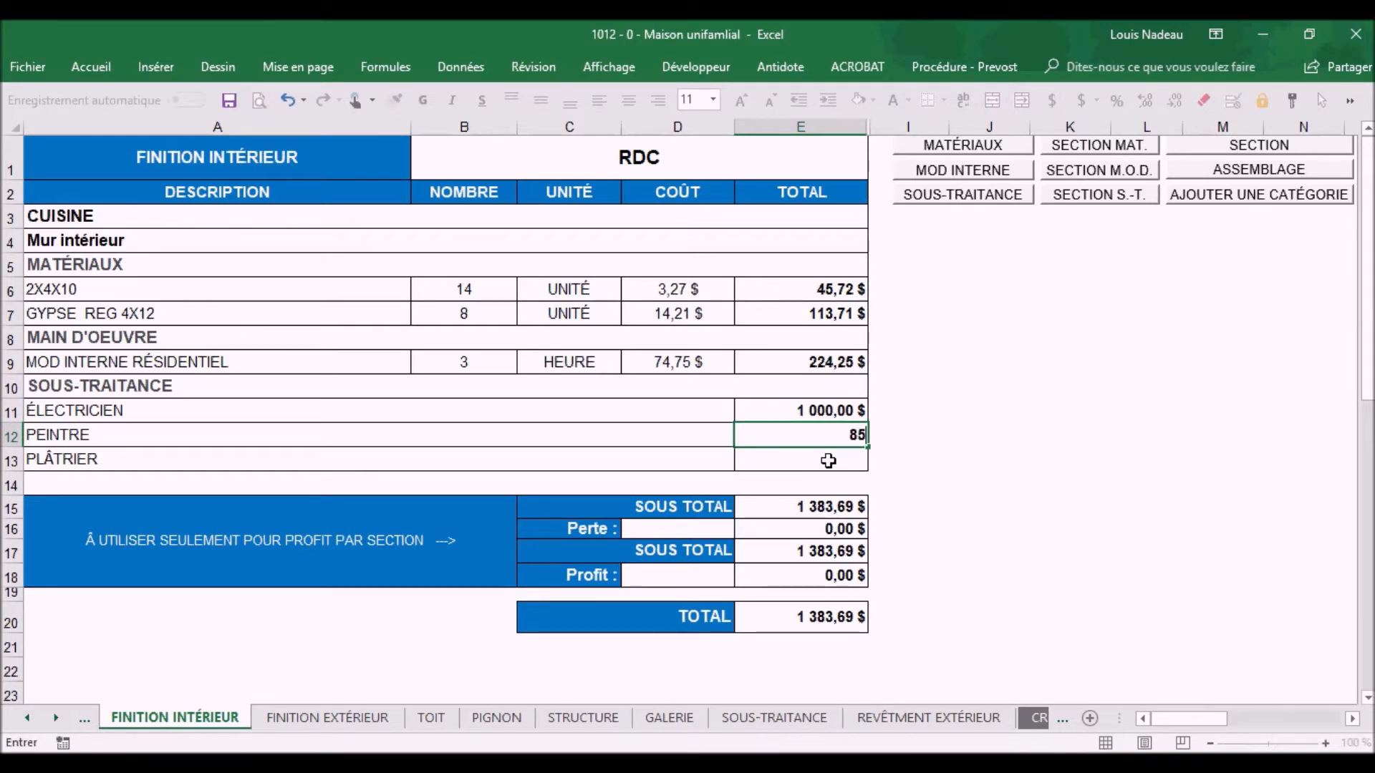
text(0)
key(Return)
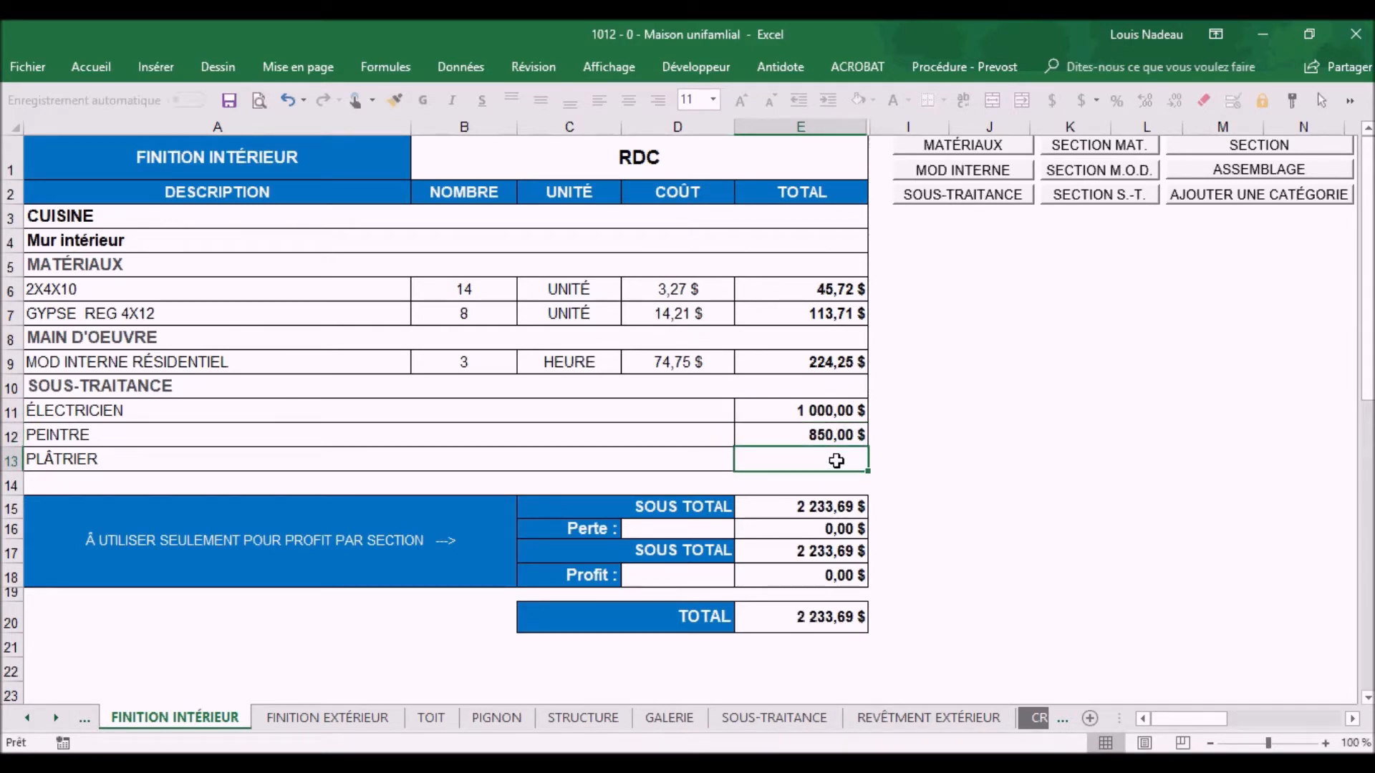
Enter a subcontracting total of 450 $ for PLÂTRIER in the Mur intérieur assembly
text(450)
click(961, 471)
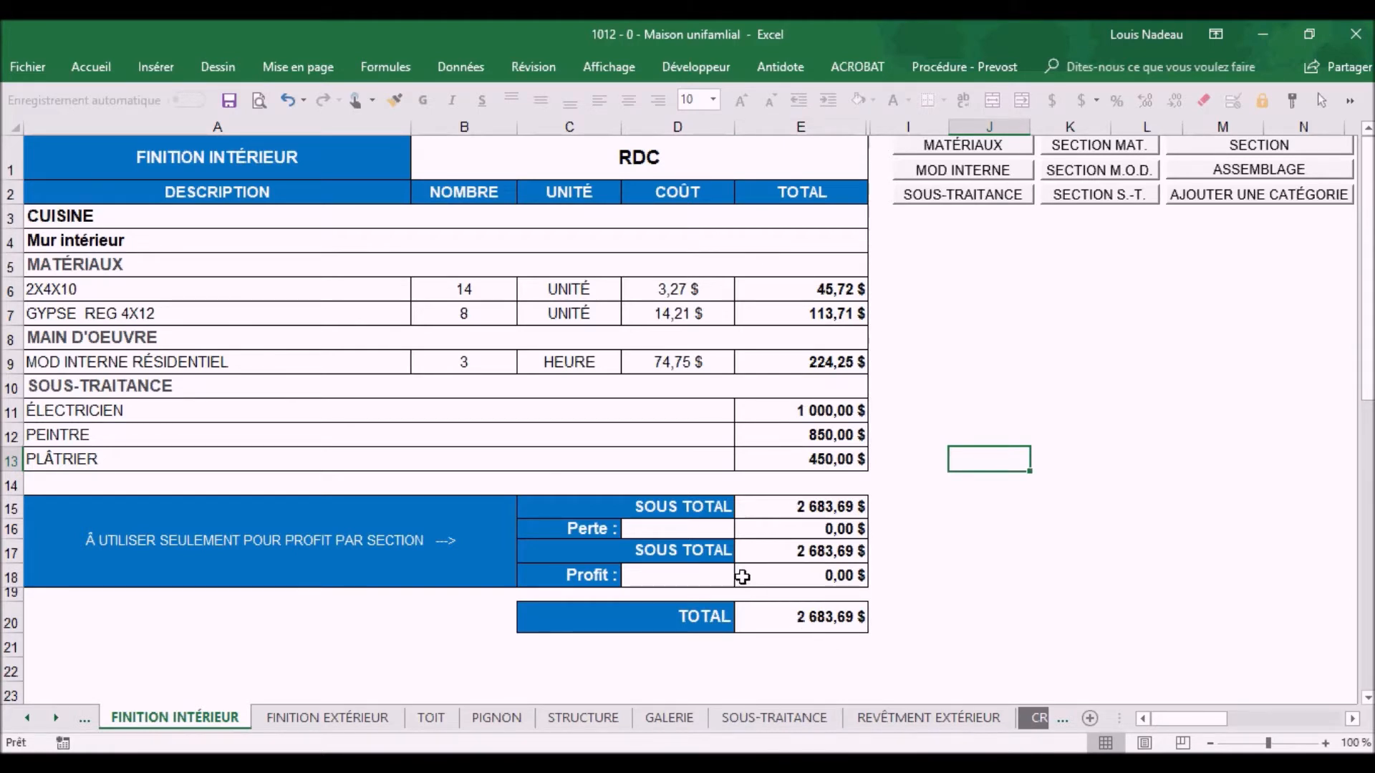
Check the profit calculation options on the SOUMISSION CLIENT sheet and return to FINITION INTÉRIEUR
click(26, 718)
click(175, 718)
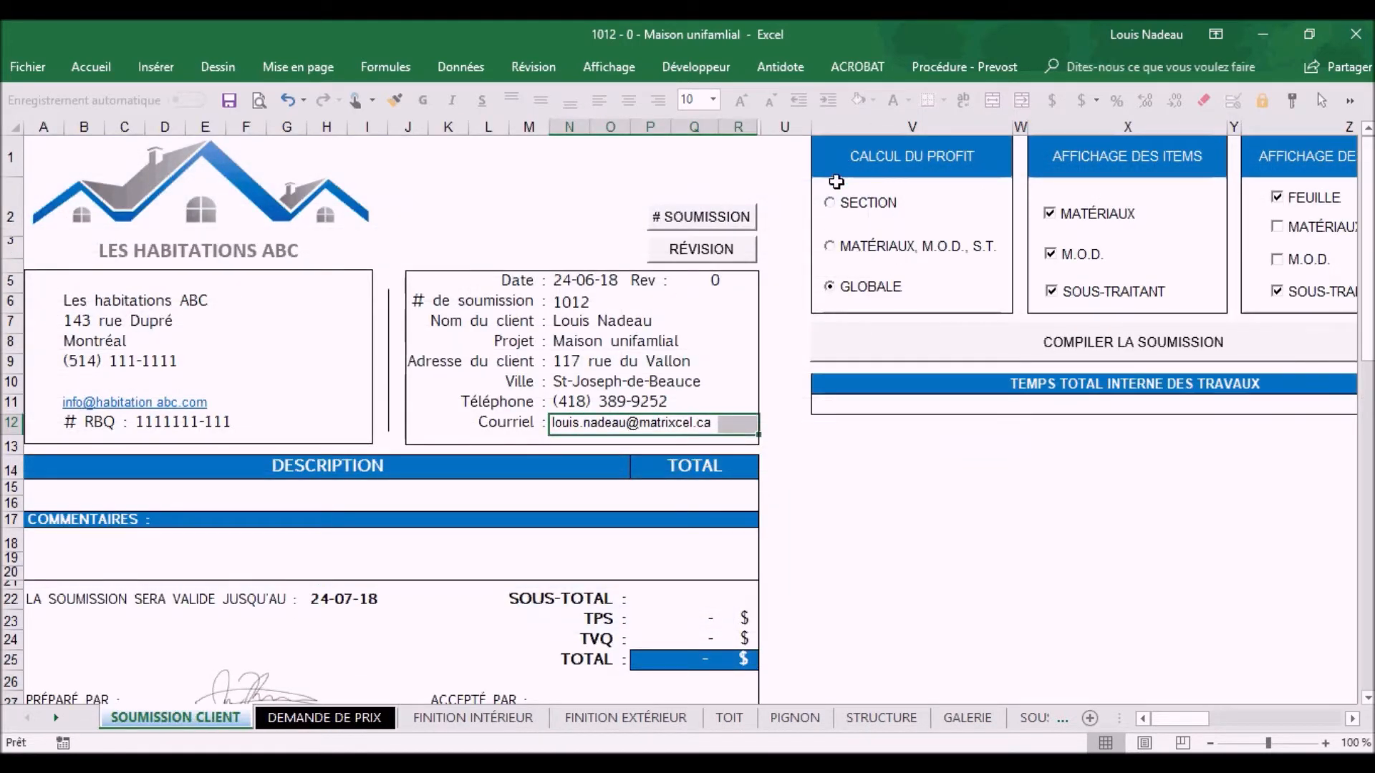
click(481, 718)
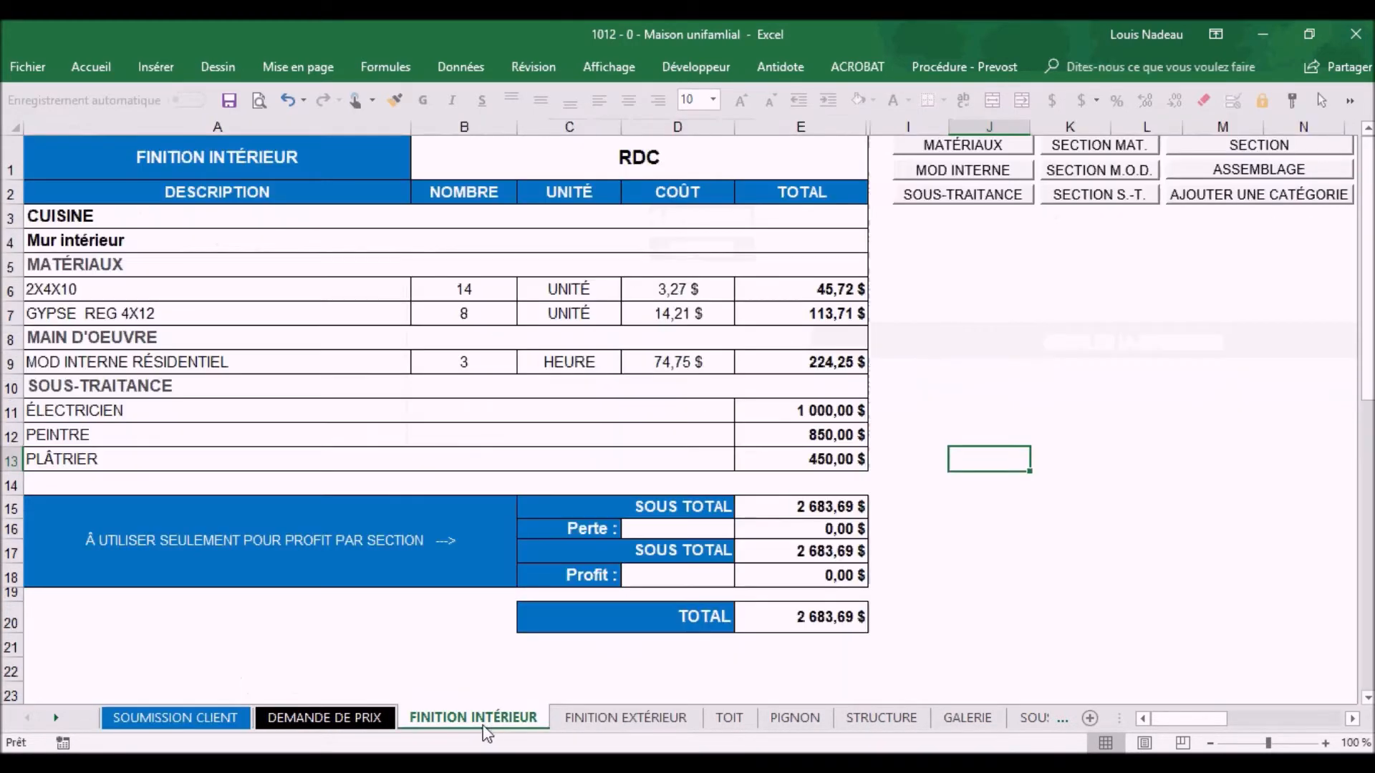
Set the interior finishing section's Perte to 5% and its Profit to 10%
click(697, 532)
text(5%)
click(1000, 530)
click(684, 579)
text(10%)
click(1051, 534)
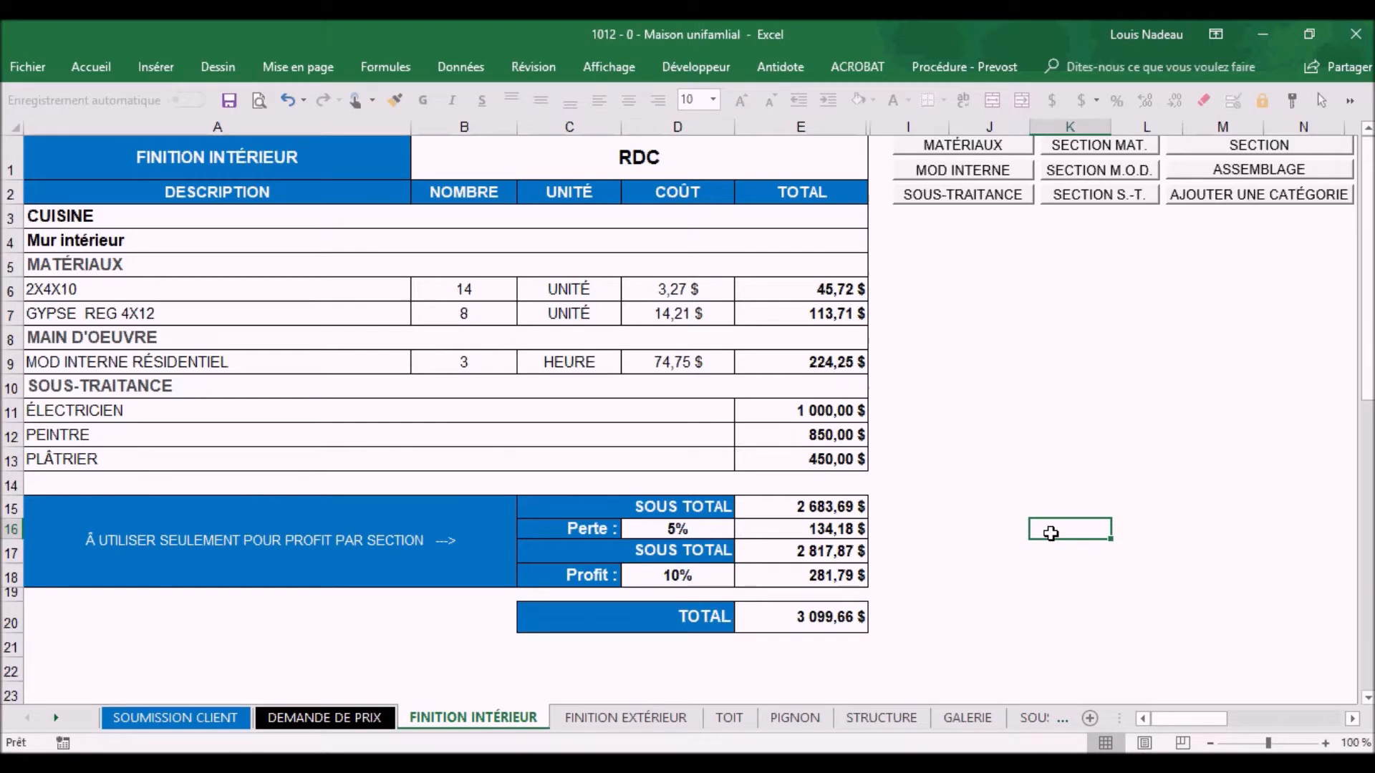
Clear the Perte and Profit percentages of the interior finishing section
click(672, 530)
key(Delete)
click(684, 578)
key(Delete)
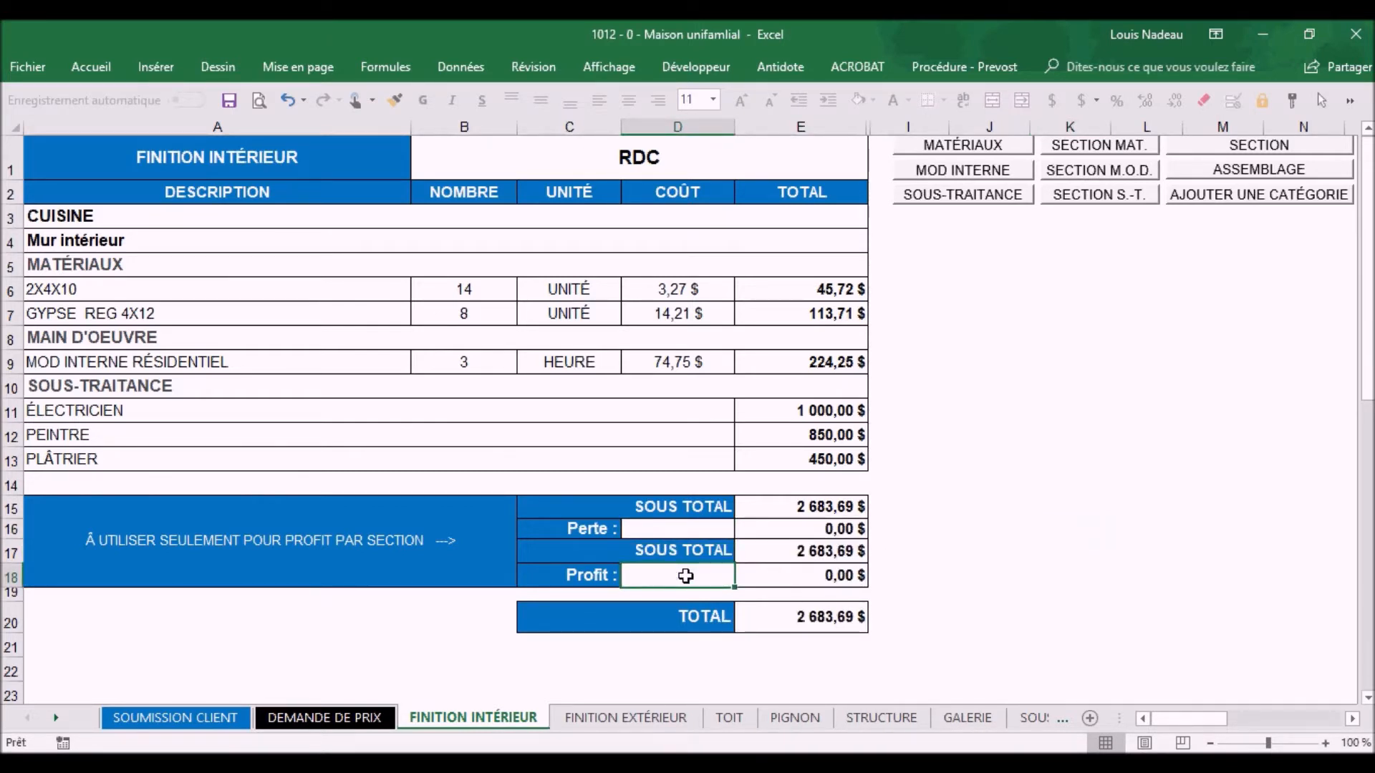
Open the CRÉATION D'ASSEMBLAGE sheet and name the new assembly group TEST
drag(1181, 719, 1194, 720)
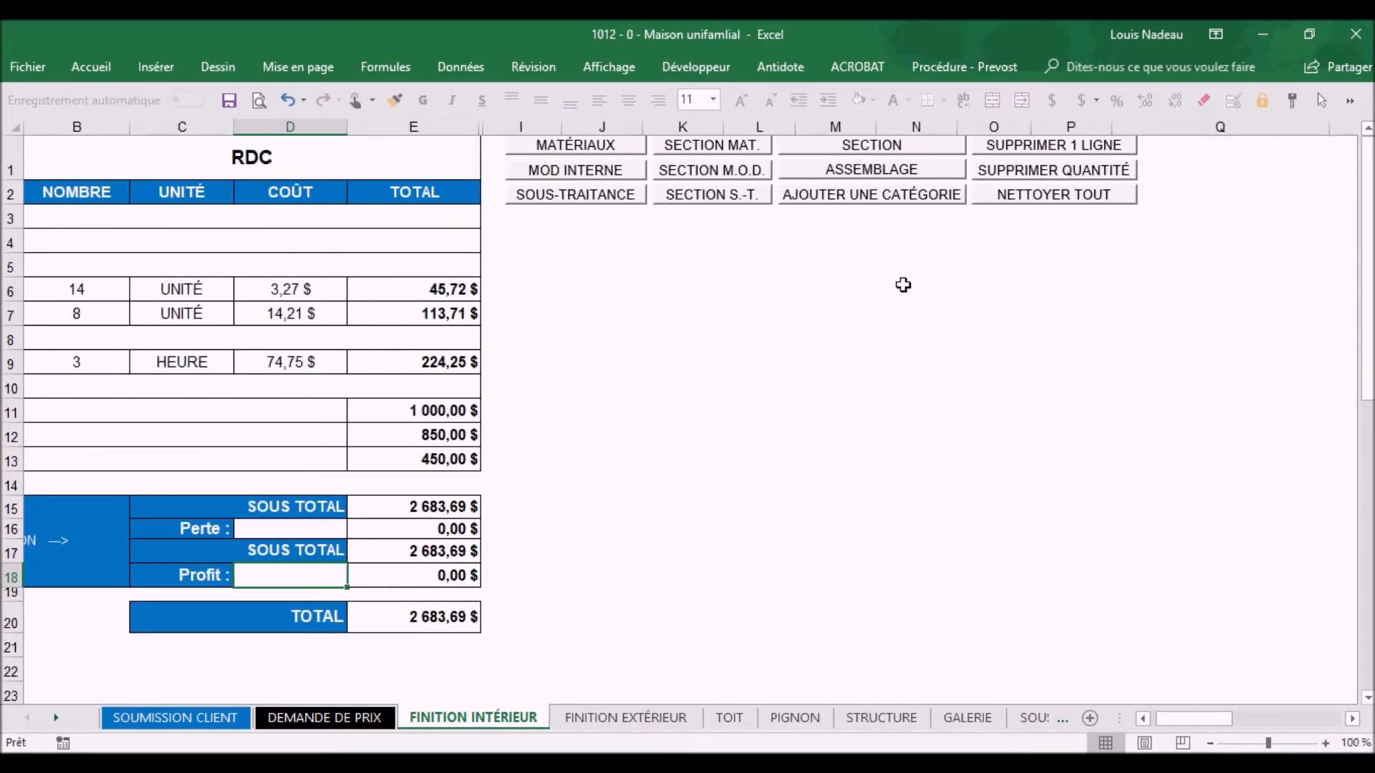
click(56, 716)
click(56, 717)
click(56, 717)
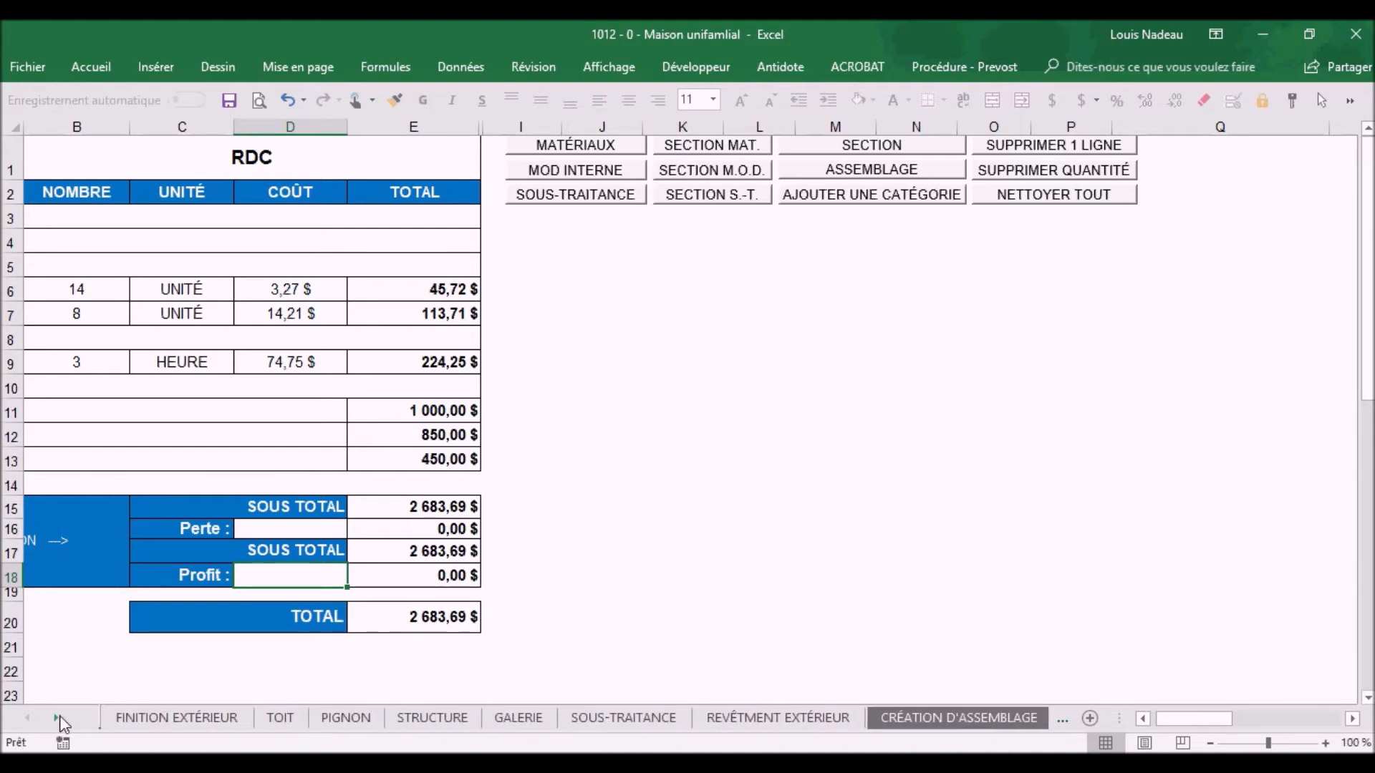
click(56, 717)
click(56, 717)
click(56, 717)
click(665, 717)
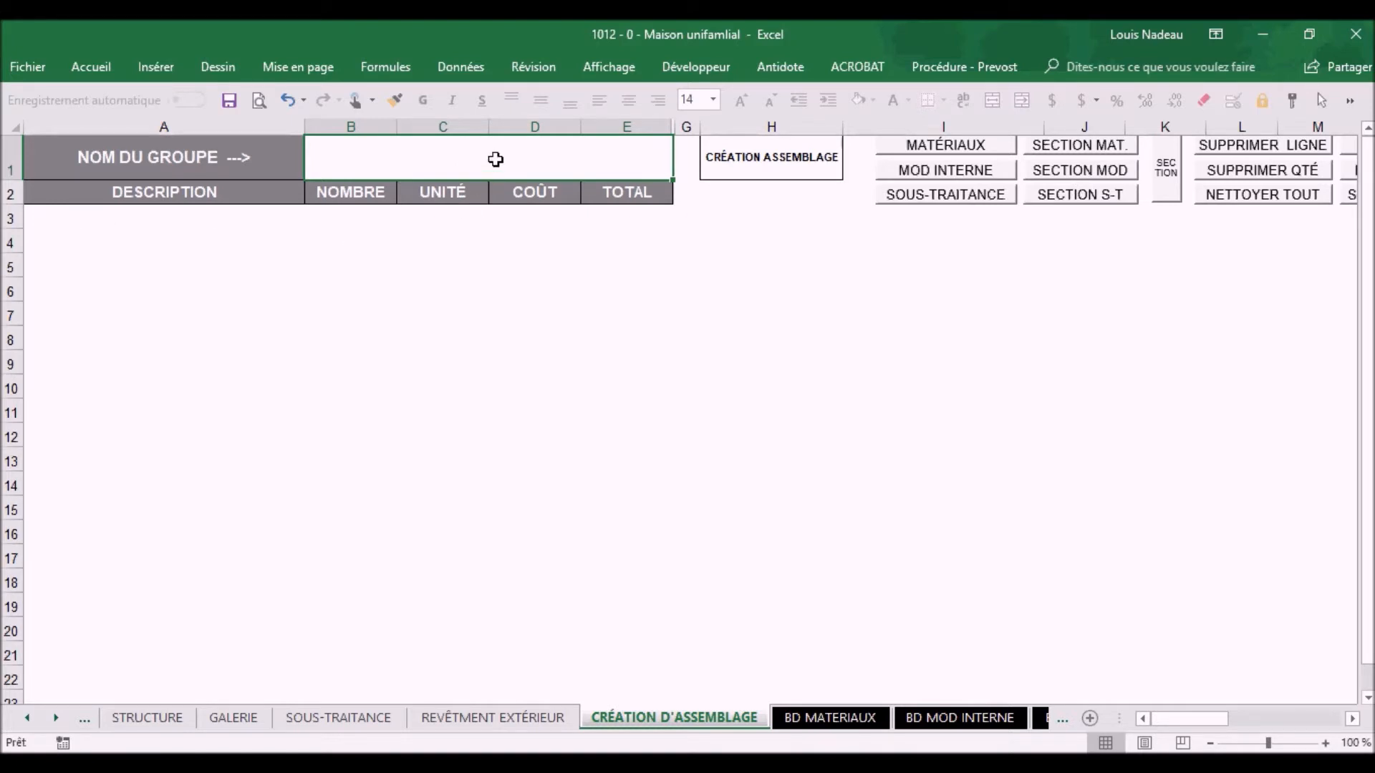
text(TEST)
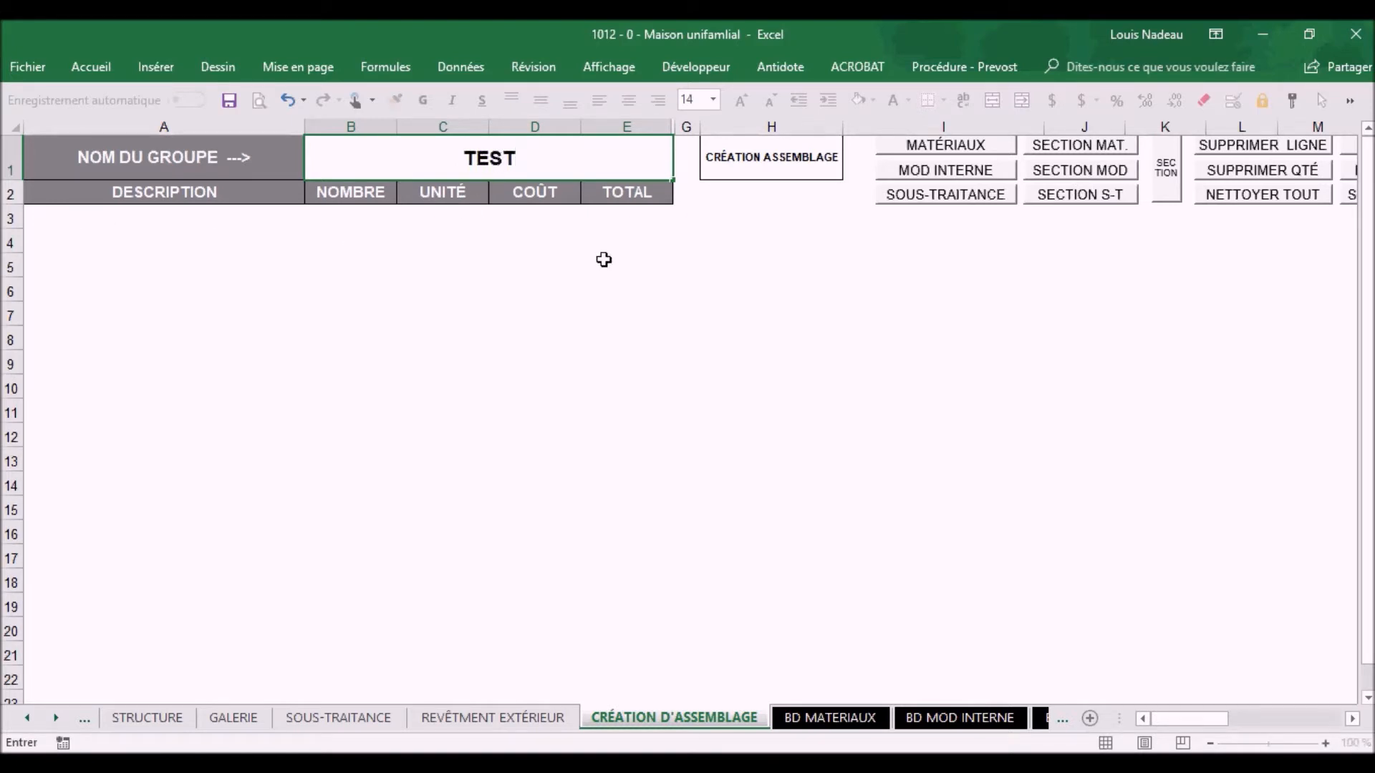
click(605, 259)
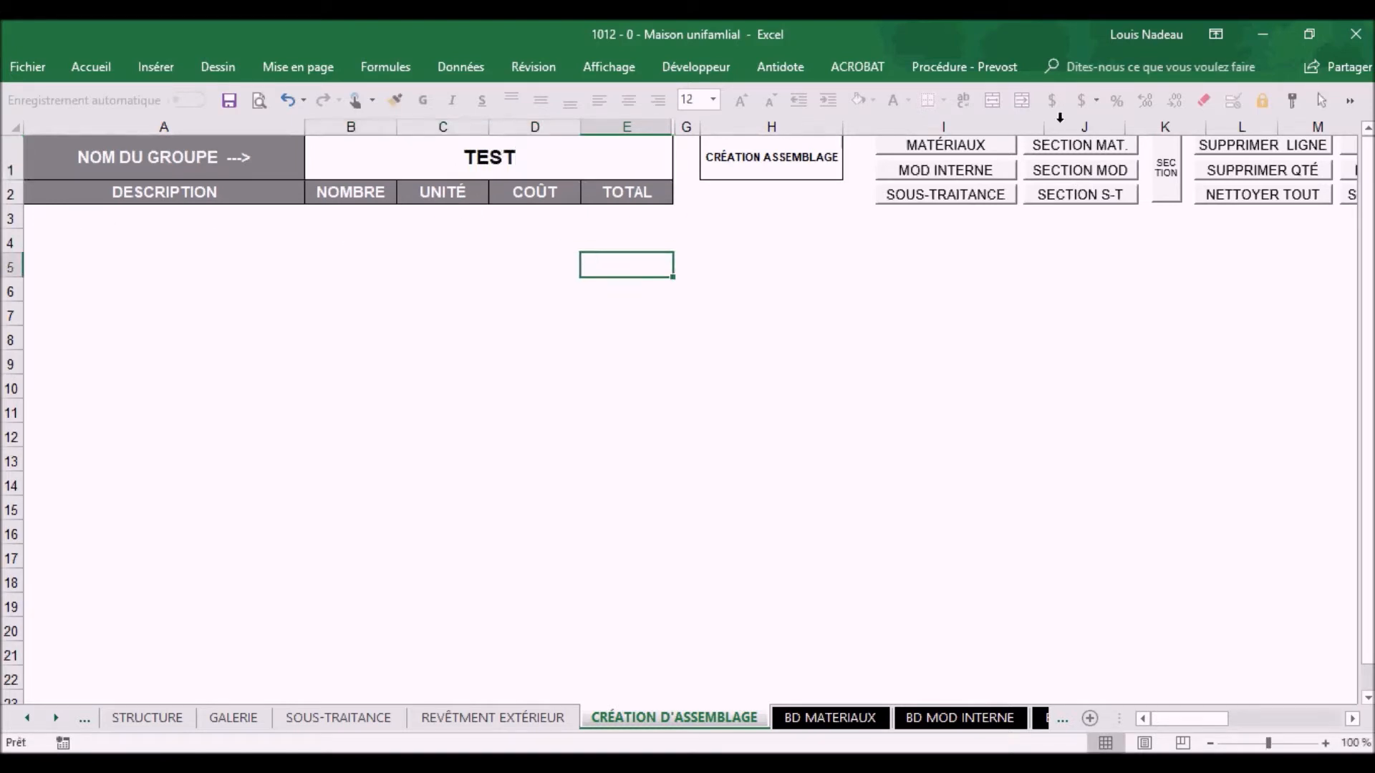
Add a section at the end of the TEST assembly and title it PLANCHER
click(1170, 183)
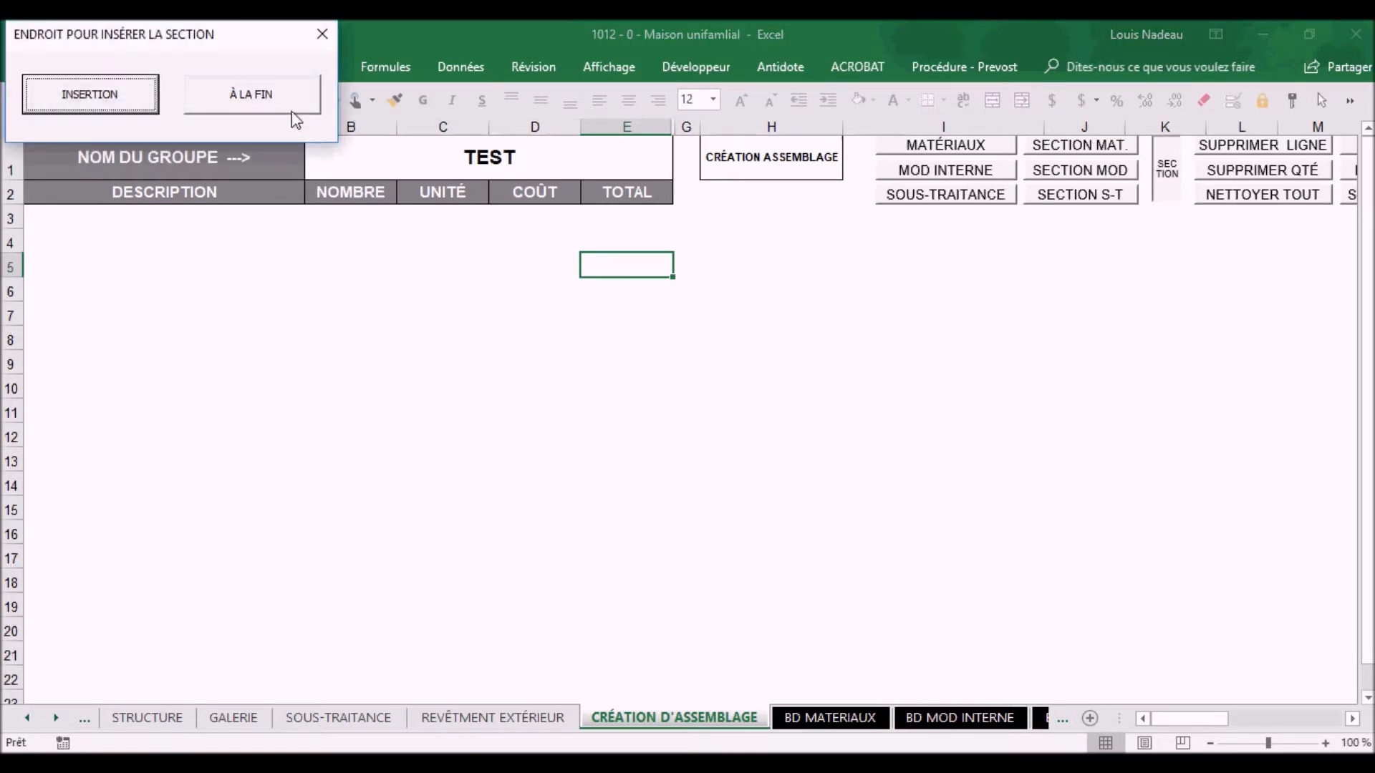
click(280, 98)
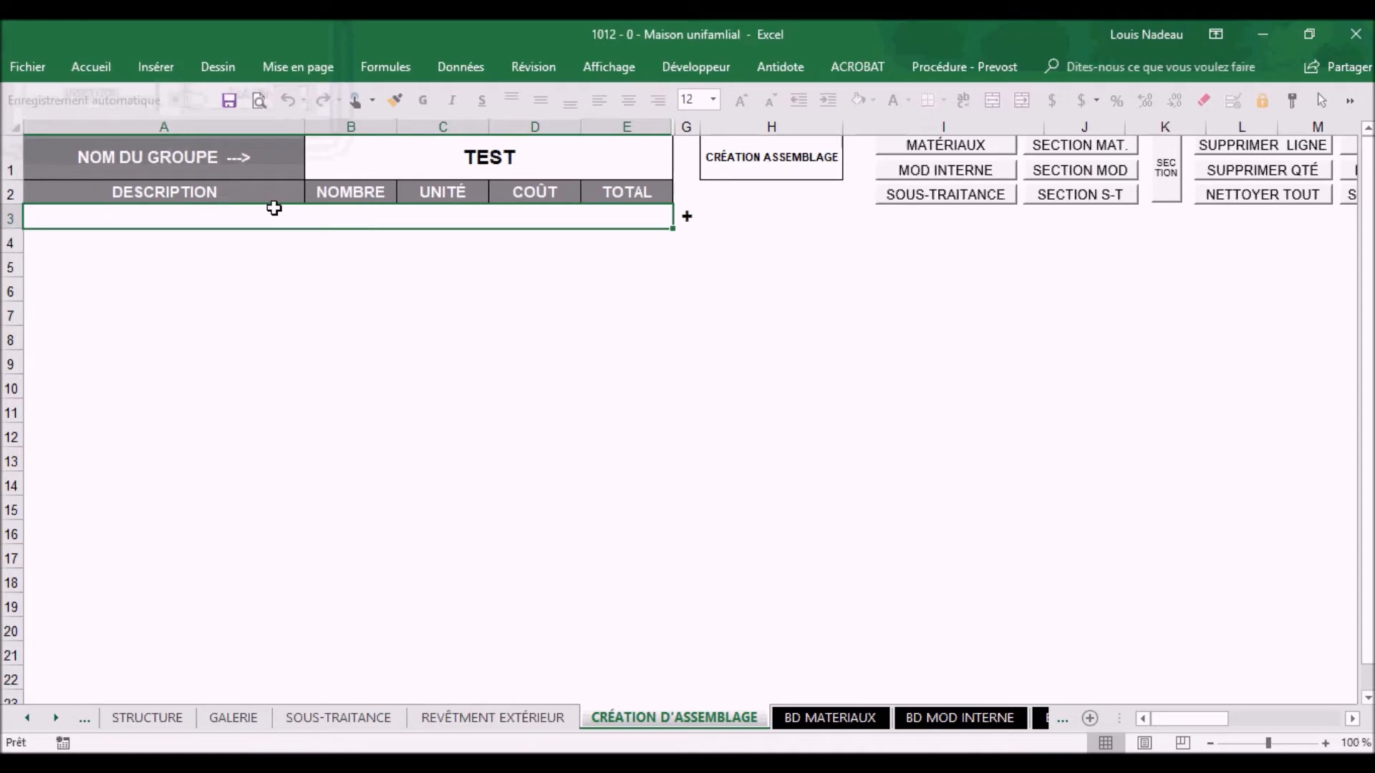
text(PLANCHER)
click(1160, 325)
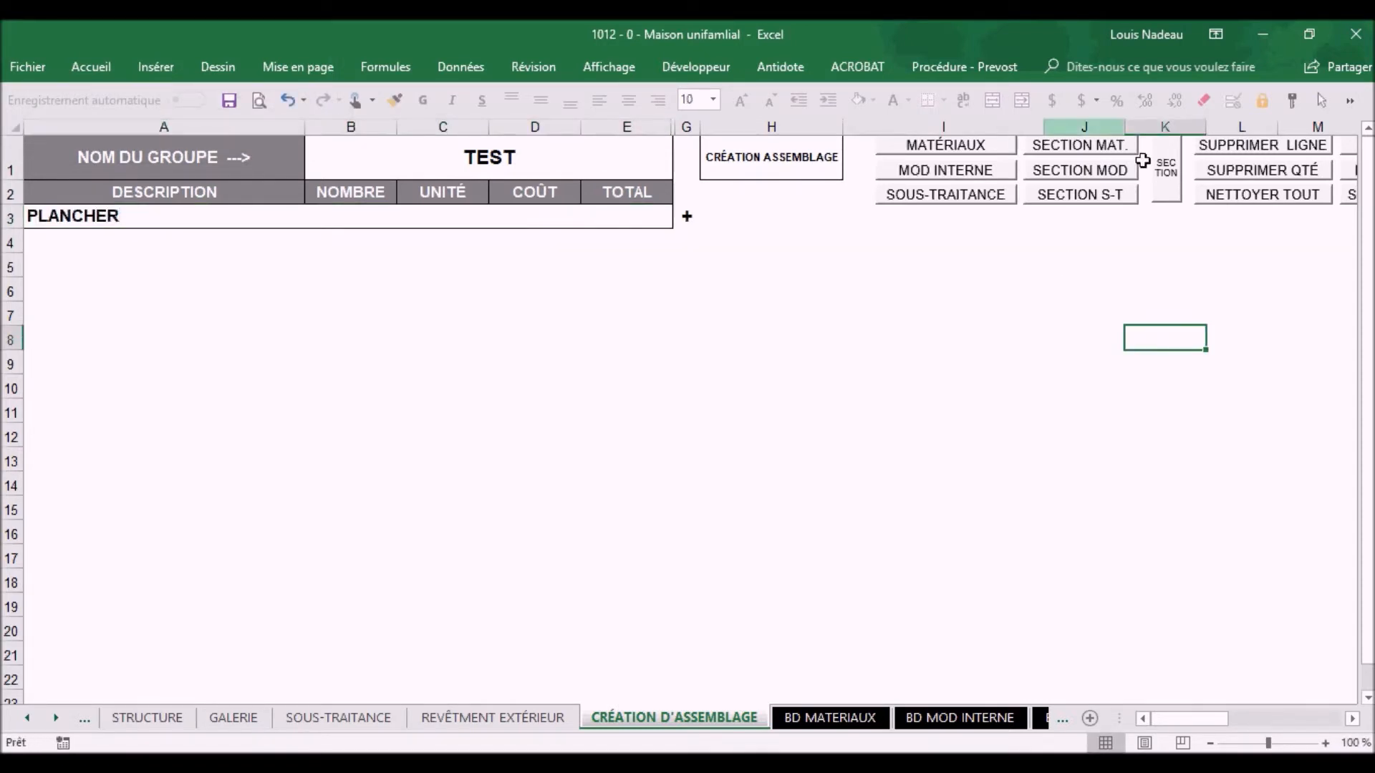
Add a MATÉRIAUX section under PLANCHER and append the VENEER 3/4 BC item to it
click(1083, 150)
click(222, 97)
click(963, 146)
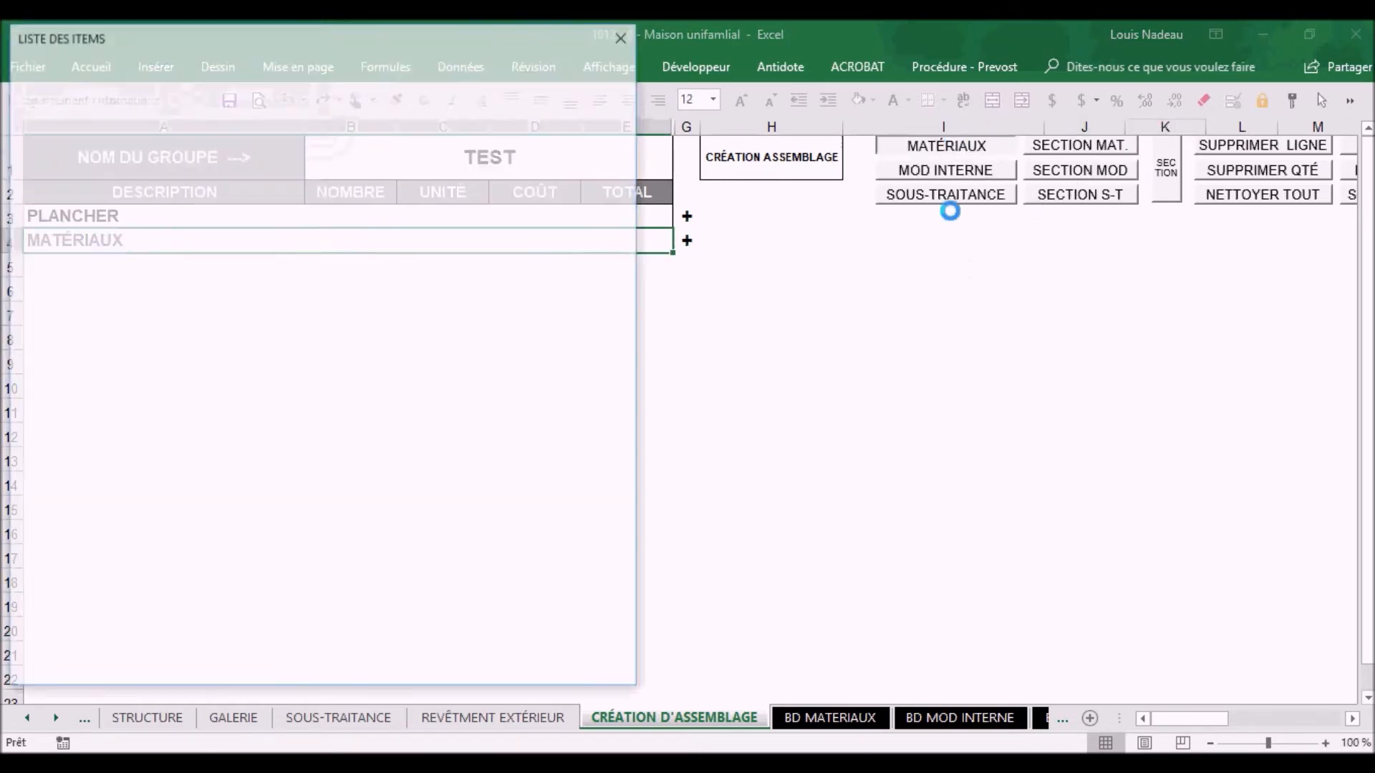
drag(612, 133, 570, 555)
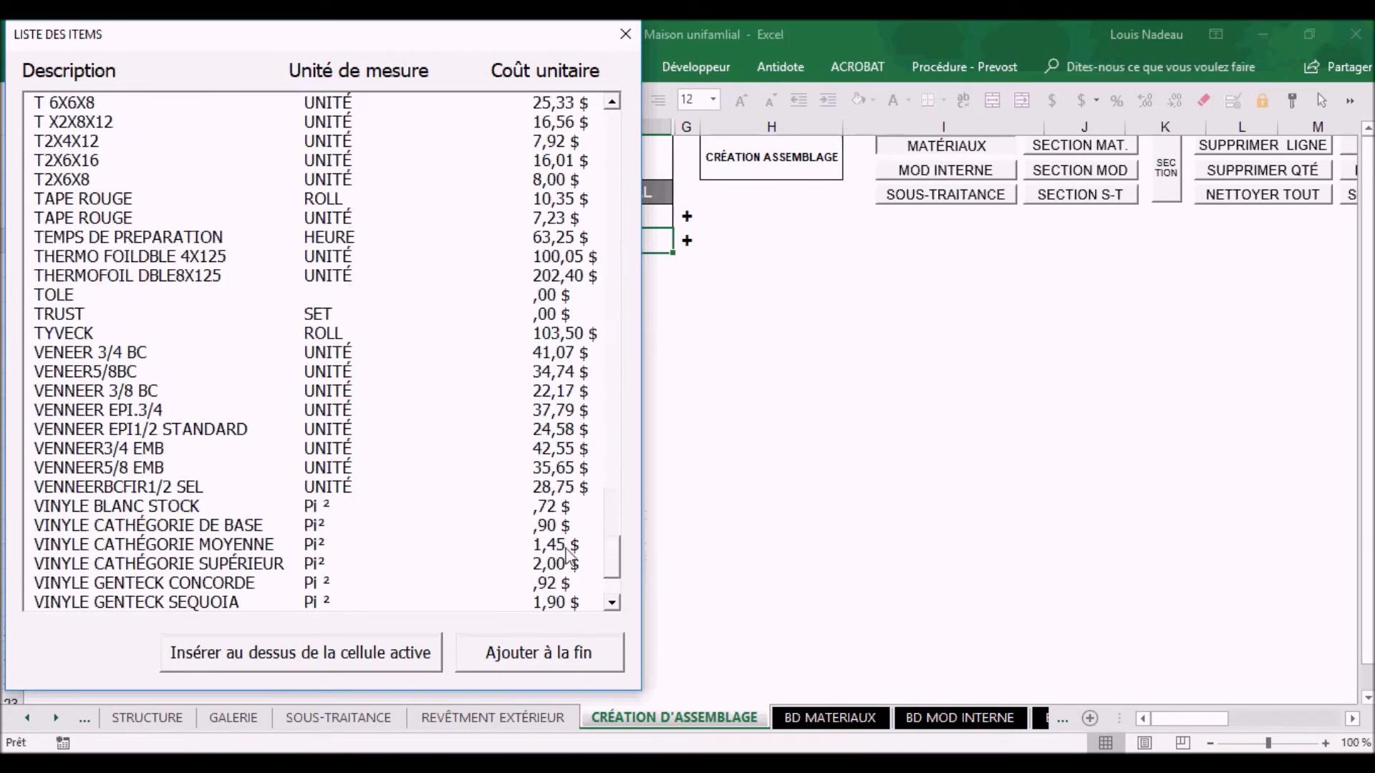
click(87, 354)
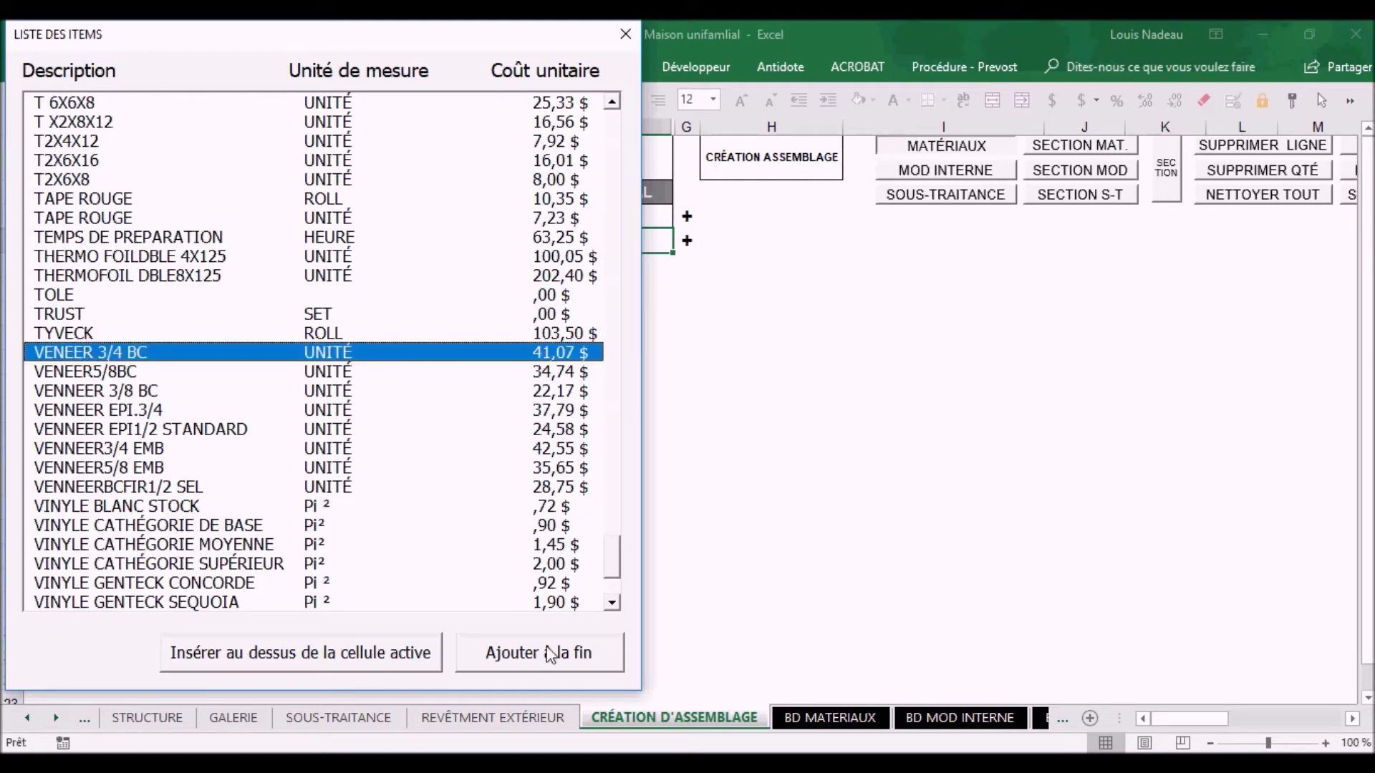
click(510, 654)
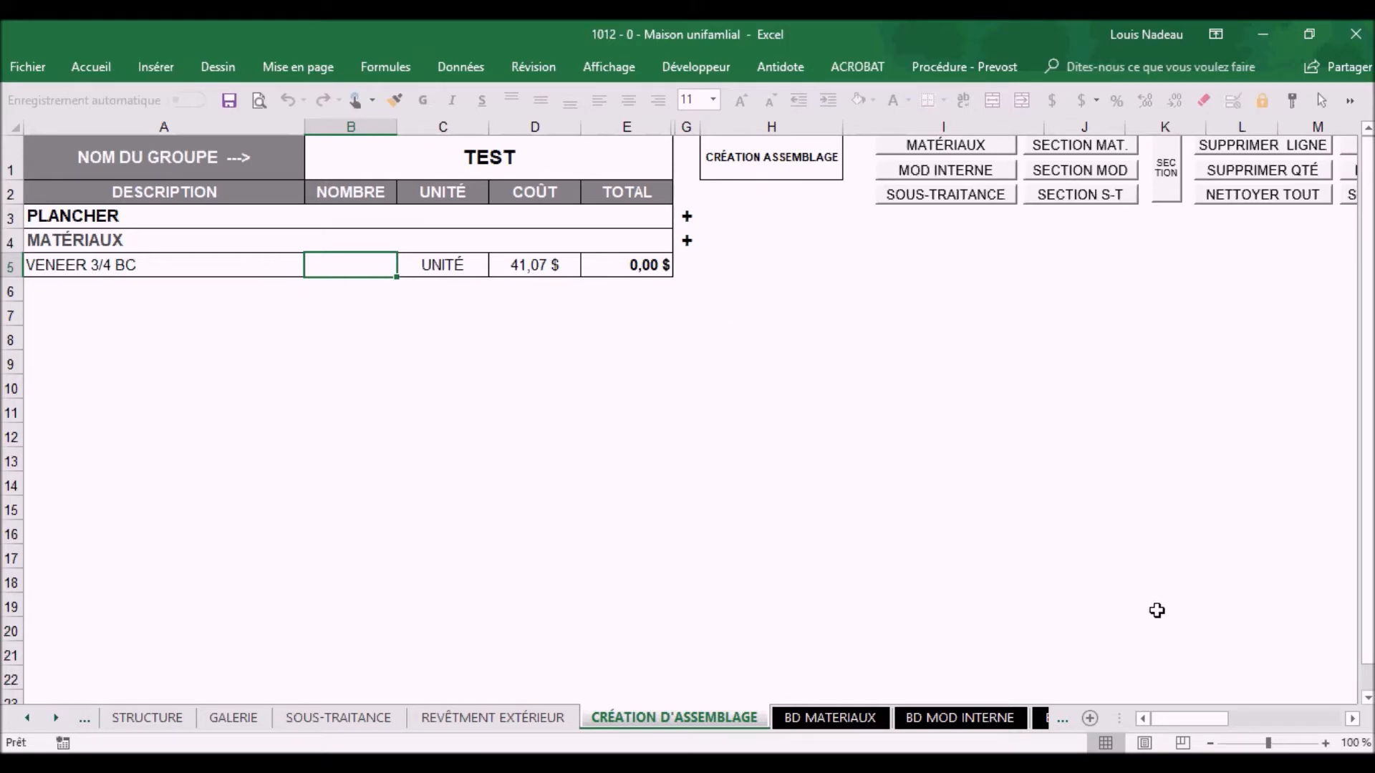
Create the TEST assembly from the entered components and dismiss the confirmation
click(1353, 718)
click(1353, 718)
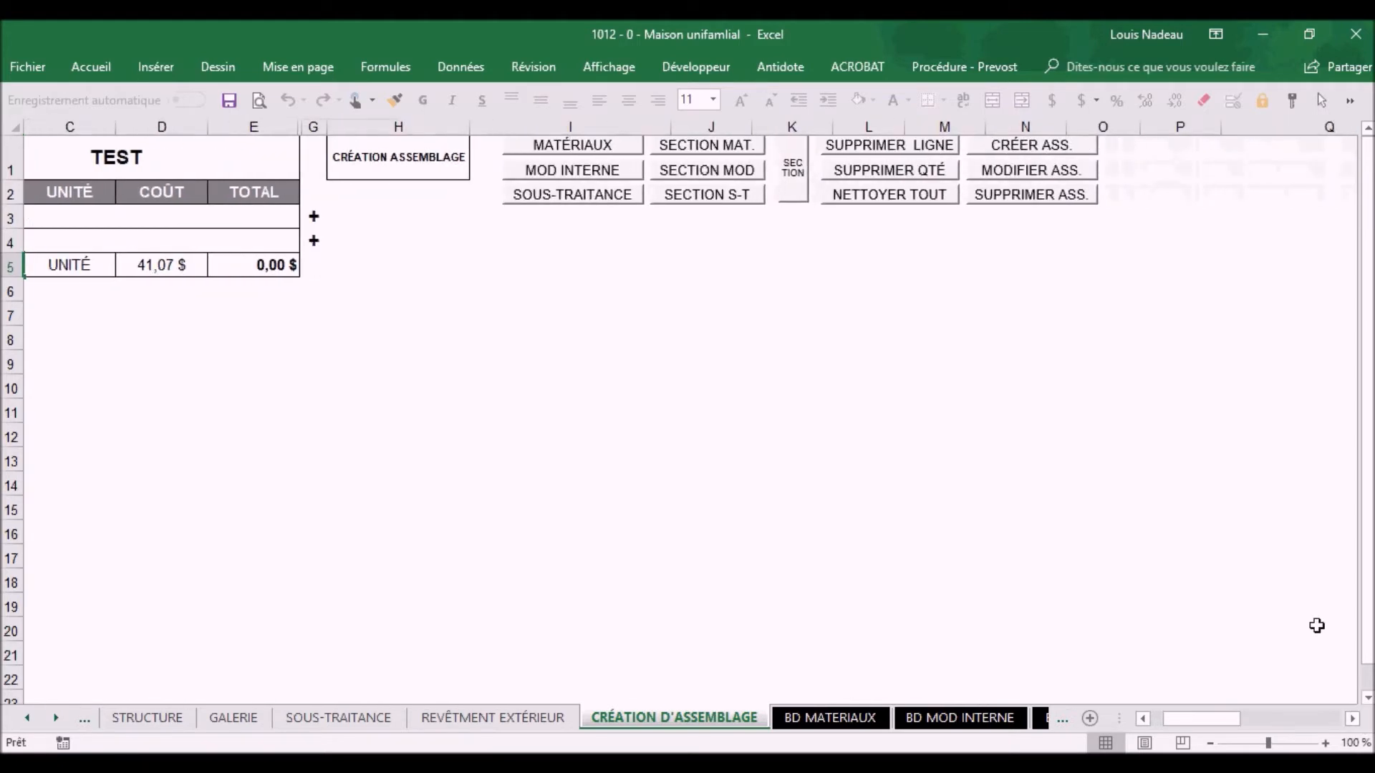
click(1043, 149)
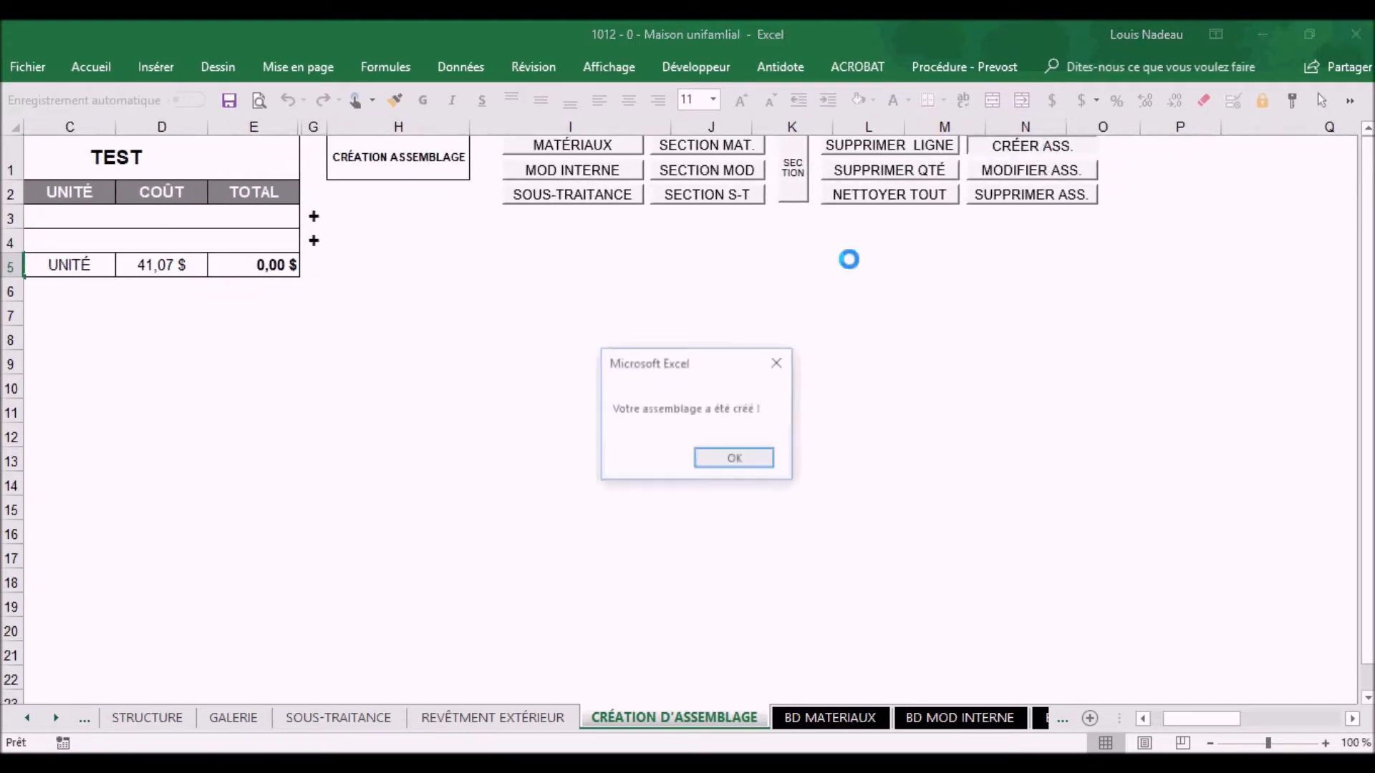
click(757, 462)
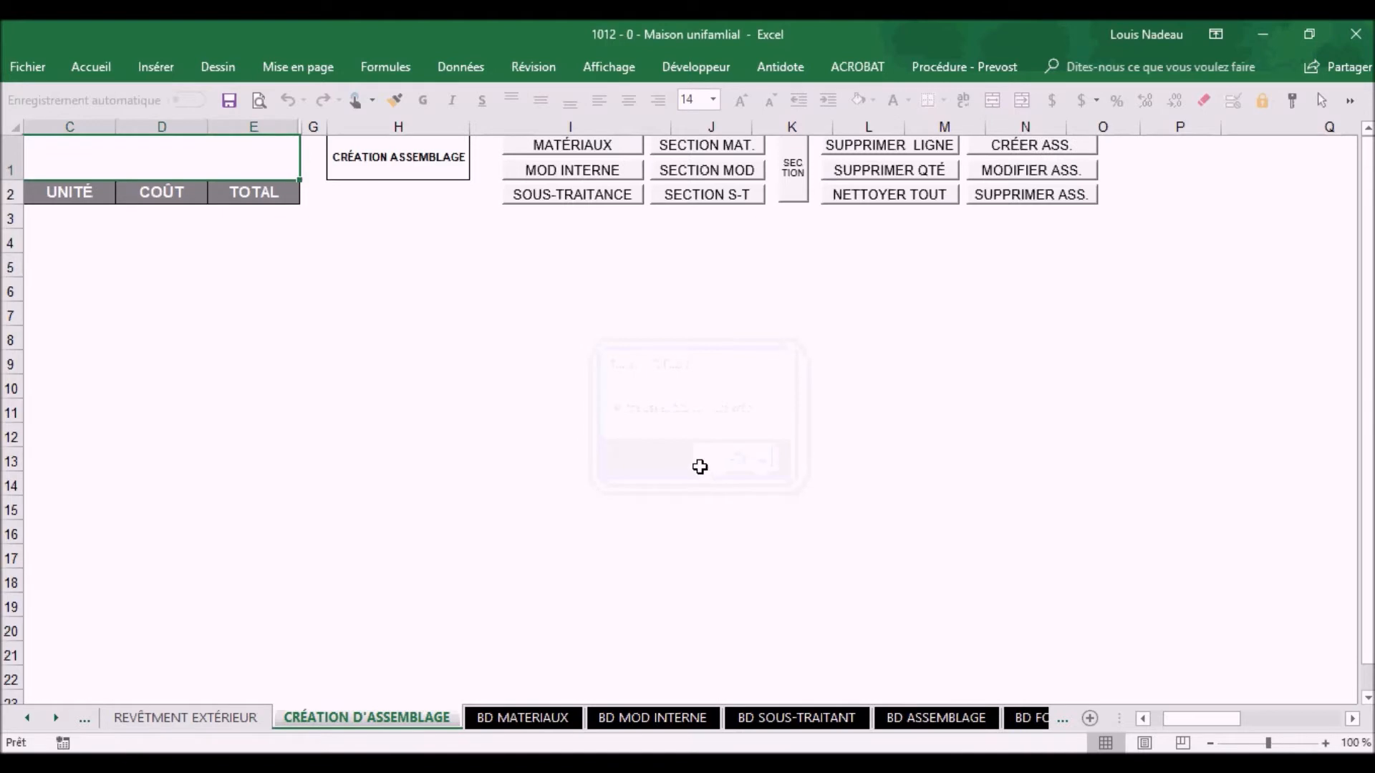
Add the TEST assembly with its components at the end of the FINITION INTÉRIEUR sheet
click(26, 717)
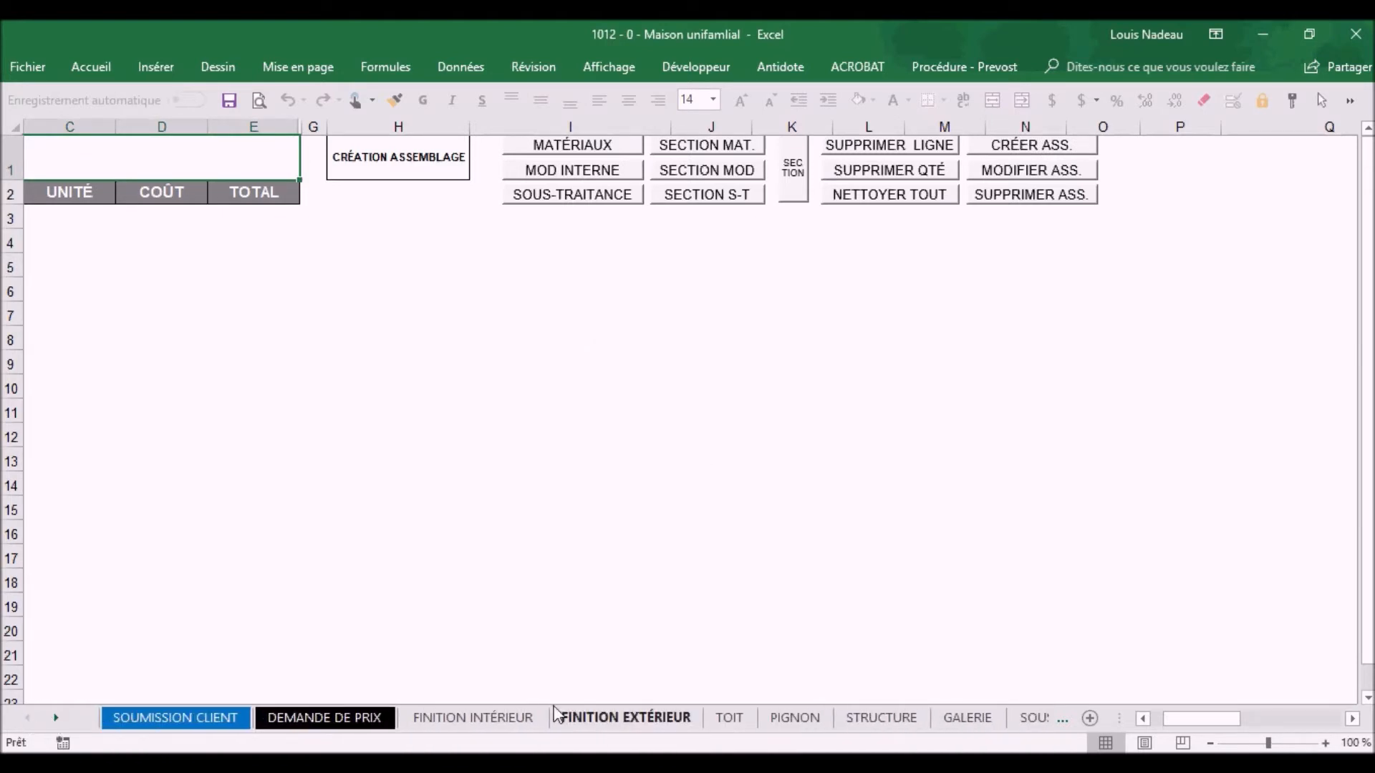
click(509, 720)
drag(1202, 726, 1192, 726)
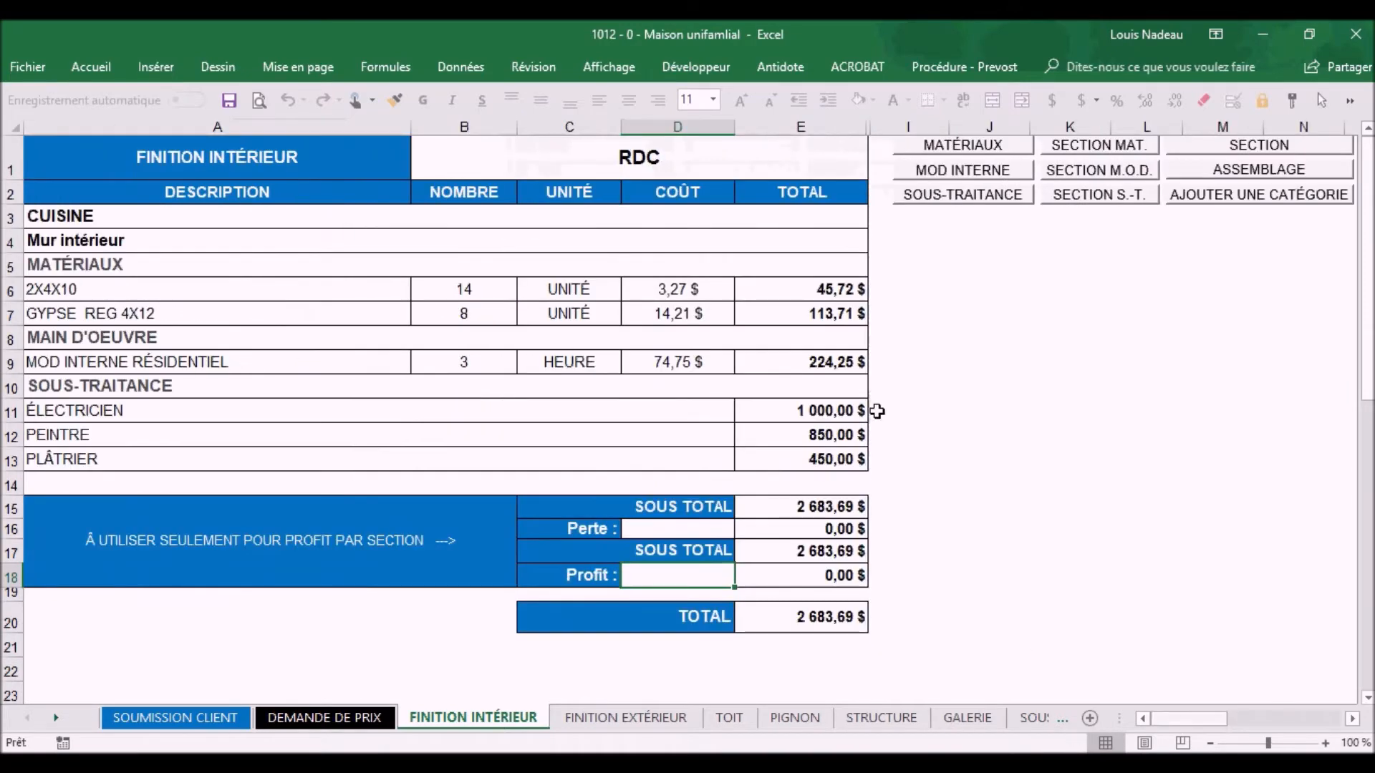
click(1145, 331)
click(1256, 172)
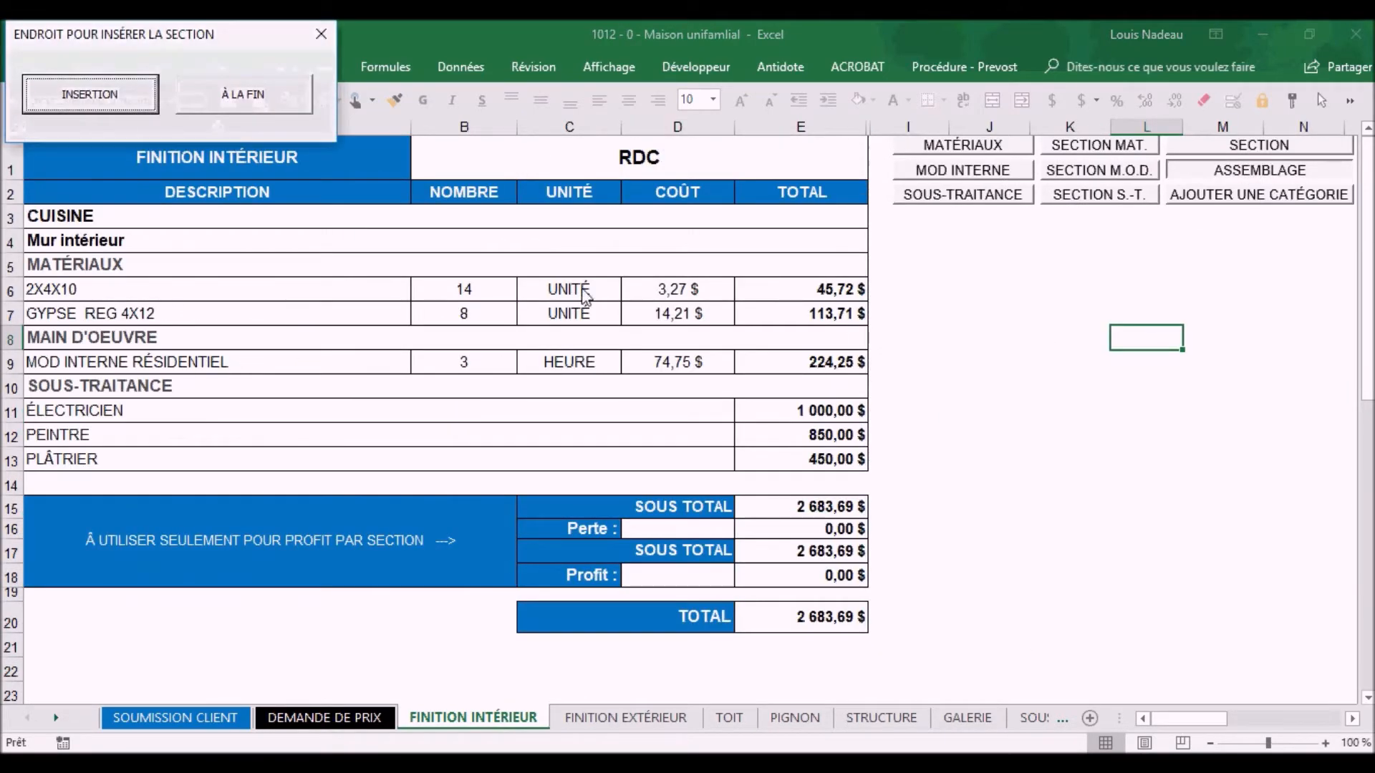
click(207, 97)
click(115, 131)
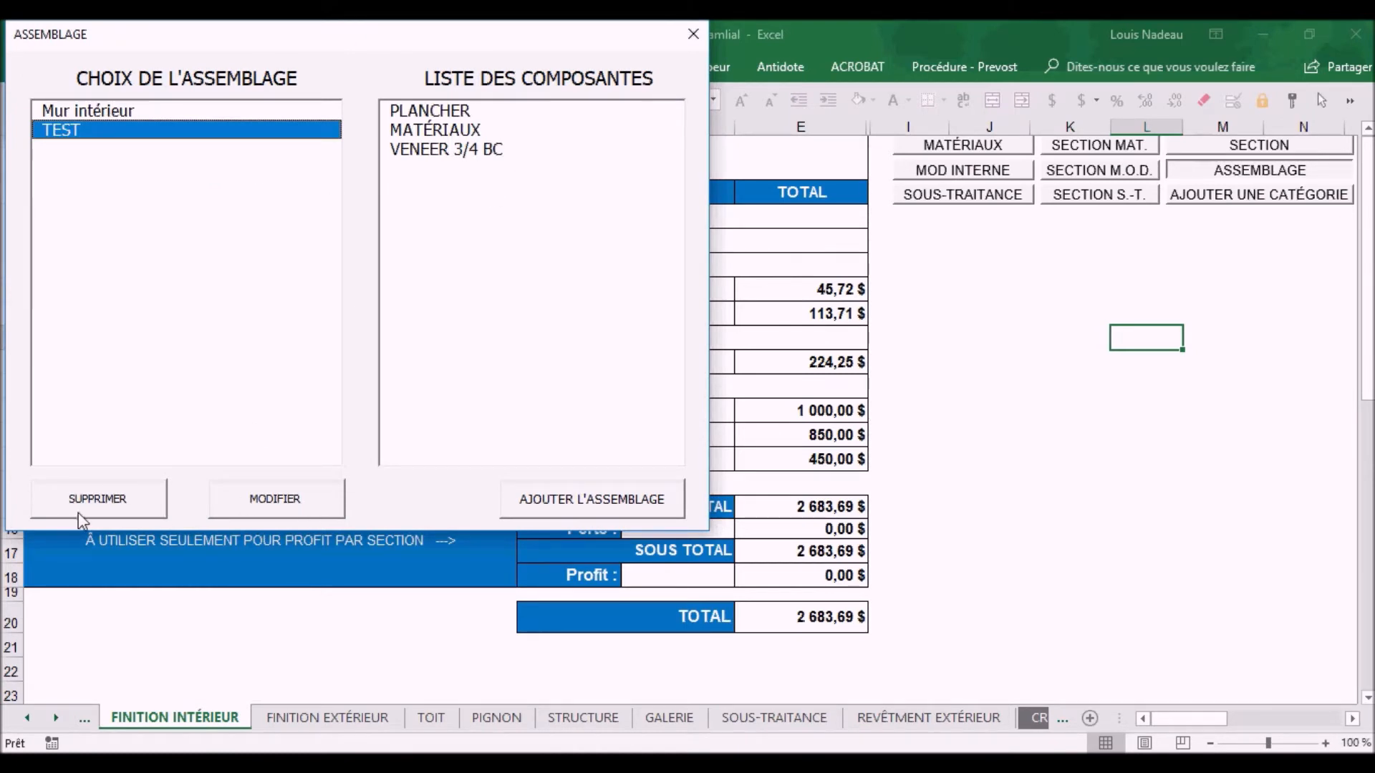
click(691, 35)
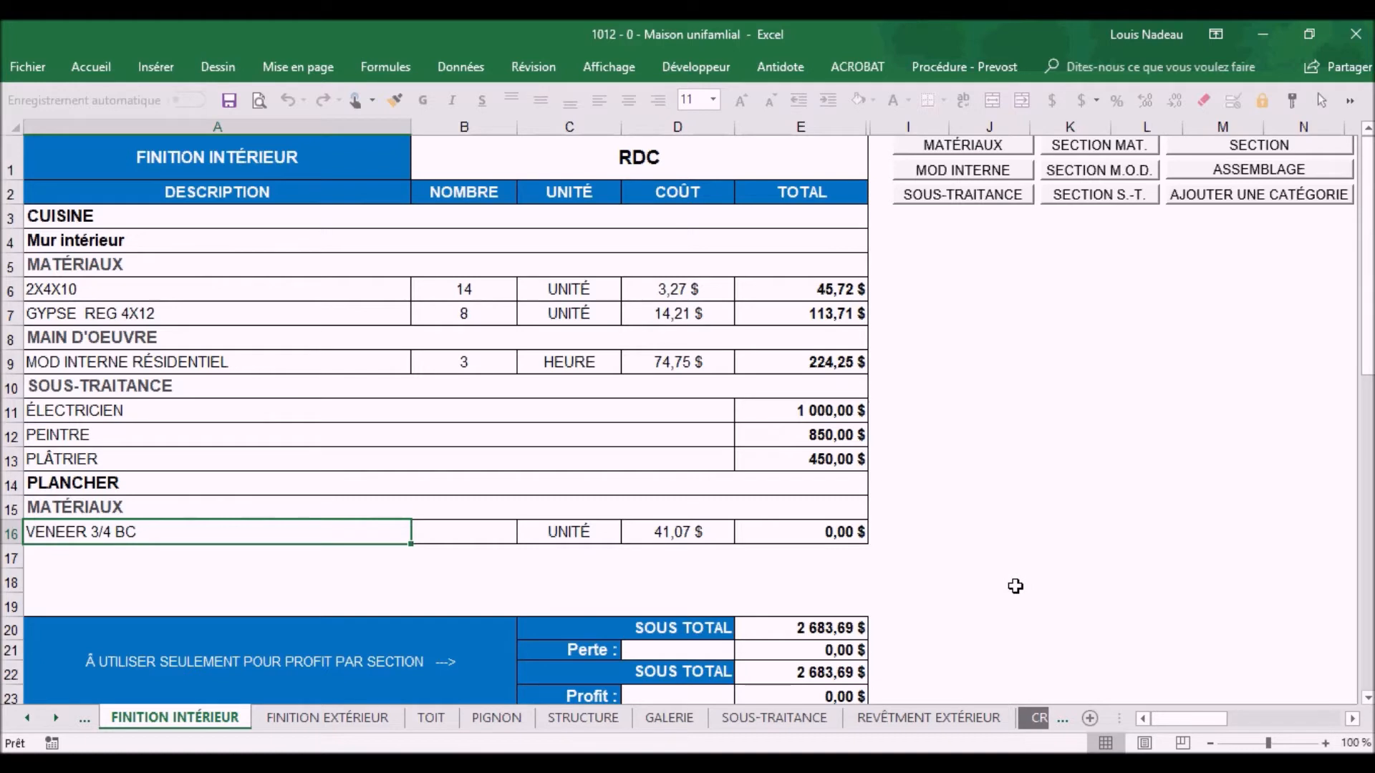
Set the quantity of VENEER 3/4 BC under PLANCHER to 4
click(478, 531)
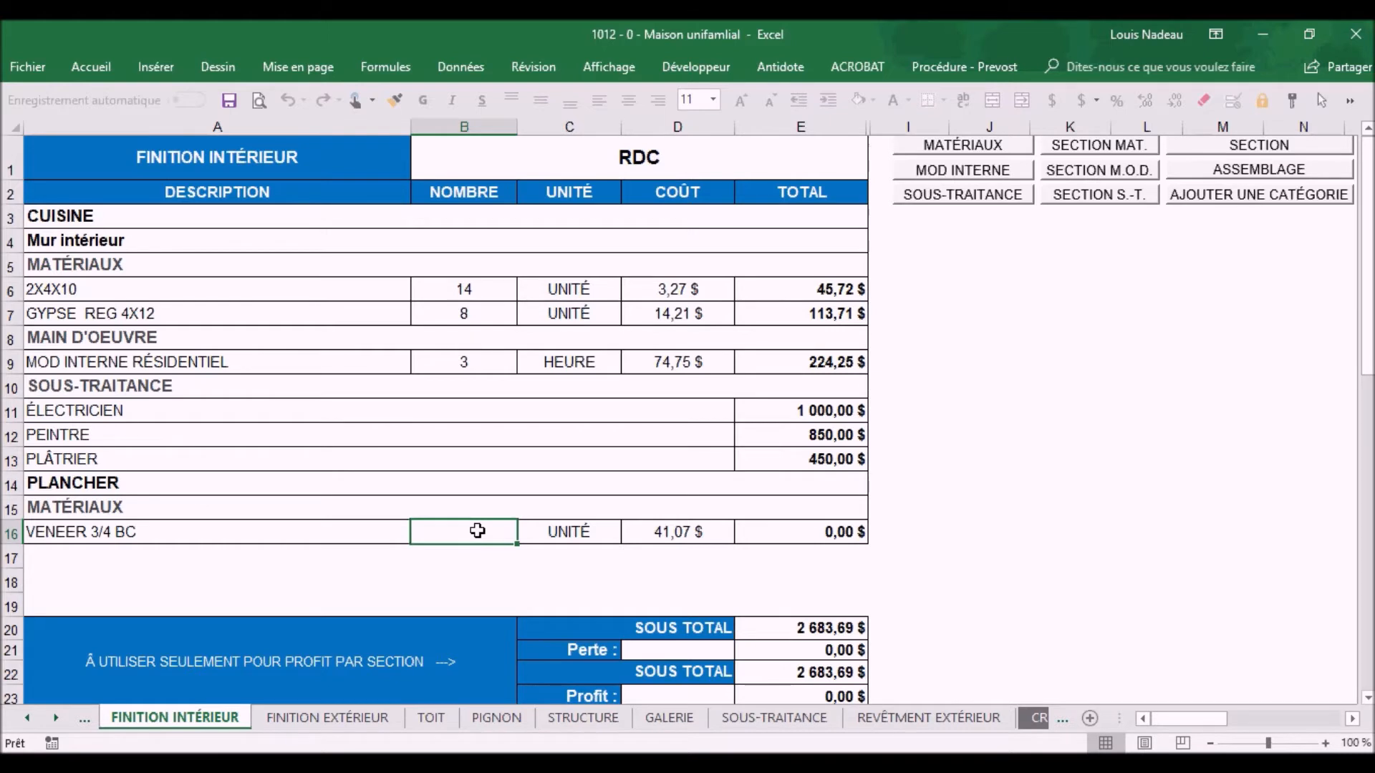
text(4)
click(988, 532)
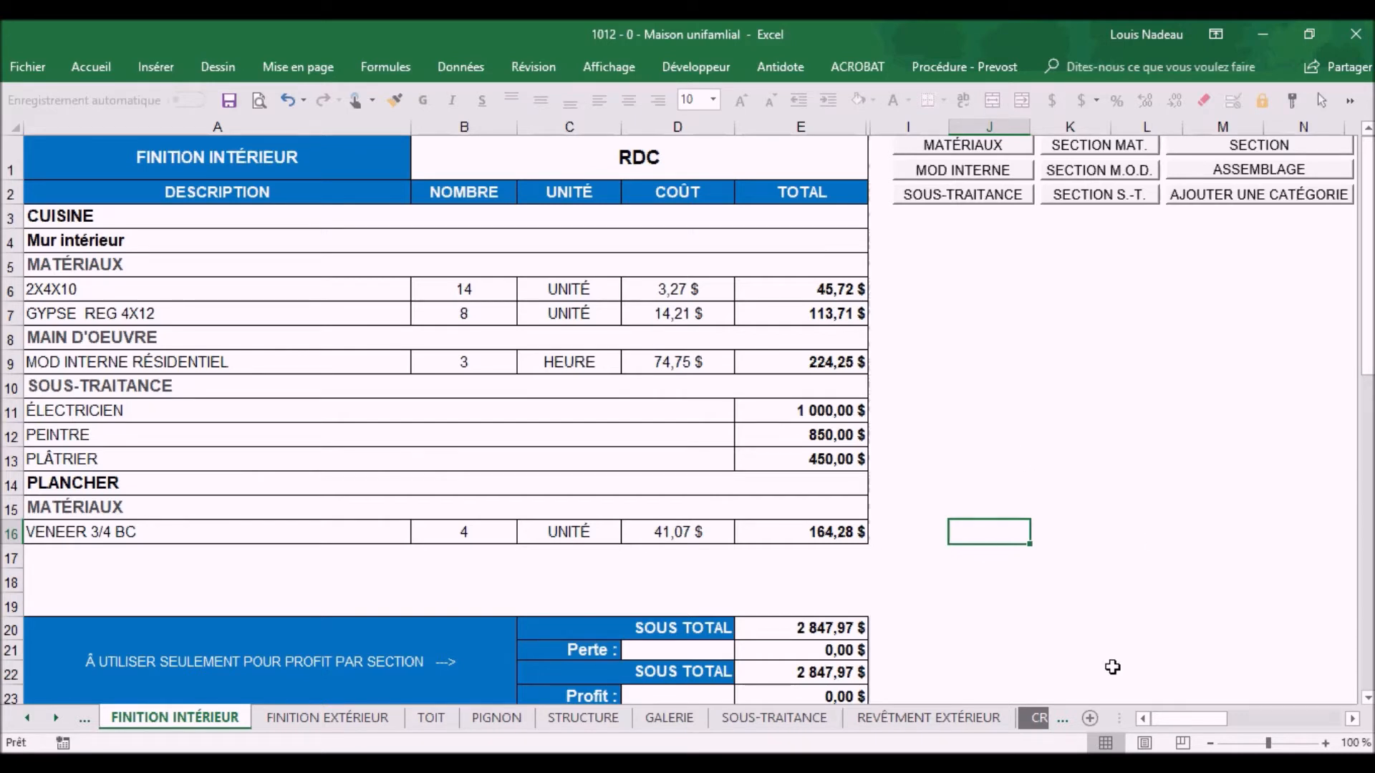
Examine the BD MATERIAUX sheet's item list, category assignments and unit prices
drag(1196, 715, 1102, 707)
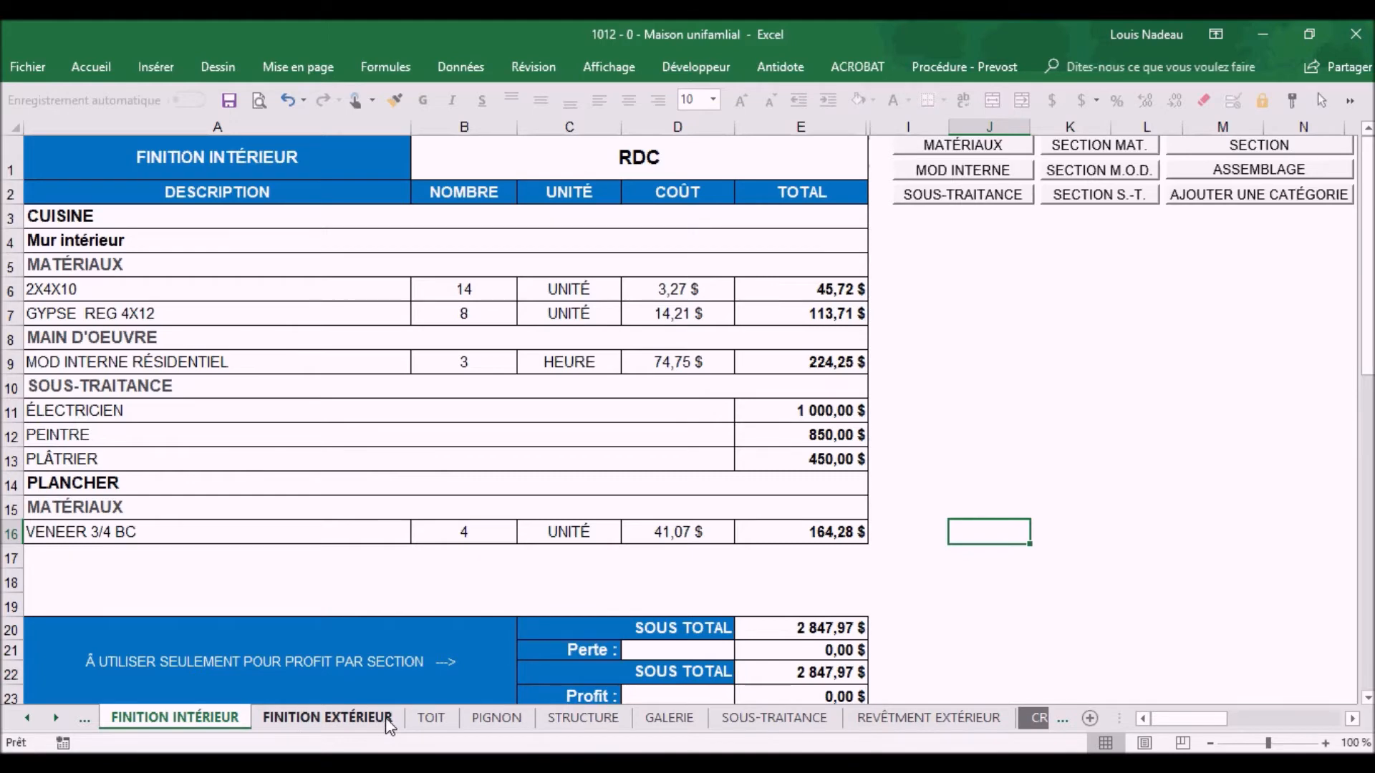
click(56, 718)
click(56, 718)
click(56, 717)
click(56, 718)
click(56, 717)
click(56, 718)
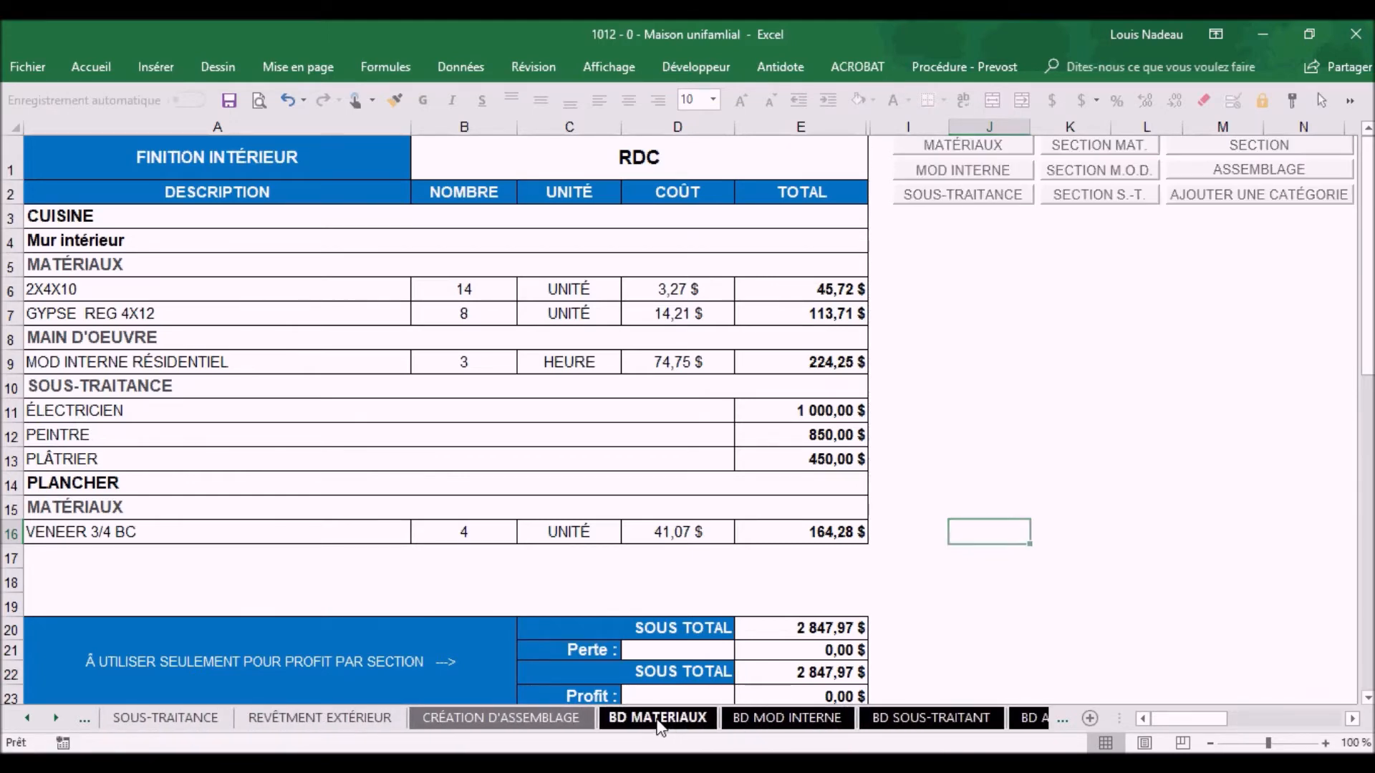
click(656, 718)
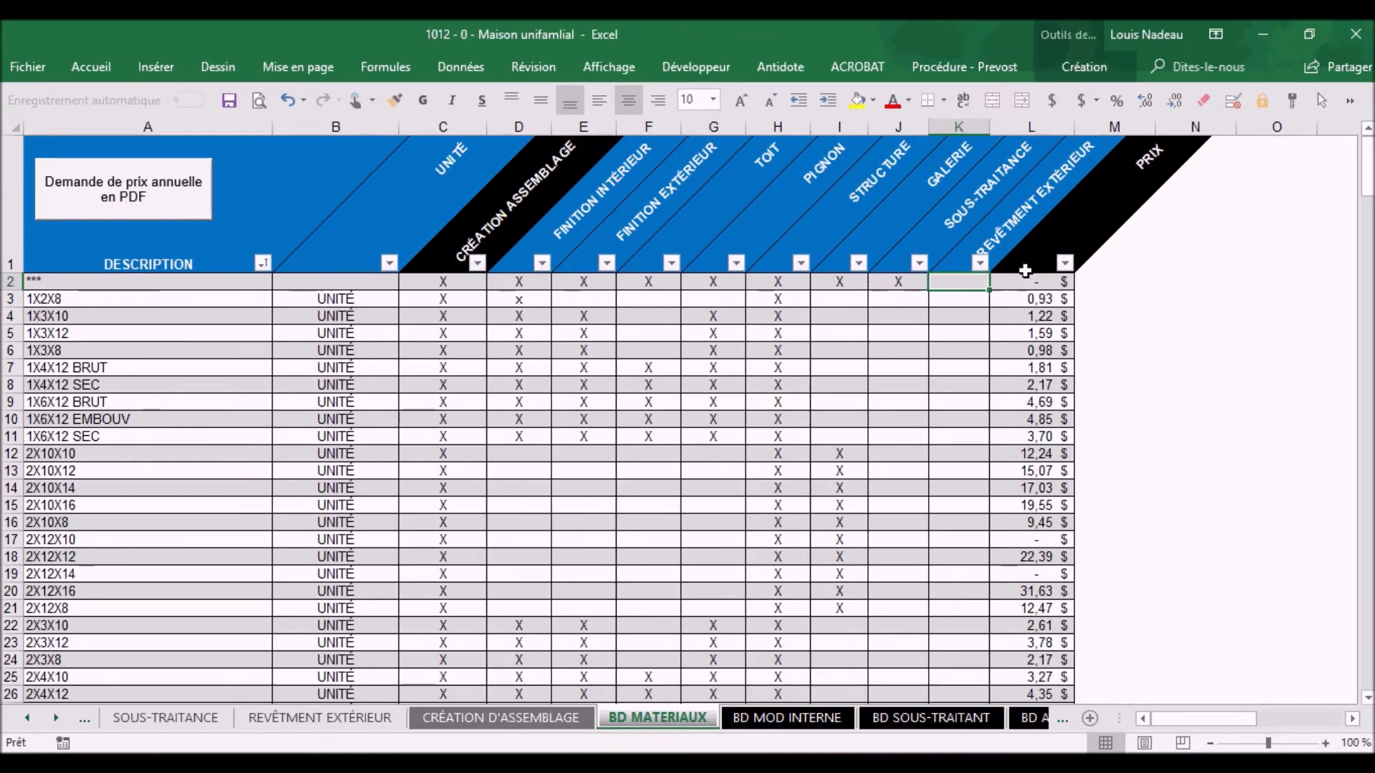
scroll(576, 515, down, 10)
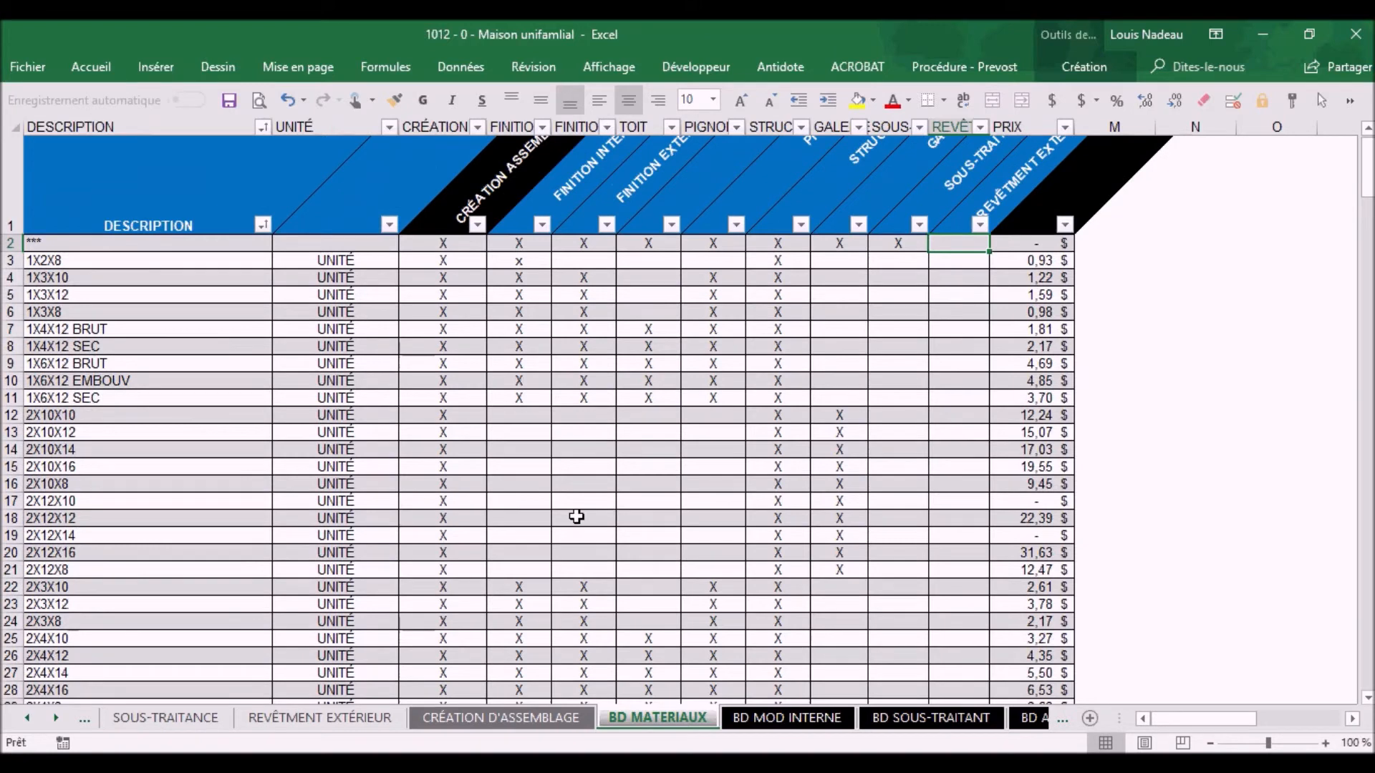
scroll(577, 515, up, 10)
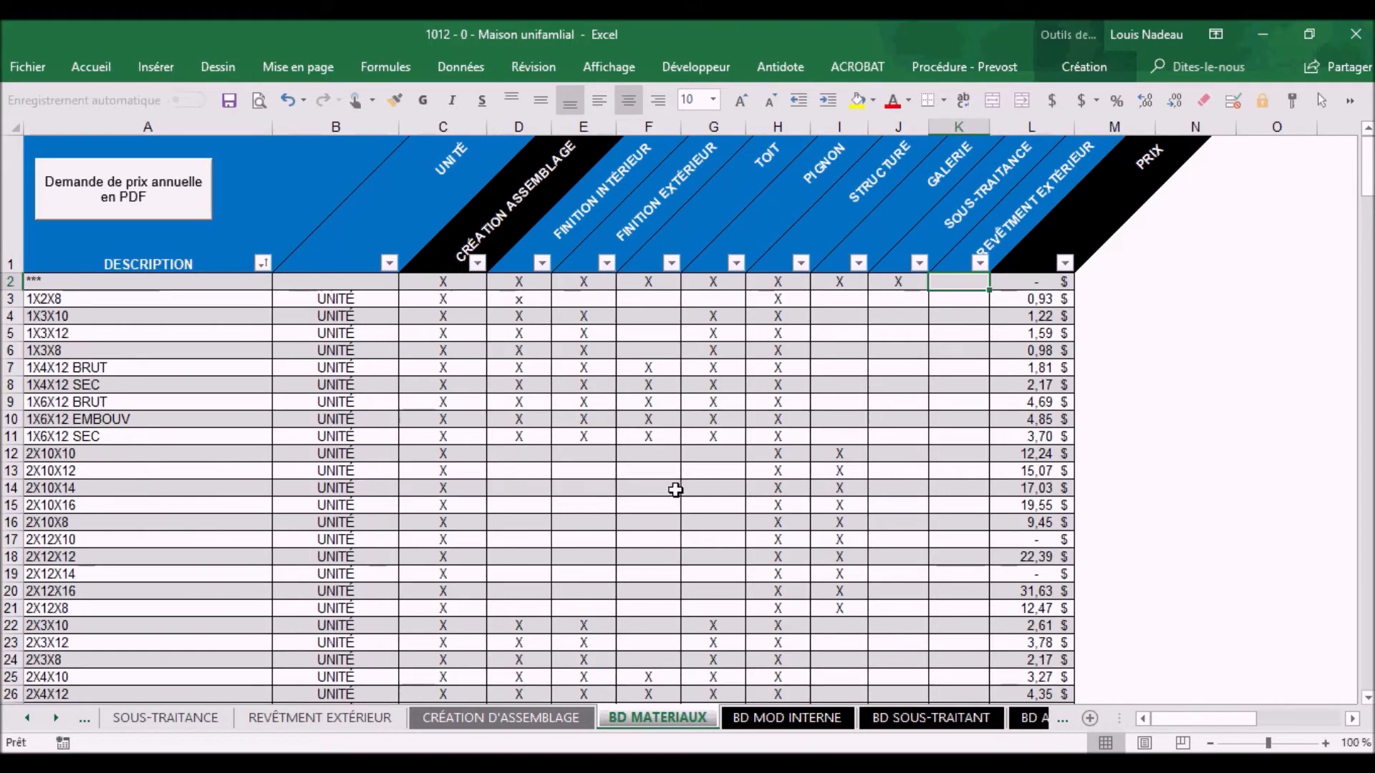
Return to the SOUMISSION CLIENT sheet
click(27, 717)
click(27, 717)
click(179, 717)
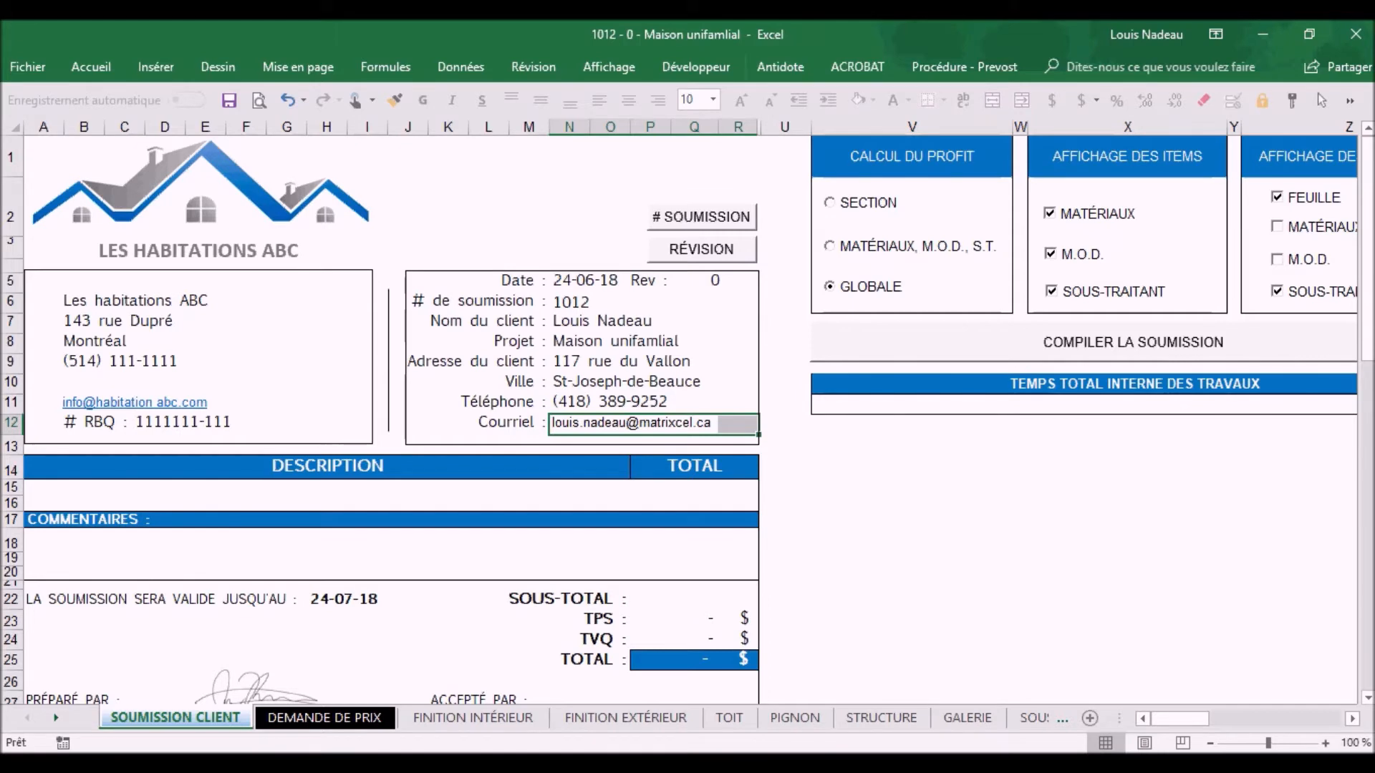
Switch to File Explorer and open the 2018 folder in Logiciel de soumission - Rénovation to view the project folders
mouse_move(625, 693)
click(759, 686)
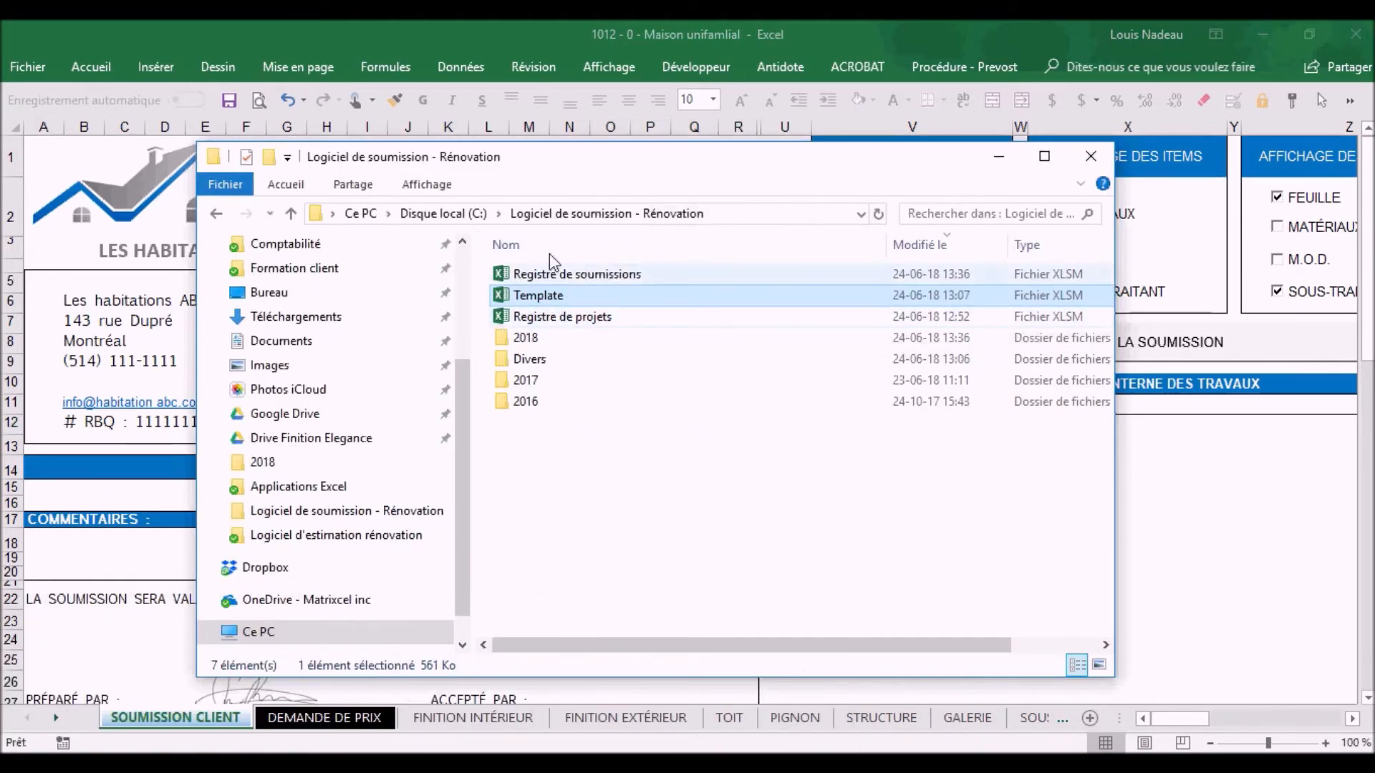
double_click(525, 333)
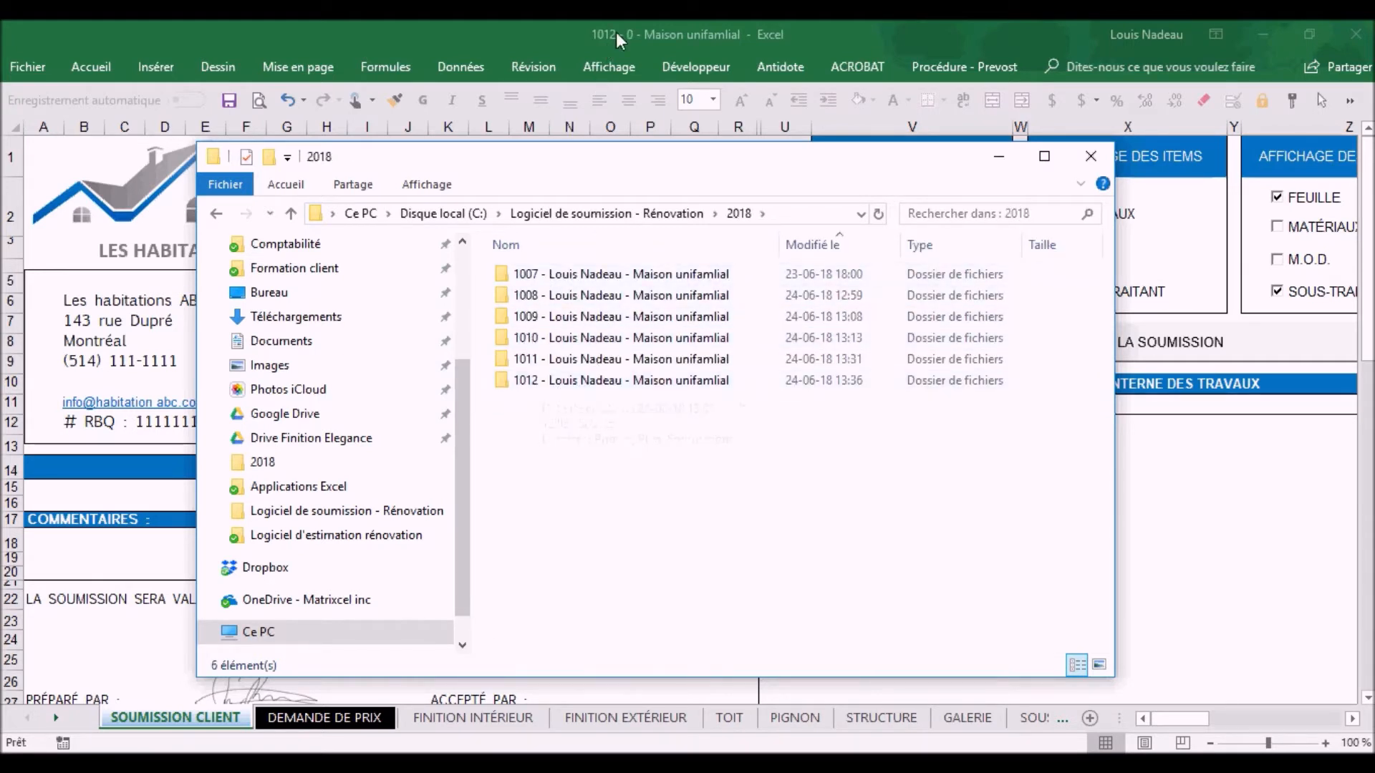
Open the newest Maison unifamlial project folder and its Soumissions subfolder to view the saved workbook, and return to the quote in Excel
double_click(562, 380)
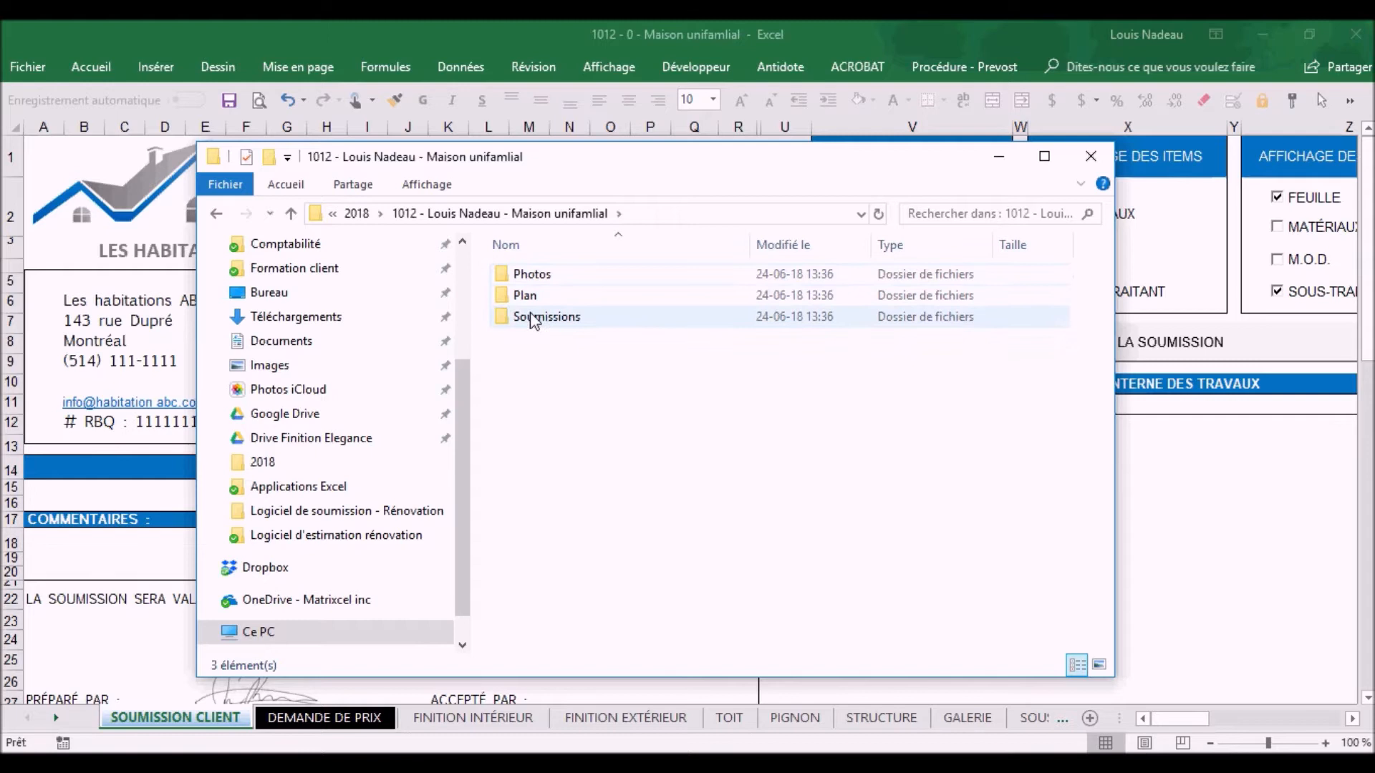
click(531, 318)
double_click(534, 322)
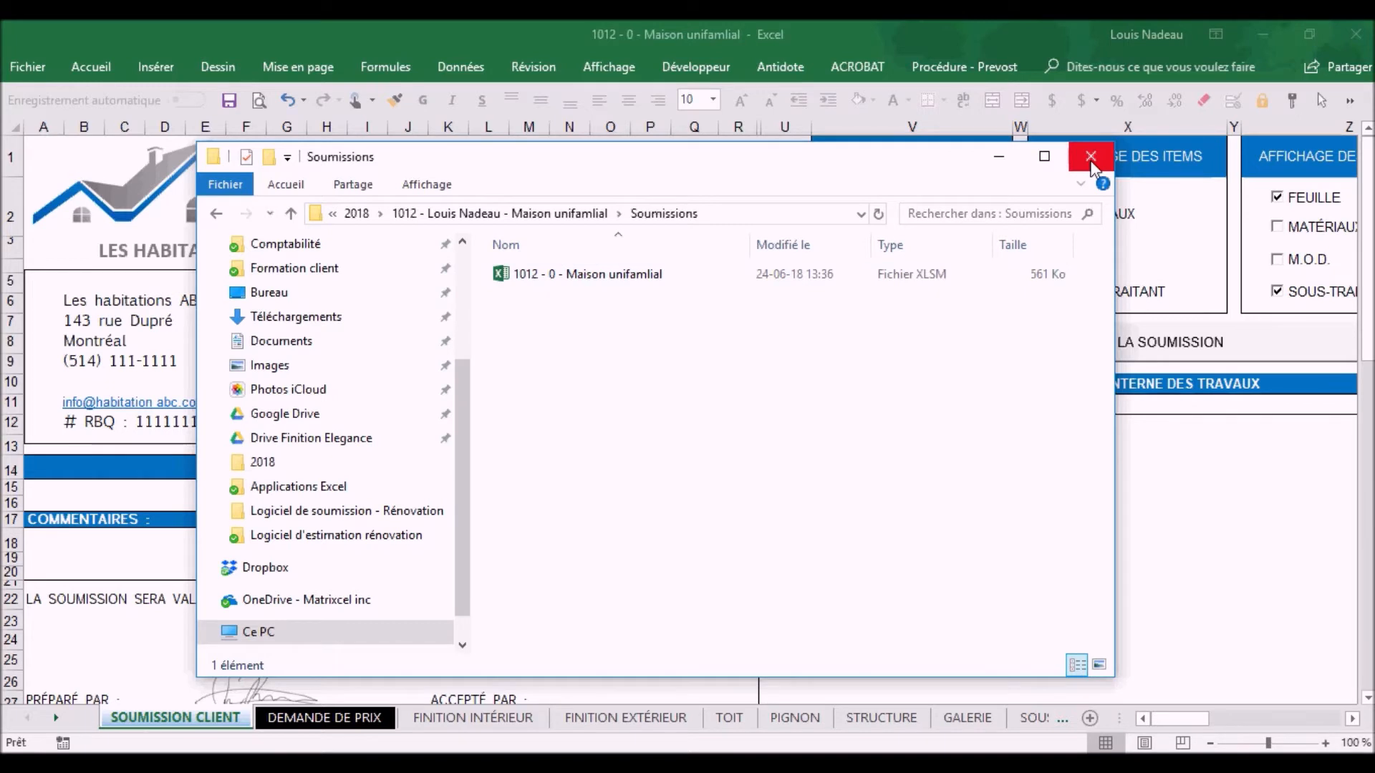
click(1212, 528)
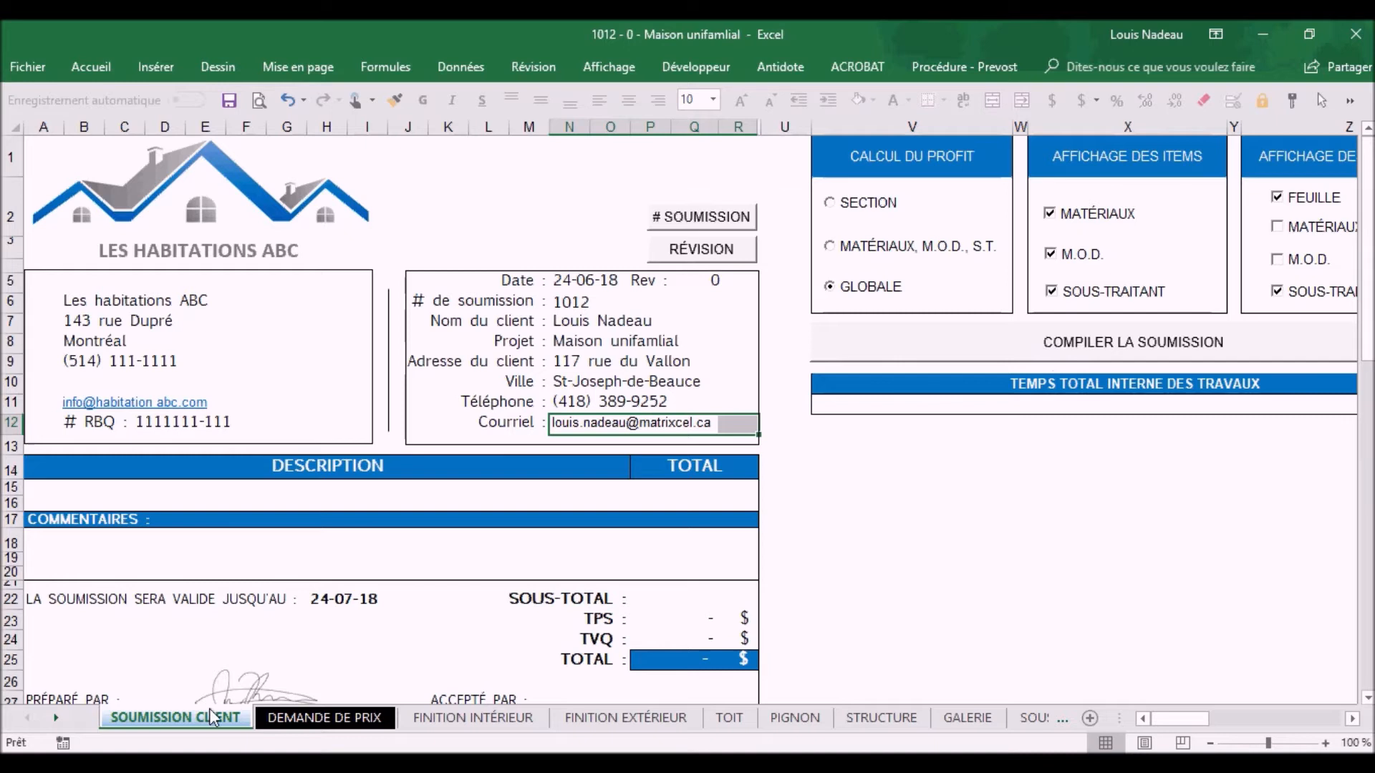
Compile the quote with a global profit percentage of 15%
click(951, 338)
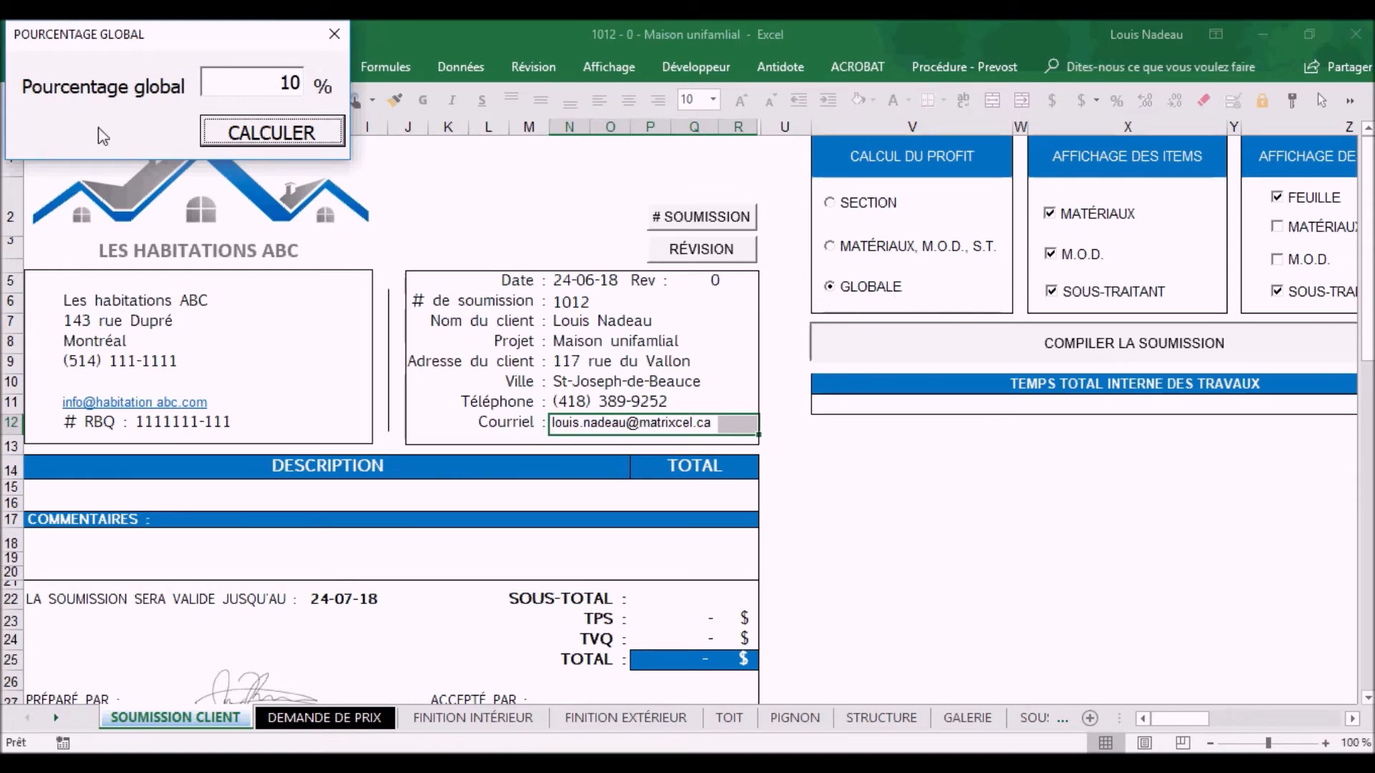
double_click(272, 87)
text(15)
click(260, 136)
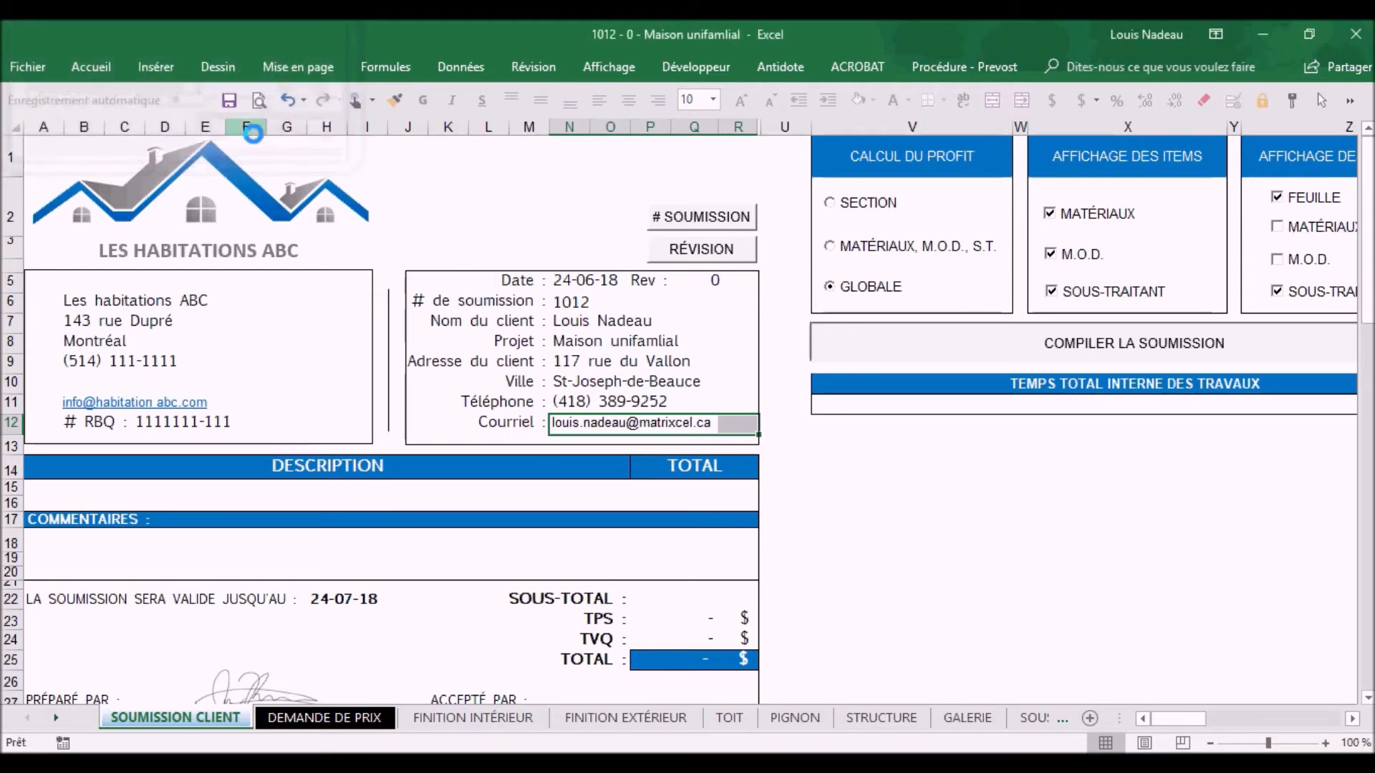
click(723, 459)
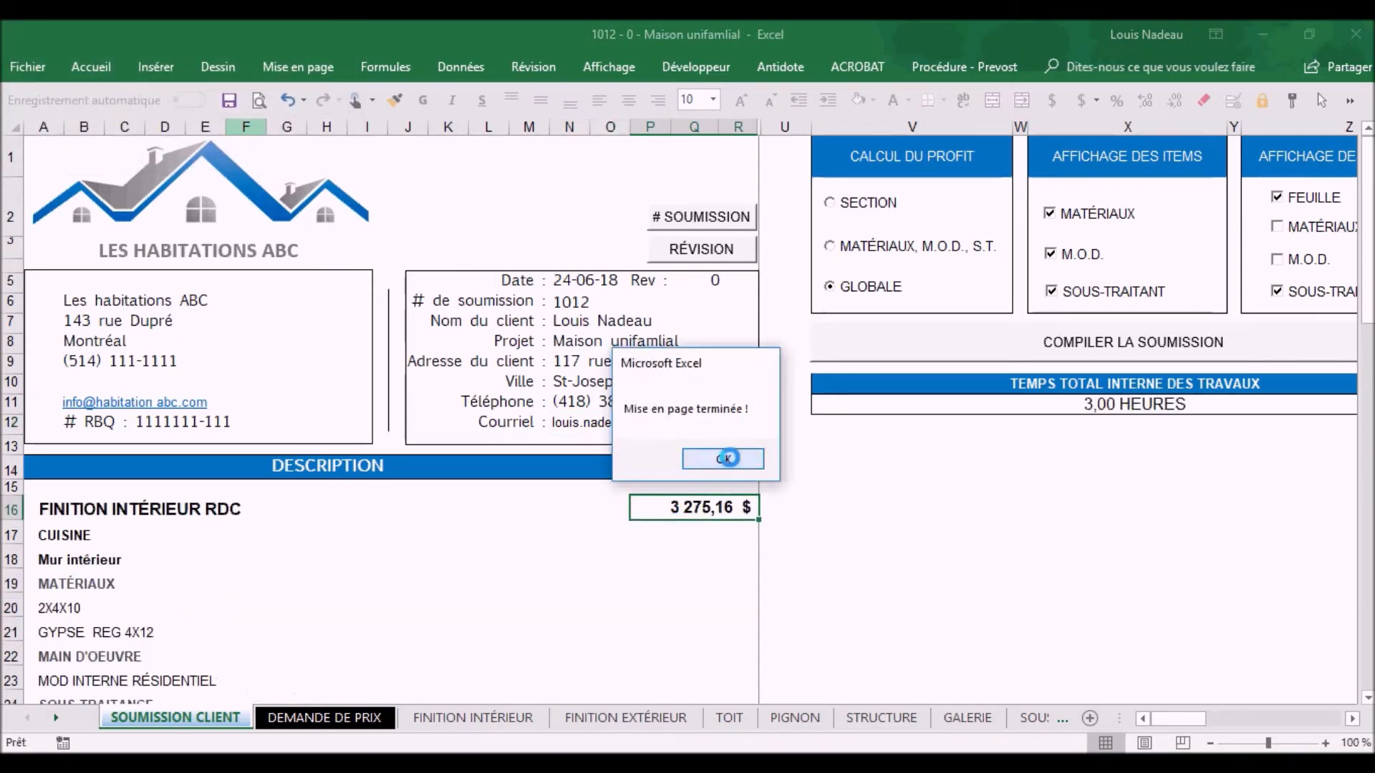
Examine the compiled quote's interior finishing items, subcontractor amounts, section total and taxes
click(869, 485)
scroll(869, 486, down, 3)
scroll(869, 486, down, 4)
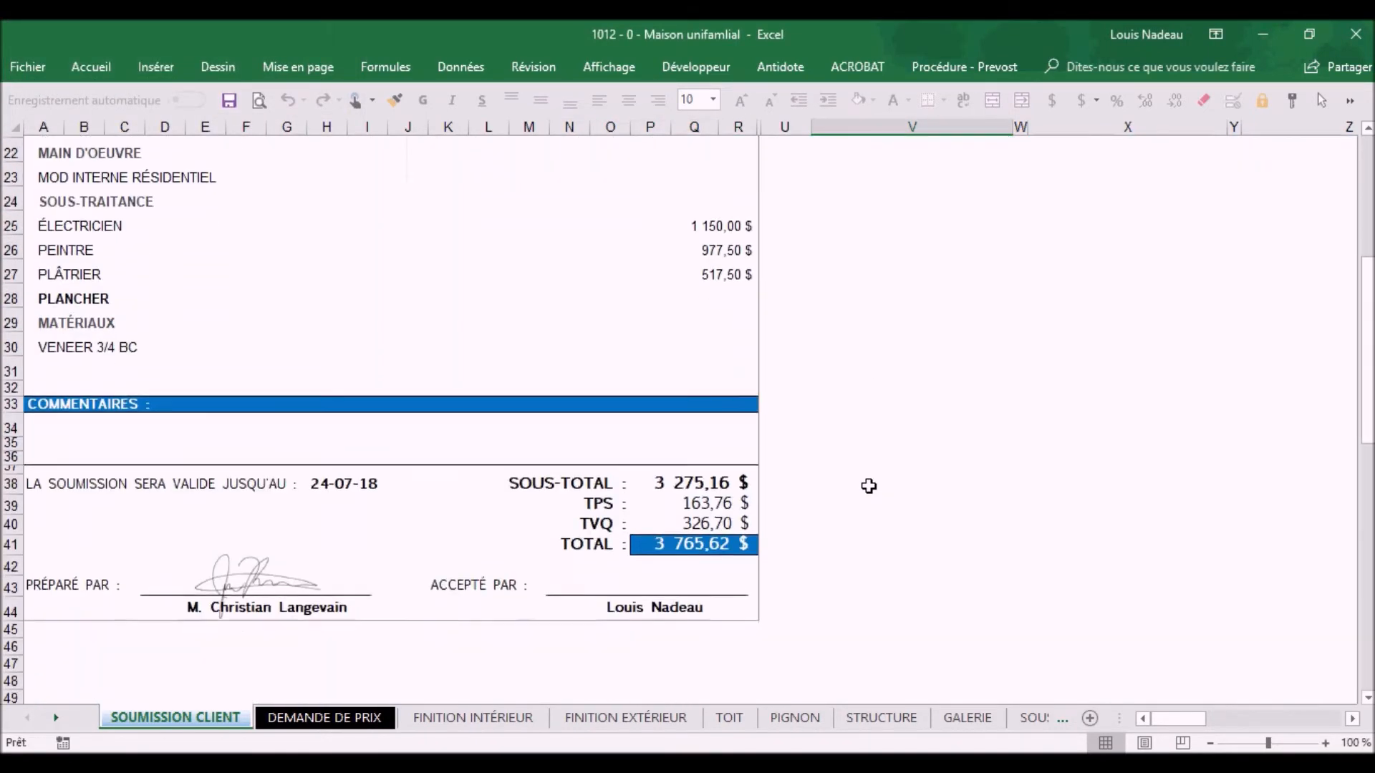
scroll(868, 486, up, 3)
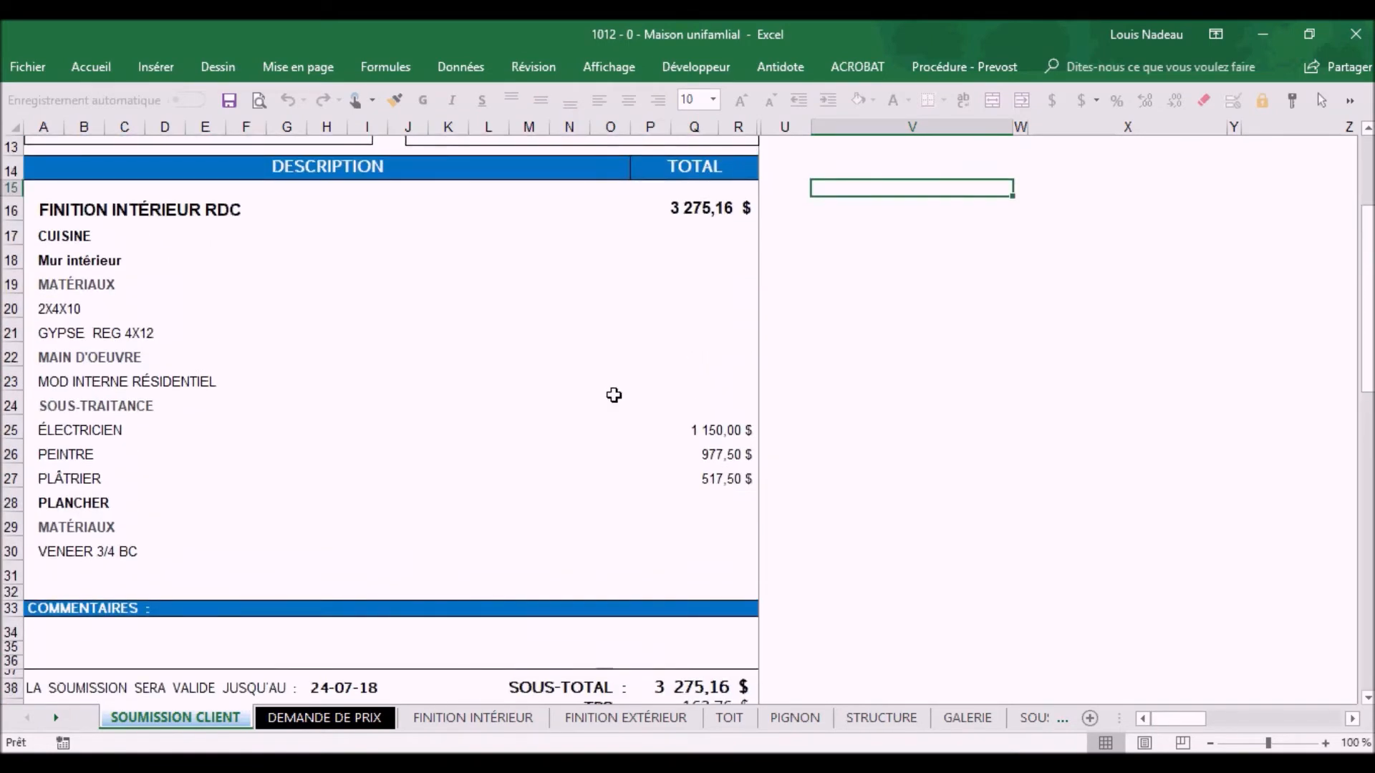
scroll(669, 259, up, 1)
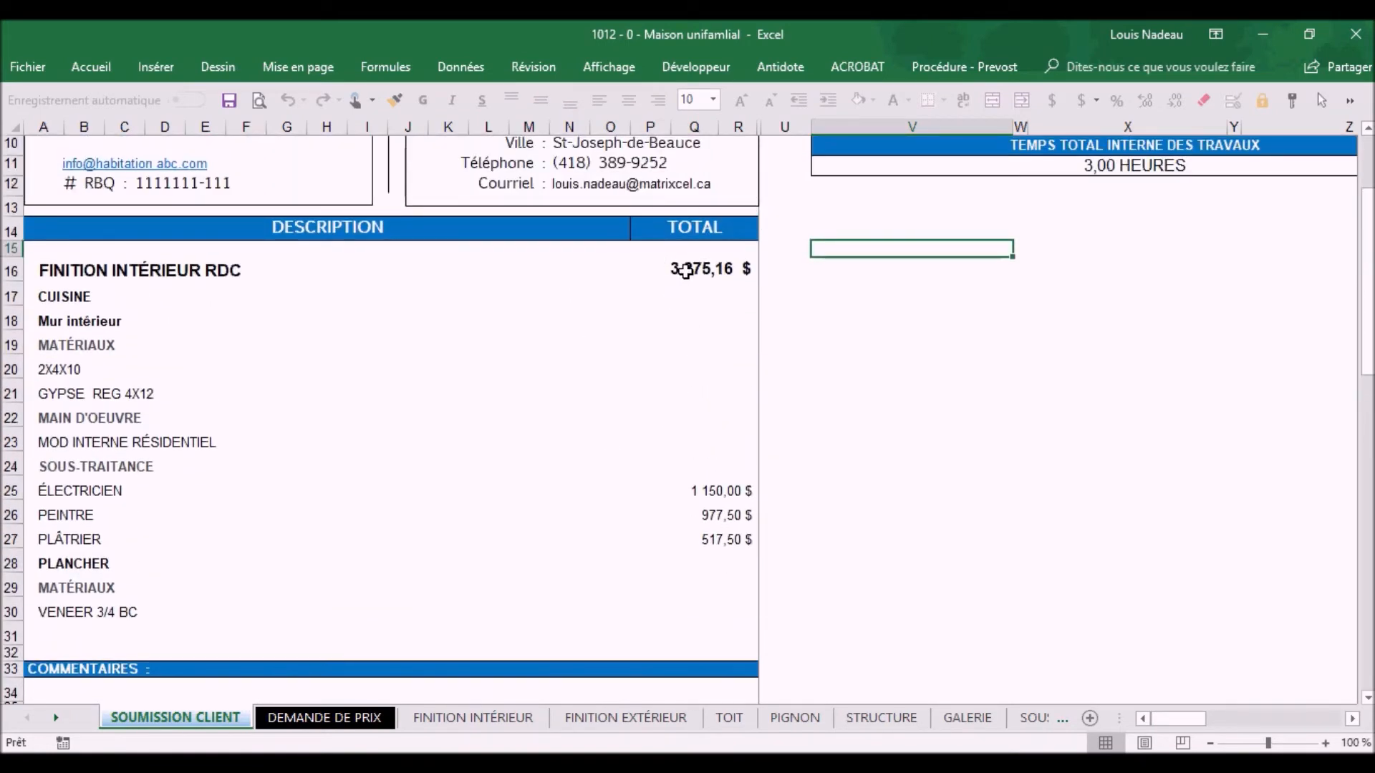
click(687, 270)
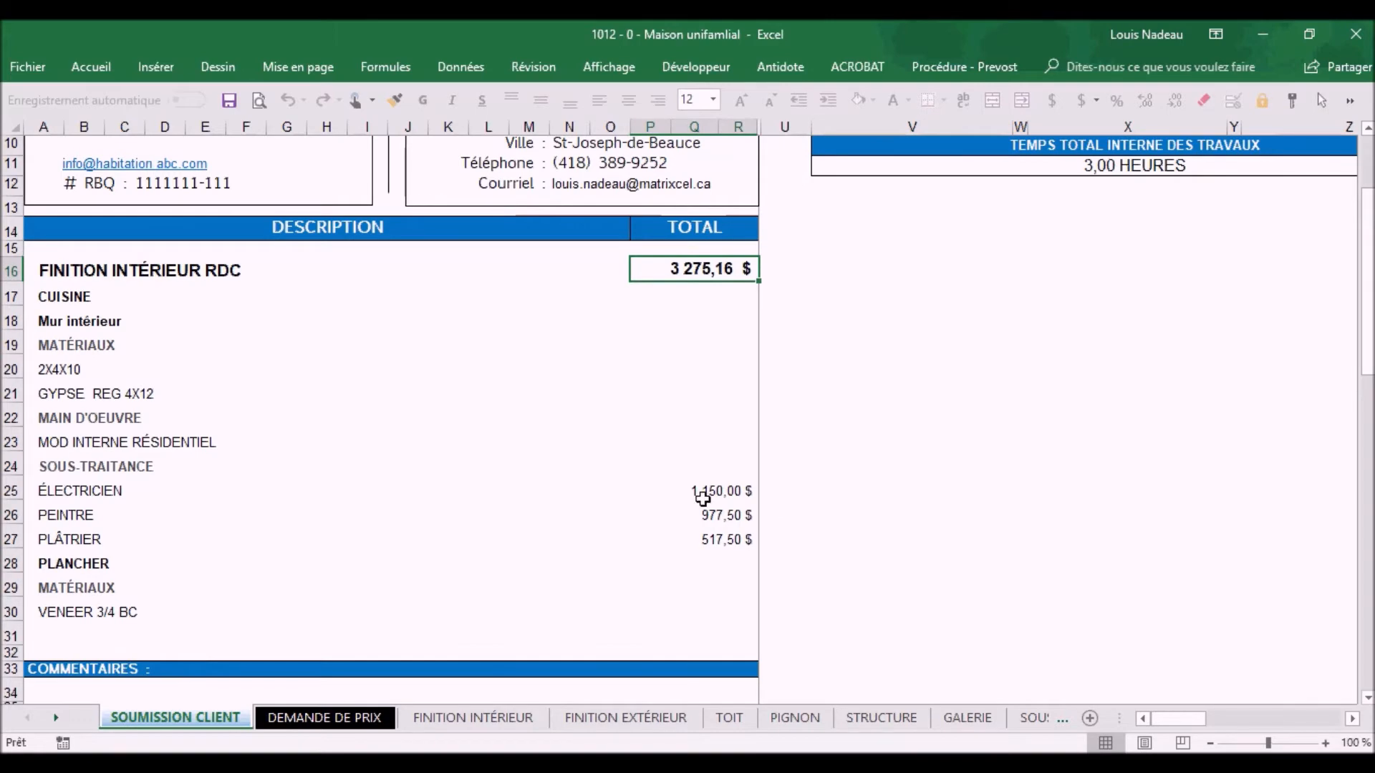
scroll(1200, 476, up, 3)
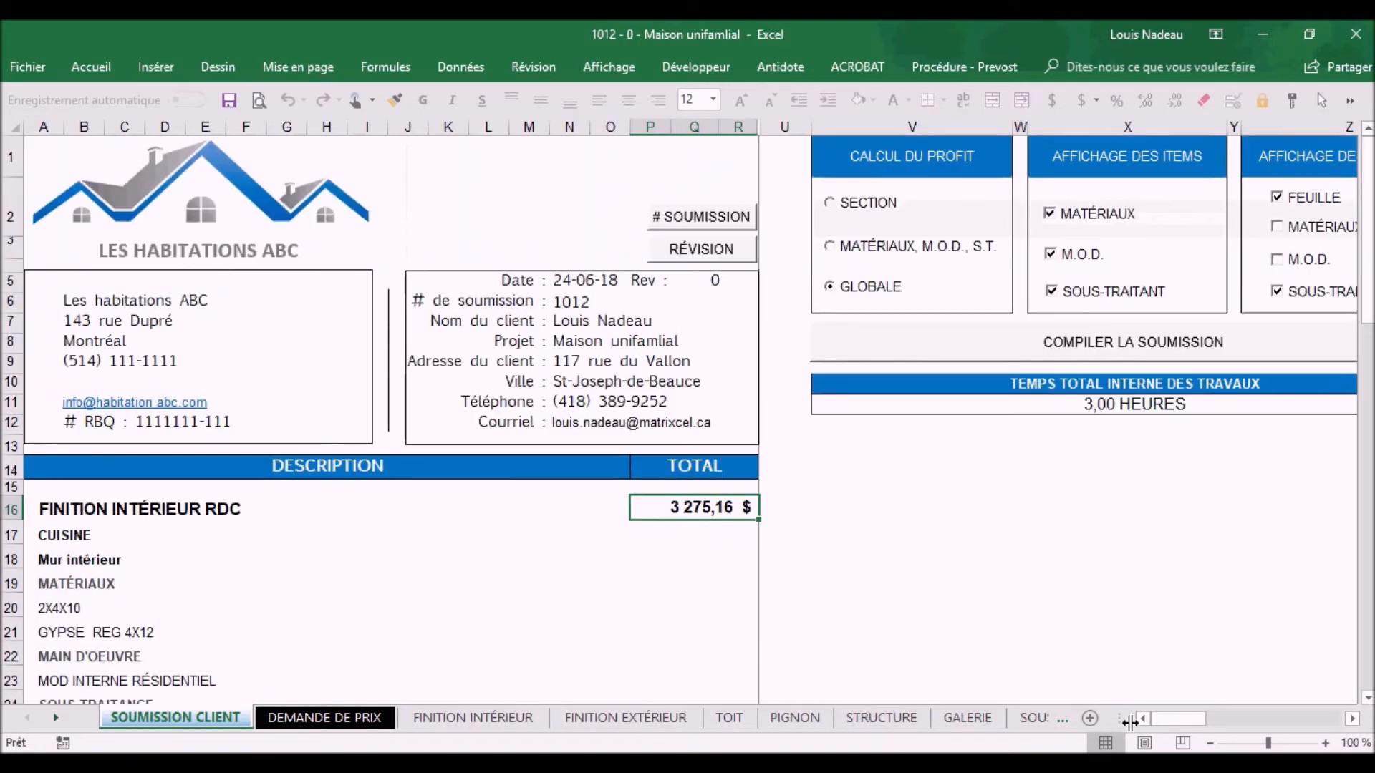
Enable the display of MATÉRIAUX and M.O.D. amounts and recompile the quote with a 15% global percentage
drag(1189, 720, 1206, 719)
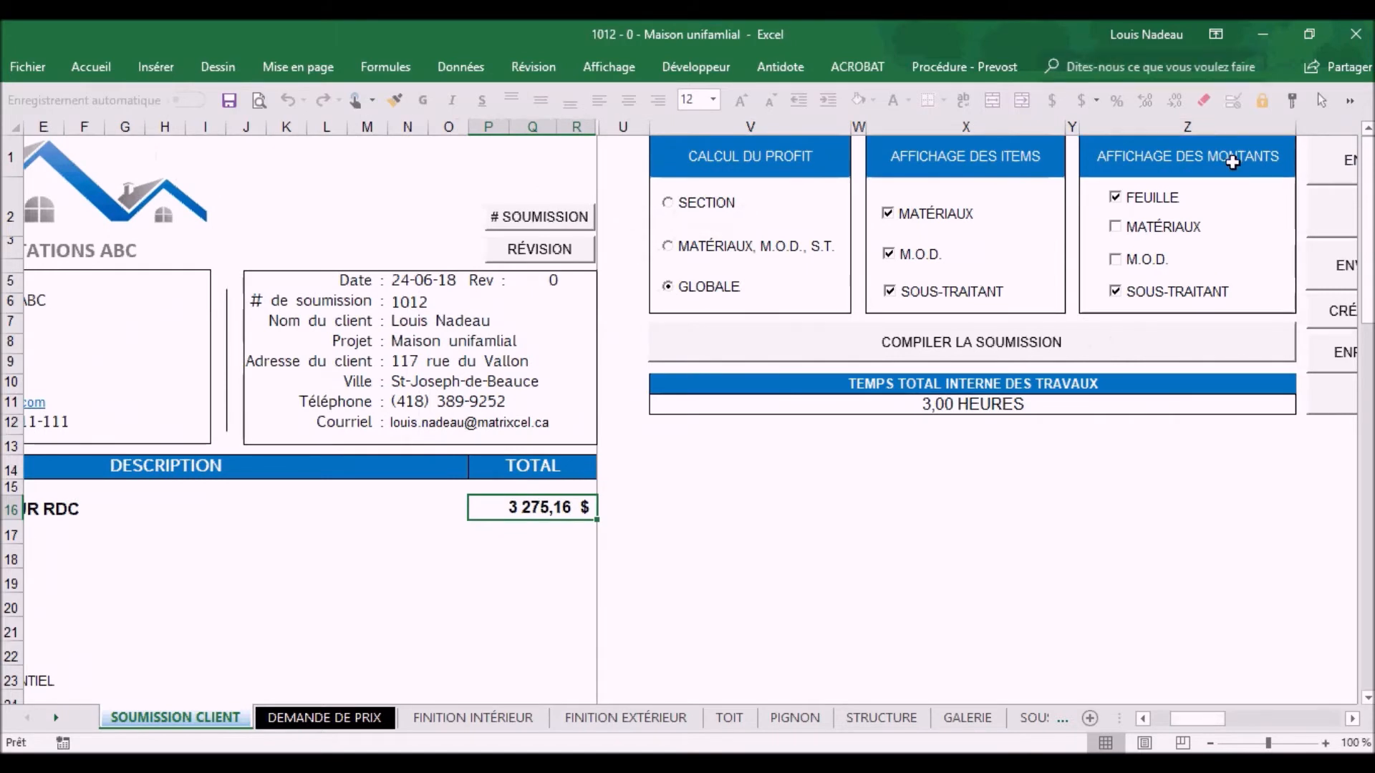
click(1115, 228)
click(1115, 259)
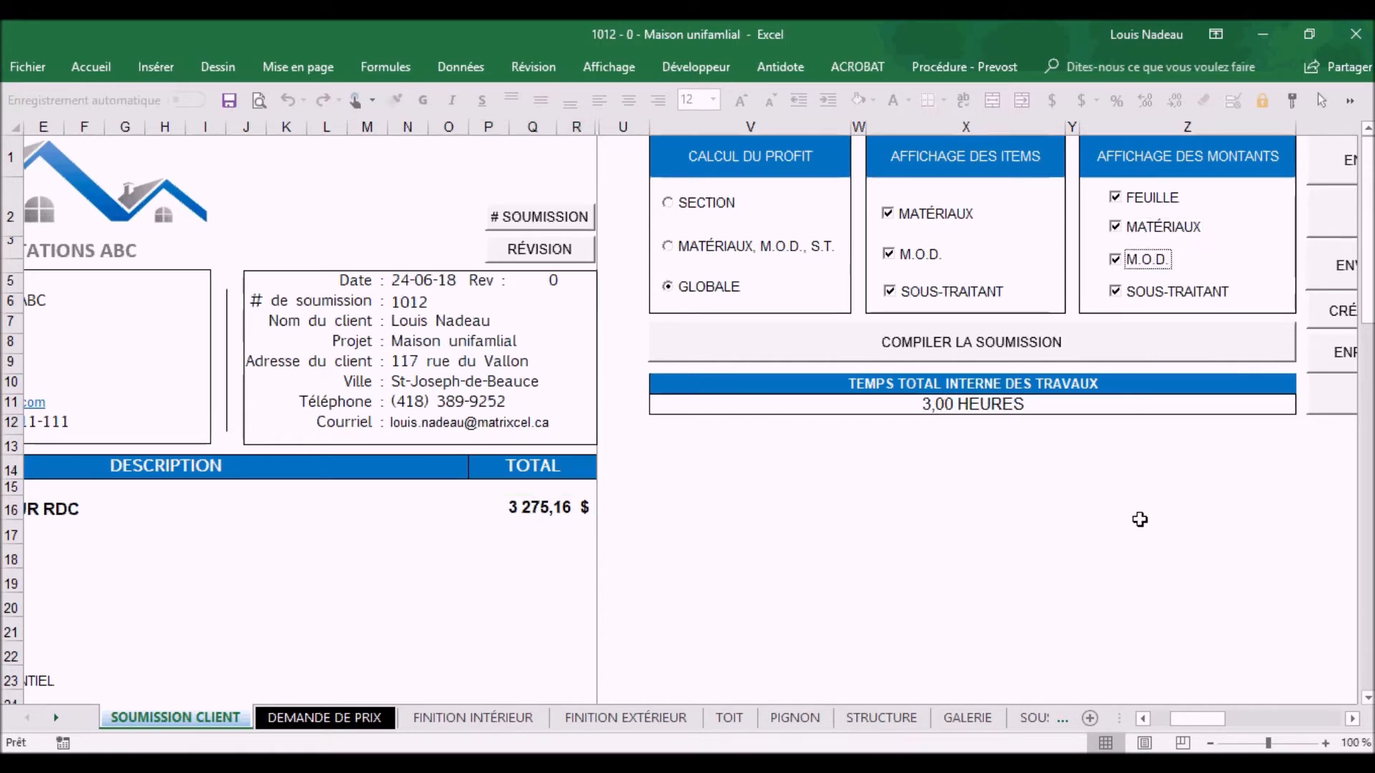
click(1047, 345)
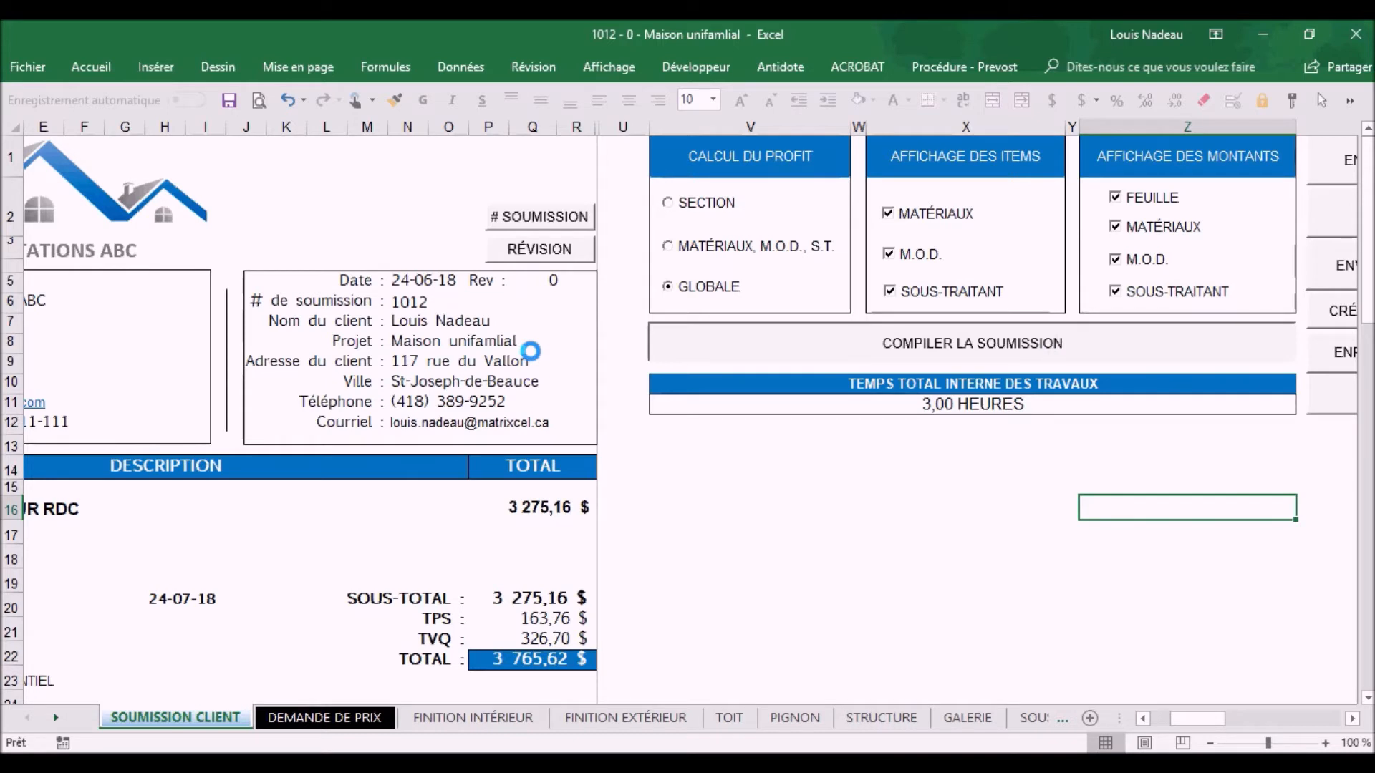
text(15)
click(294, 134)
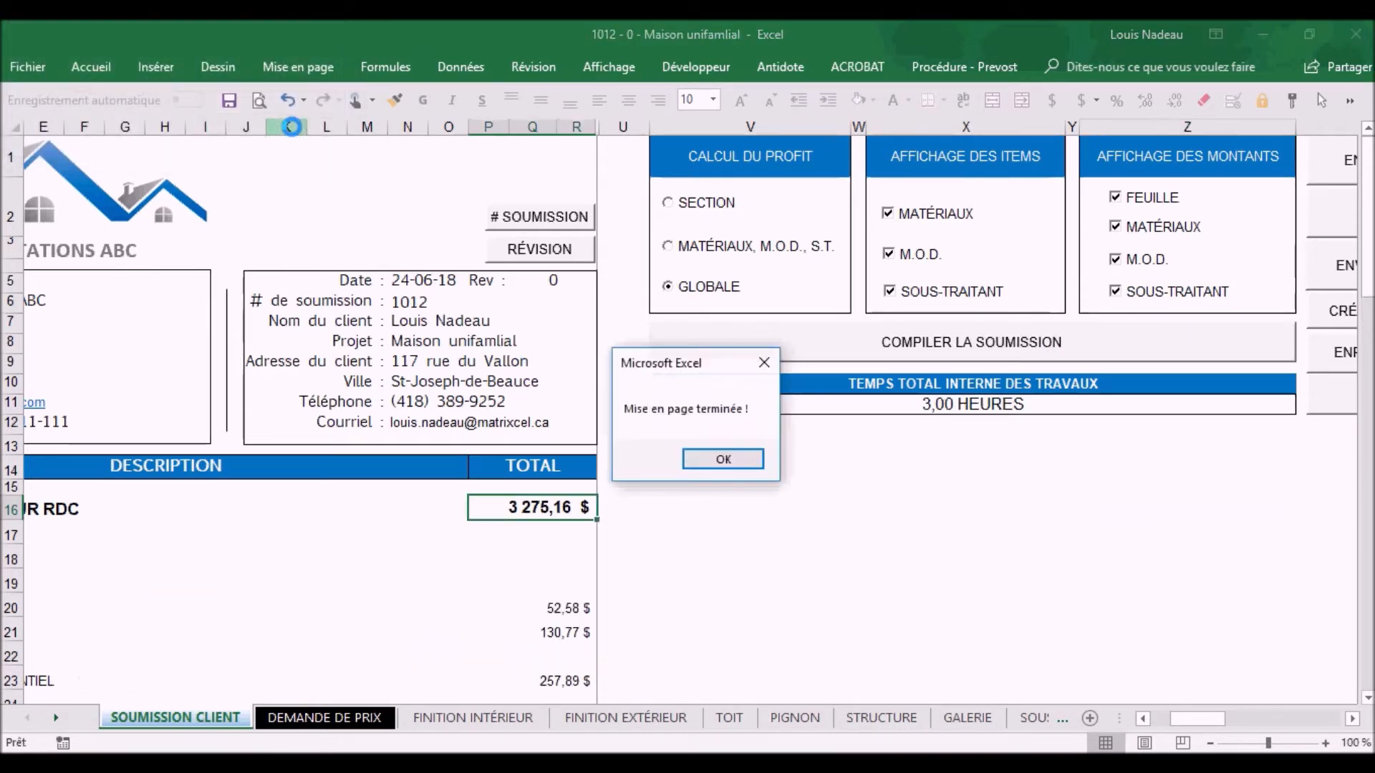
click(723, 459)
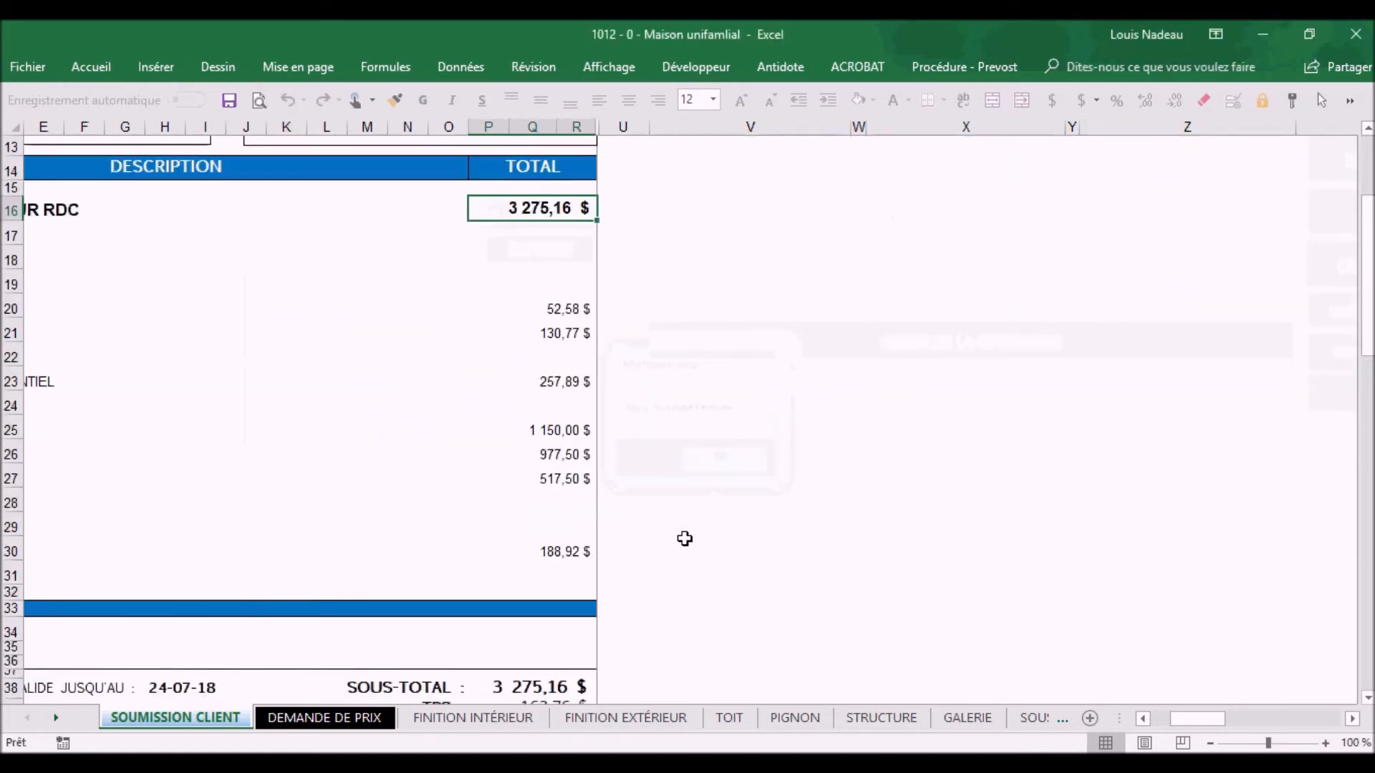
Compare the quote's line amounts with the 2X4X10 and GYPSE REG 4X12 totals on the FINITION INTÉRIEUR sheet
drag(1196, 718, 1118, 718)
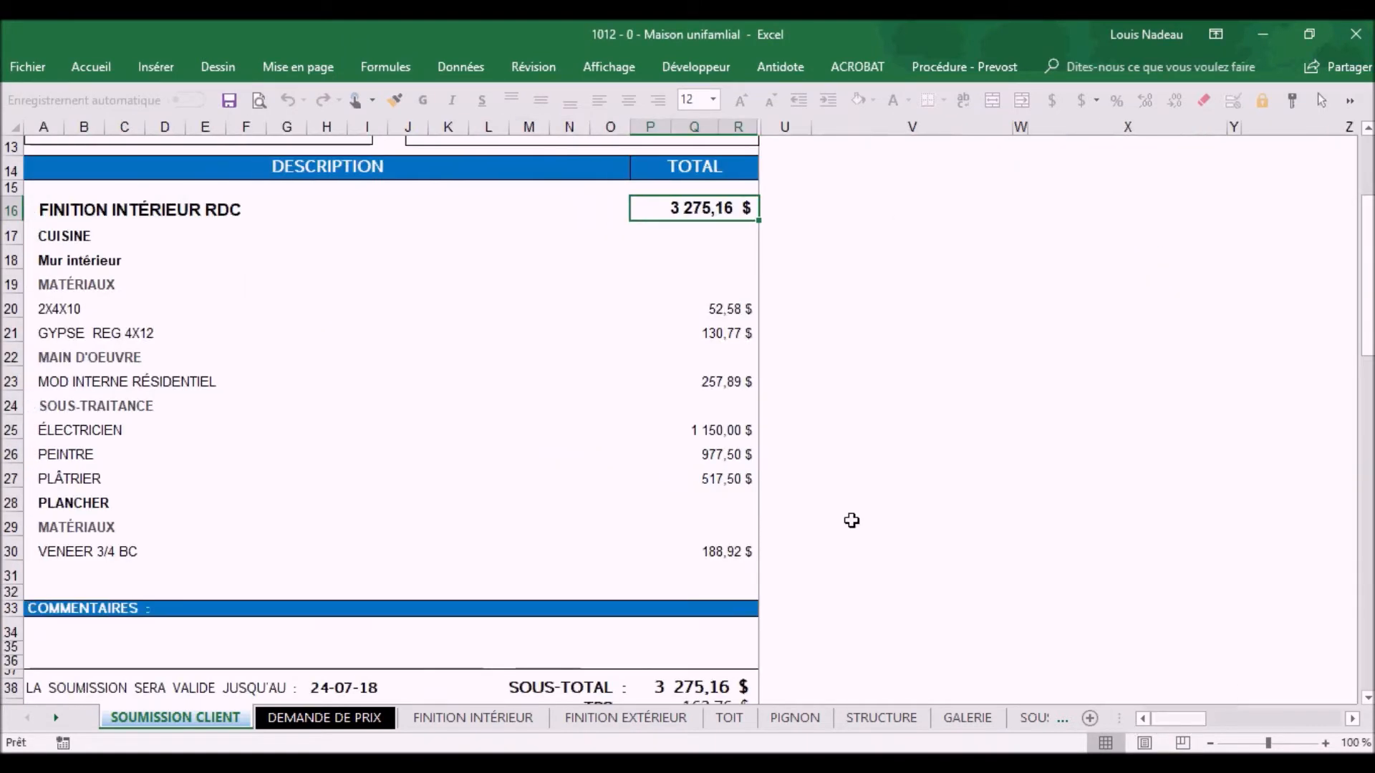
click(458, 719)
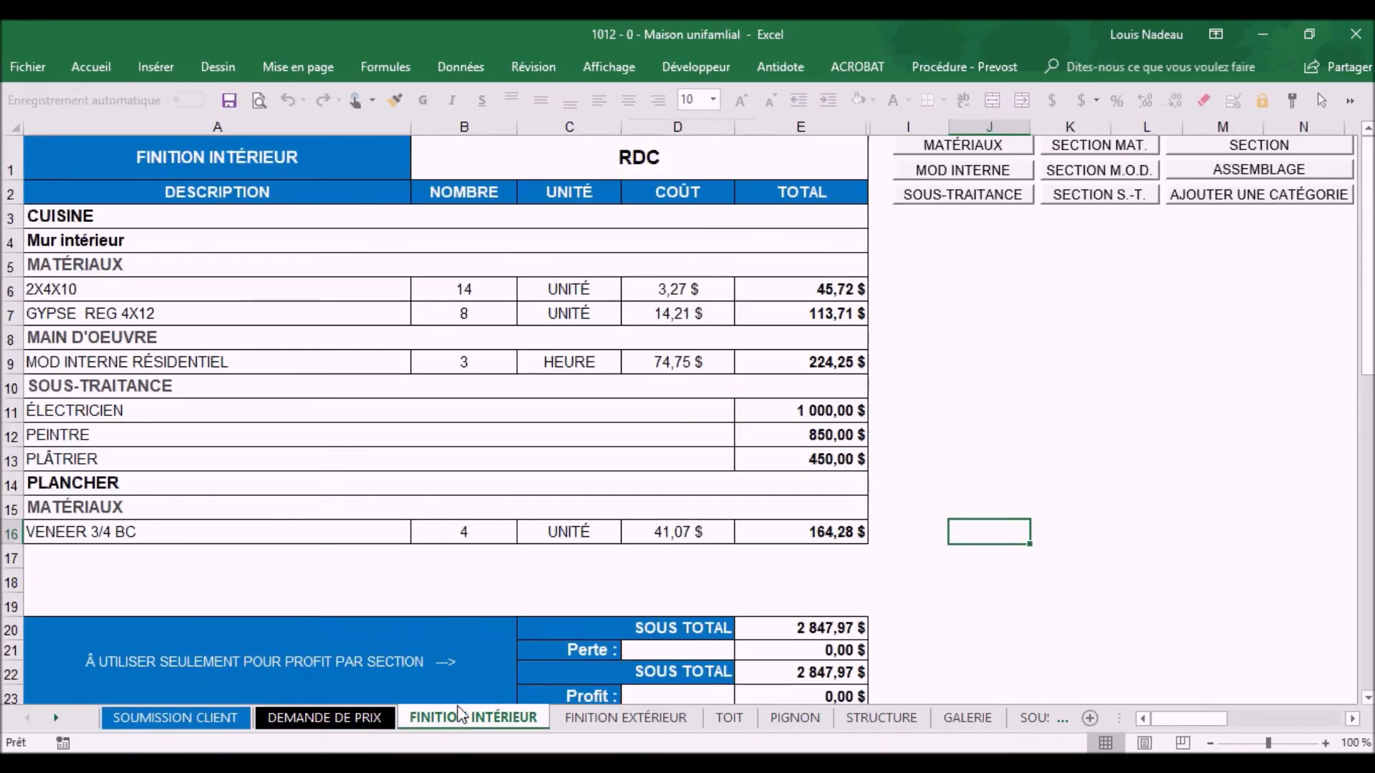
click(844, 294)
click(842, 315)
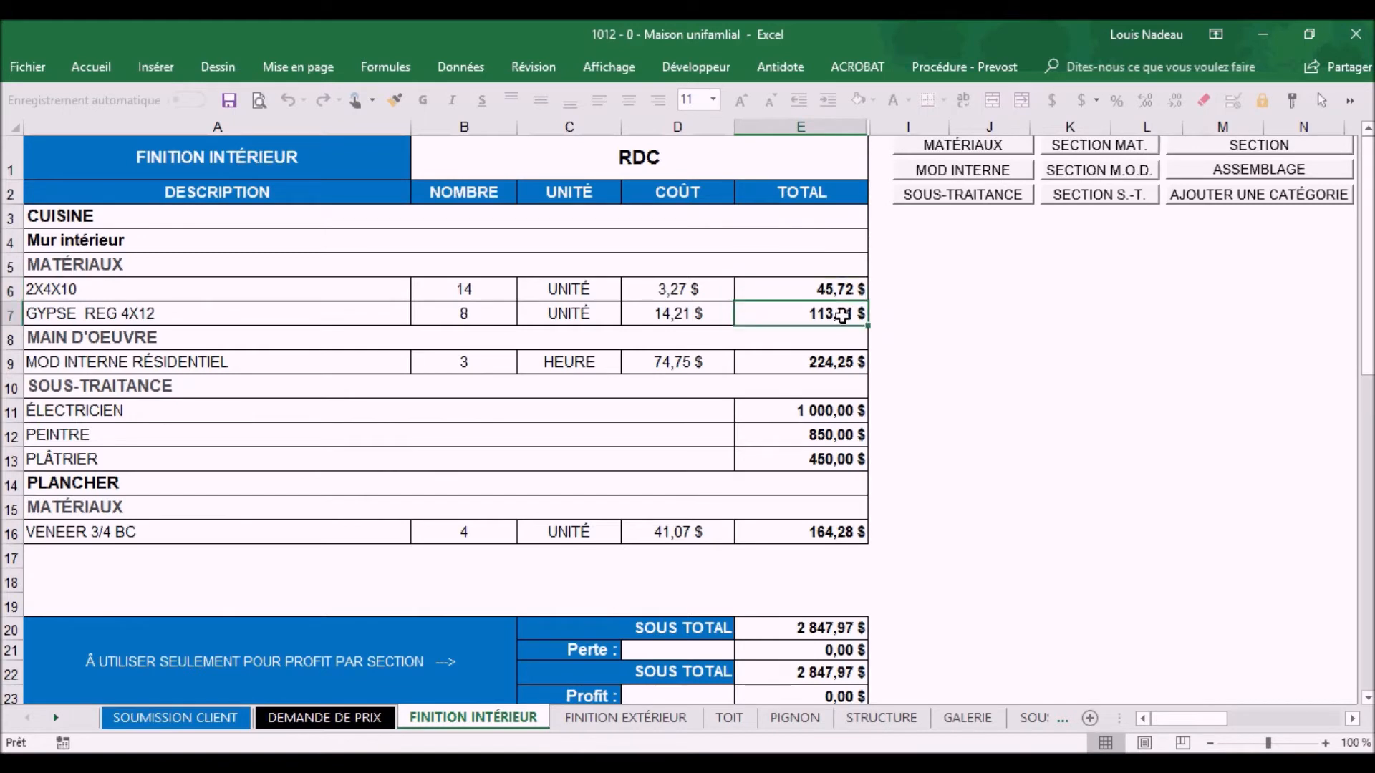
click(217, 723)
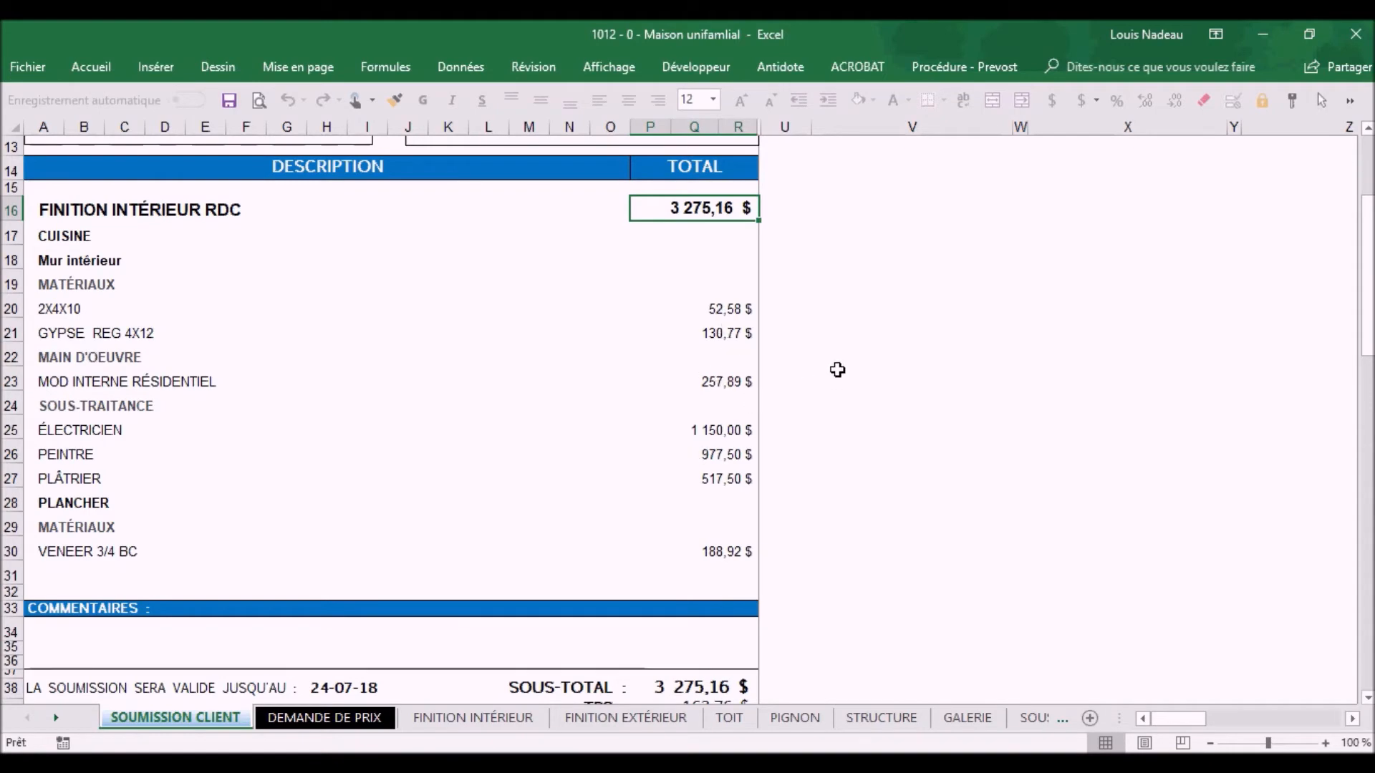
Review the recompiled SOUMISSION CLIENT sheet from its header to the subtotal, TPS, TVQ and total
scroll(836, 369, up, 4)
scroll(836, 369, down, 9)
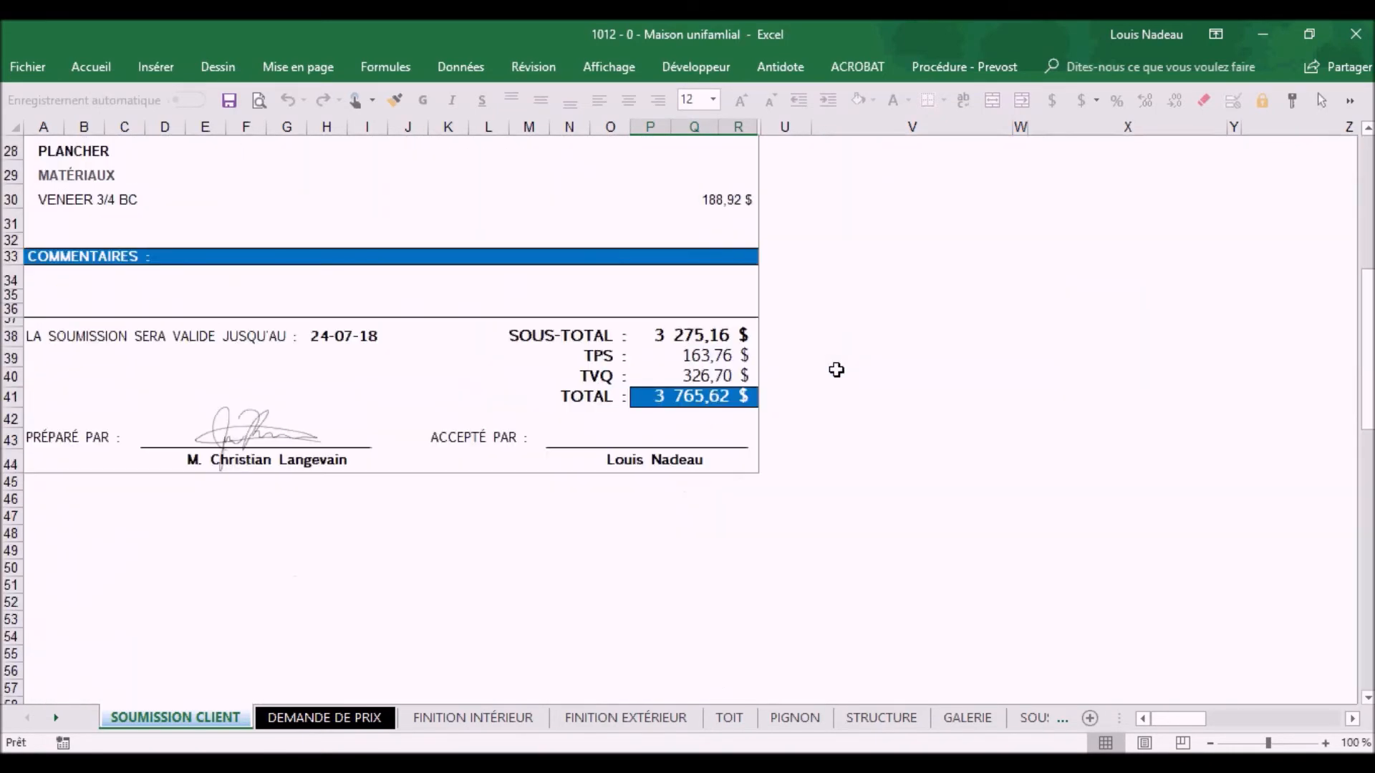
scroll(772, 459, up, 1)
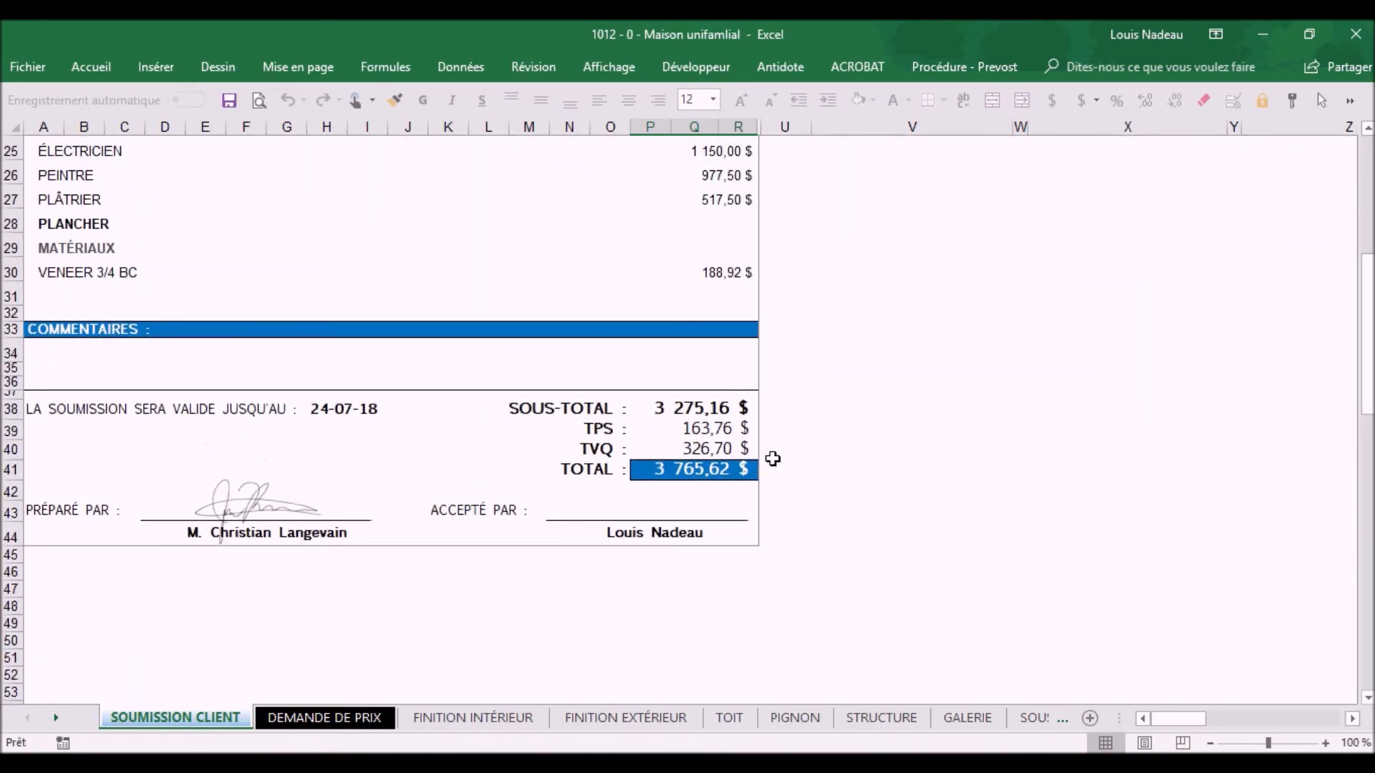
scroll(773, 459, up, 8)
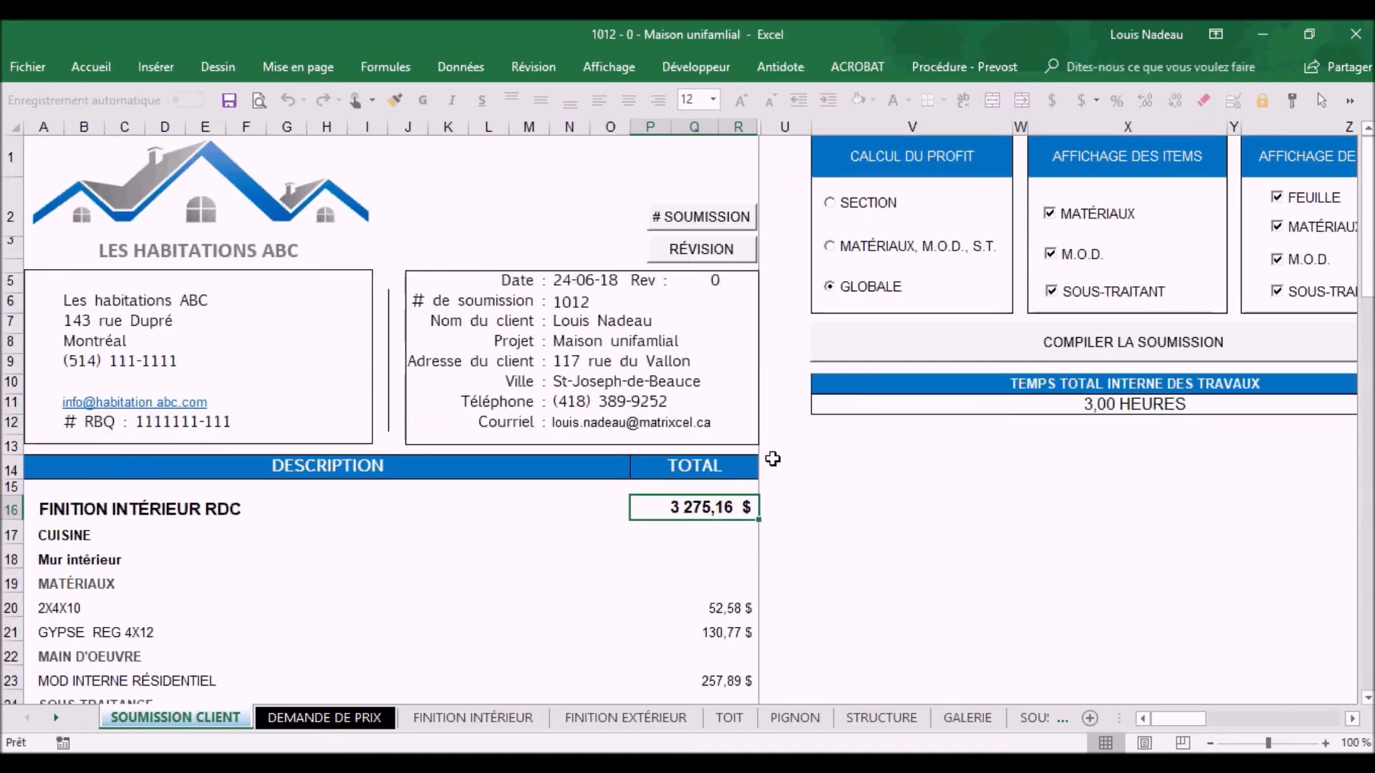
Generate the client e-mail with the quote attached as a PDF and maximize the message to check its subject
drag(1175, 719, 1255, 720)
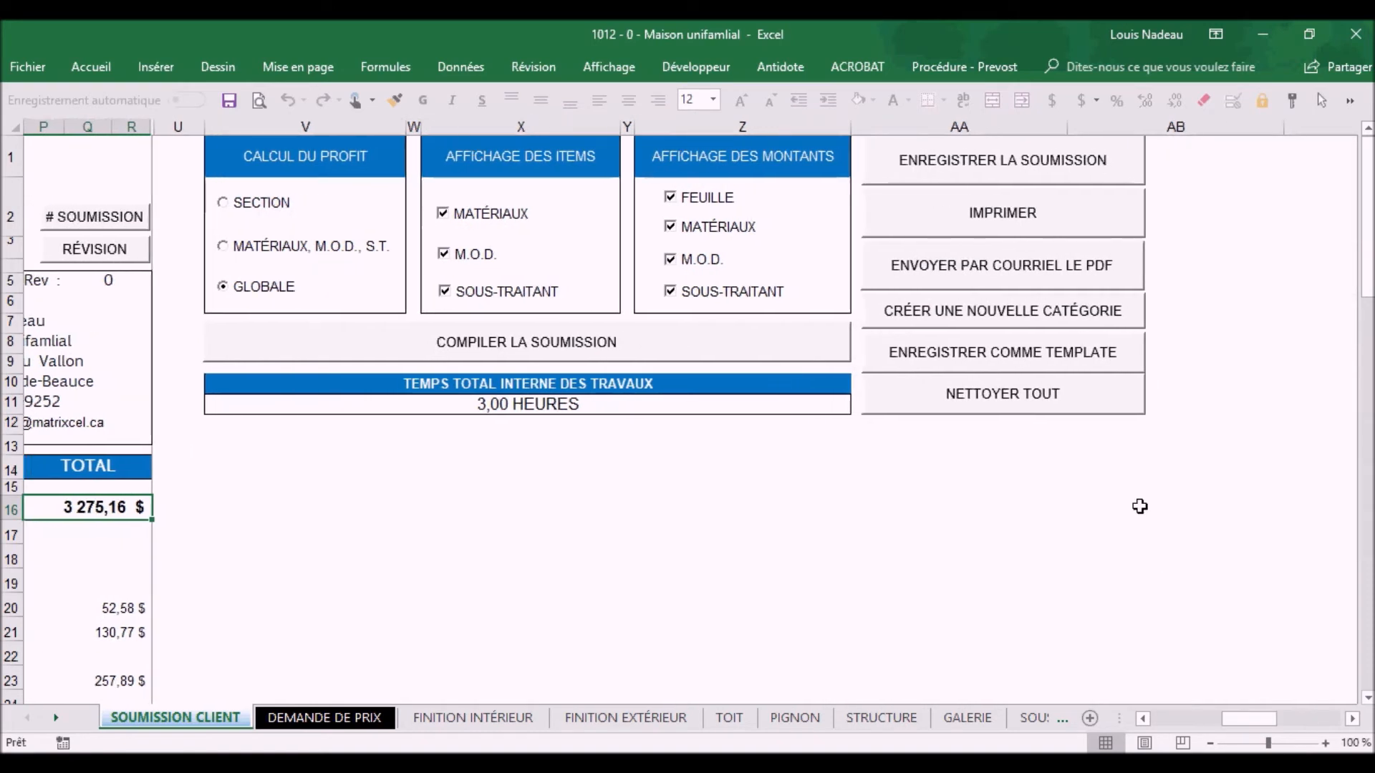
click(981, 279)
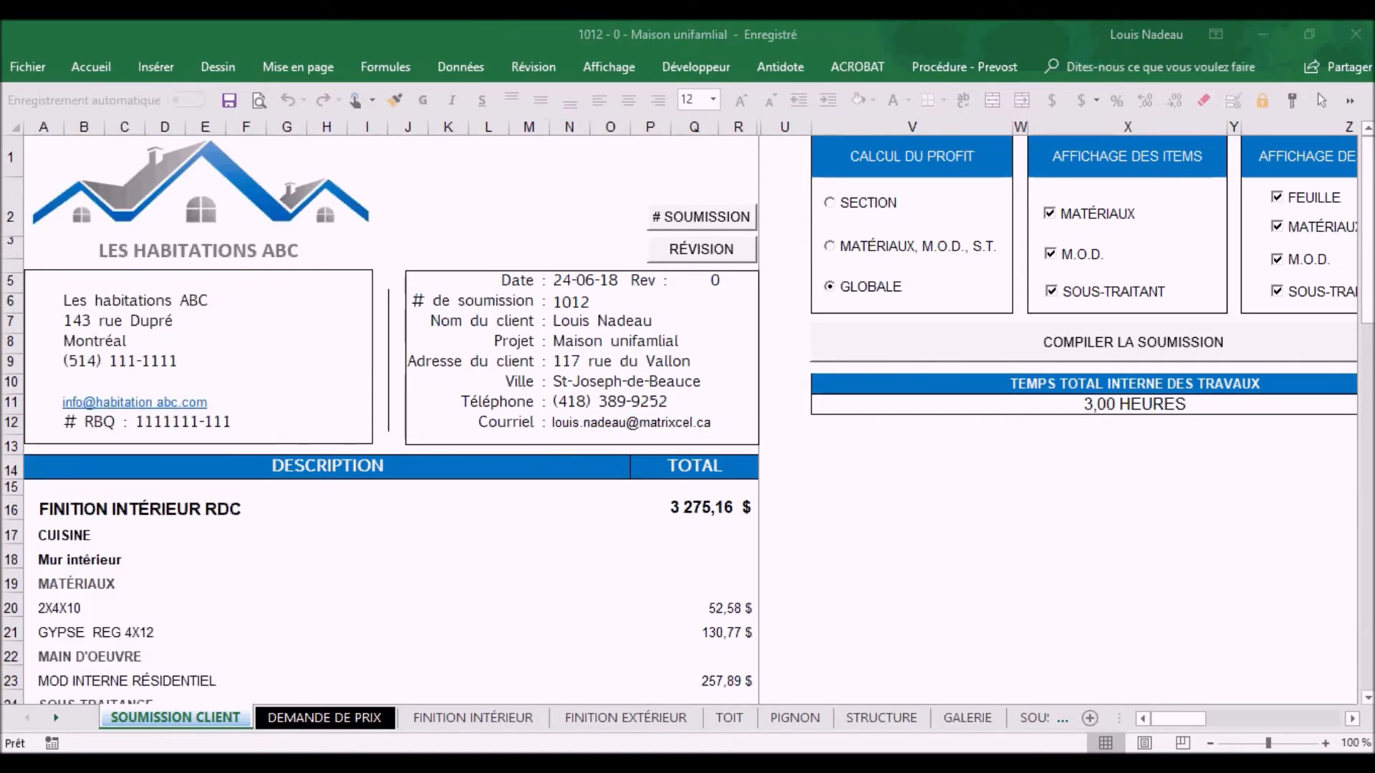
drag(740, 148, 539, 20)
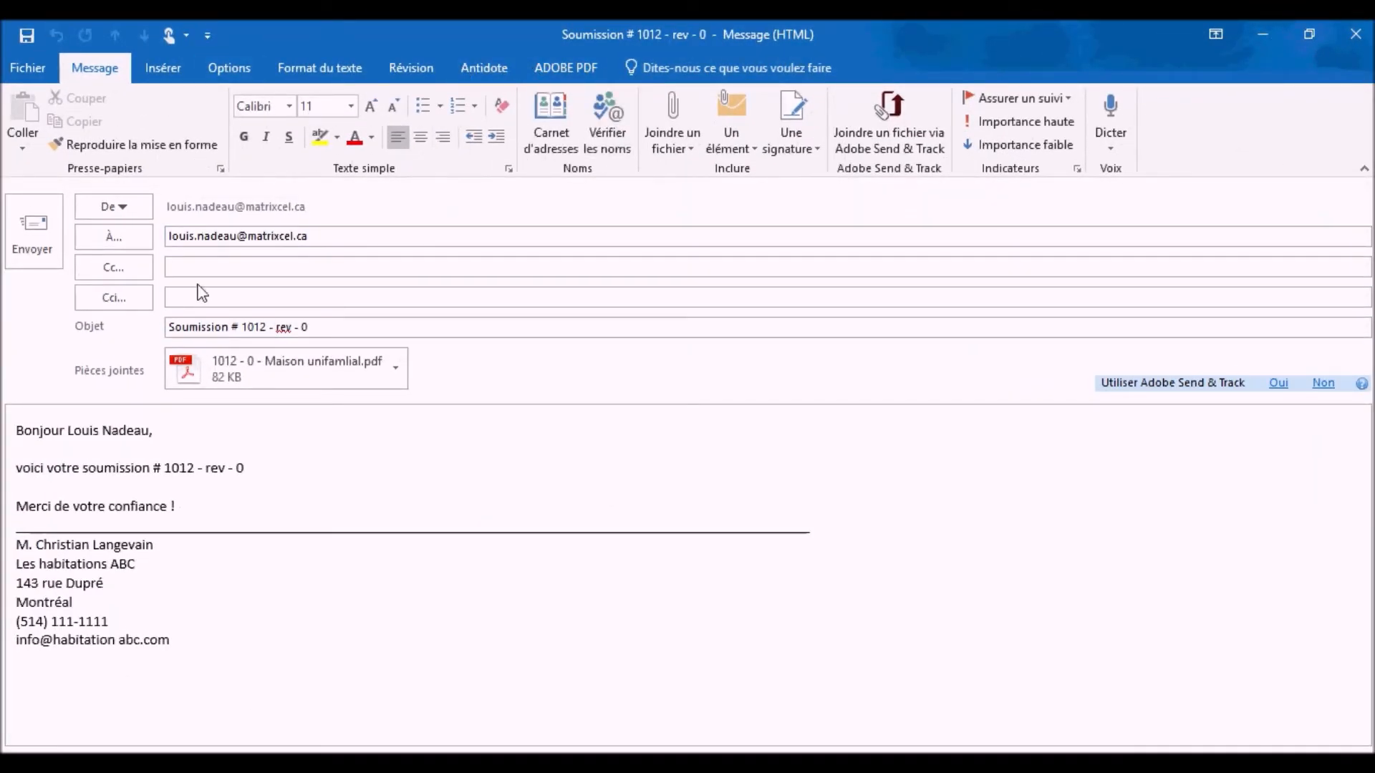
click(248, 327)
Open the attached quote PDF in Adobe Acrobat, hide the tools pane and review the page from header to totals
click(305, 358)
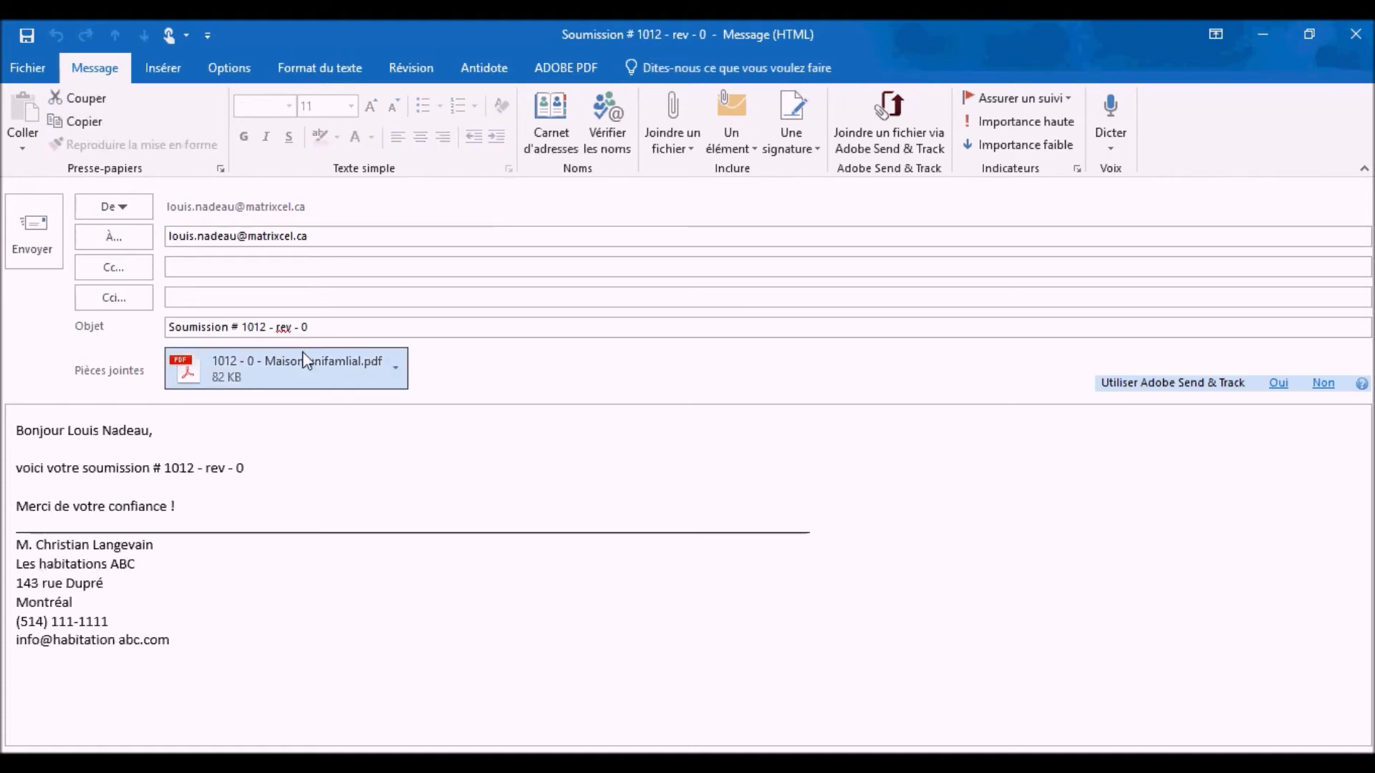
double_click(305, 358)
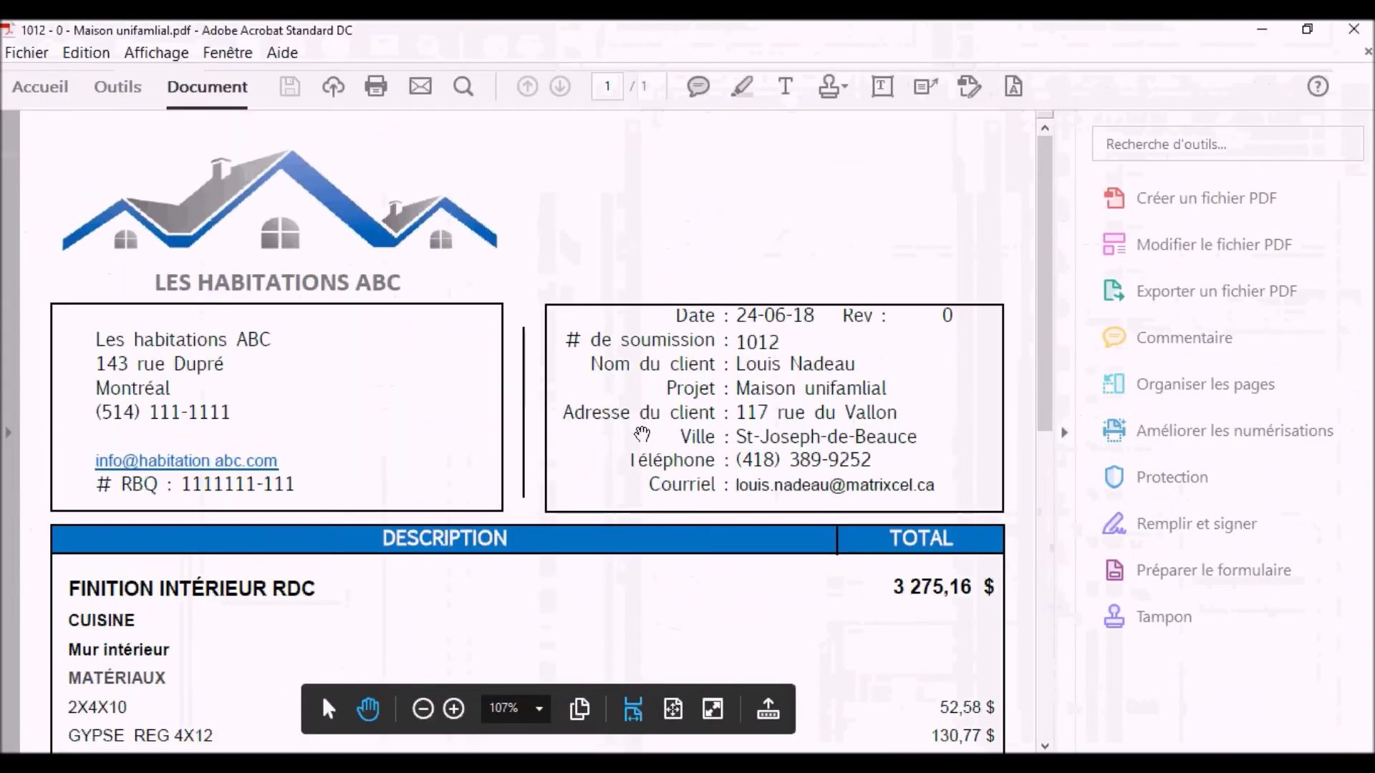
scroll(620, 505, down, 8)
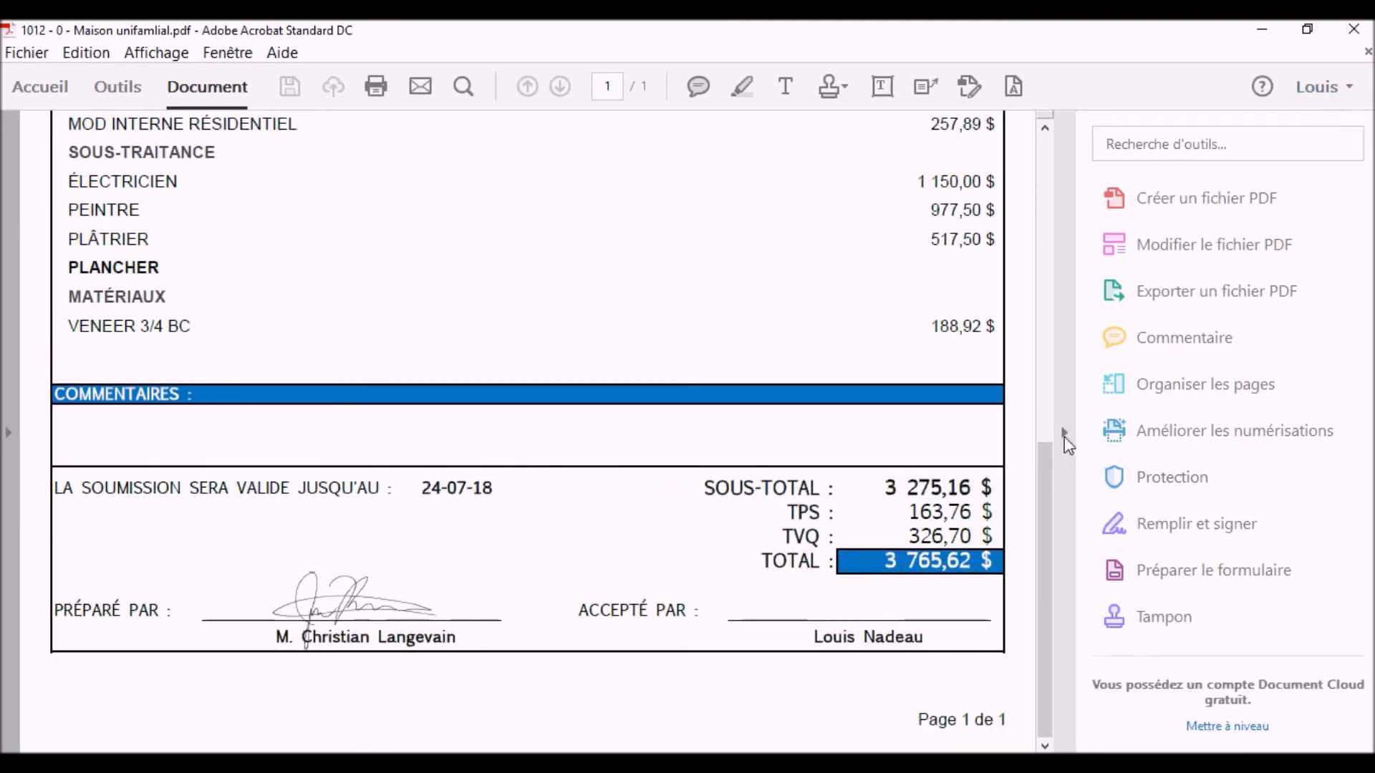
click(1065, 433)
scroll(830, 484, up, 10)
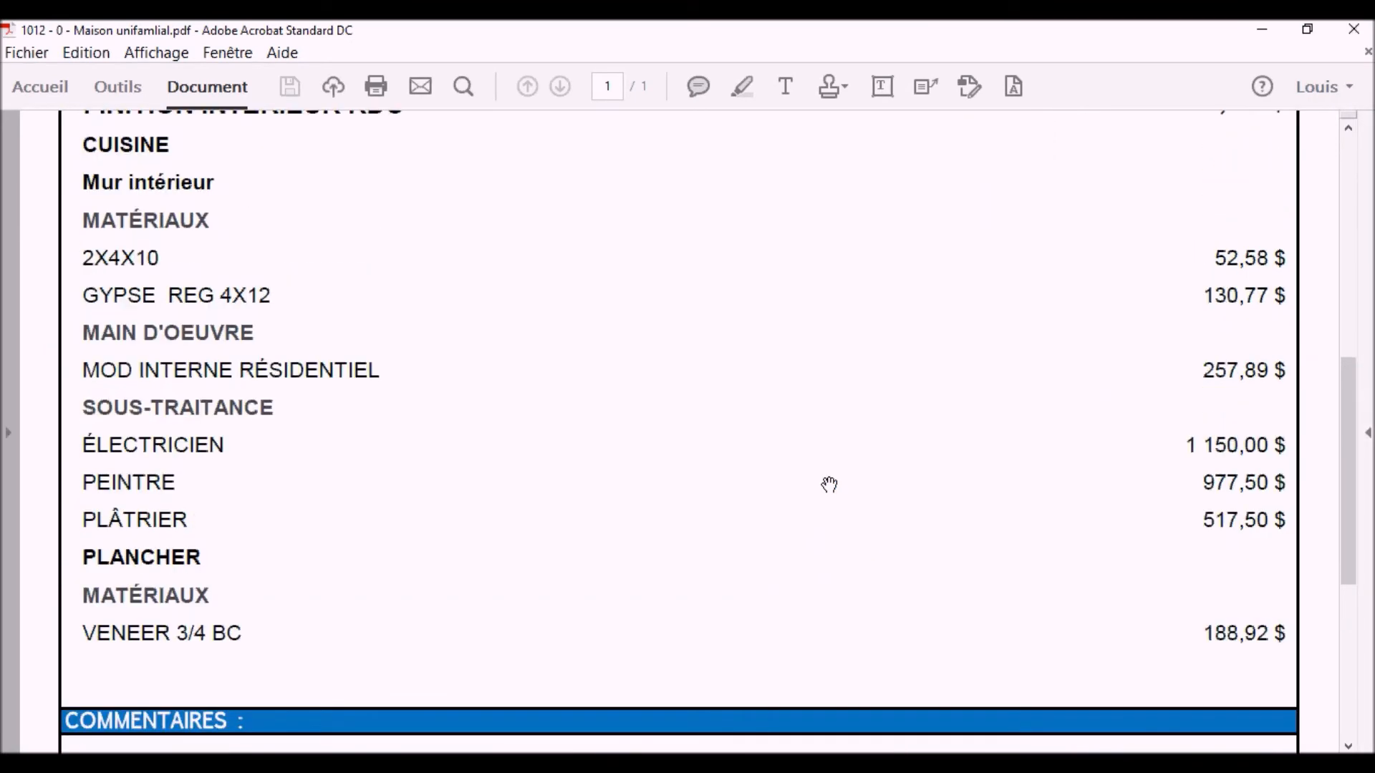
scroll(829, 483, down, 10)
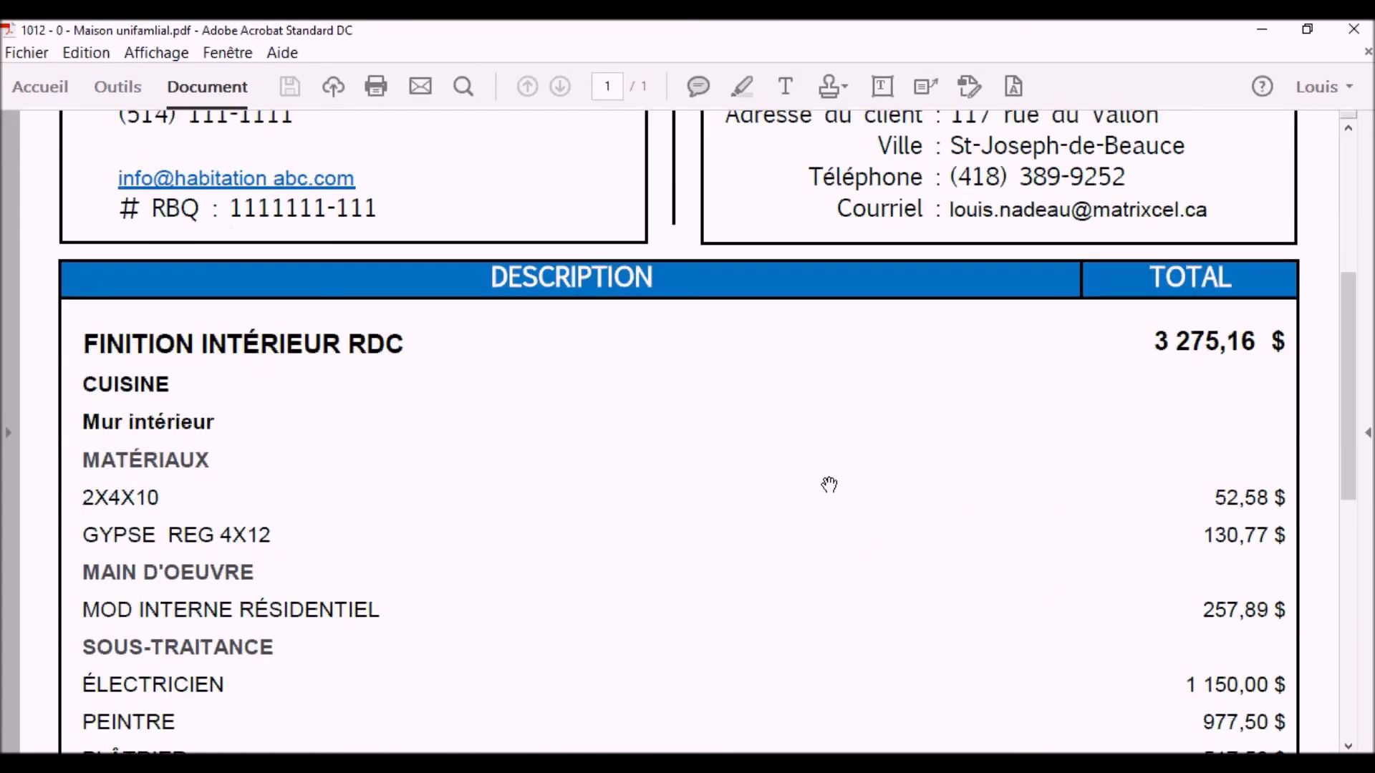
scroll(829, 485, up, 10)
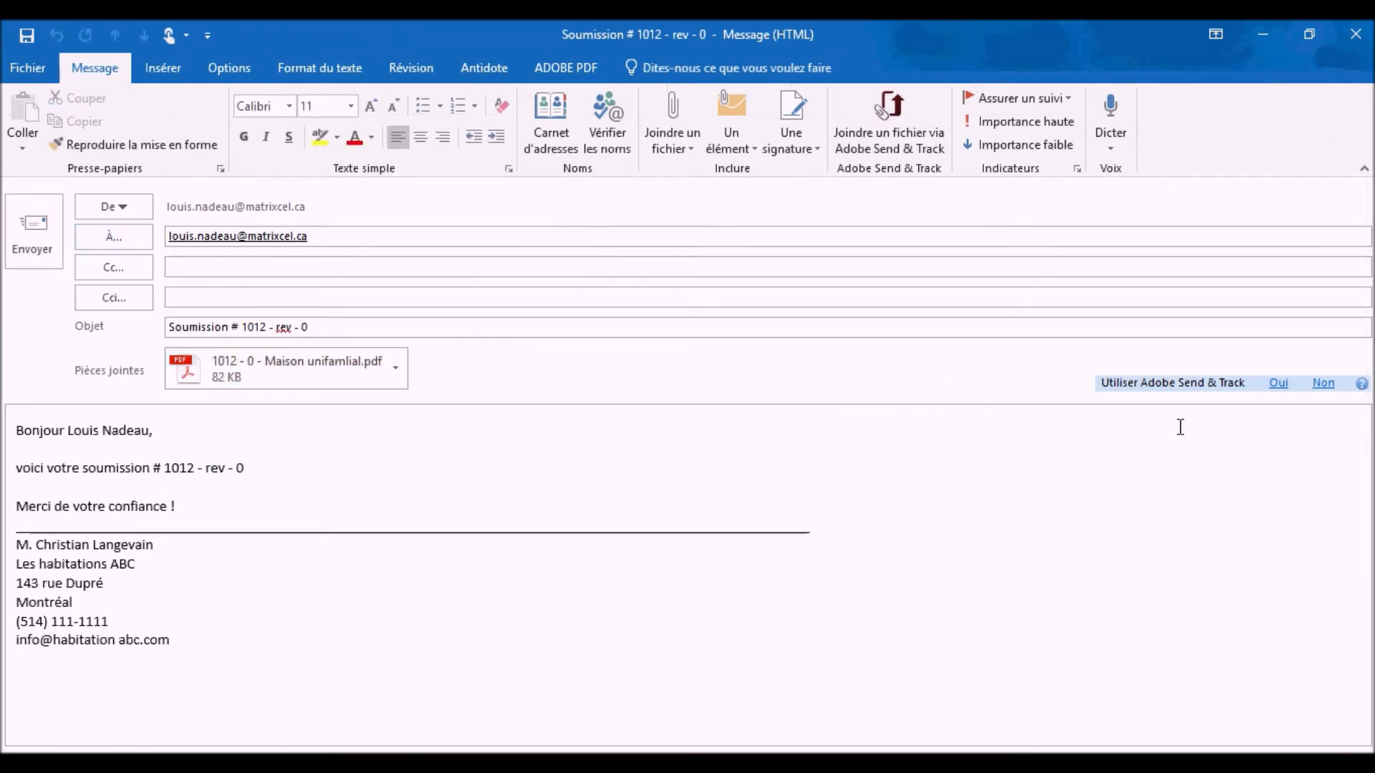
Minimize the e-mail draft and dismiss the completion notice on the SOUMISSION CLIENT sheet in Excel
click(1262, 33)
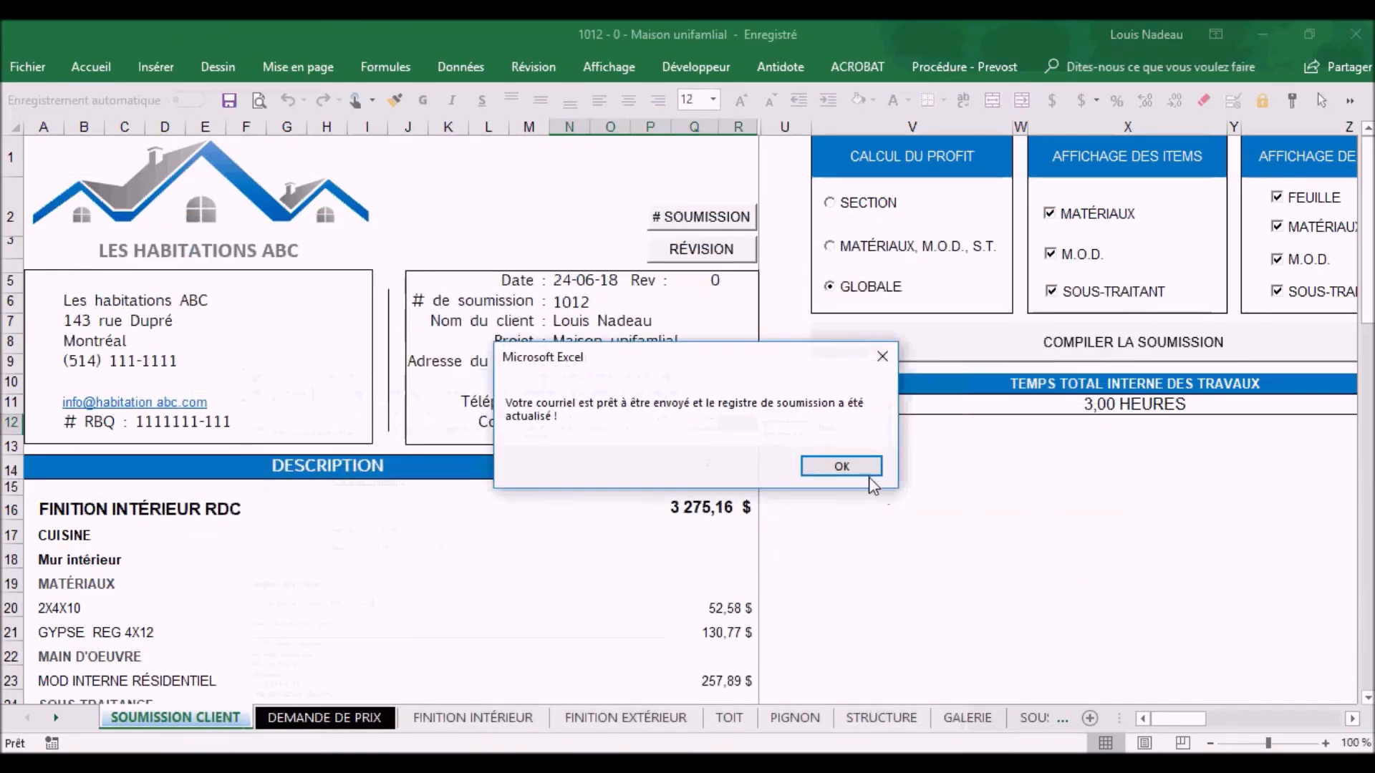
click(847, 469)
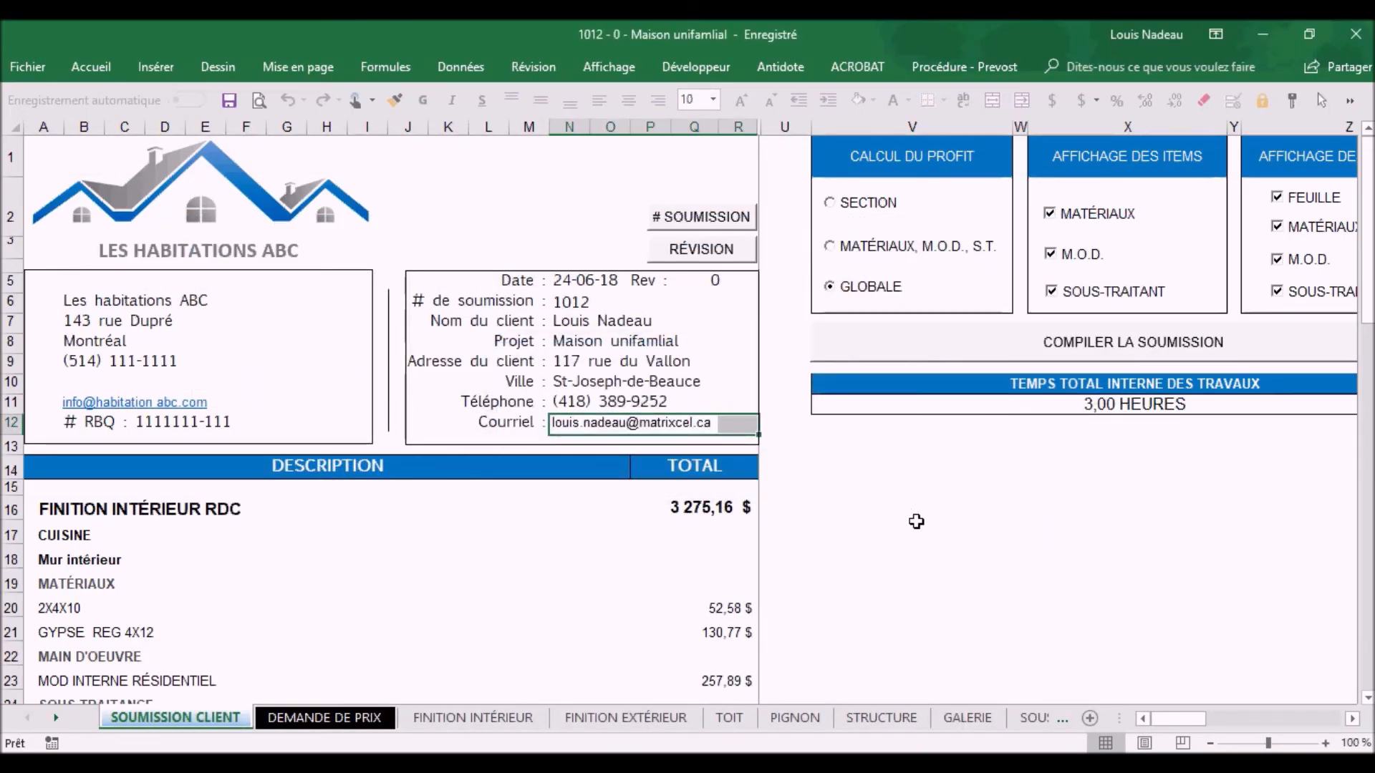
click(916, 523)
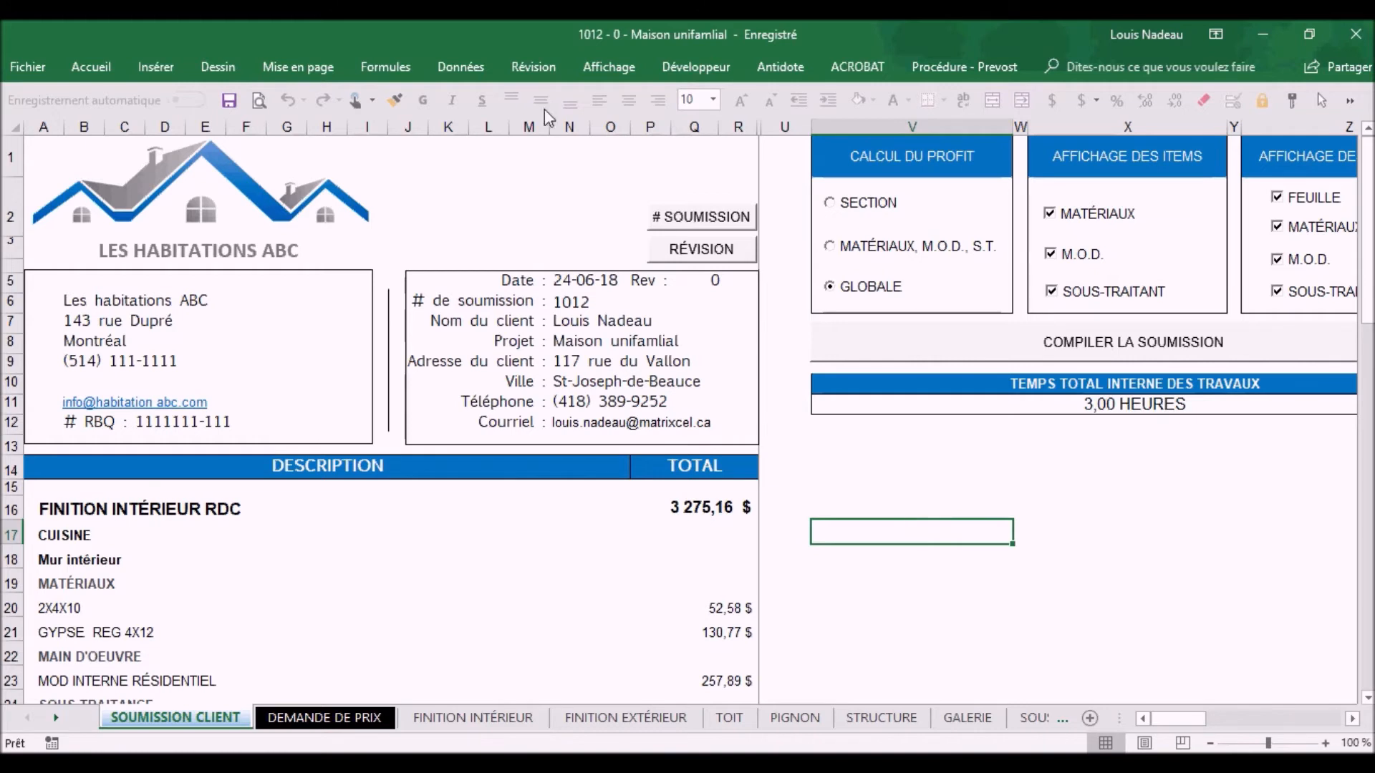
Create a new revision of the quote and set the MOD INTERNE RÉSIDENTIEL quantity to 10 hours on the FINITION INTÉRIEUR sheet
click(709, 252)
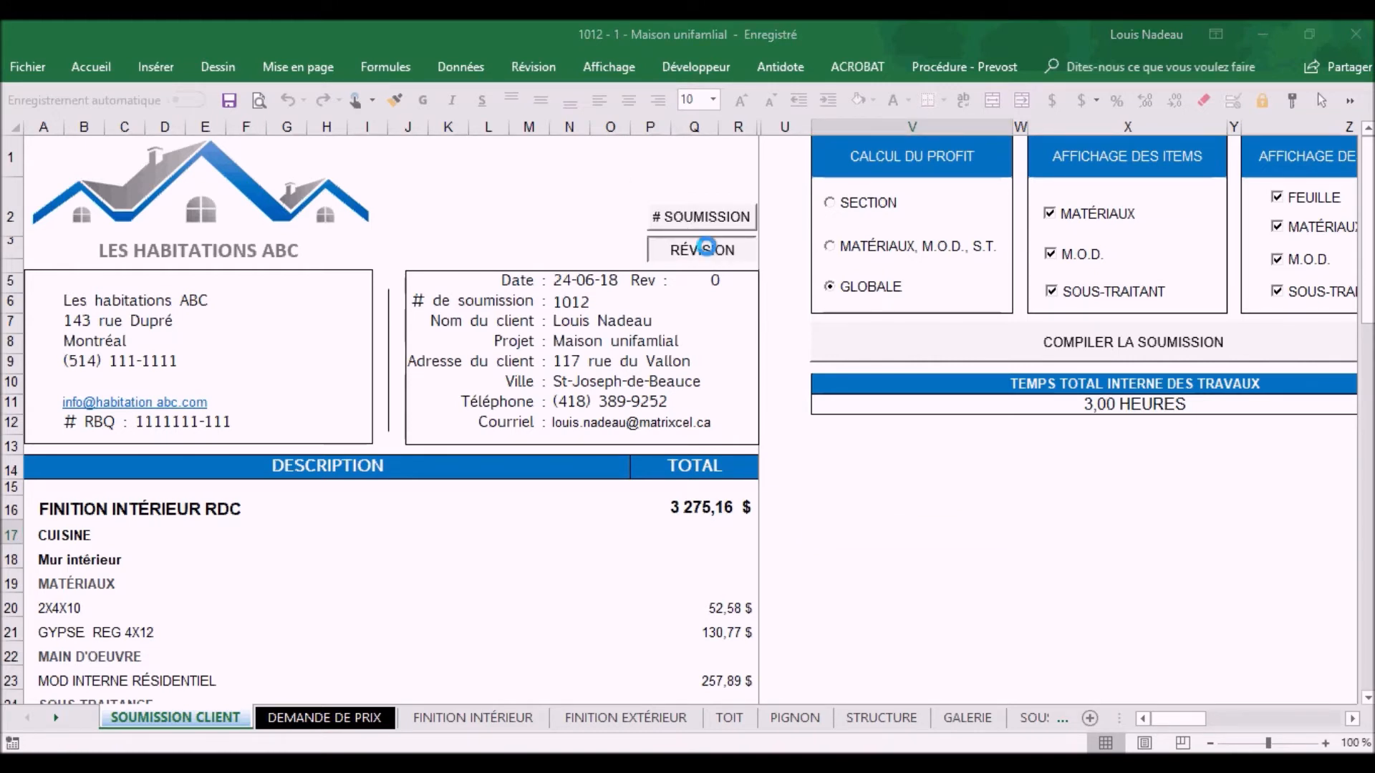
click(819, 466)
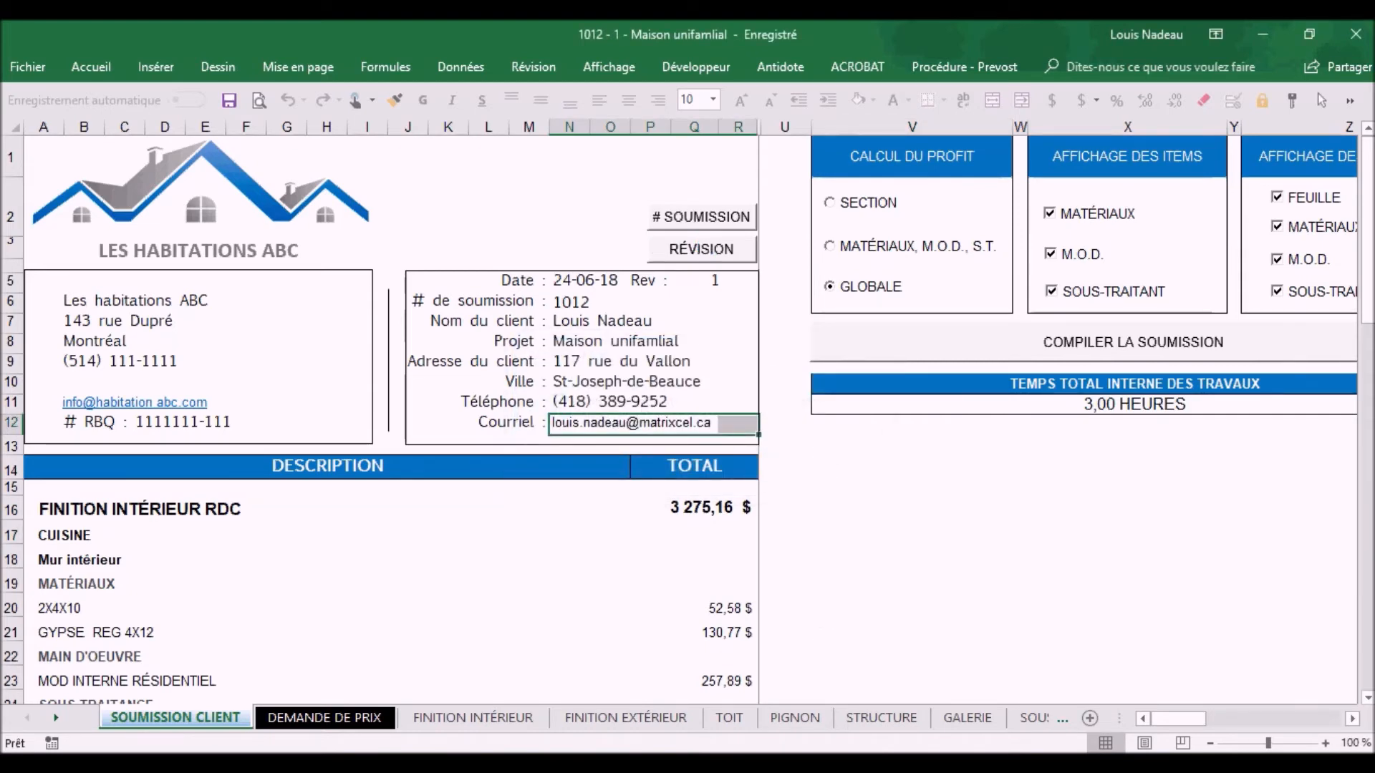
click(472, 718)
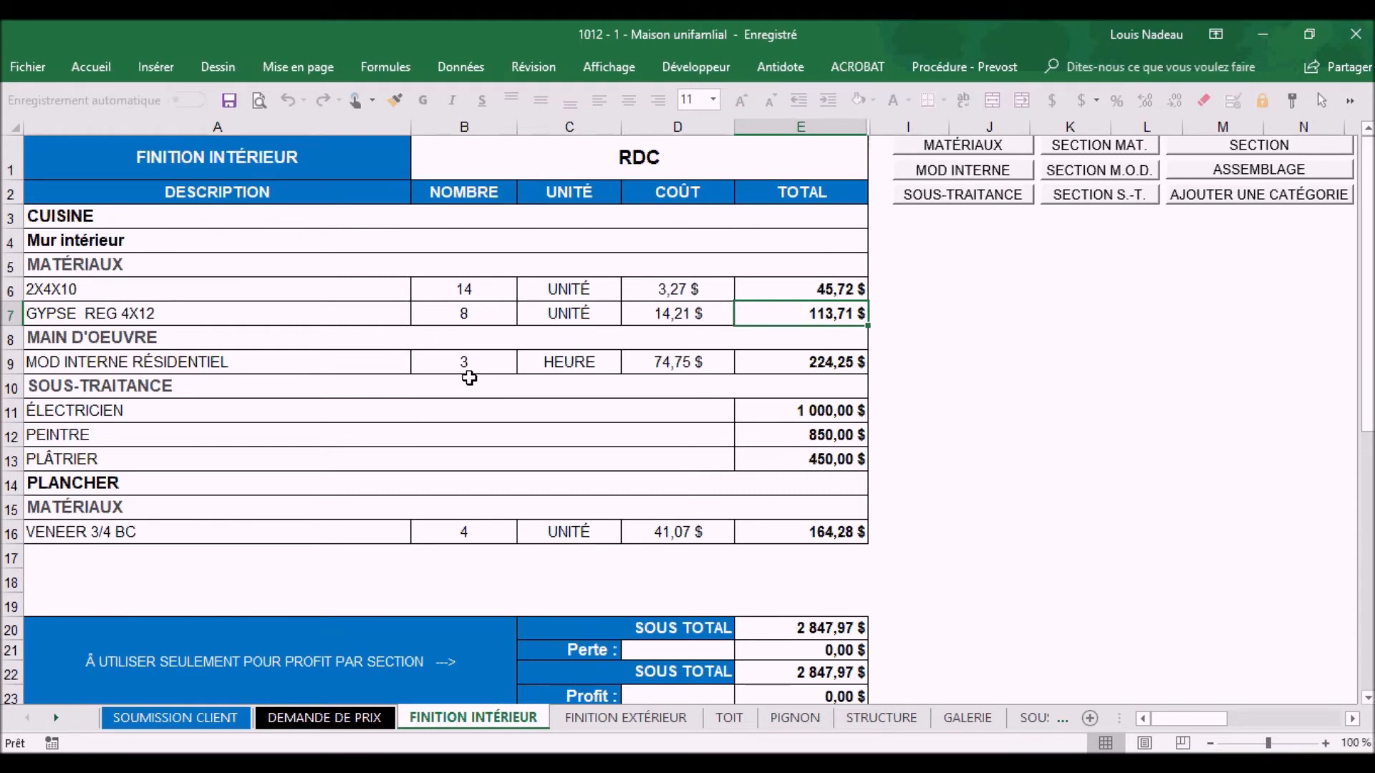
click(451, 363)
text(10)
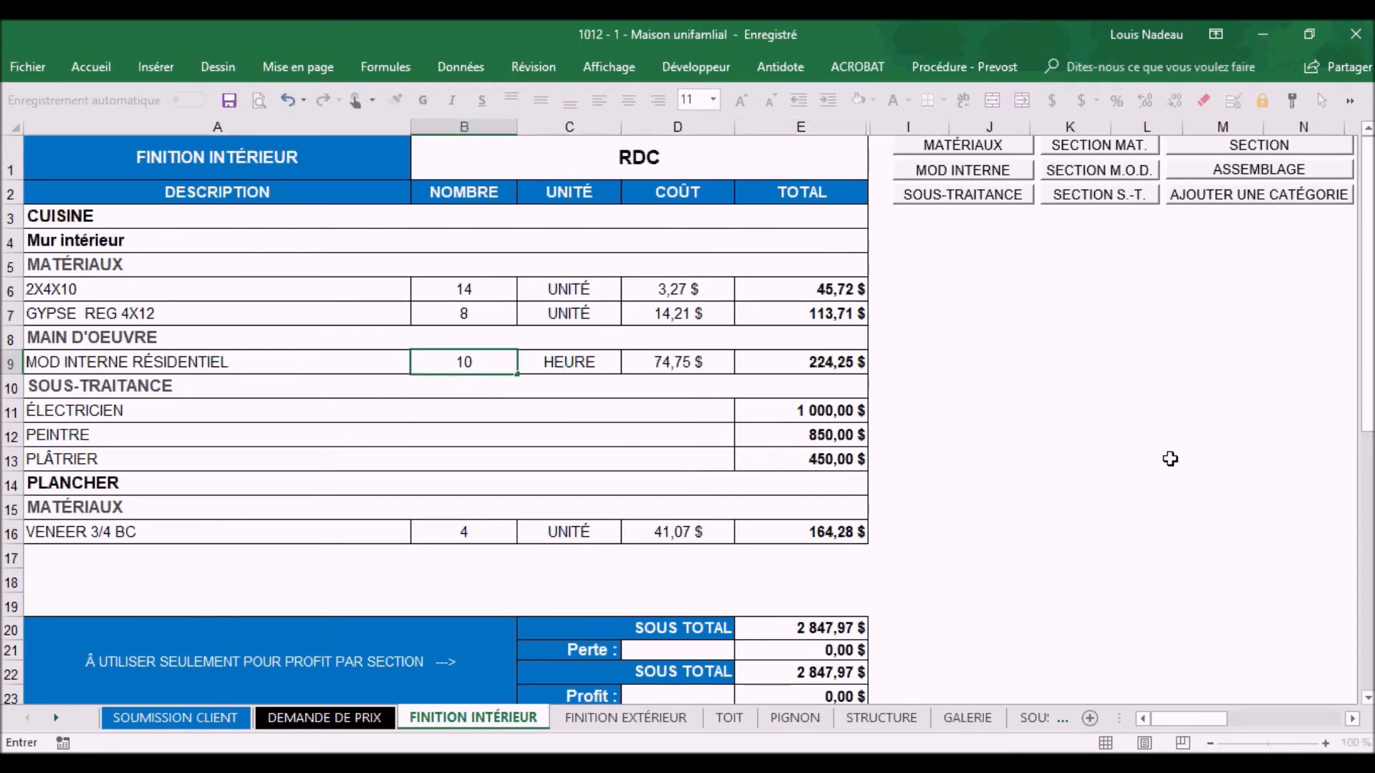
click(1036, 466)
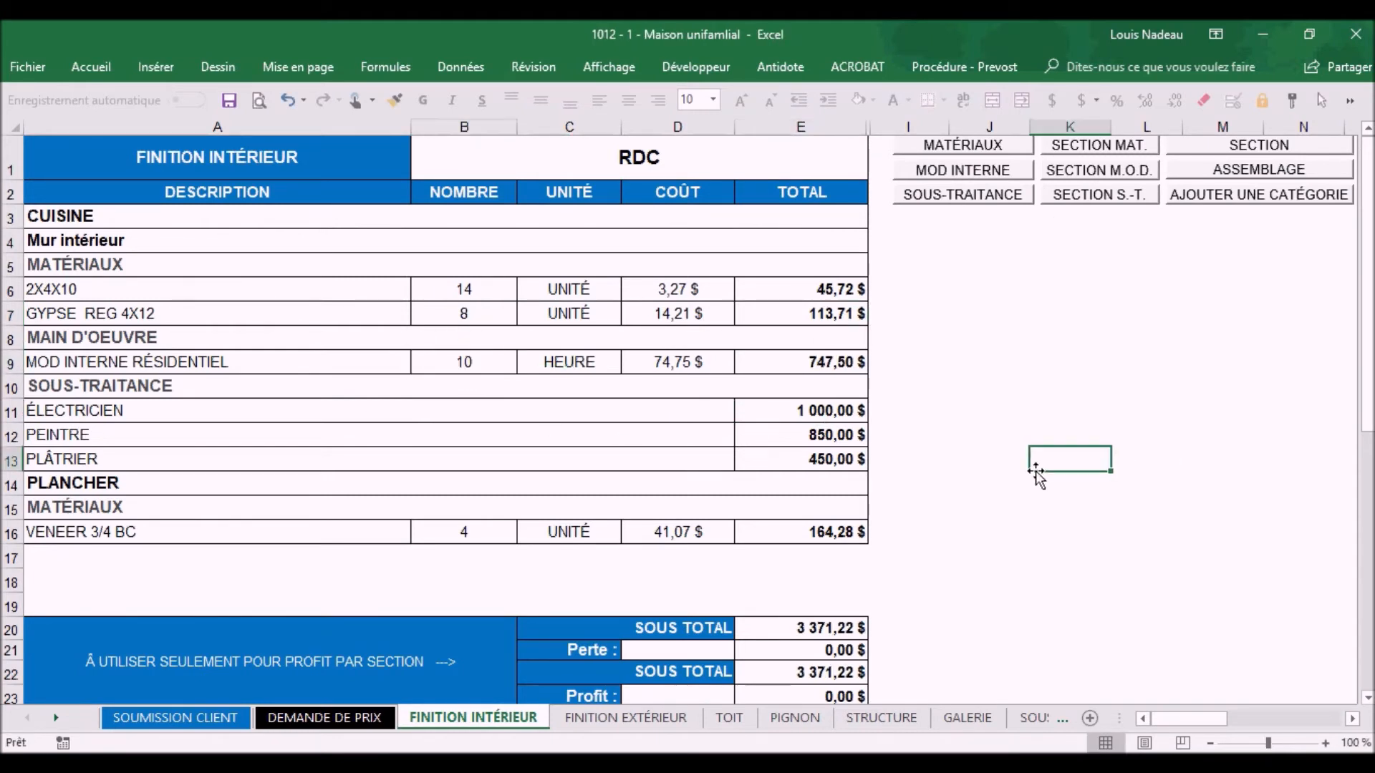
Recompile the quote on the SOUMISSION CLIENT sheet with a 10% global profit and review it down to the totals
click(208, 719)
click(965, 345)
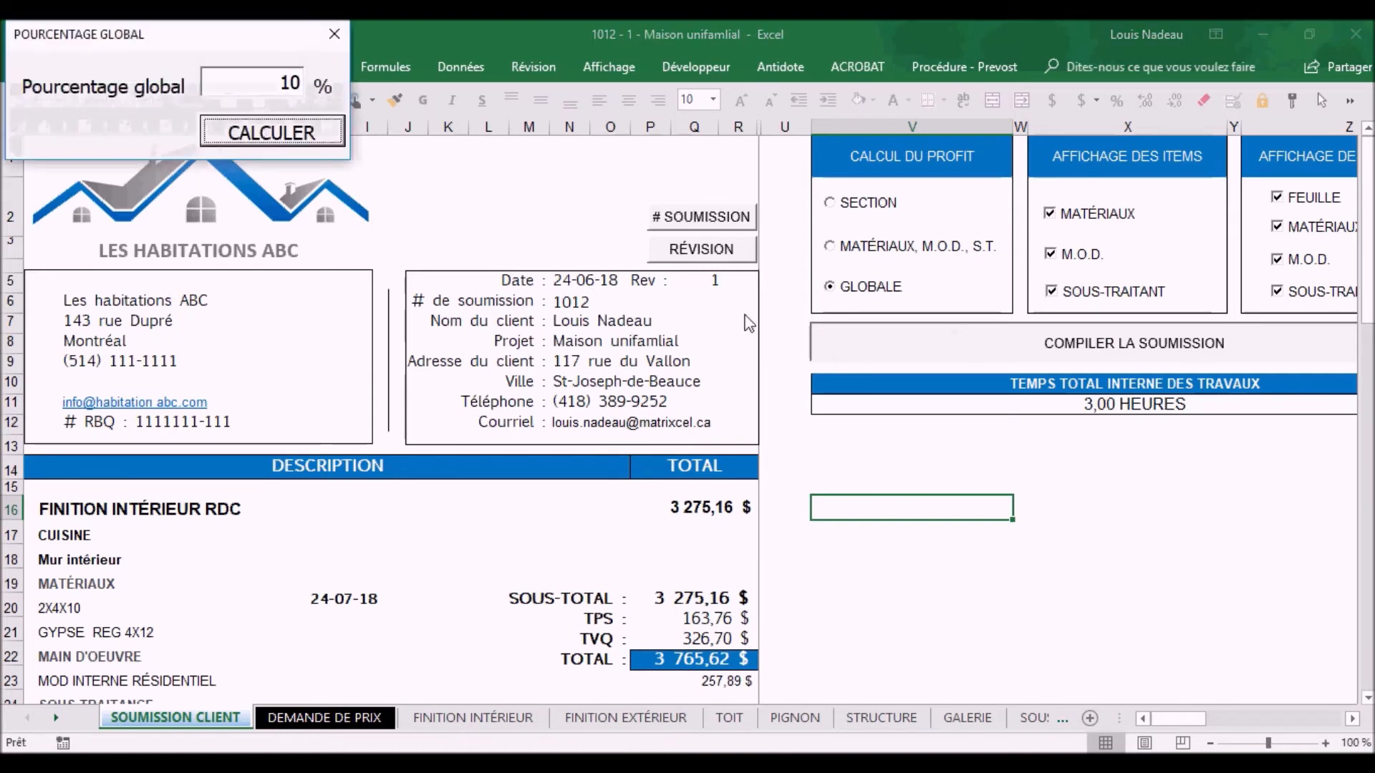
click(271, 133)
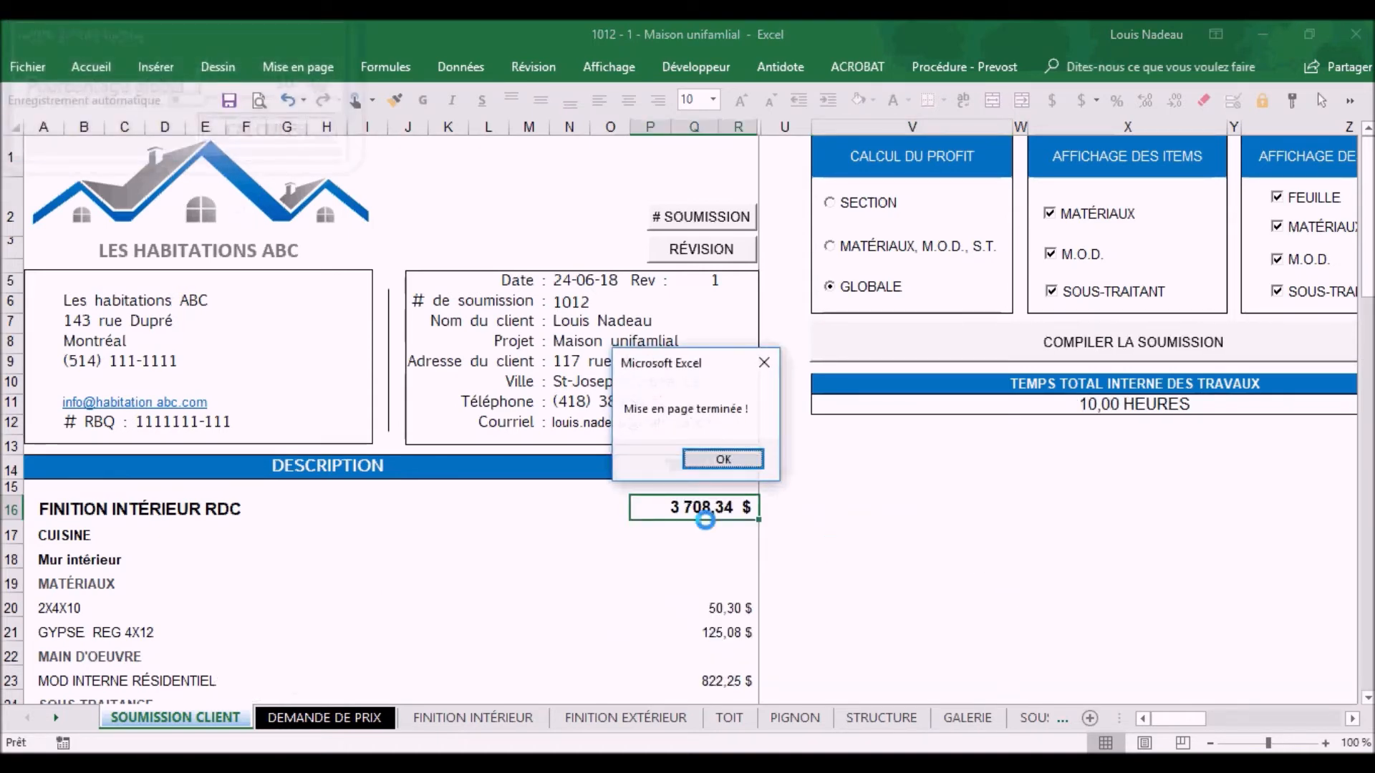
click(700, 458)
click(942, 558)
scroll(943, 558, down, 7)
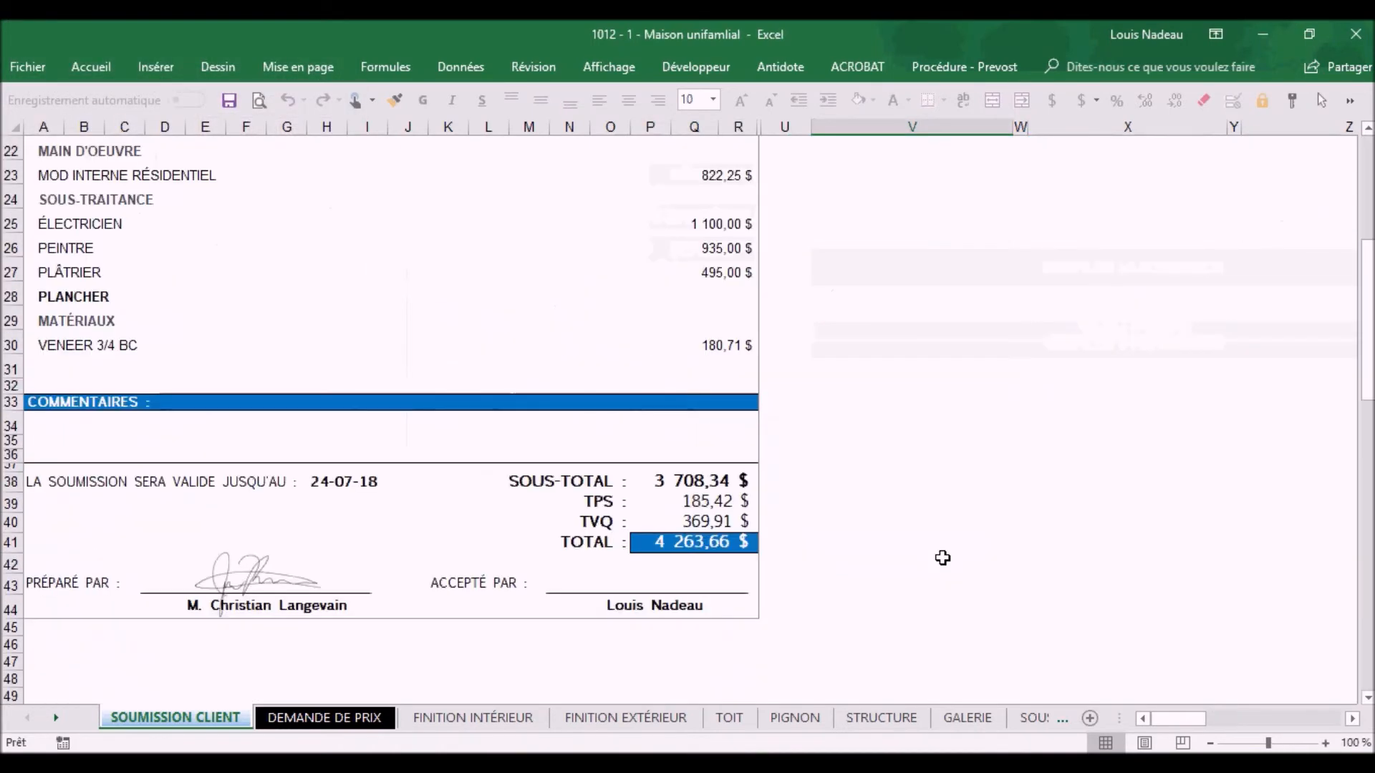
scroll(942, 558, up, 7)
Generate the client e-mail with the revised quote attached as a PDF, and open the attachment to check its header and revision before closing it
drag(1178, 718, 1273, 719)
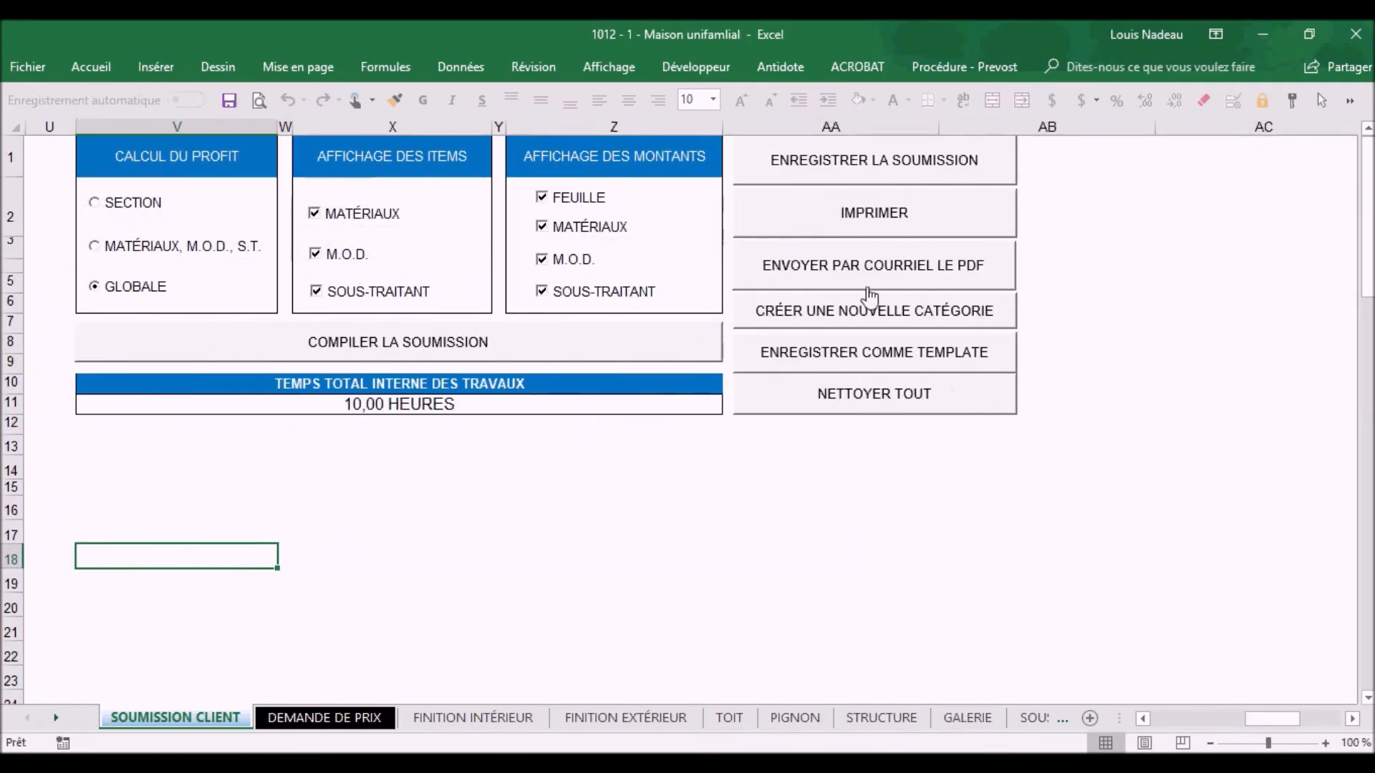
click(851, 261)
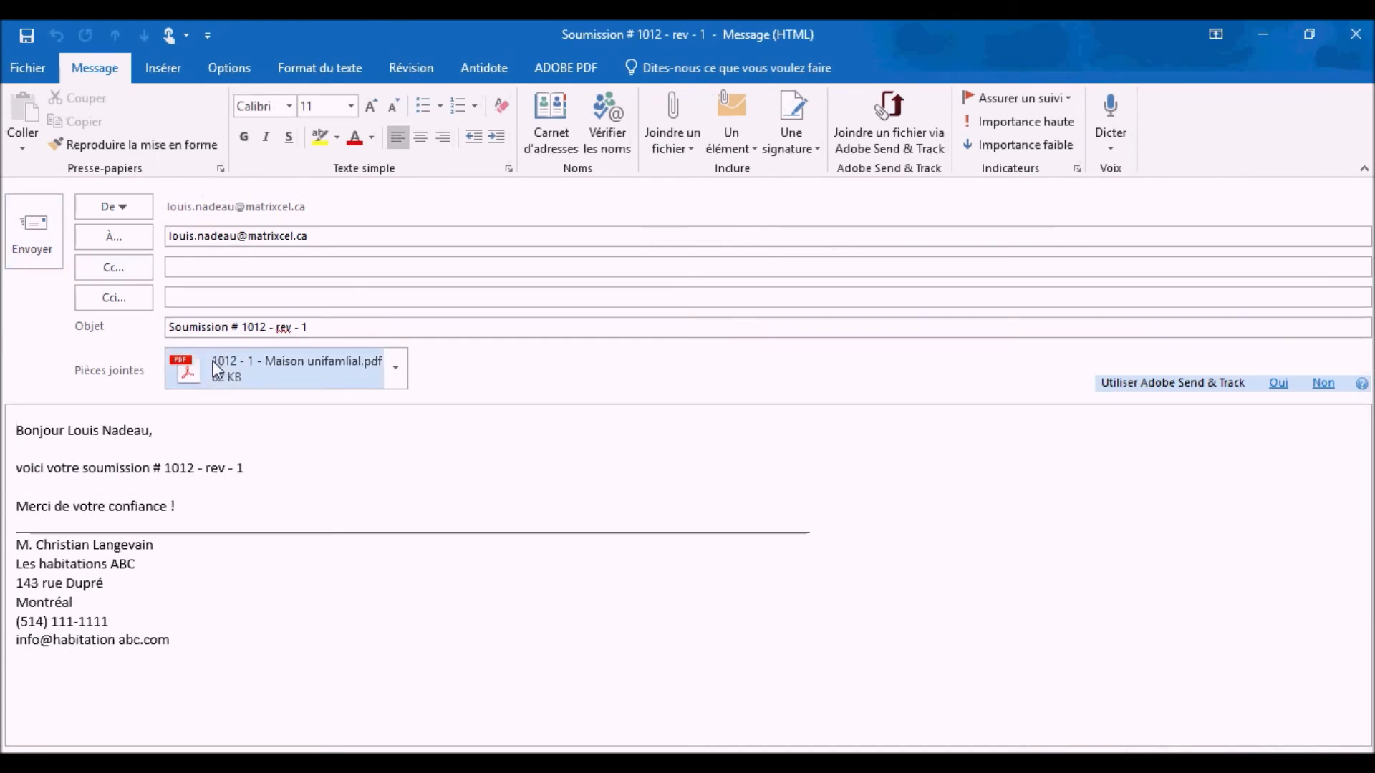
click(286, 374)
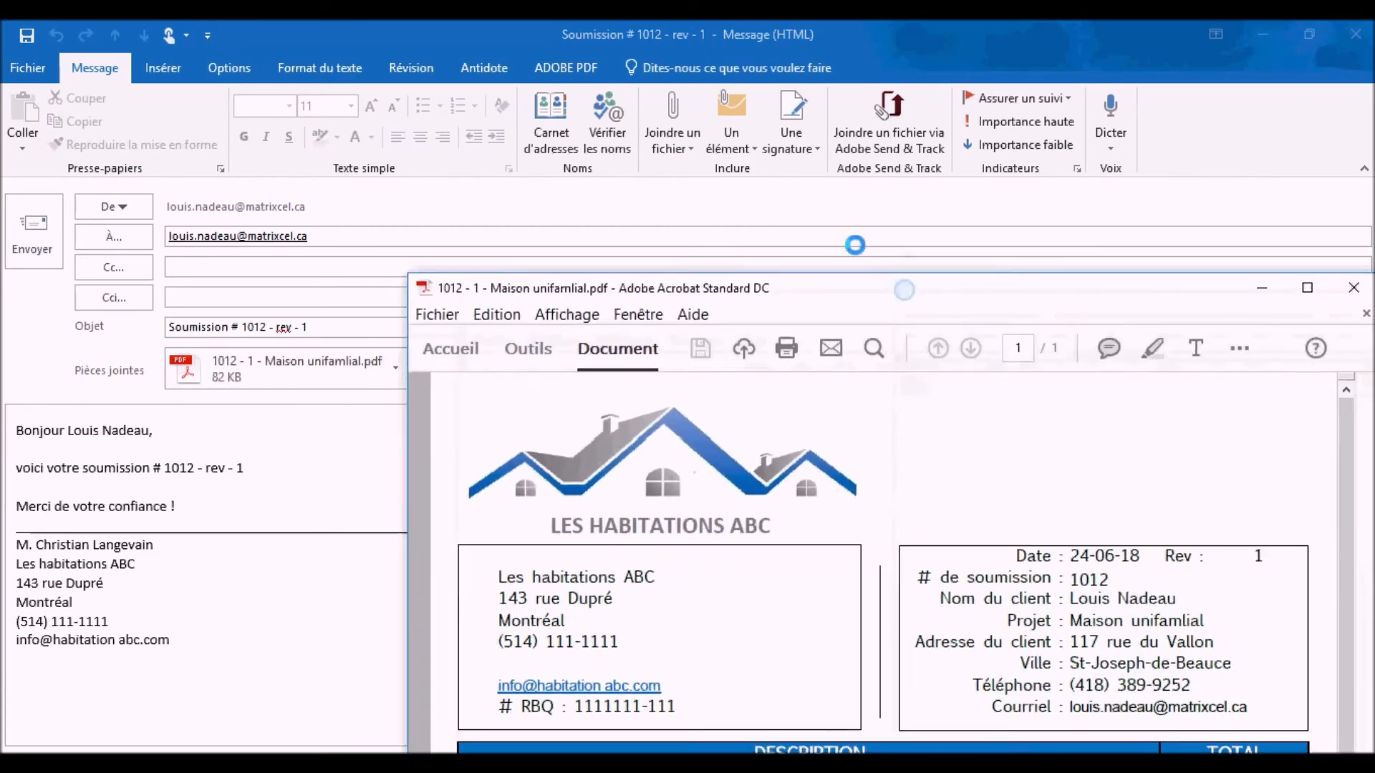
scroll(1161, 389, down, 10)
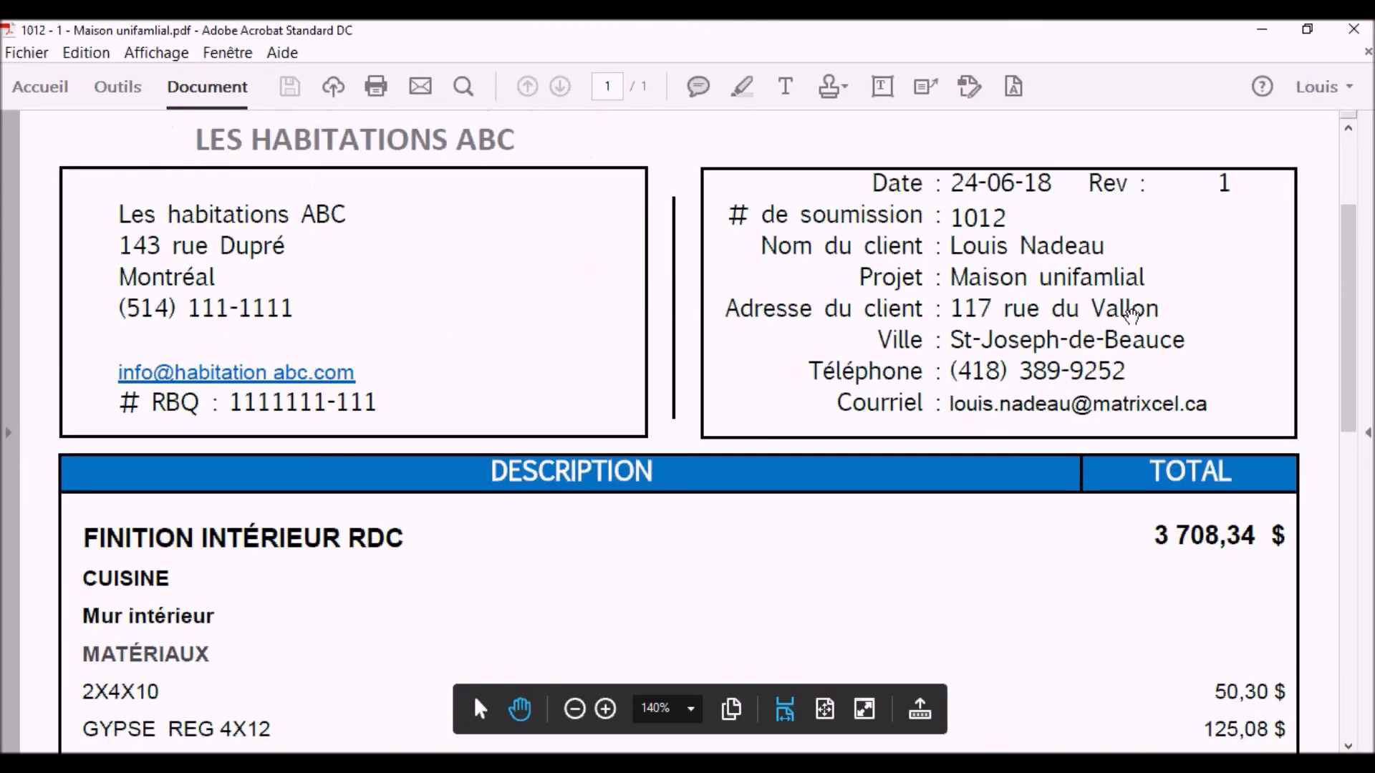
scroll(1130, 331, up, 10)
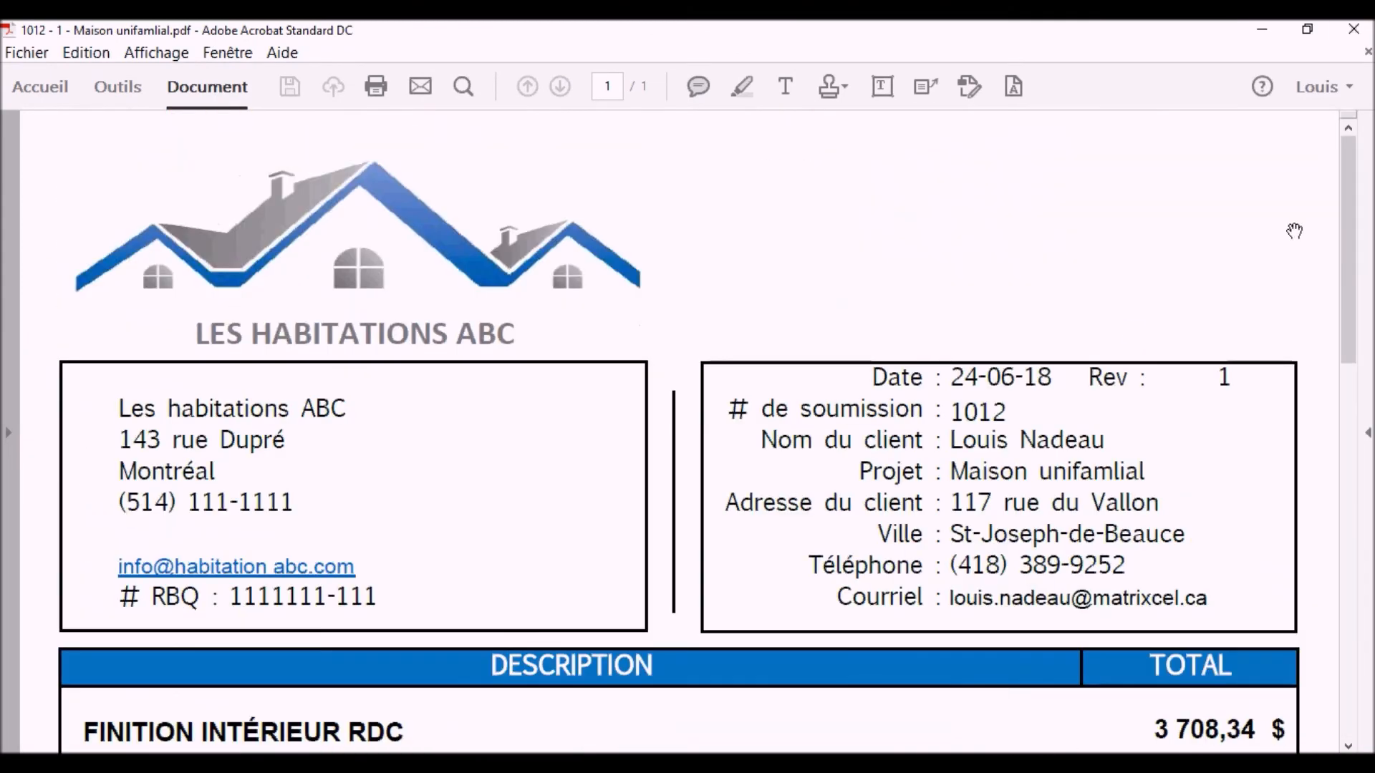
click(1354, 28)
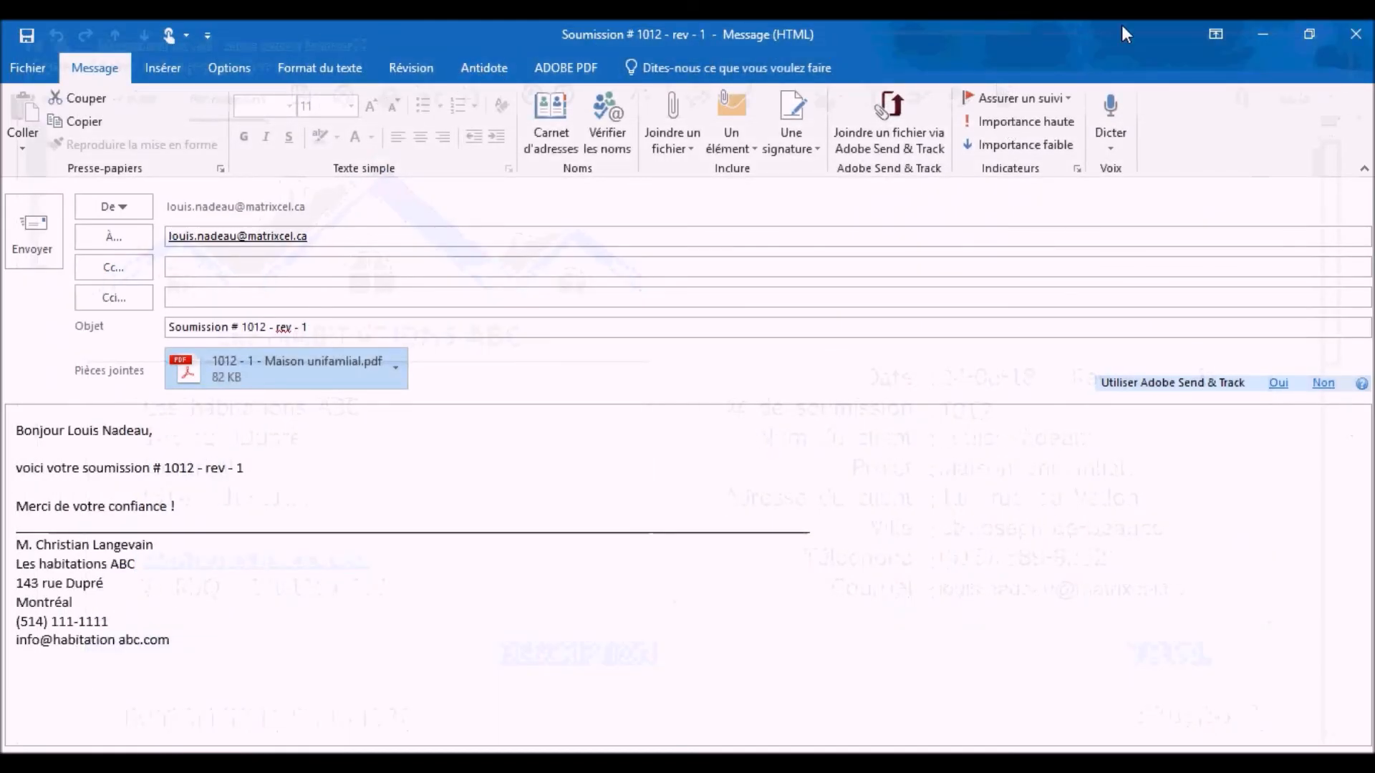
Minimize the e-mail draft, dismiss the completion notice, and switch to the Soumissions folder in File Explorer to view the saved quote files
click(1263, 34)
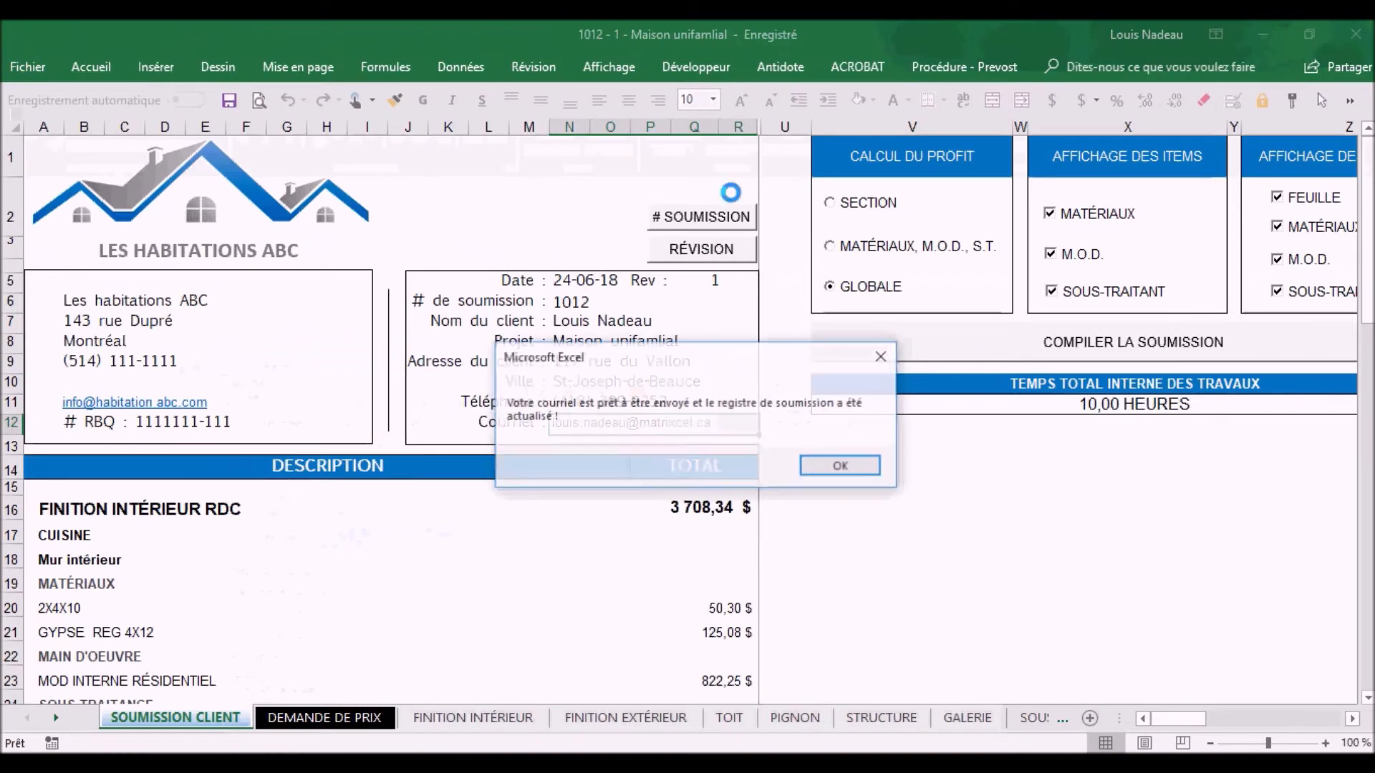
click(842, 466)
mouse_move(422, 765)
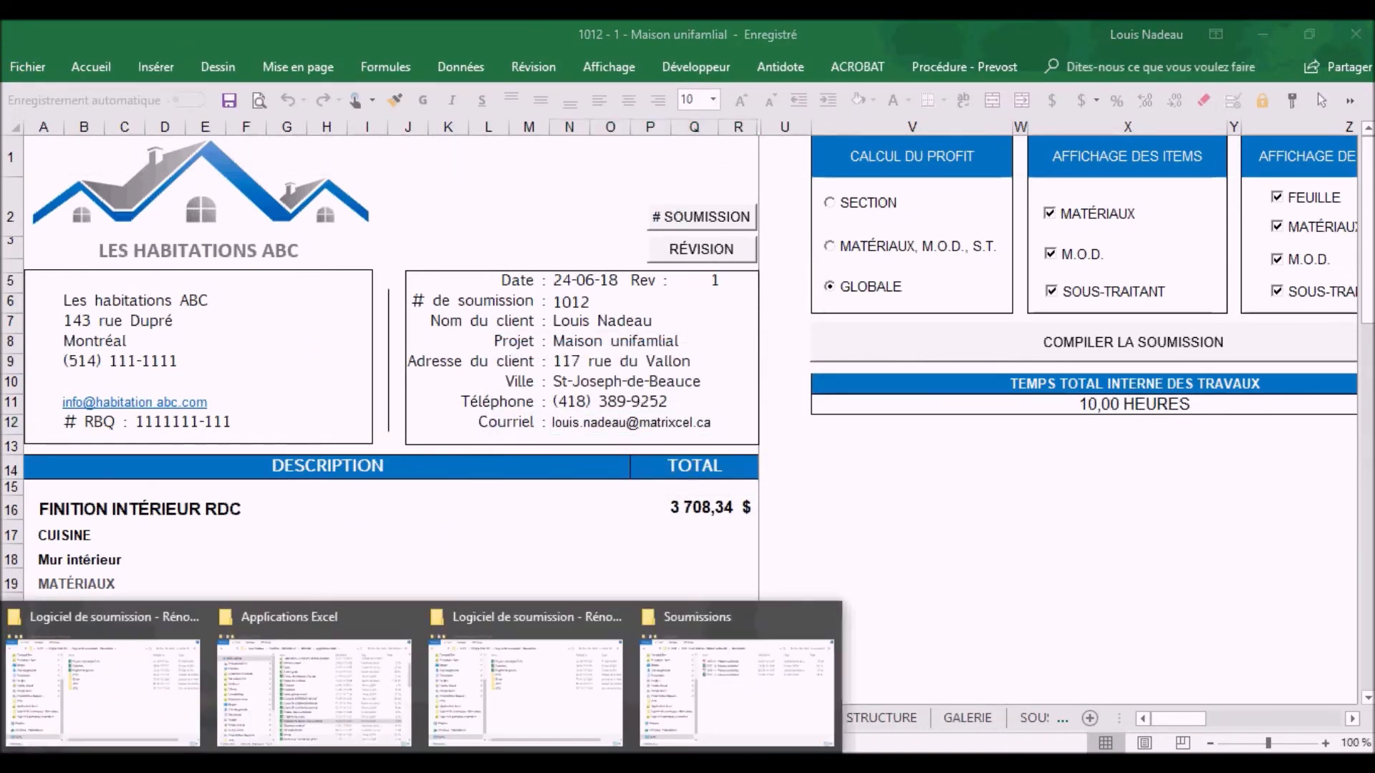
click(687, 684)
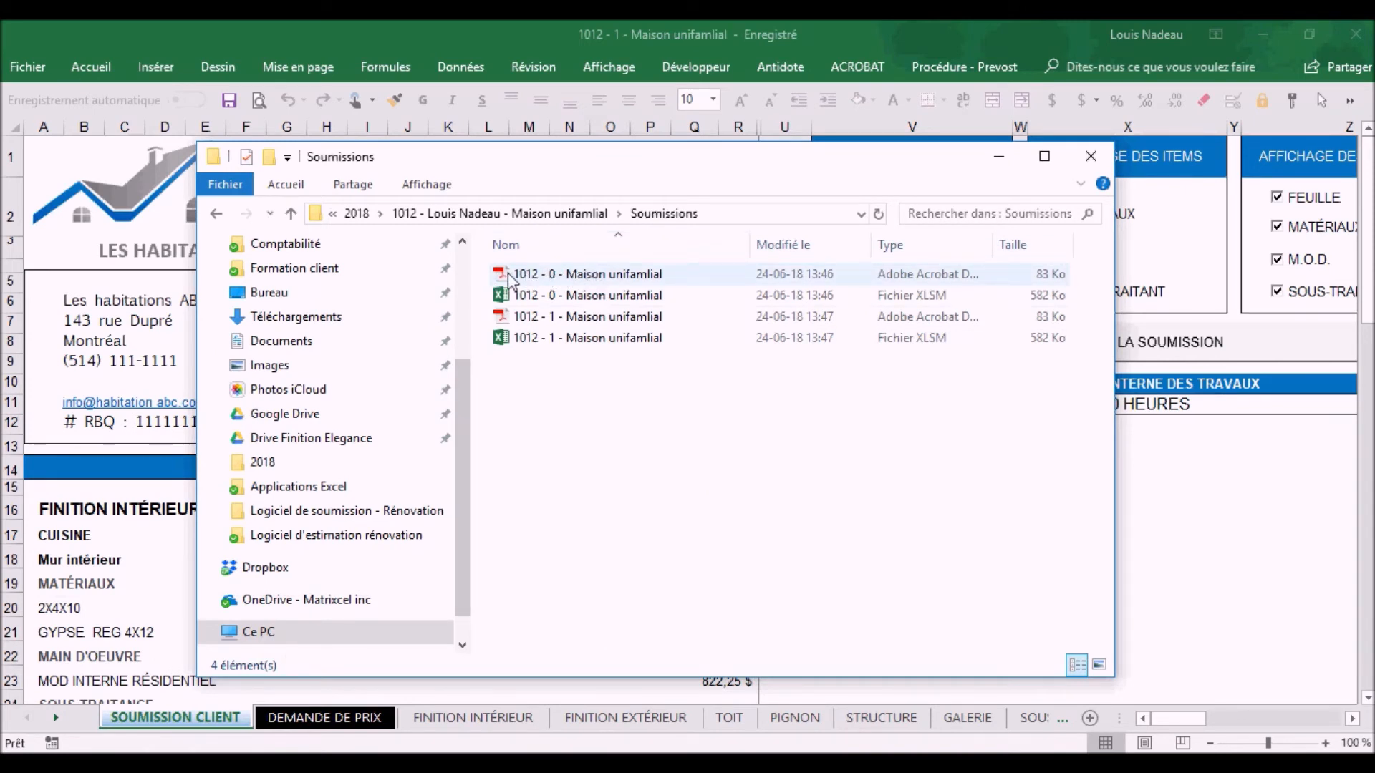
Open the Registre de soumissions workbook from the Logiciel de soumission - Rénovation folder on the C: drive
click(357, 215)
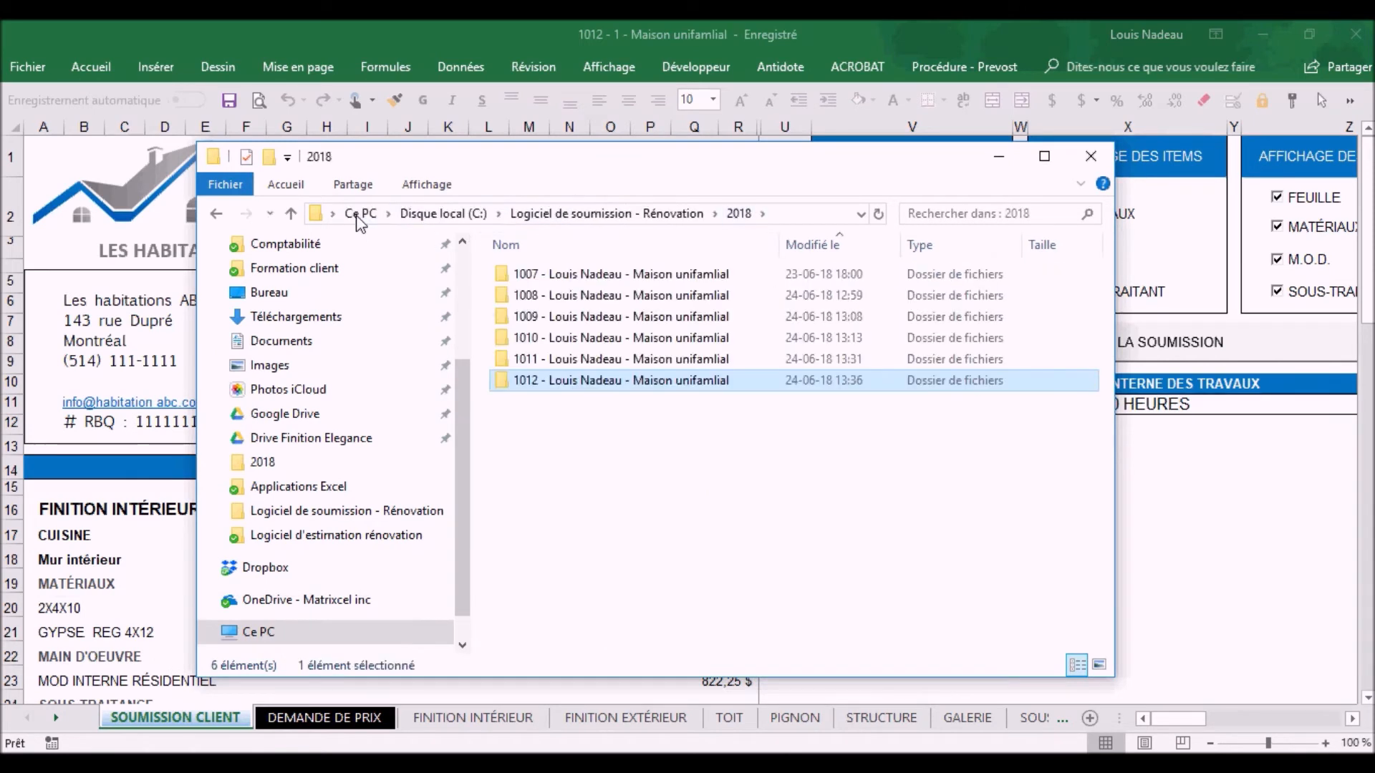
click(437, 214)
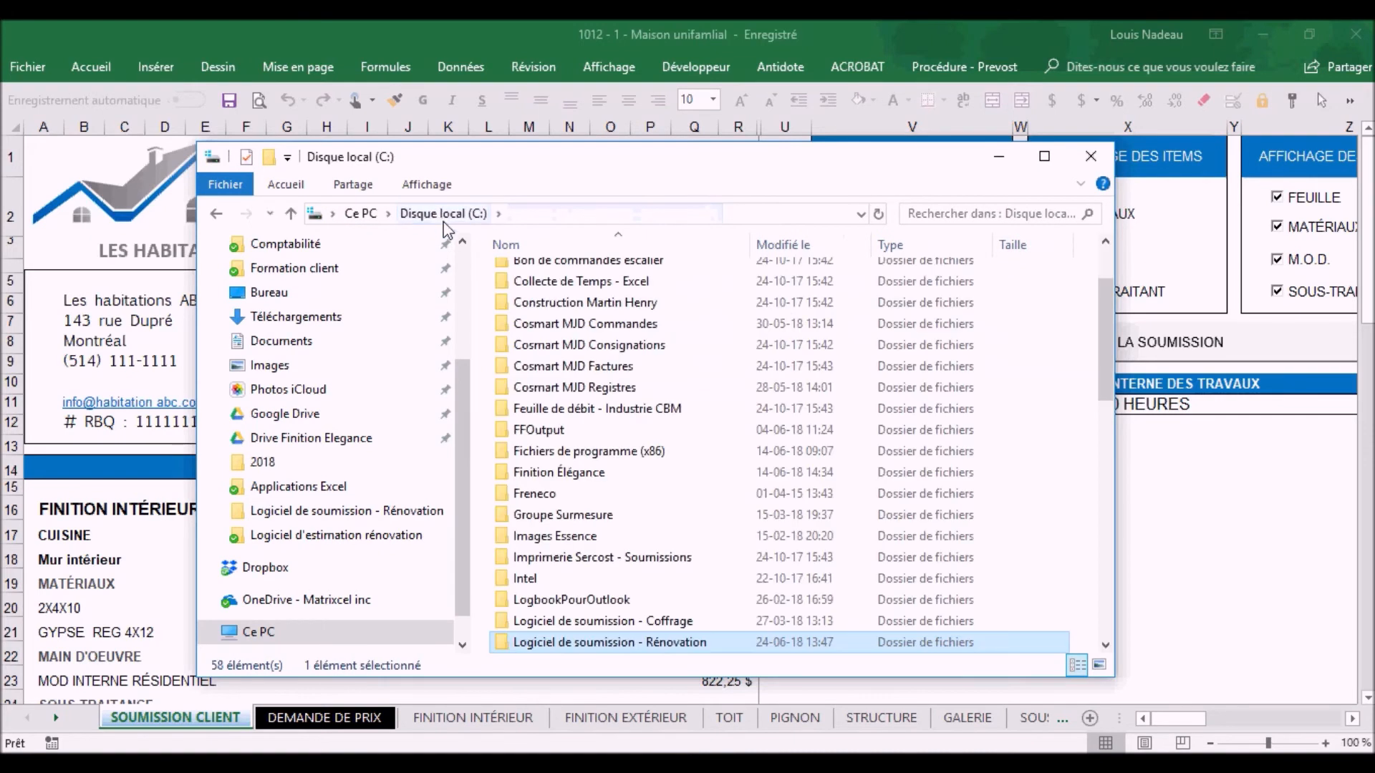
double_click(652, 643)
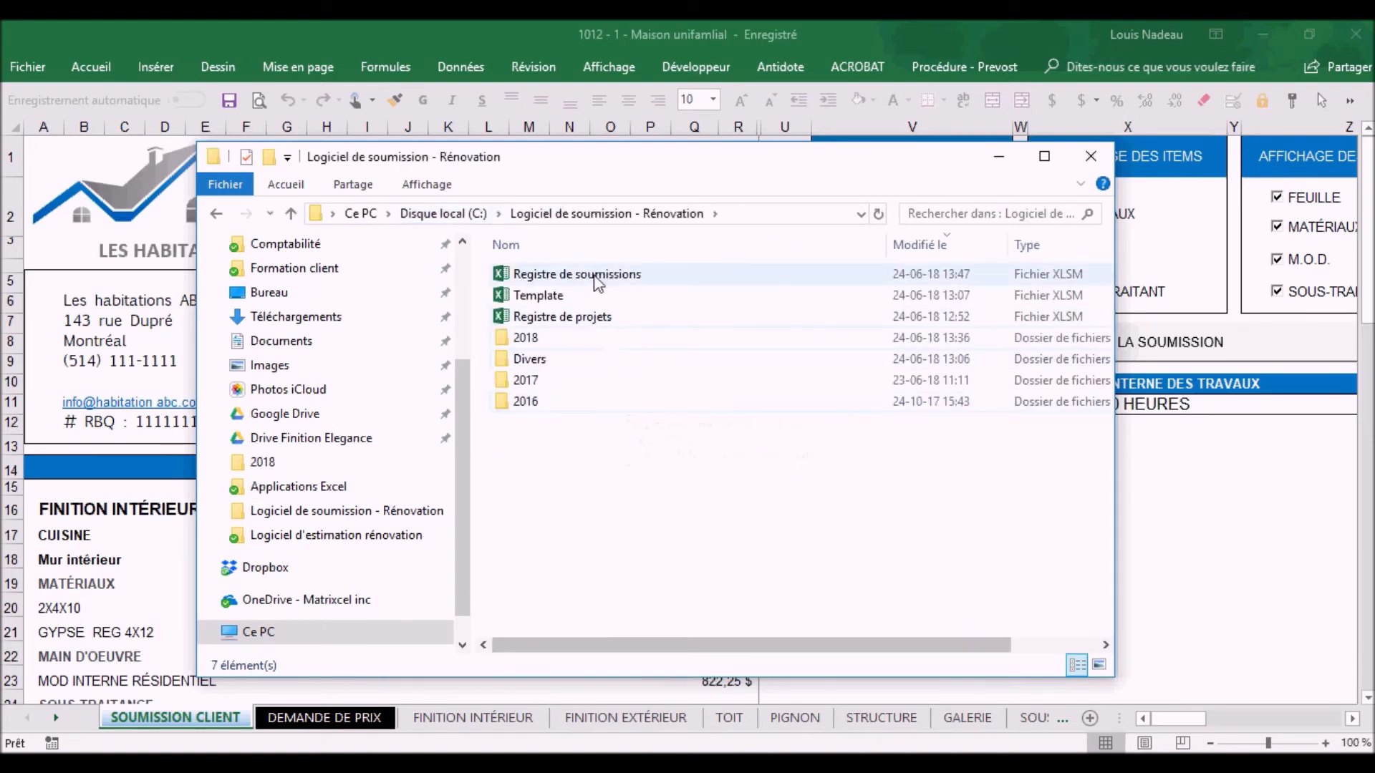
click(598, 276)
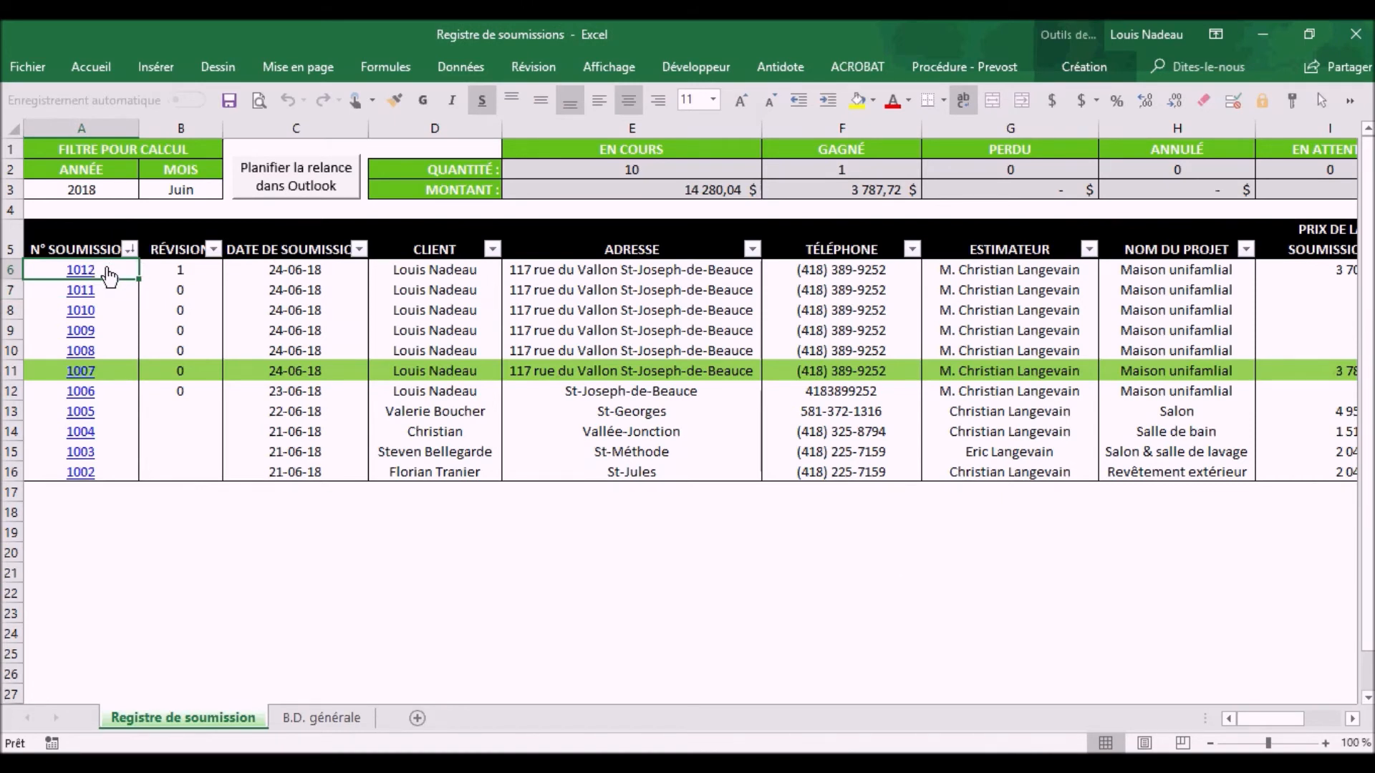
Review the newest quote's row in the register, from its date, client and phone to its price, status and follow-up date
click(295, 270)
click(423, 270)
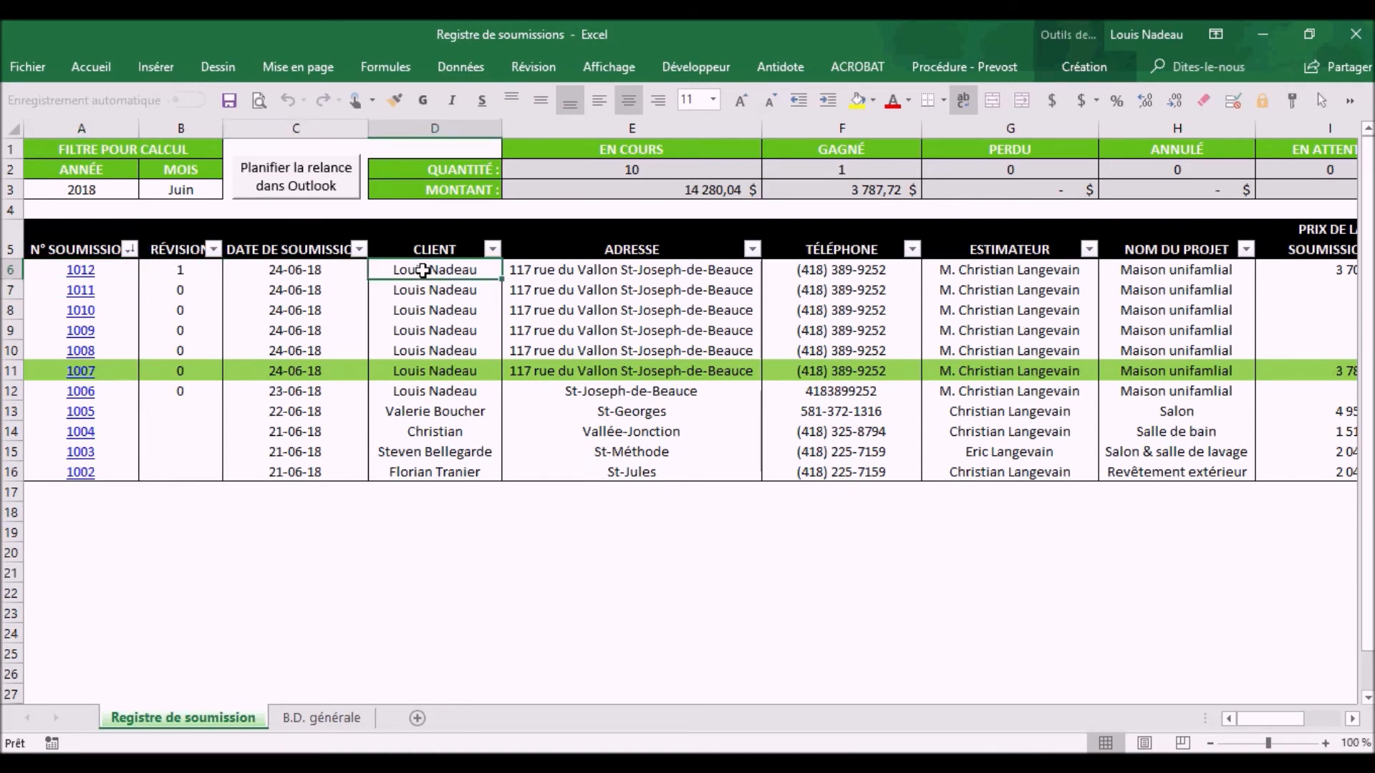
click(882, 270)
drag(1289, 721, 1309, 721)
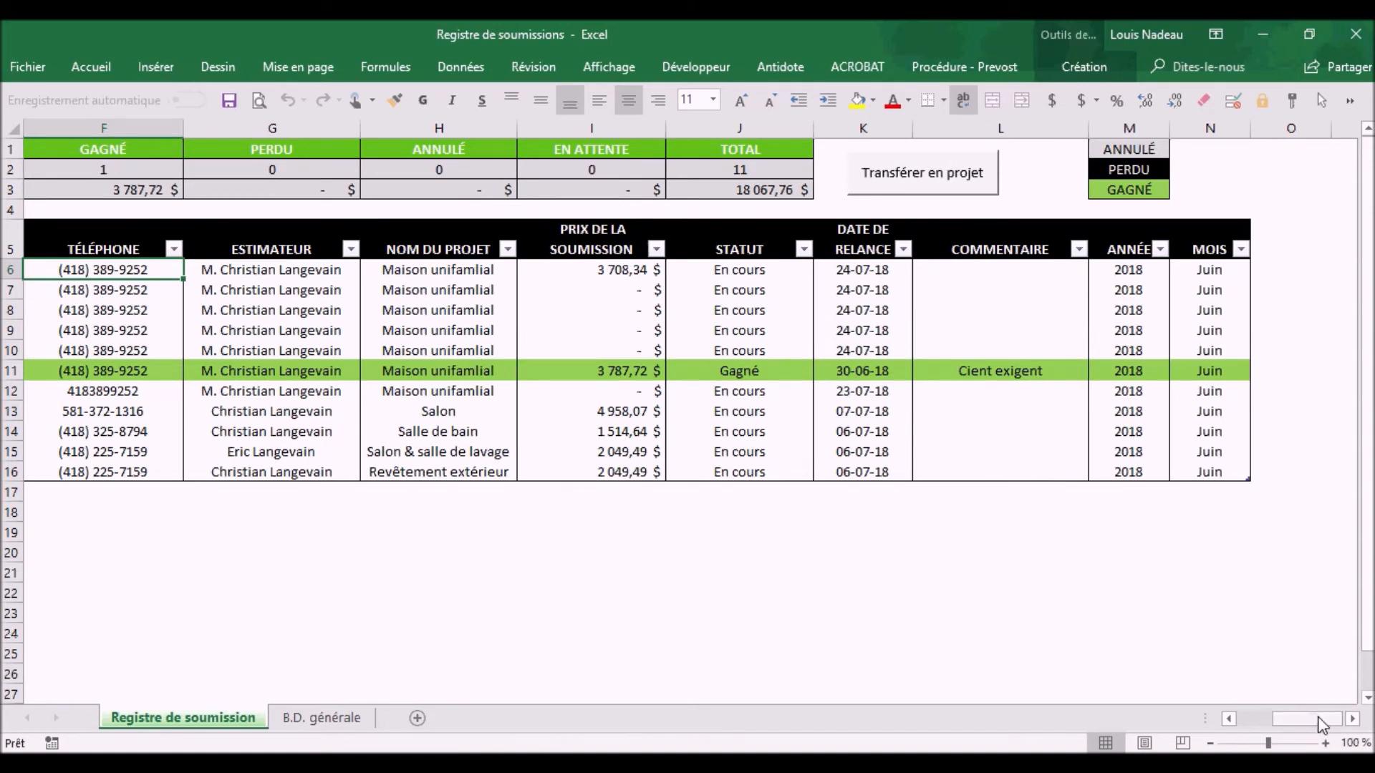
key(Right)
key(Right)
key(Right)
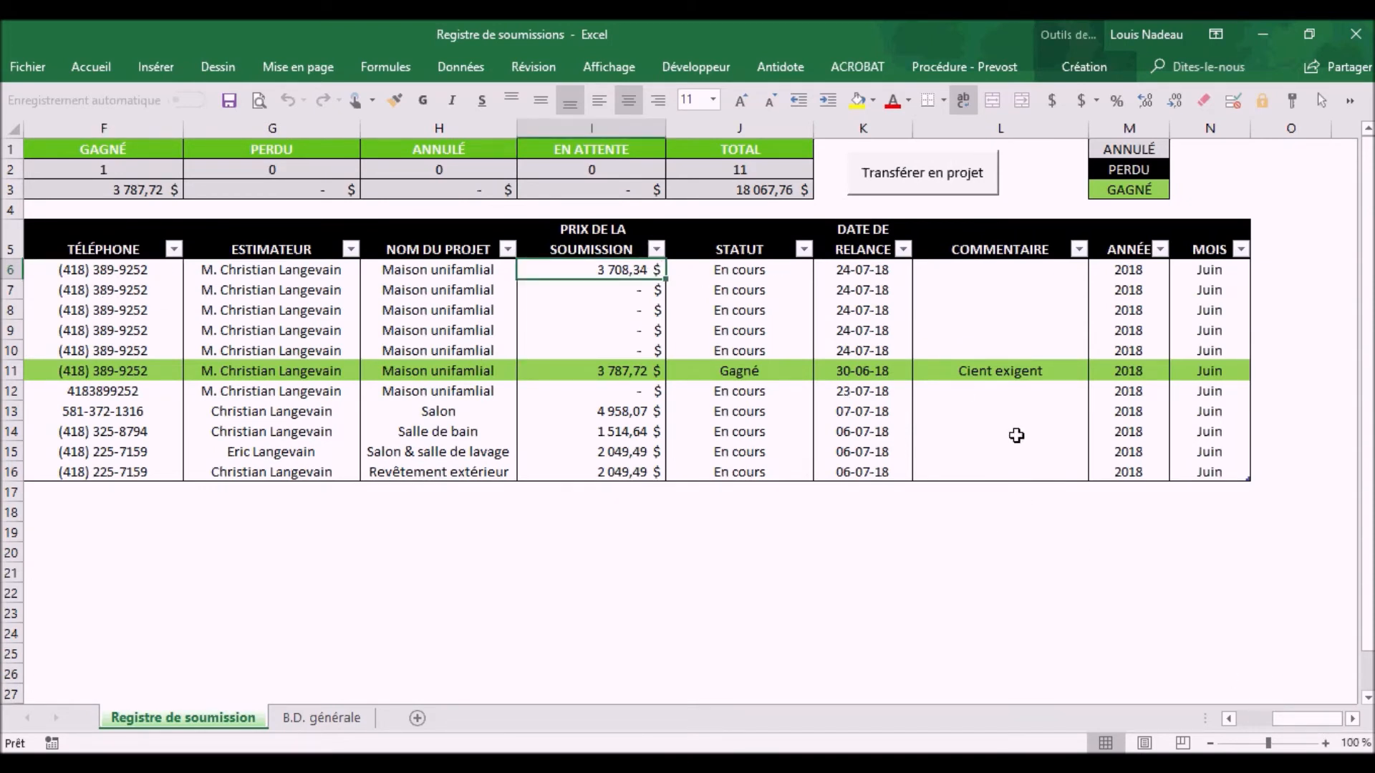
drag(1300, 720, 1229, 693)
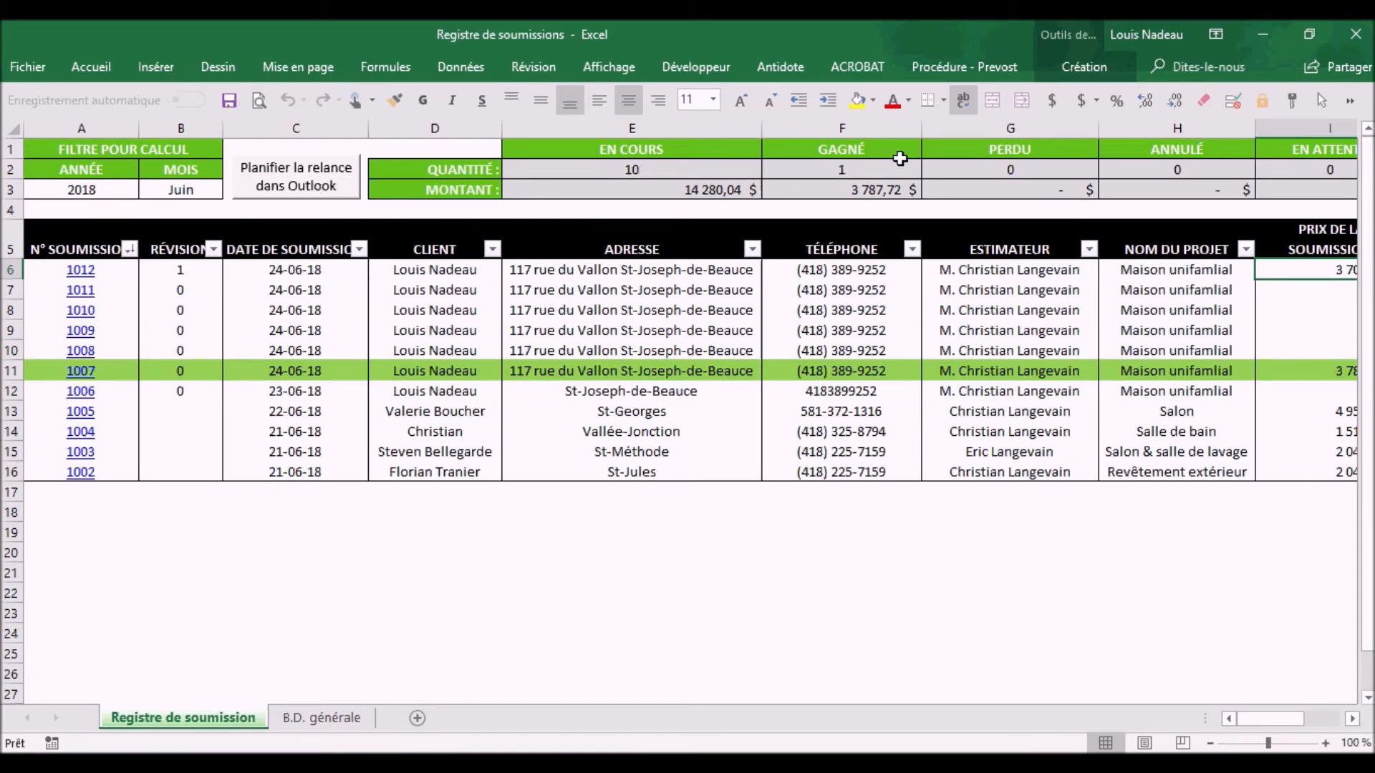
Set the MOIS calculation filter of the register to * so that it covers all months
click(188, 192)
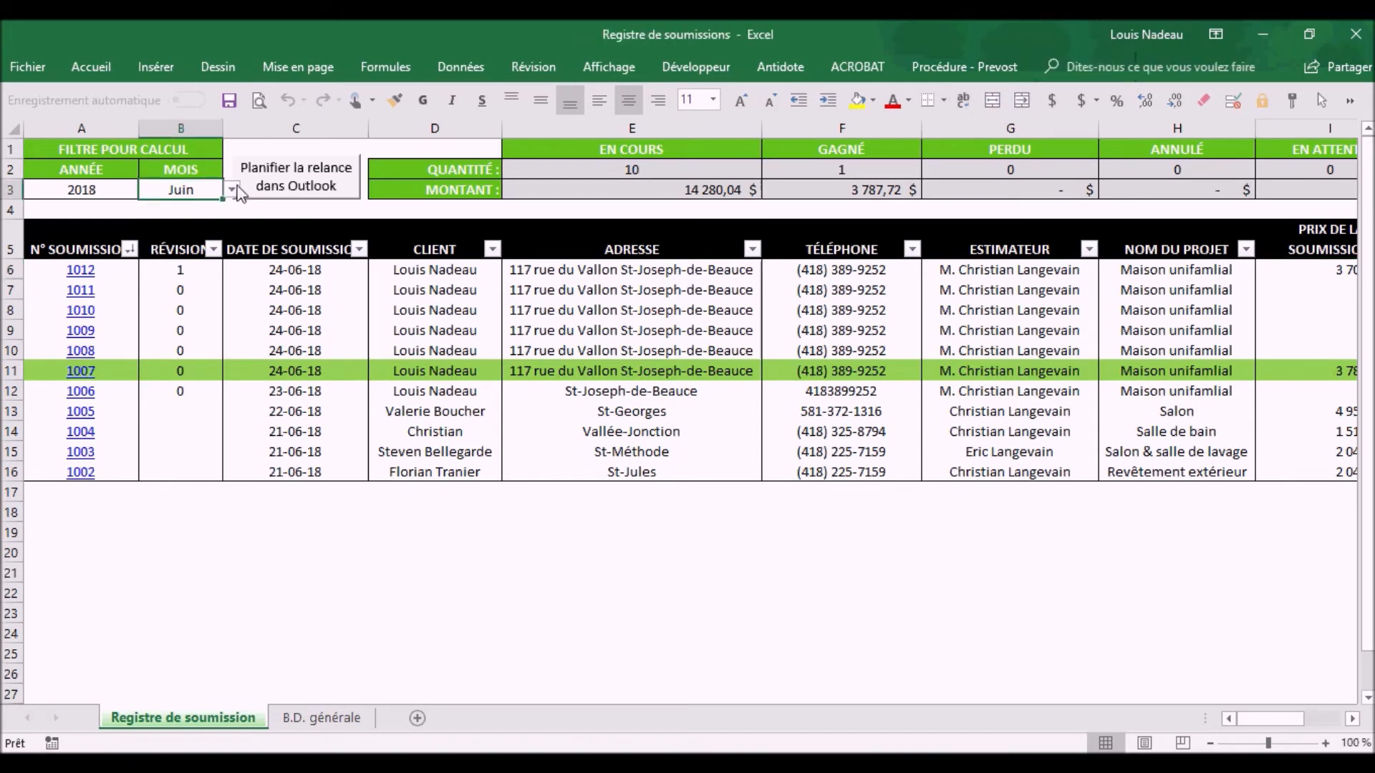
click(231, 192)
scroll(222, 272, up, 2)
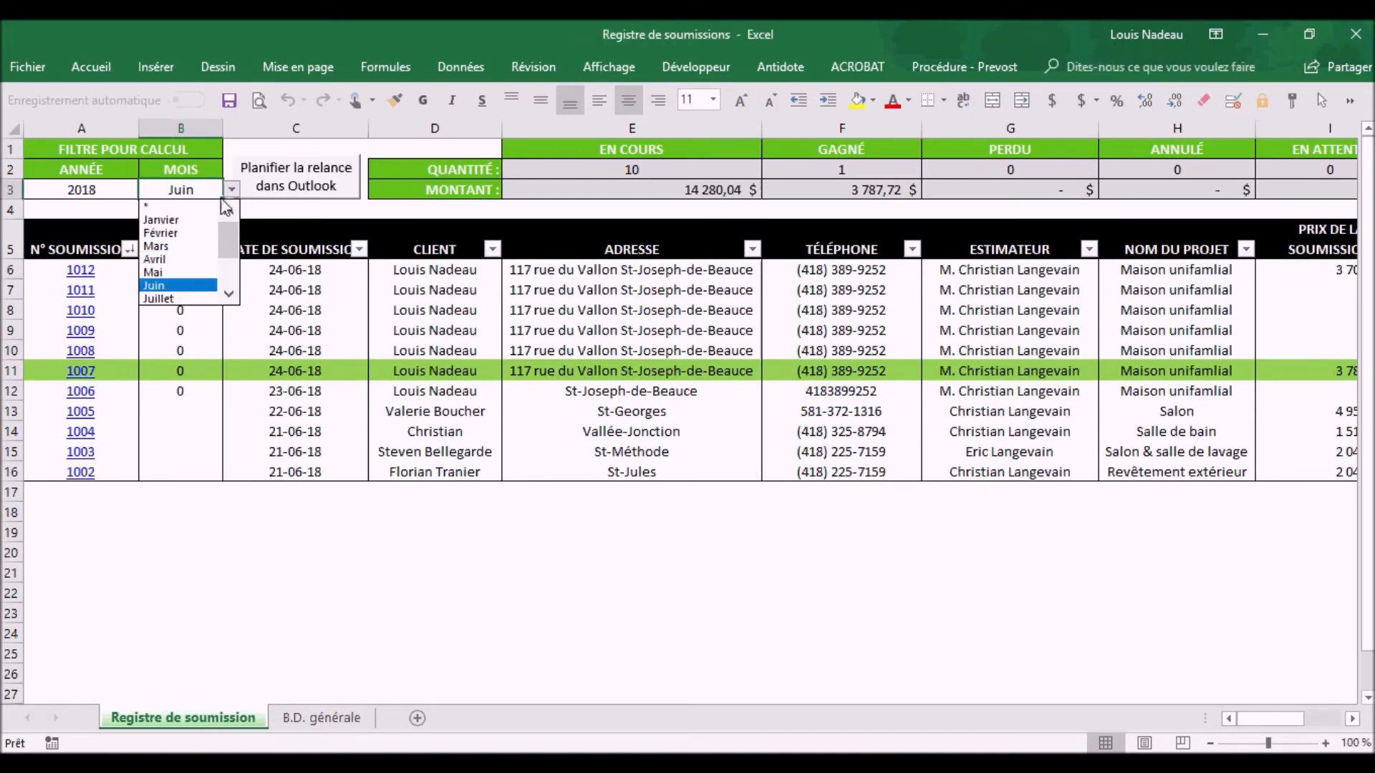
click(175, 206)
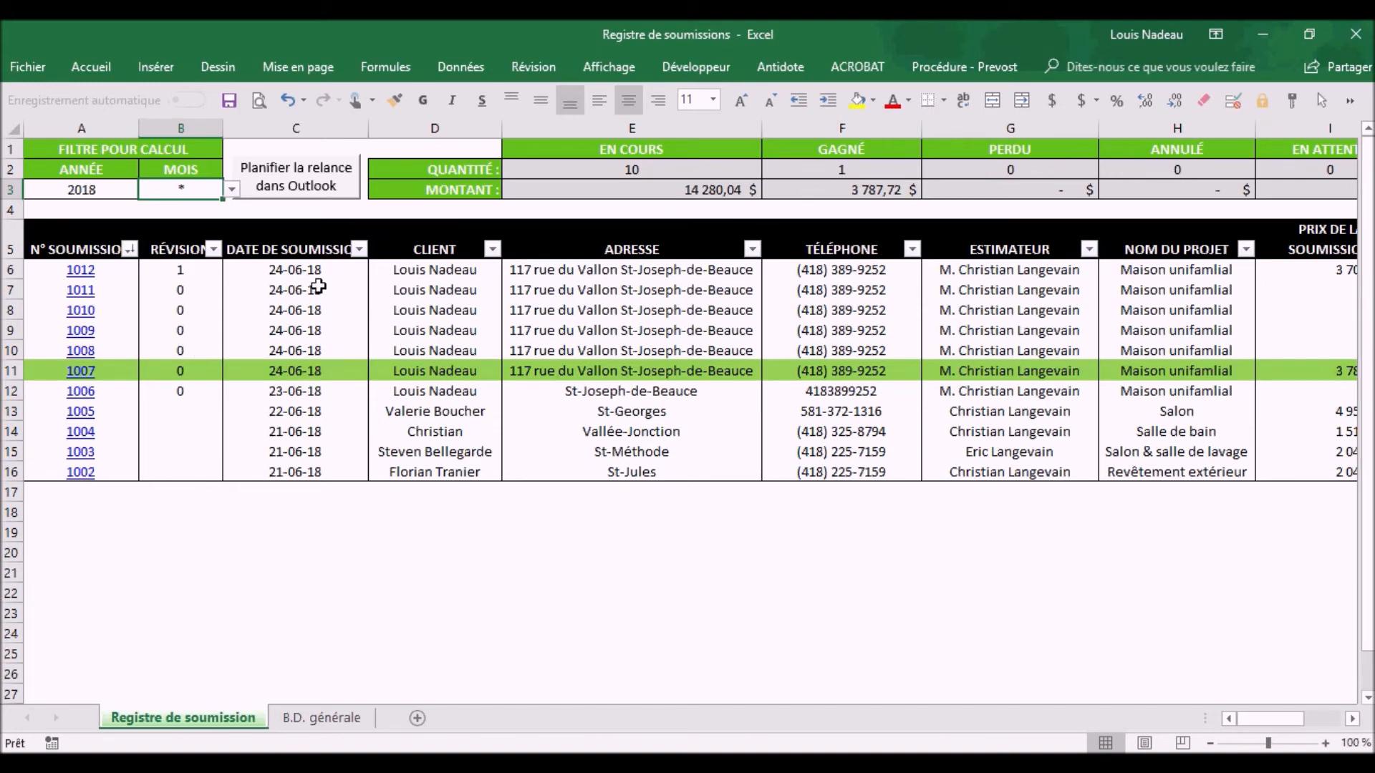
Open the newest quote through its register link, return to the register, and check that quote's address and follow-up date
click(79, 272)
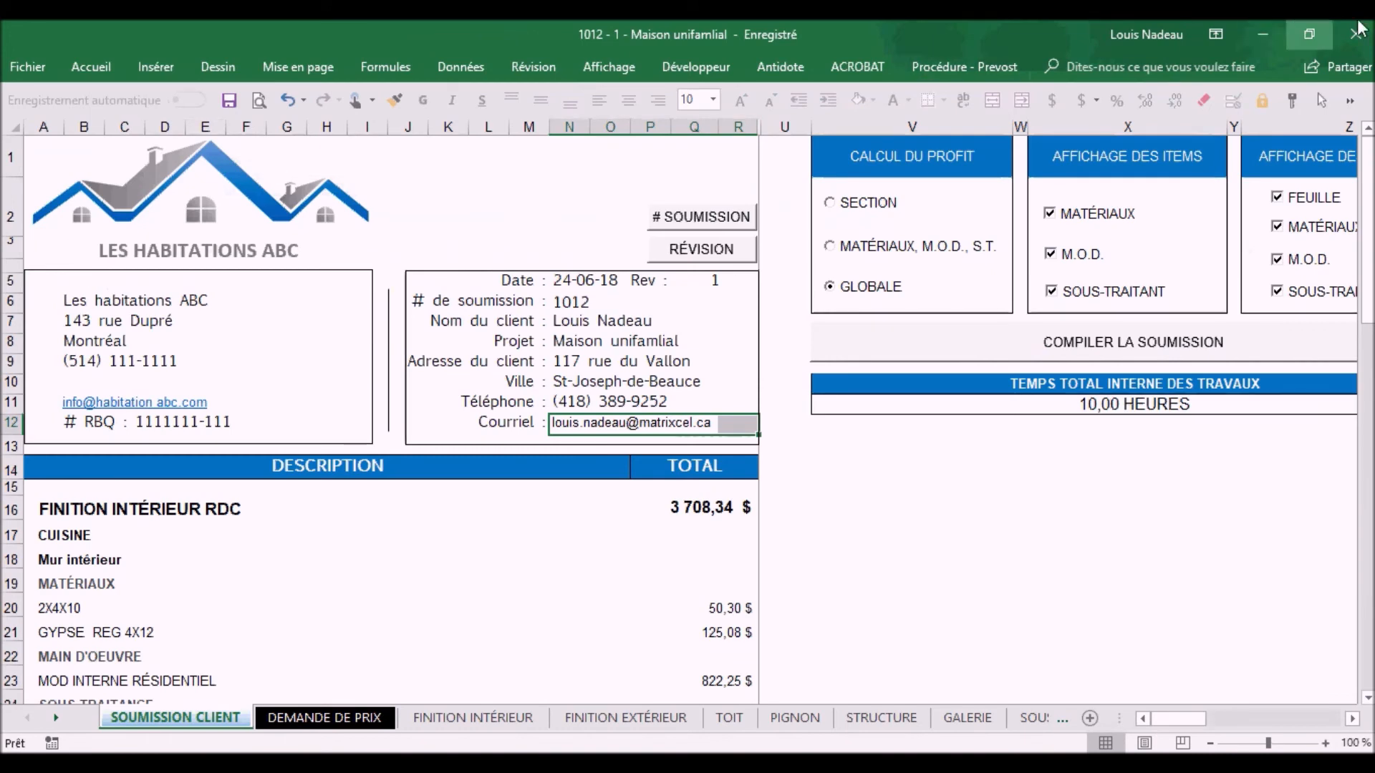
click(1266, 33)
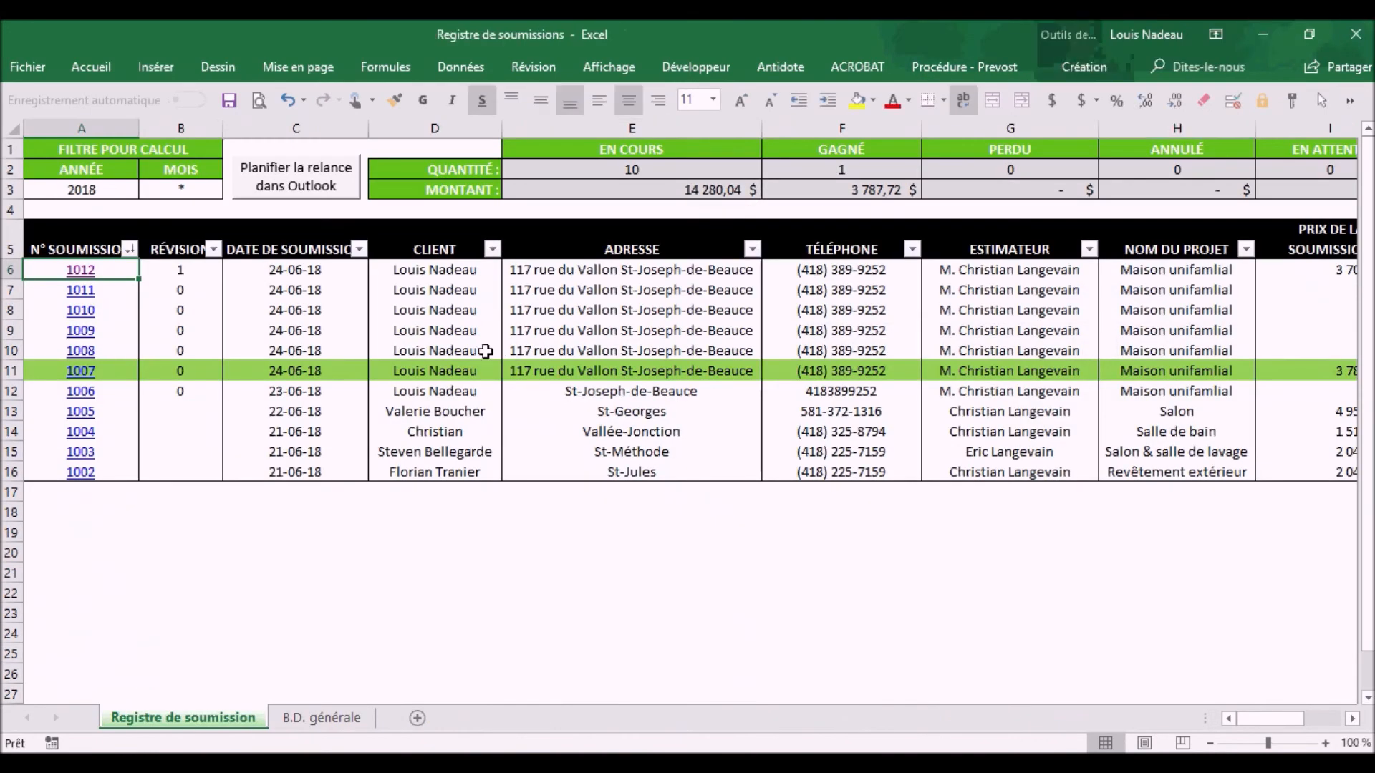
click(584, 272)
mouse_move(1266, 719)
mouse_down()
mouse_move(1308, 720)
mouse_move(1289, 719)
mouse_up()
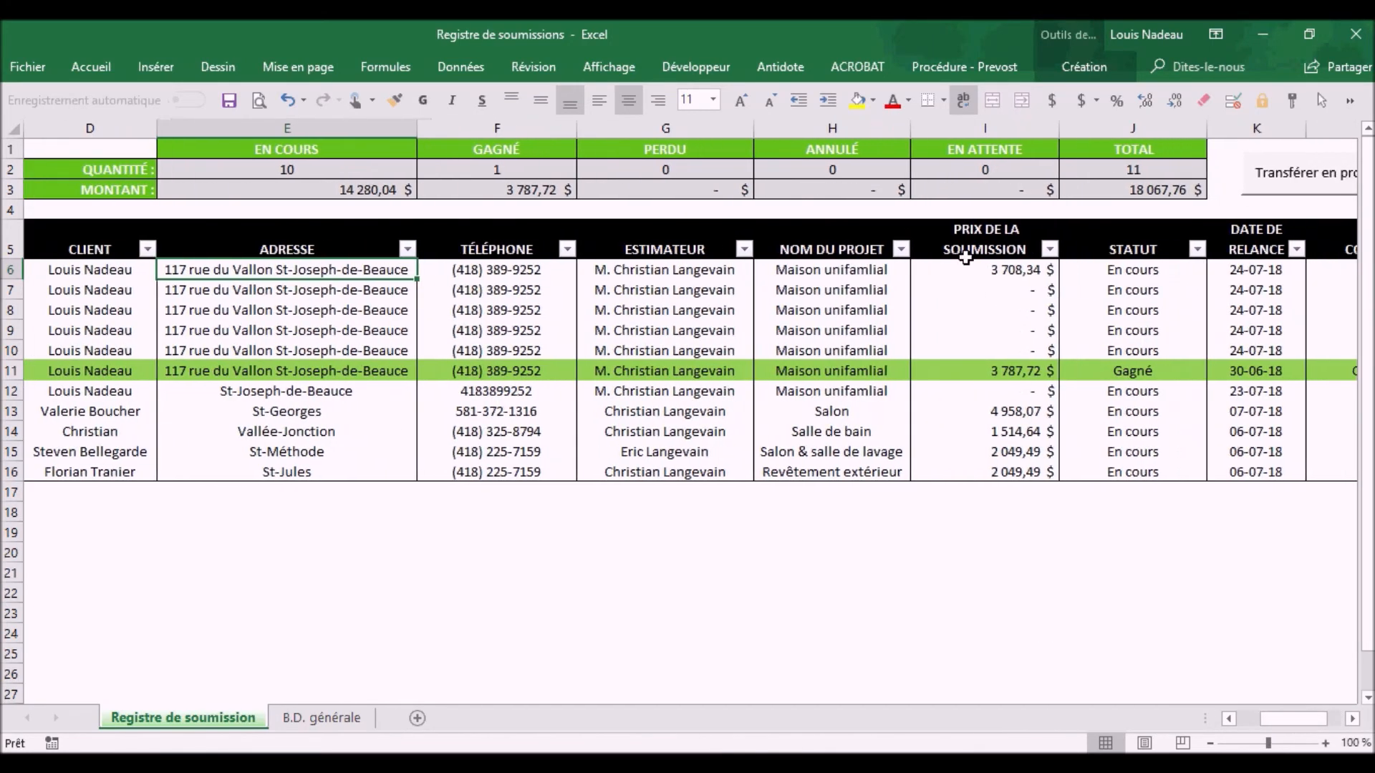
click(1263, 275)
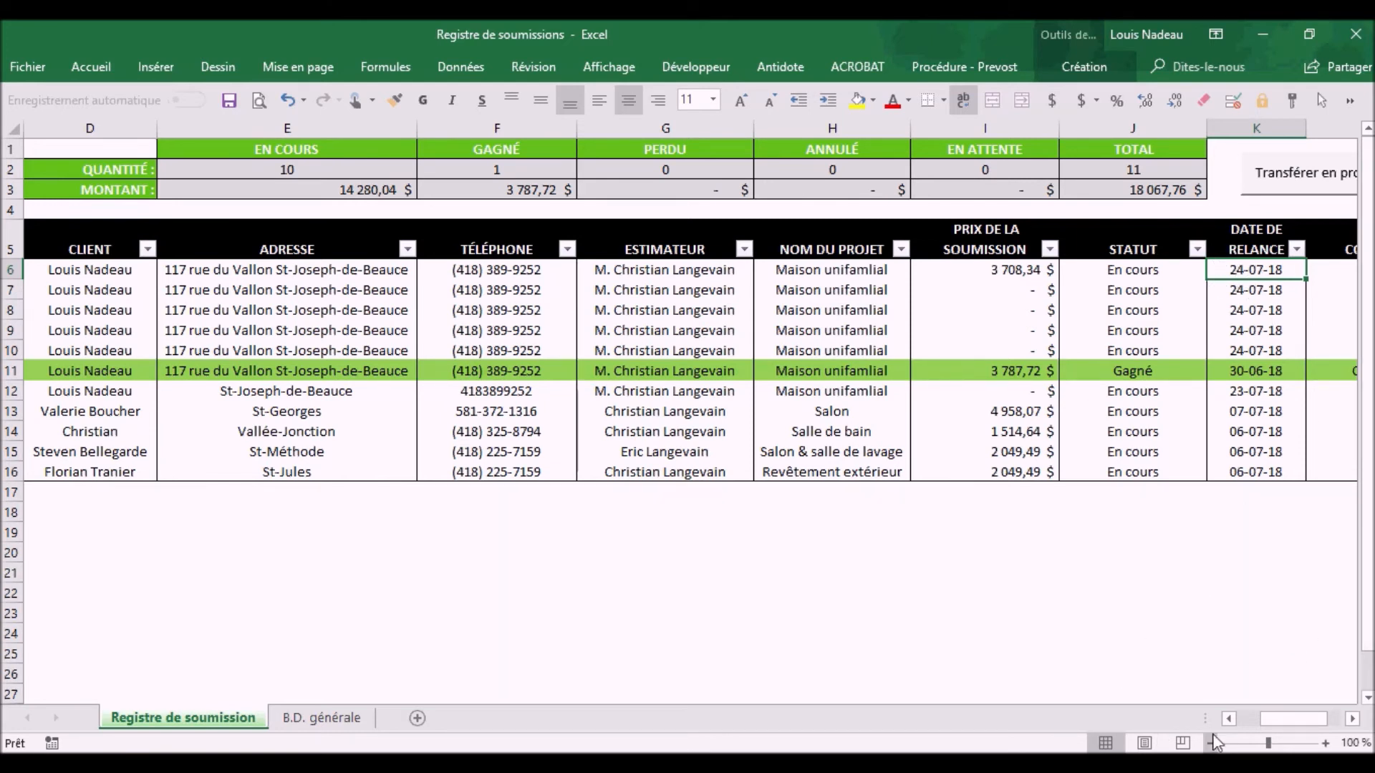
Select the newest quote's revision cell and schedule the quote follow-ups in the Outlook calendar
drag(1282, 718, 1135, 691)
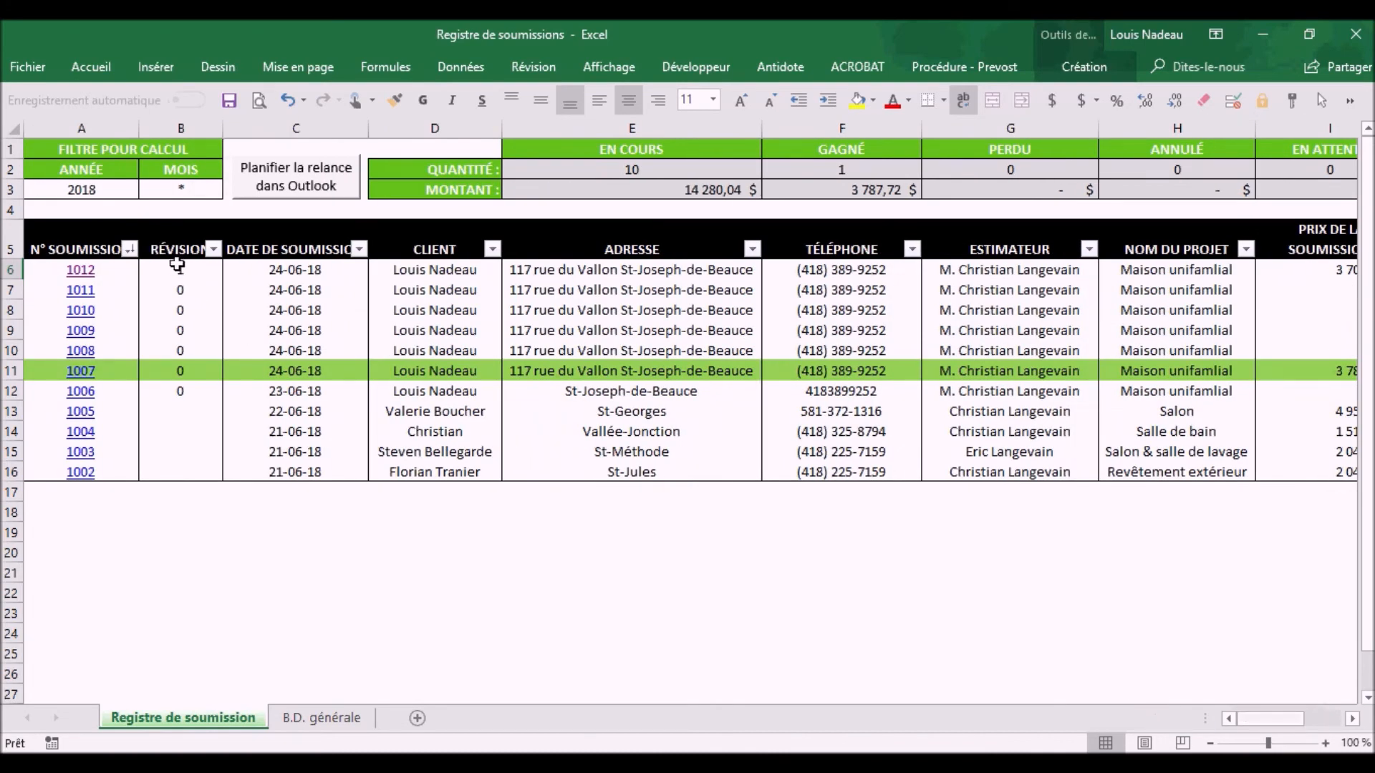
click(177, 267)
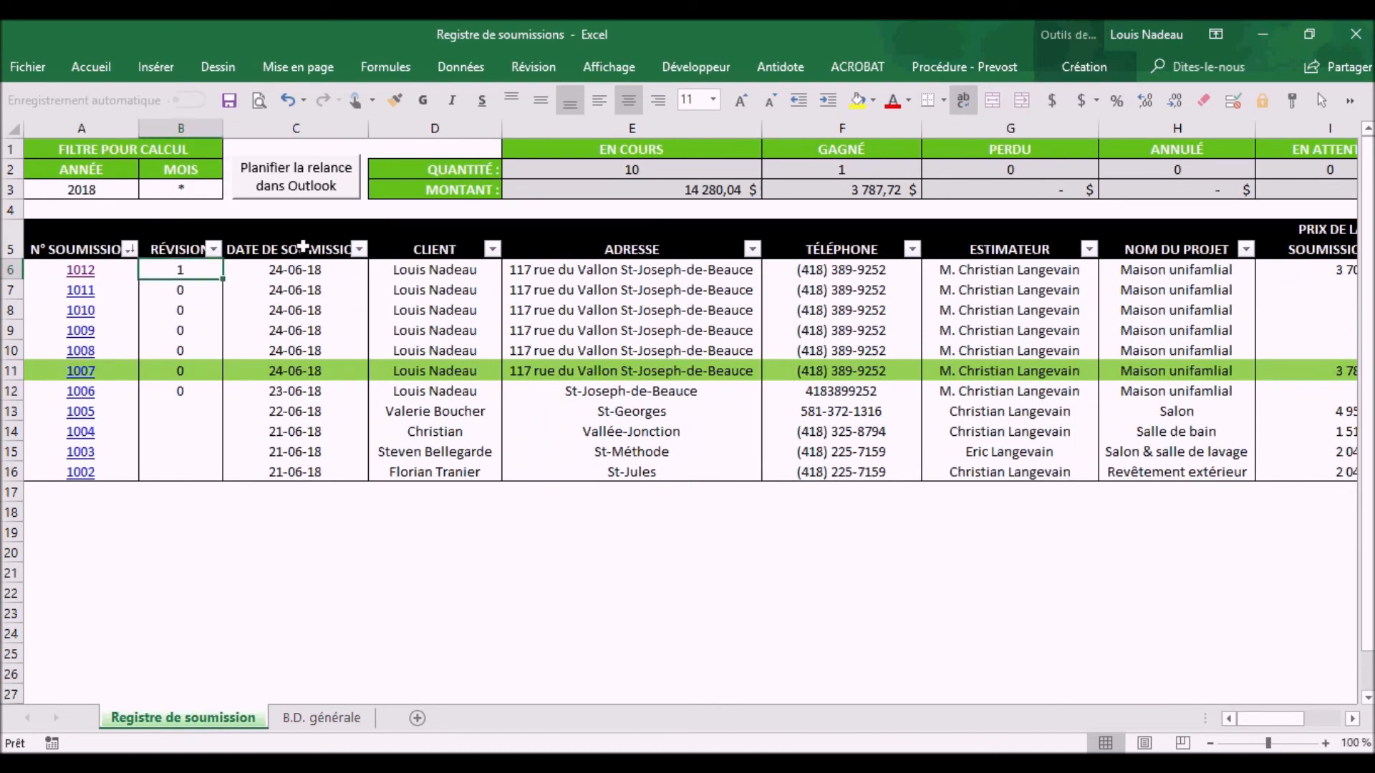
click(294, 185)
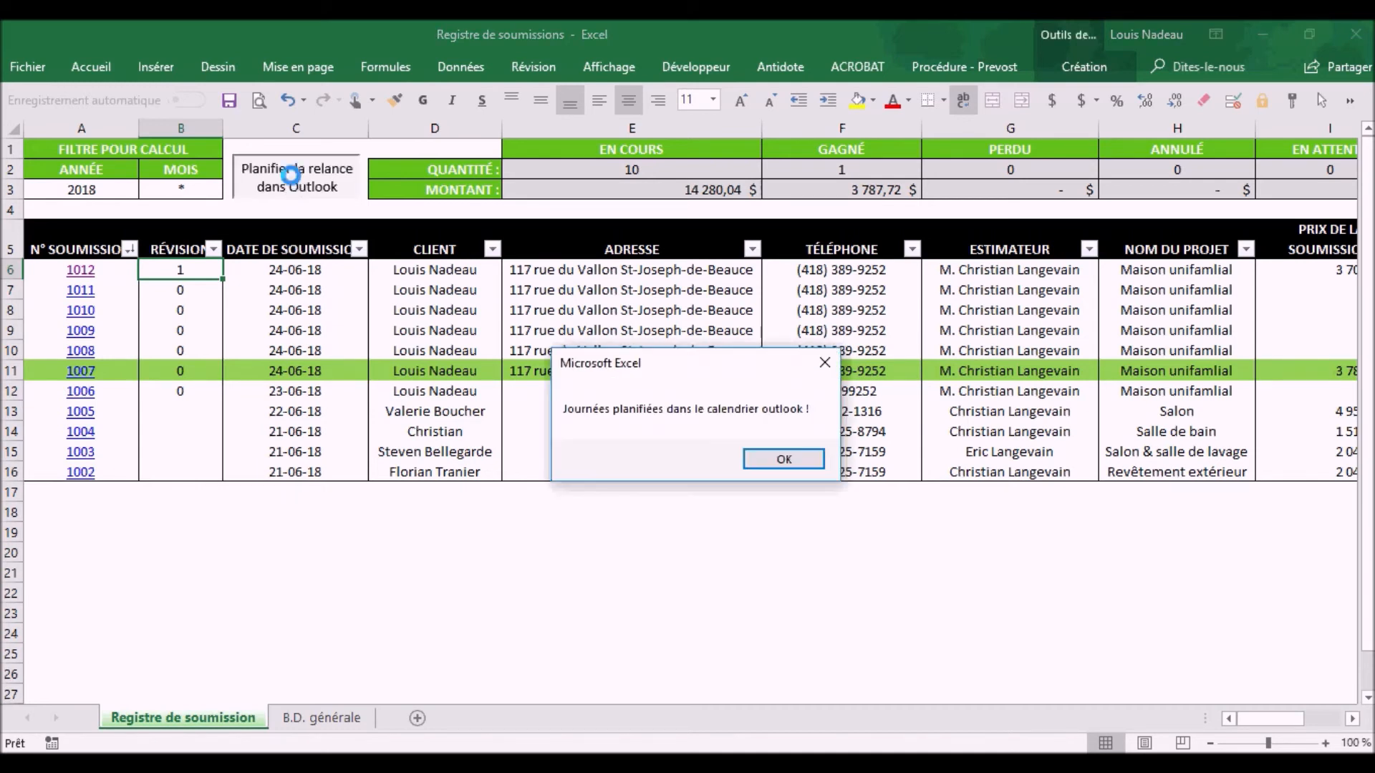
Dismiss the scheduling message and switch to the calendar in Outlook
click(784, 459)
drag(1254, 713, 955, 589)
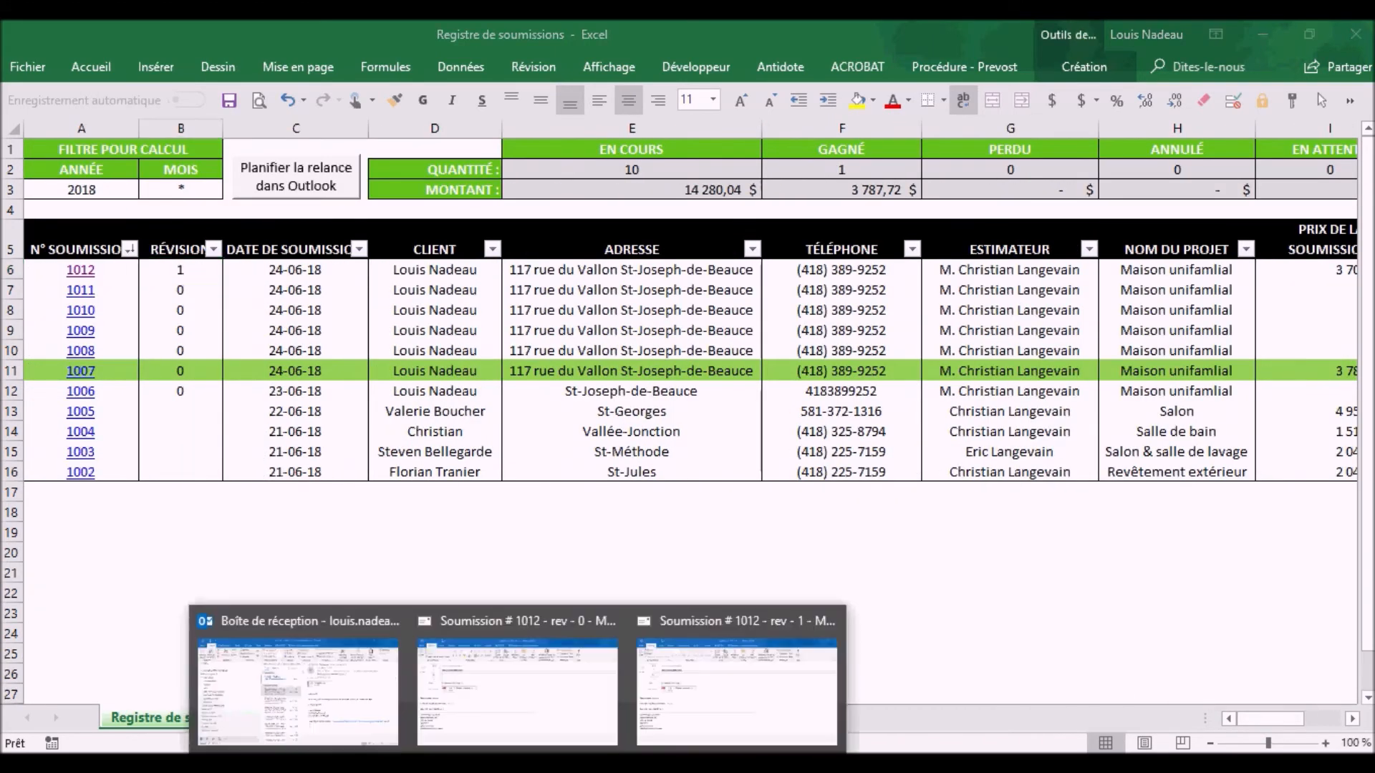
click(300, 688)
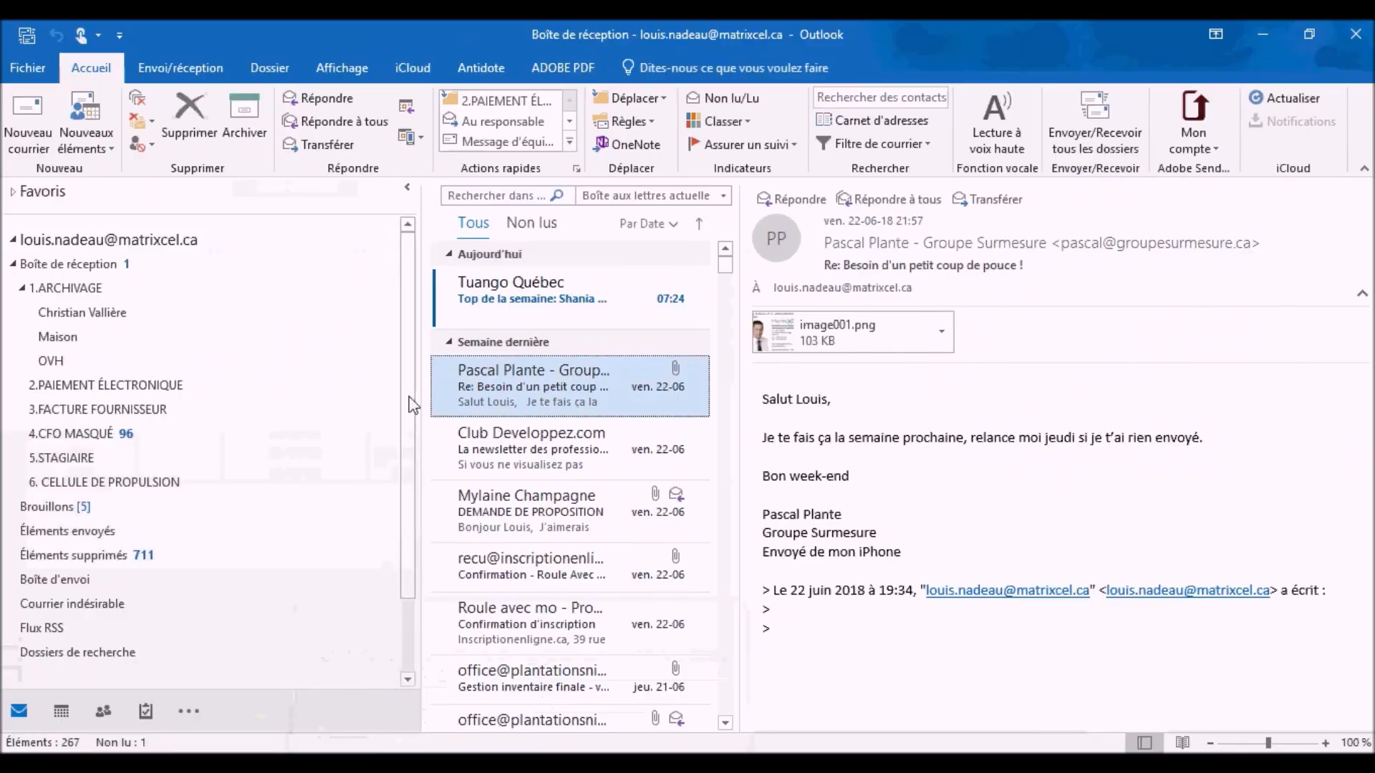
click(62, 711)
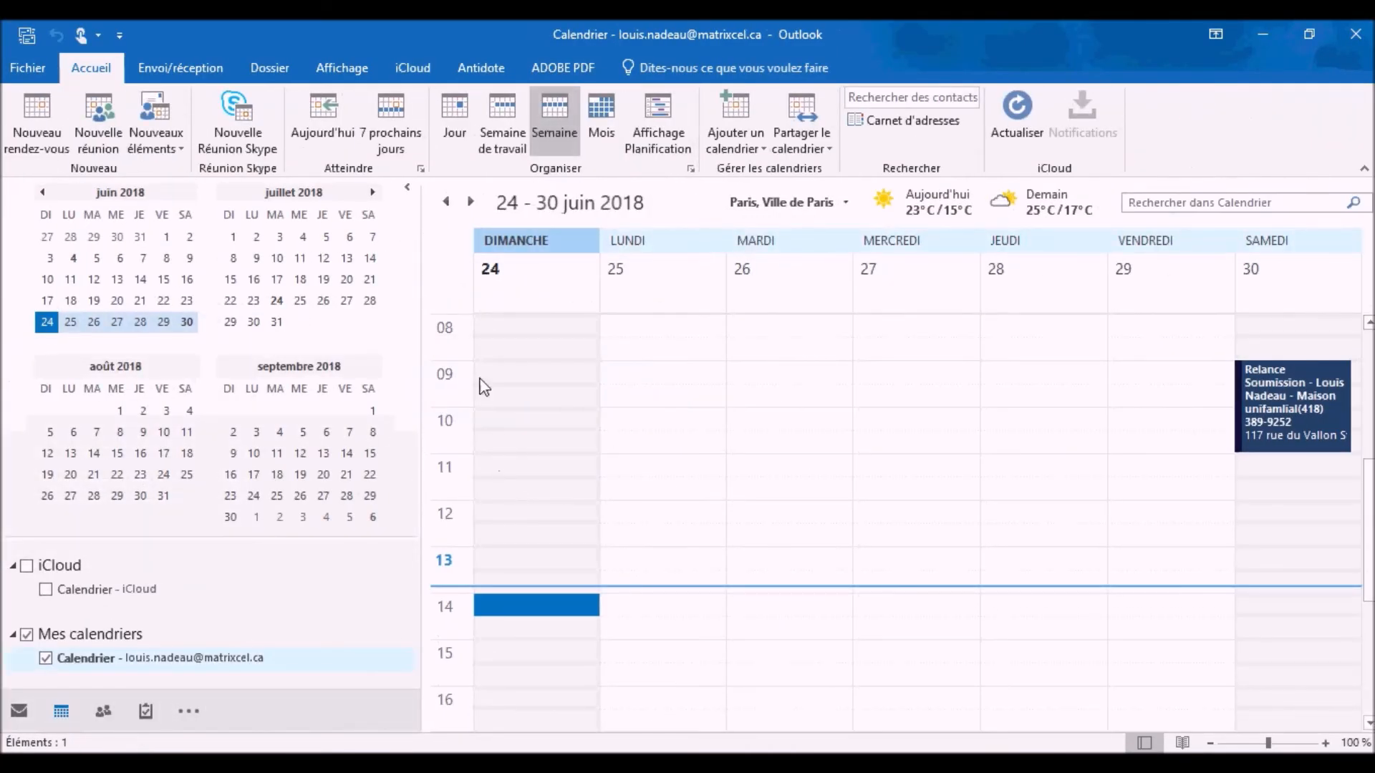
Check the quote follow-up appointment in the week of 22 - 28 juillet 2018, and return to the quote register in Excel
click(467, 195)
click(470, 203)
click(470, 203)
click(471, 203)
click(470, 203)
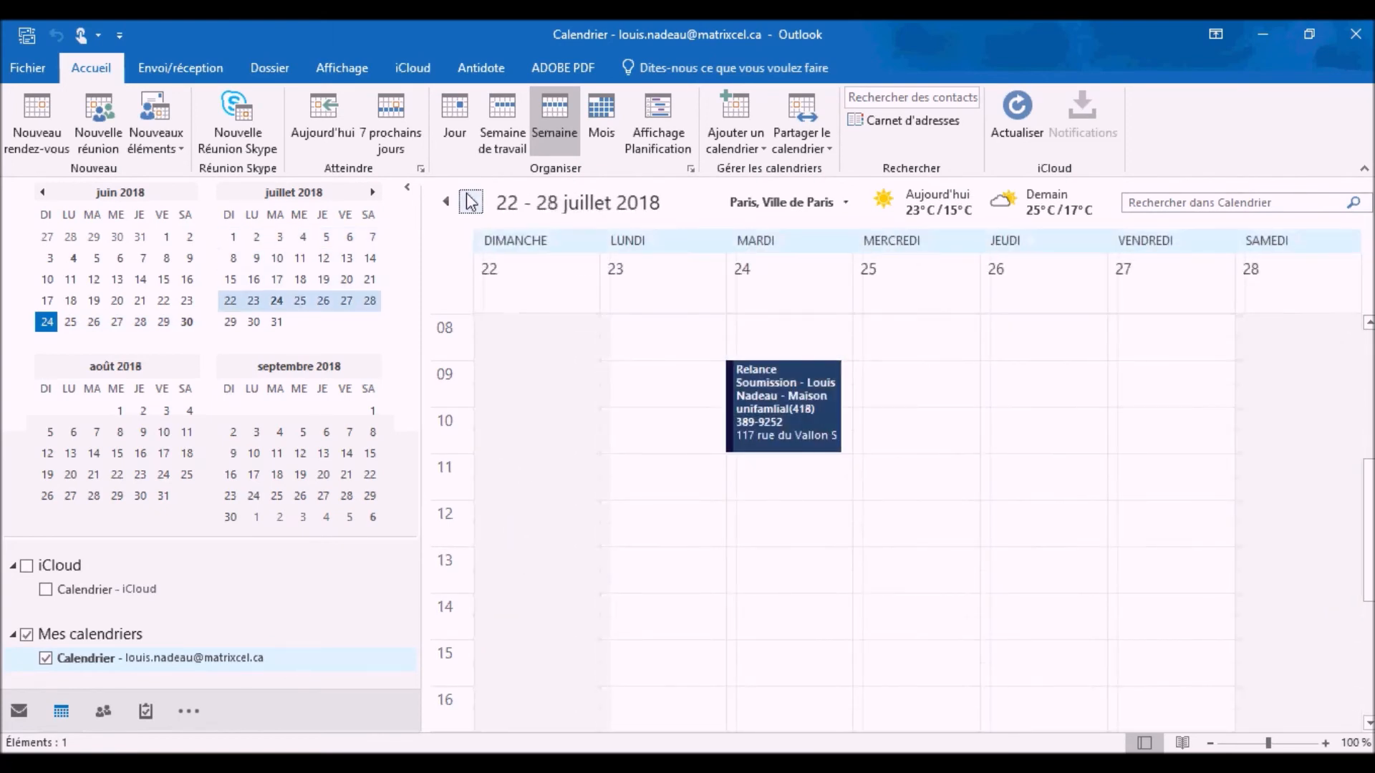
mouse_move(783, 394)
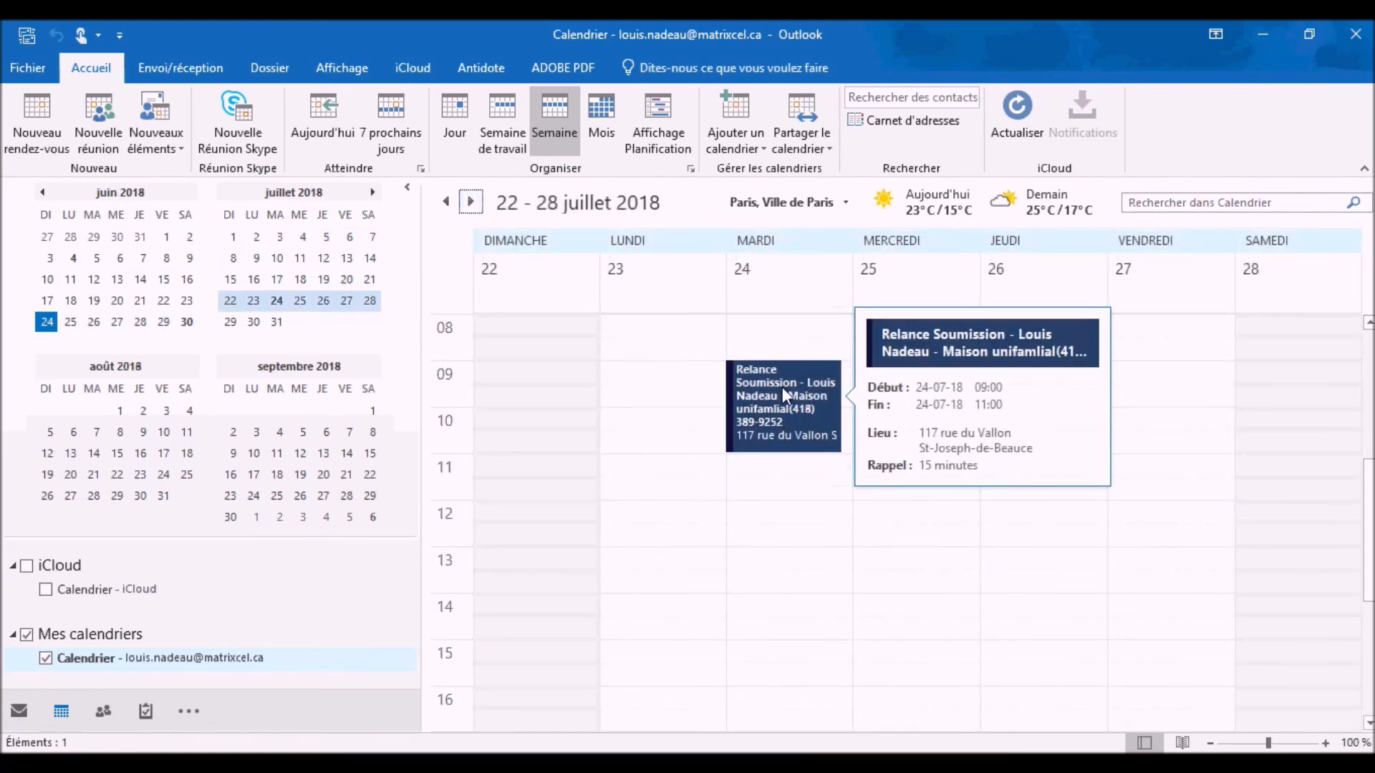
click(775, 434)
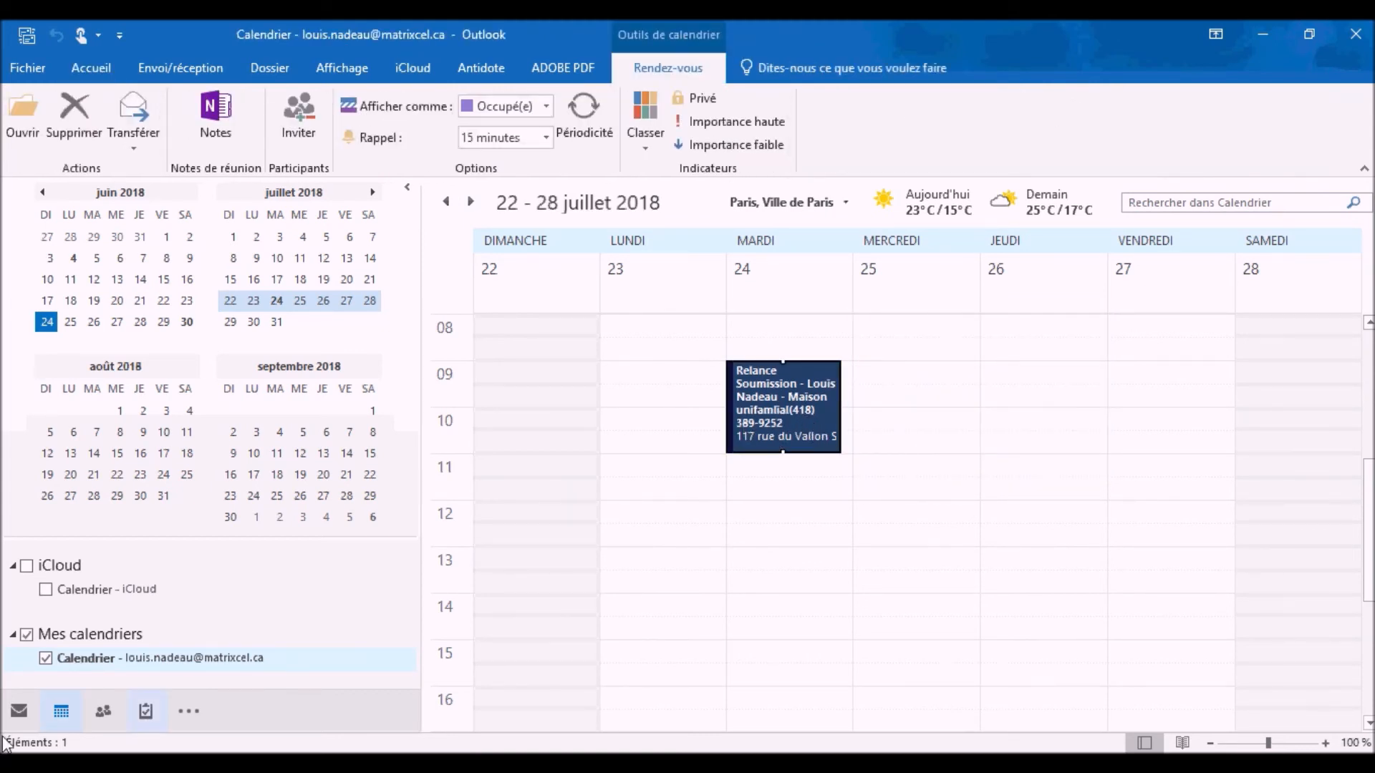
click(20, 716)
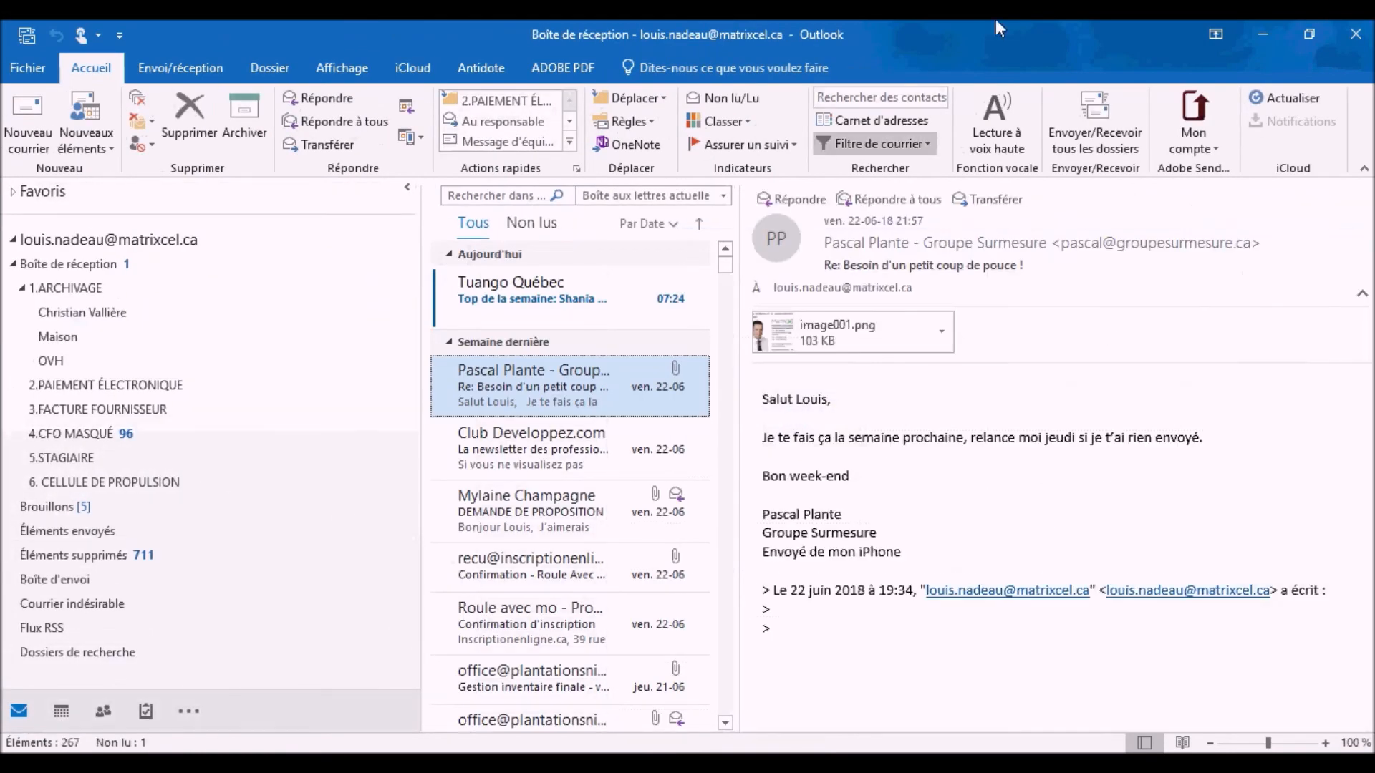
click(1265, 36)
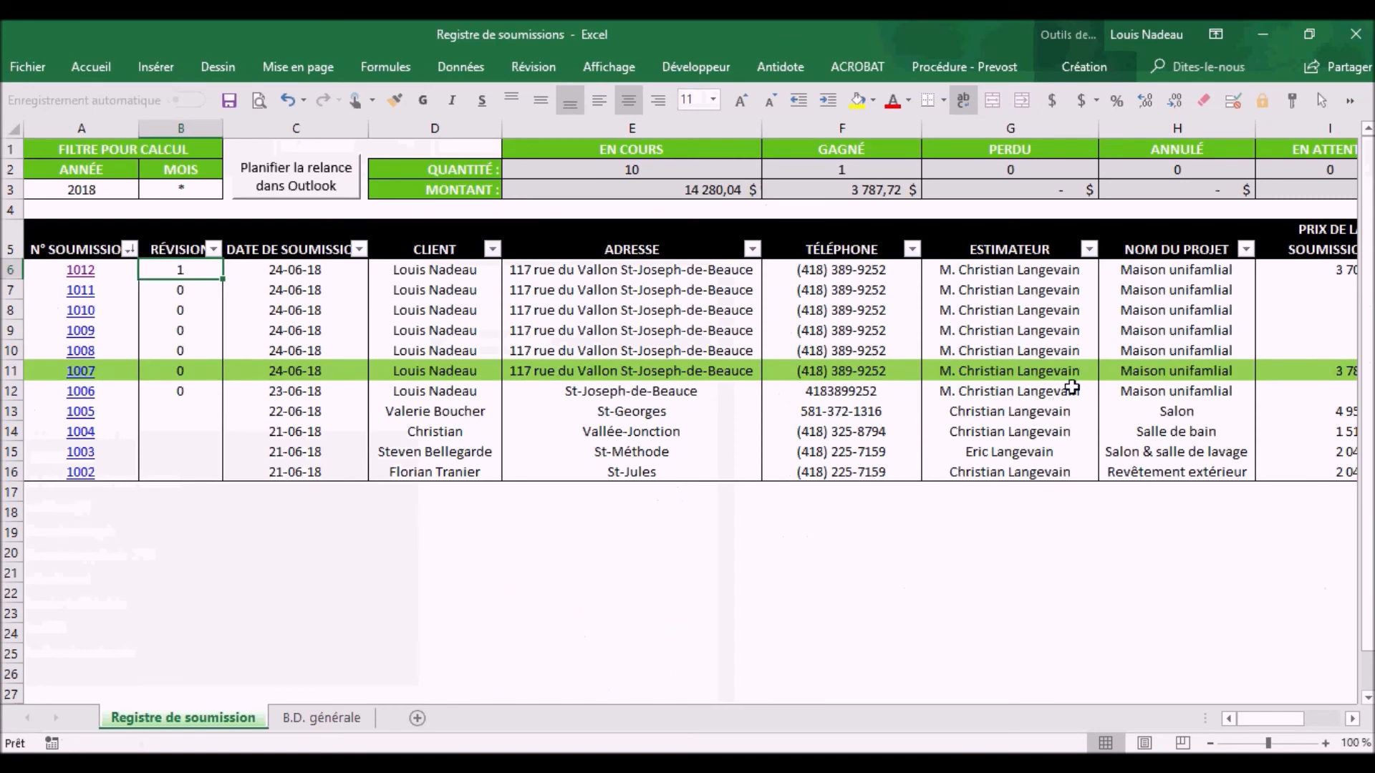
Select the newest quote's row in the quote register and transfer that quote to a project
click(971, 270)
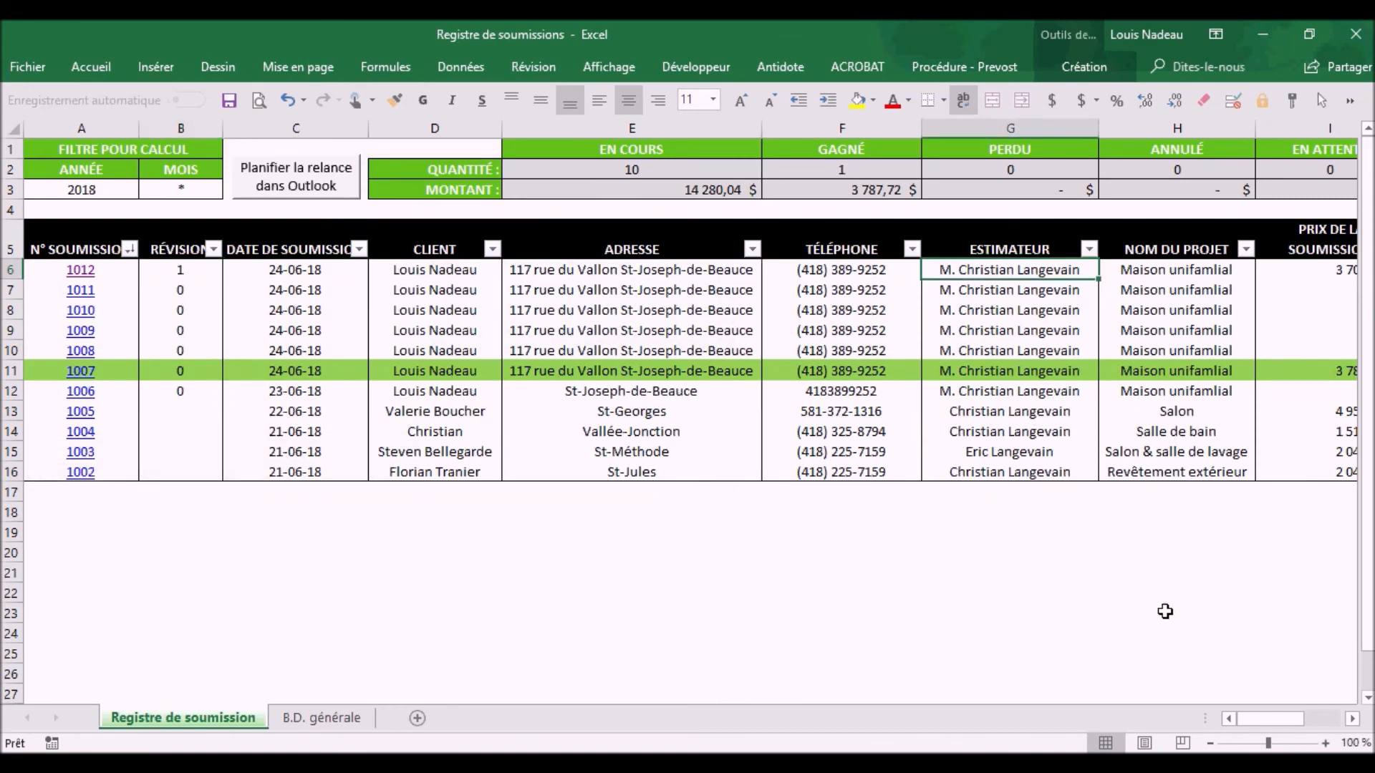
drag(1270, 719, 1299, 722)
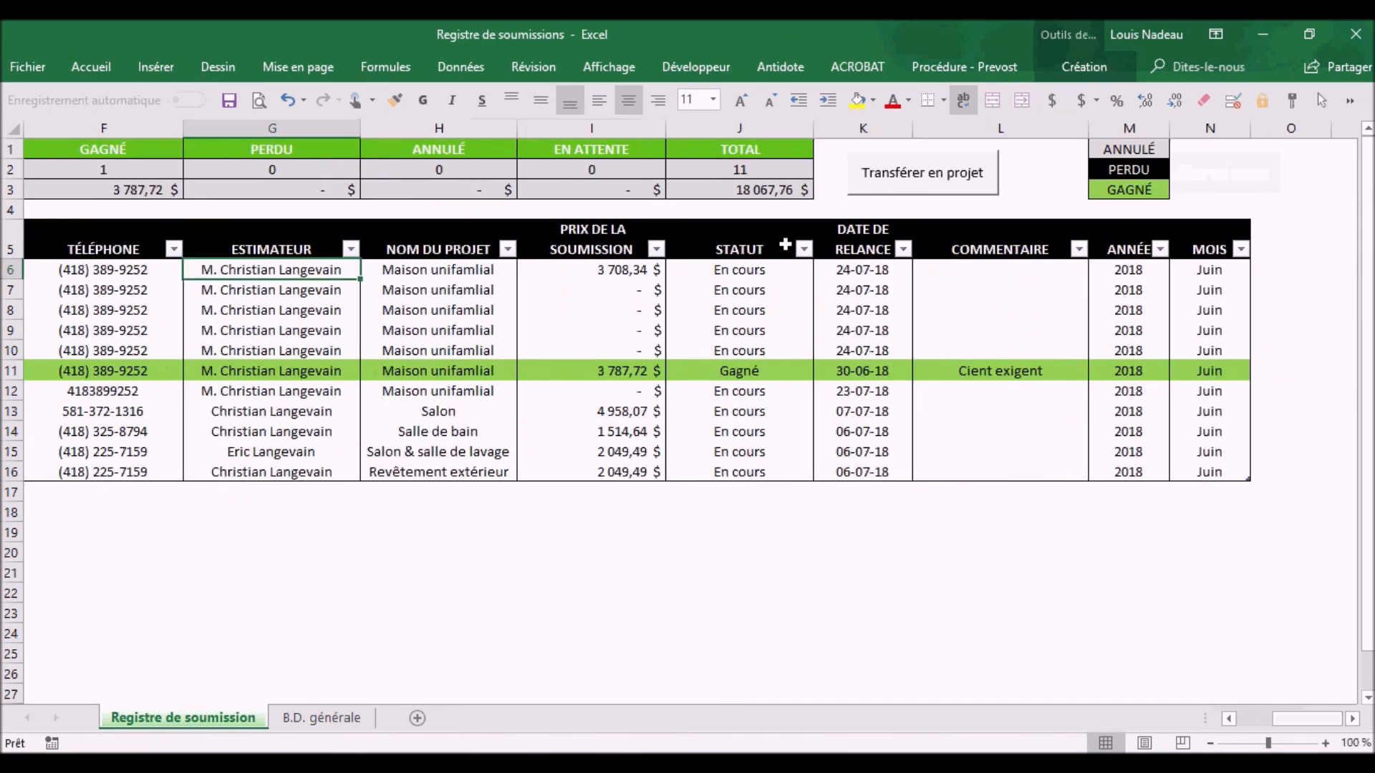
click(946, 179)
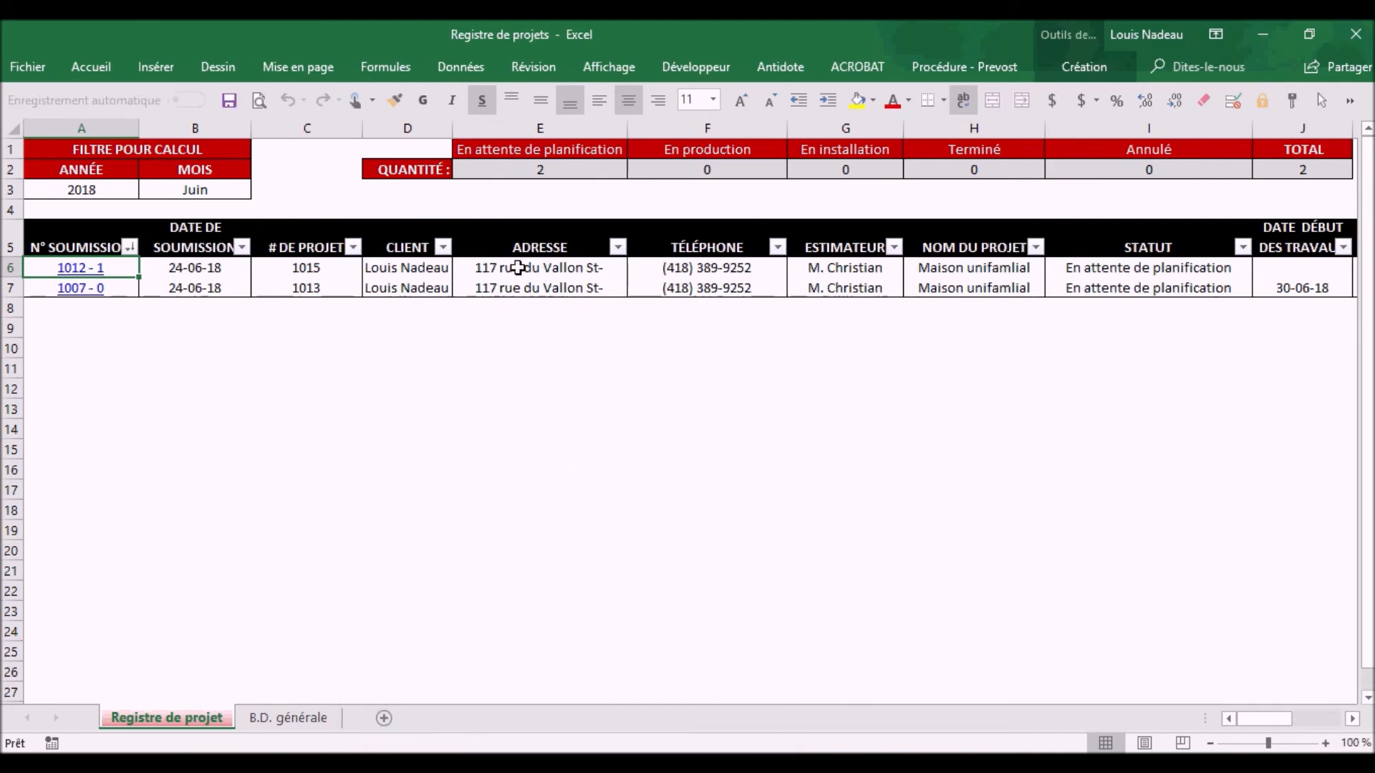
Set the newest project's work start date to 26-06-18 and its number of renovation days to 7
drag(1262, 722, 1293, 732)
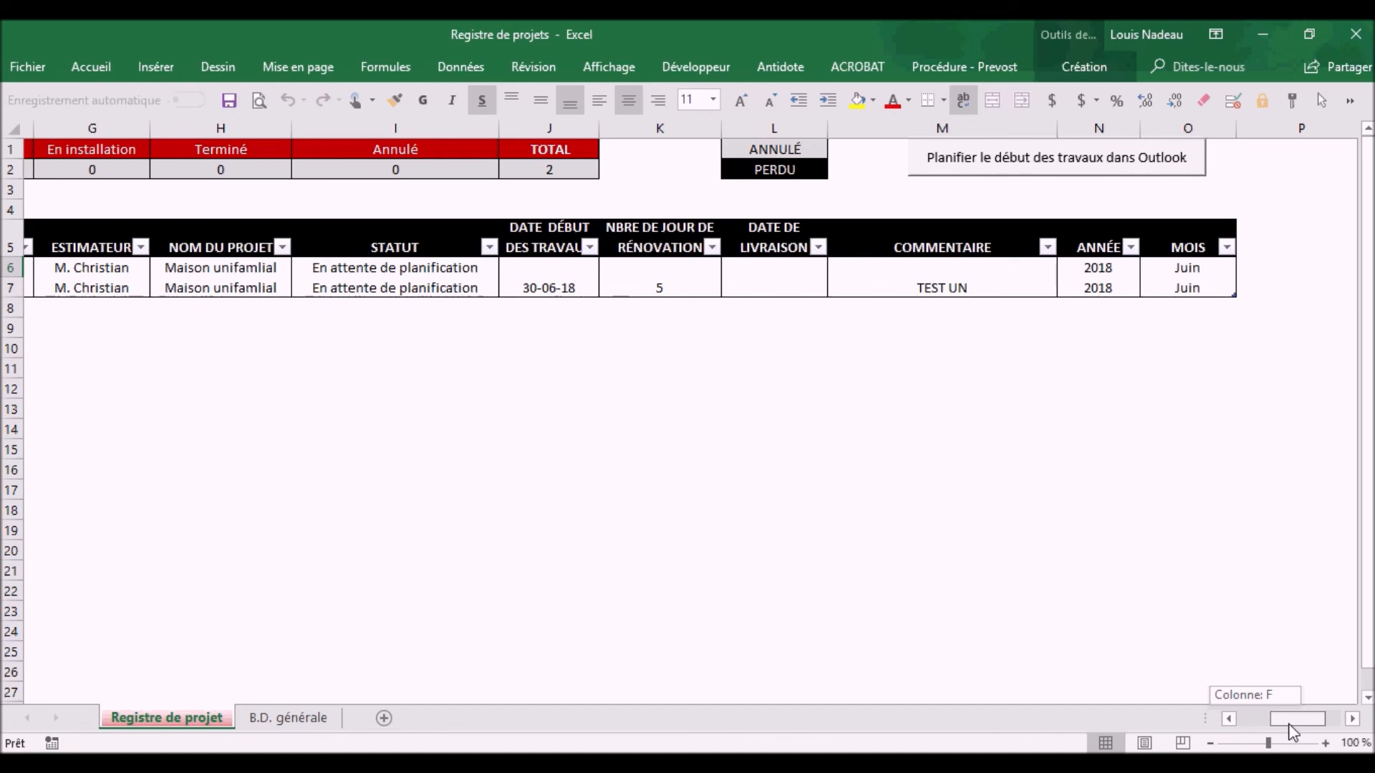
drag(1292, 732, 1293, 731)
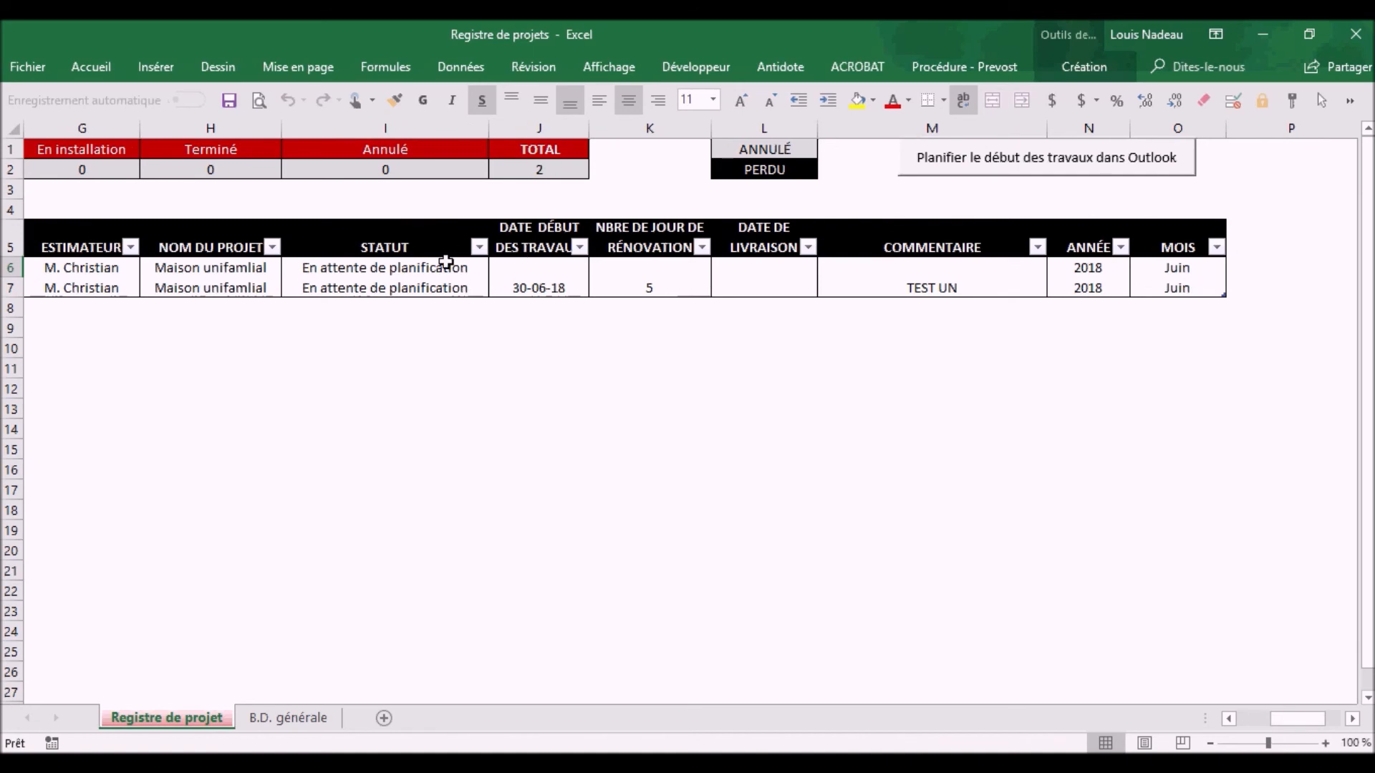
click(399, 270)
click(552, 269)
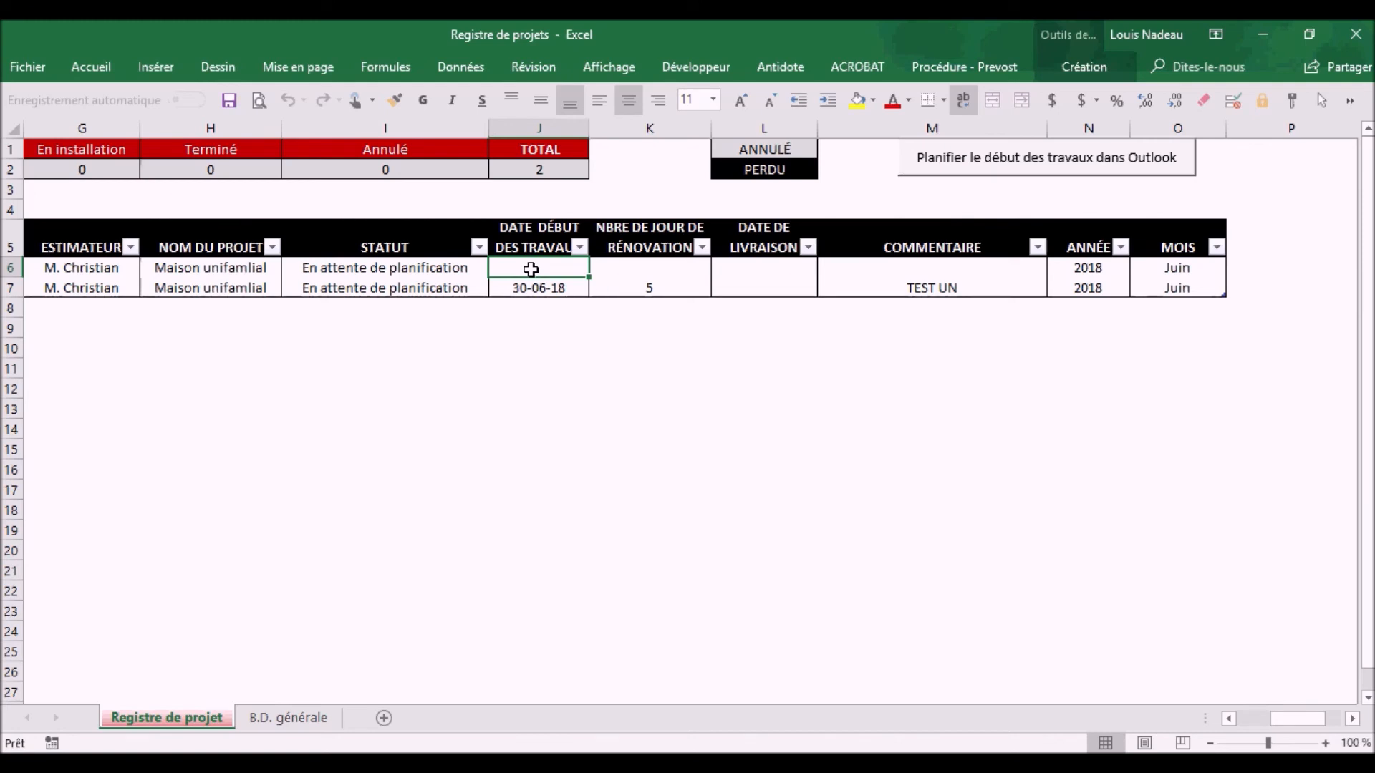
text(2)
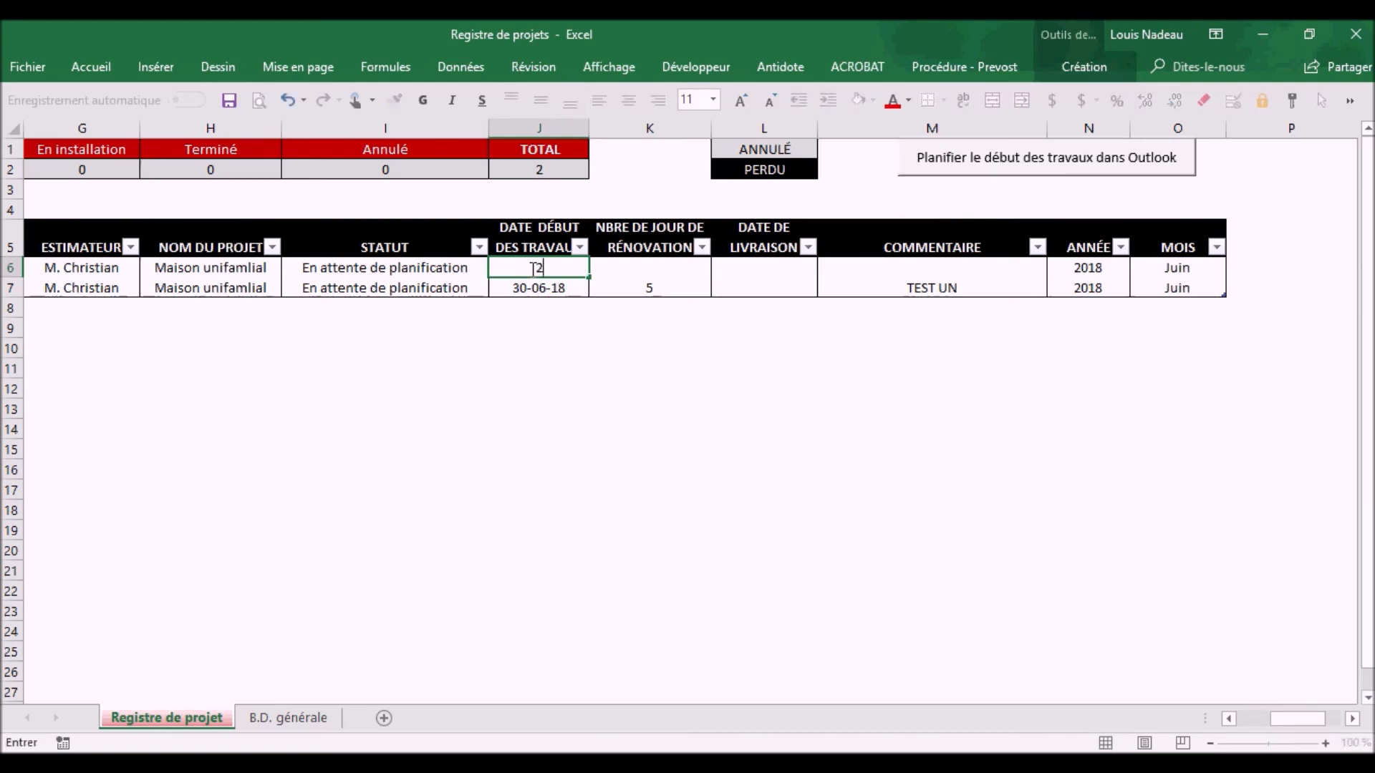
text(6-05-2018)
click(661, 267)
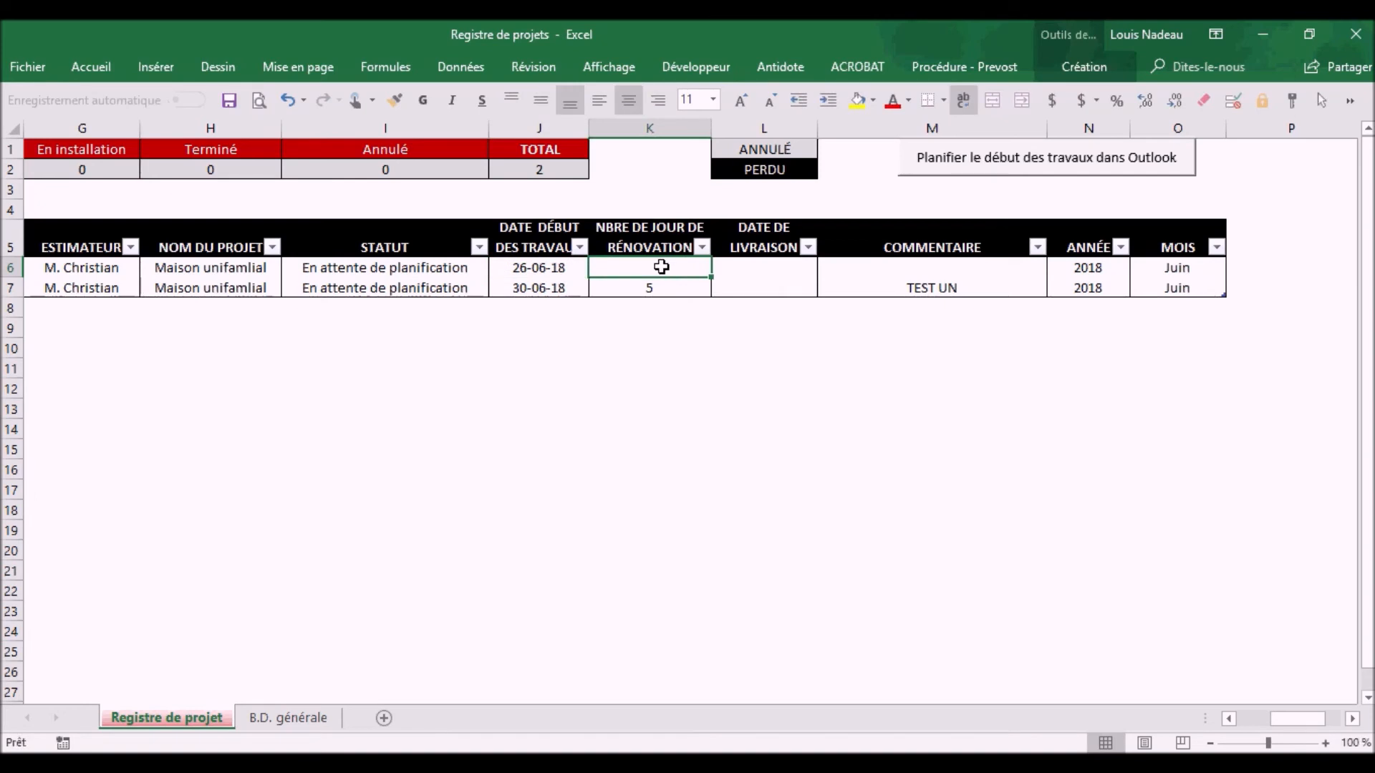
text(7)
click(727, 330)
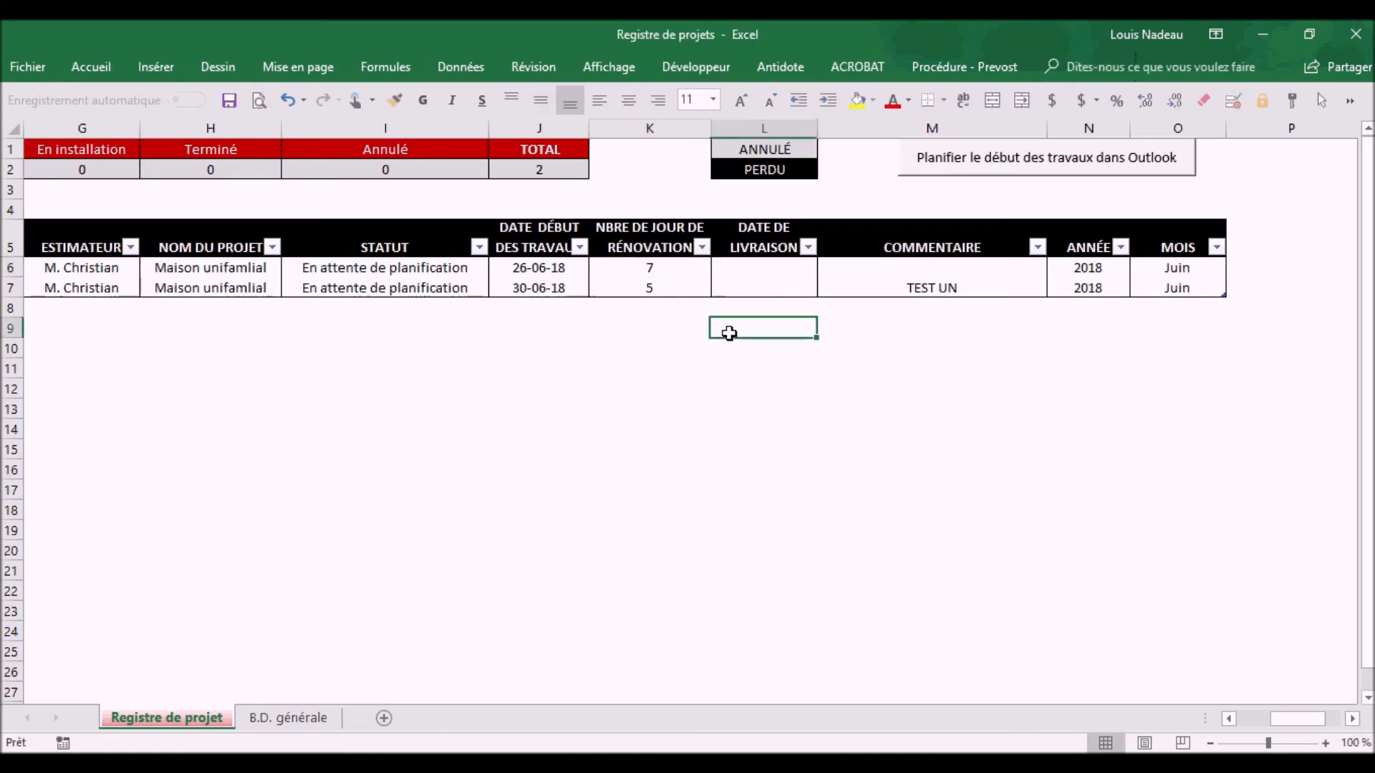
Select the newest project's start date and schedule the start of its work in the Outlook calendar
click(547, 268)
click(983, 164)
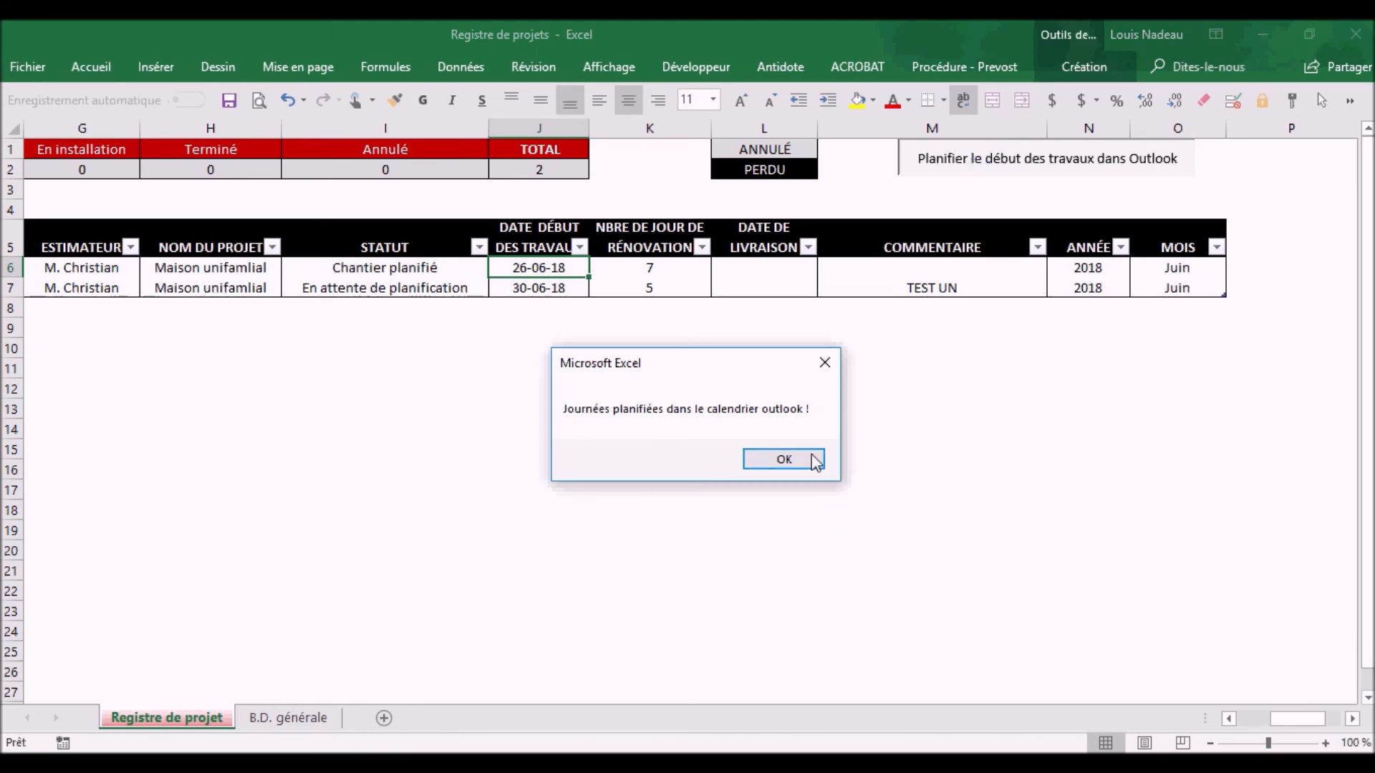
click(817, 462)
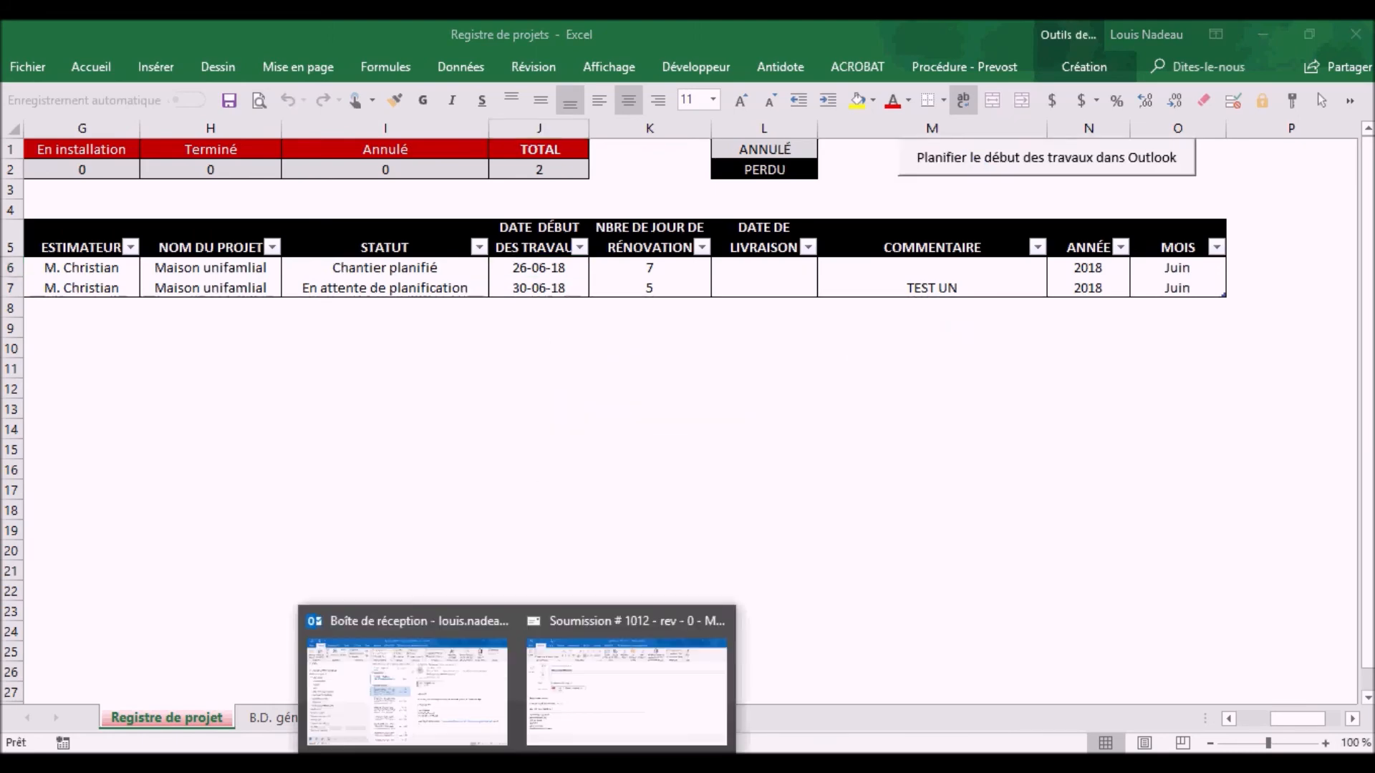
Switch to the Outlook calendar and check the project's work days in the weeks of 24 - 30 juin and 1 - 7 juillet 2018
click(407, 706)
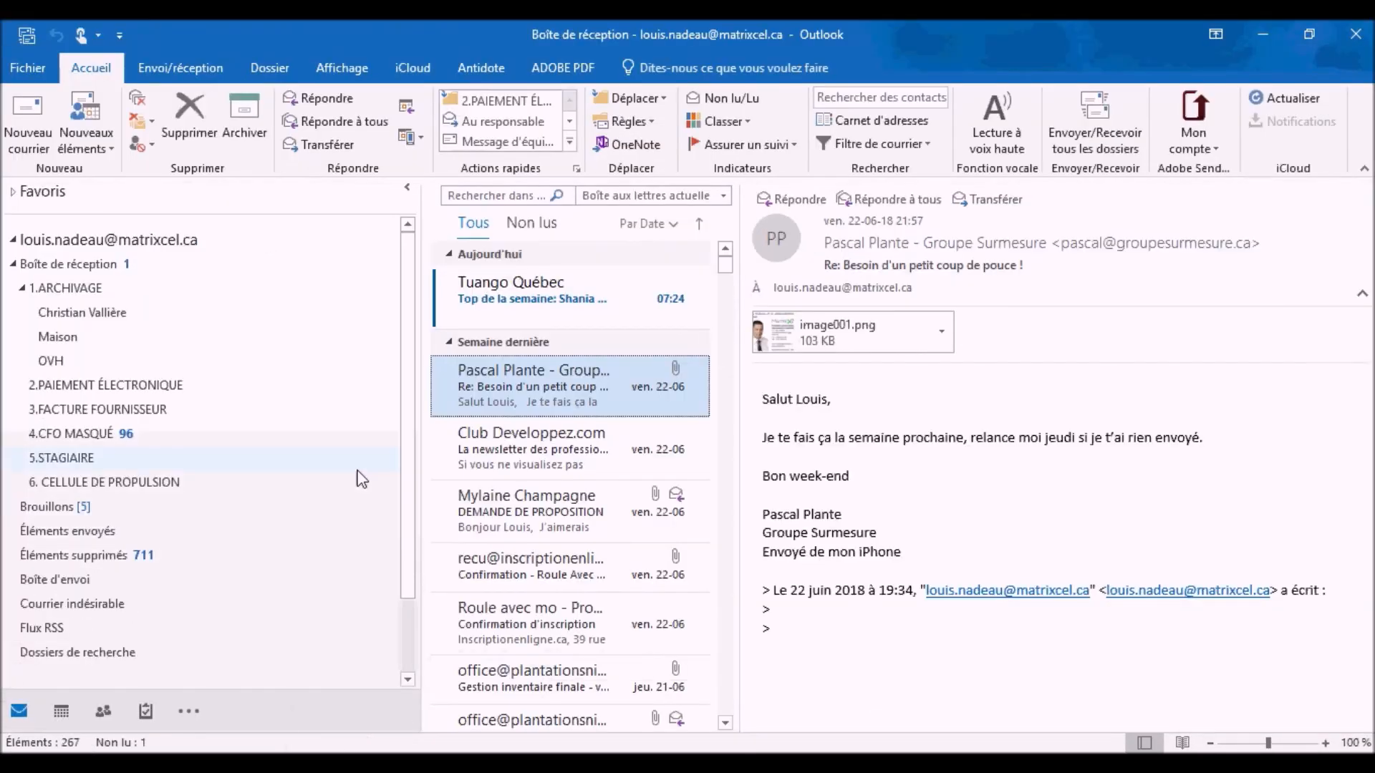
click(61, 711)
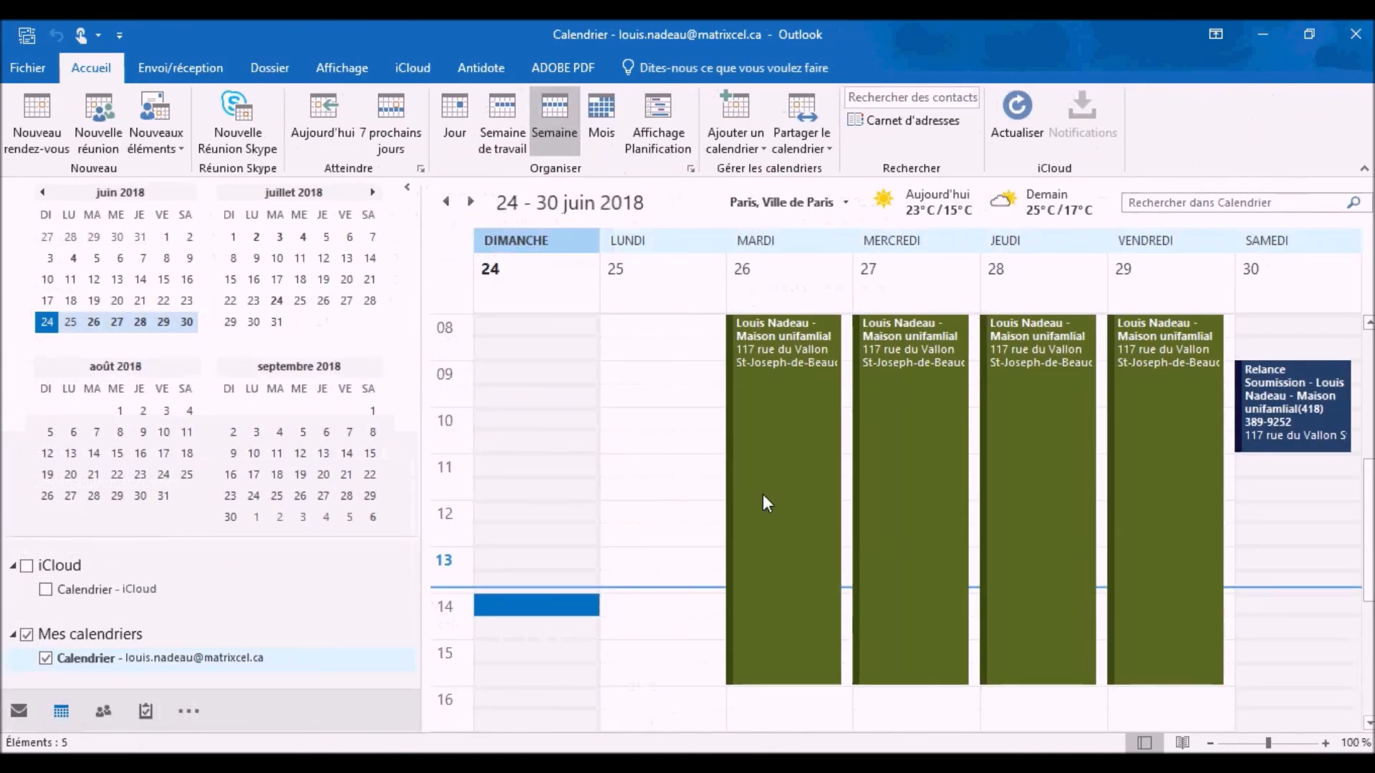
mouse_move(792, 372)
click(470, 202)
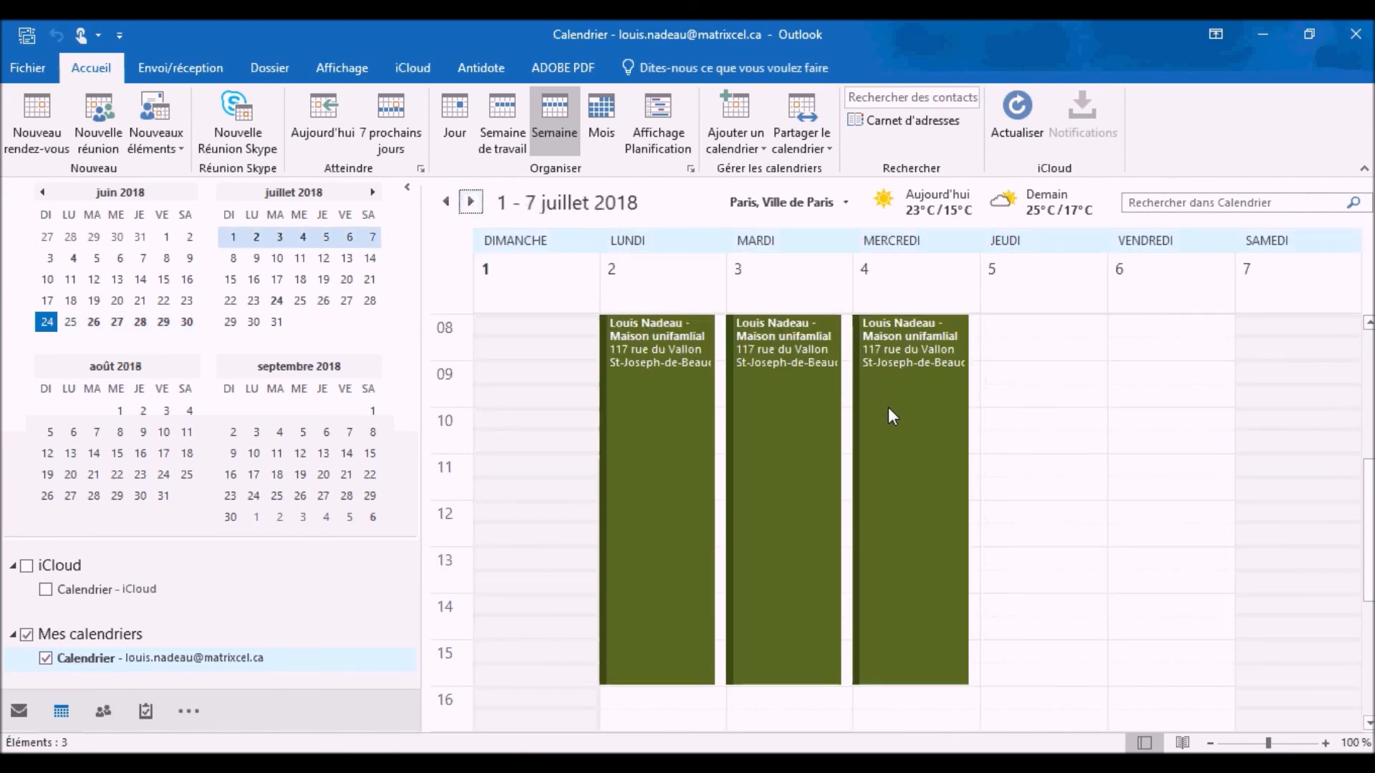
click(446, 202)
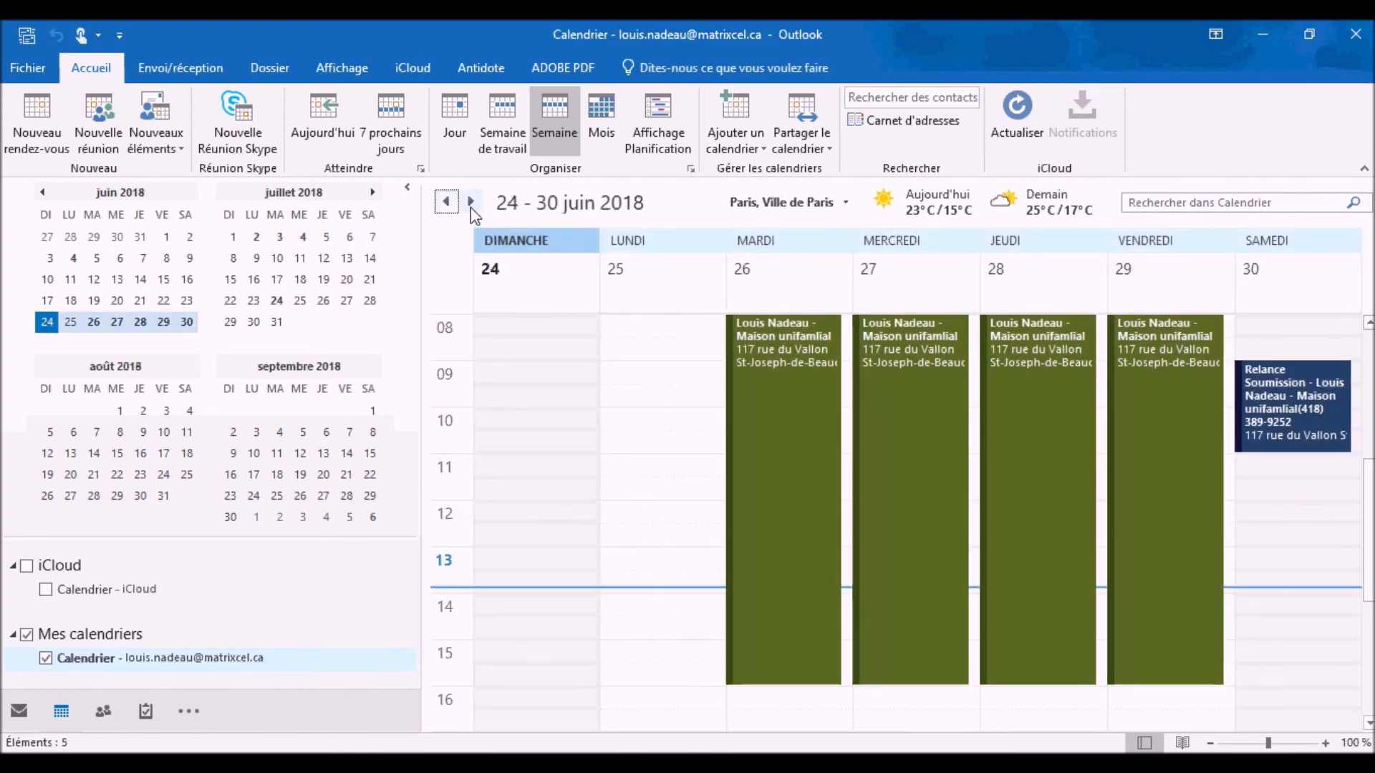
click(471, 202)
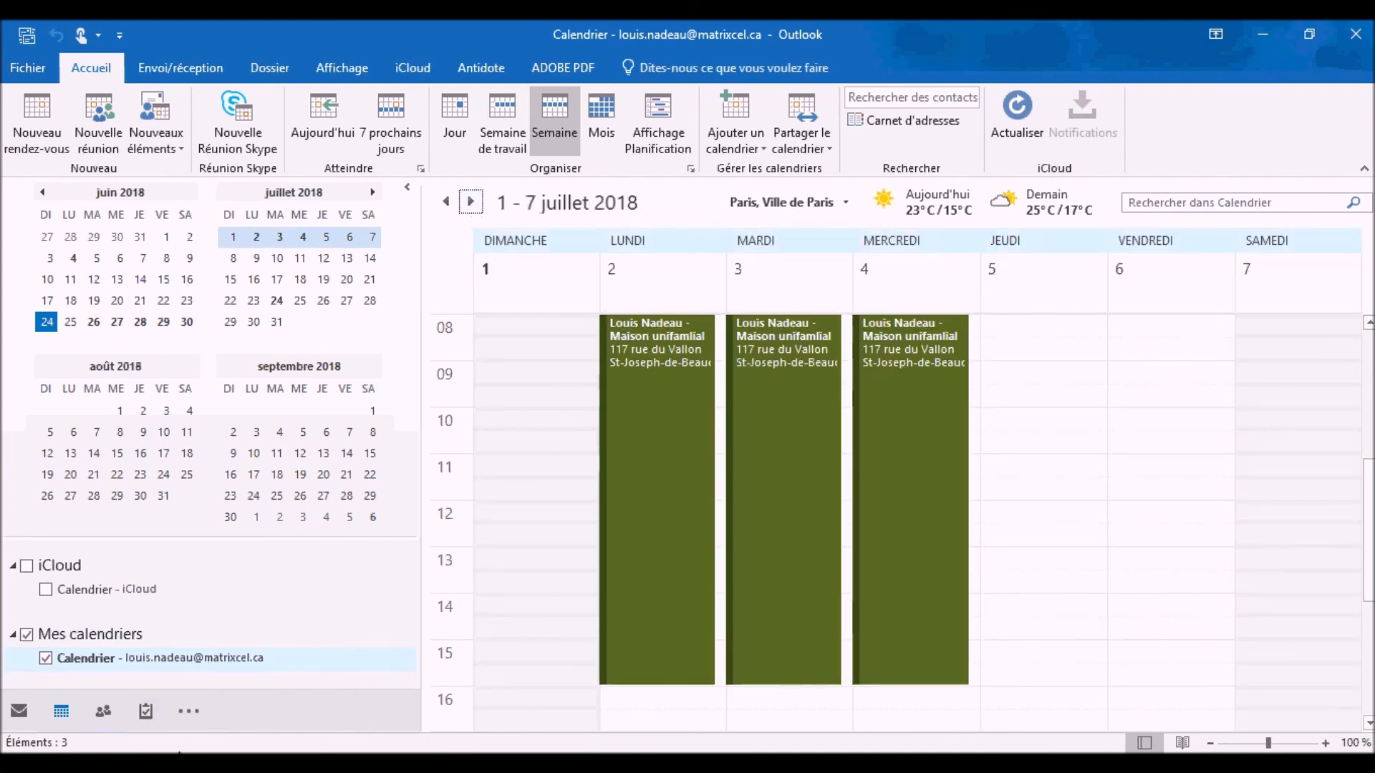
Compare the project register's start date and duration with the calendar week of 24 - 30 juin 2018, and return to the register
click(654, 722)
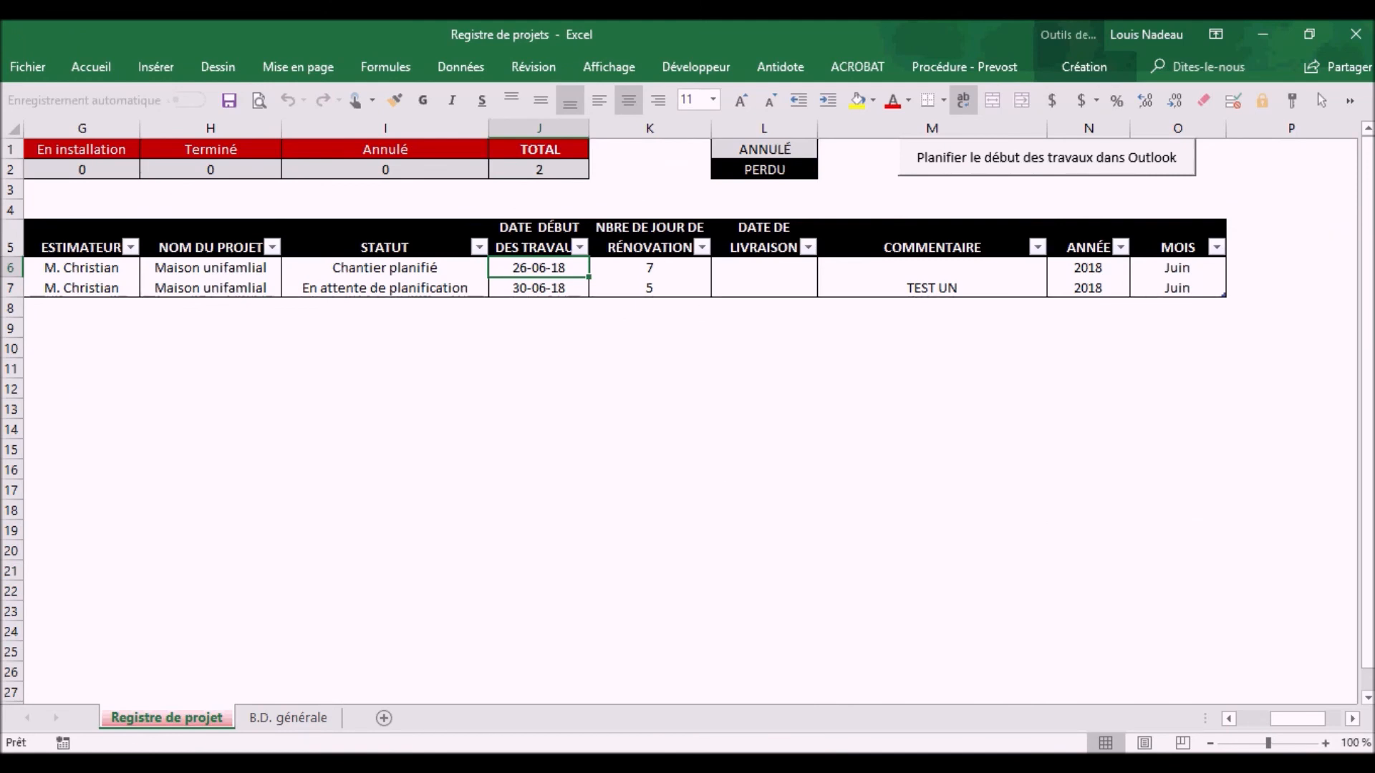
click(480, 625)
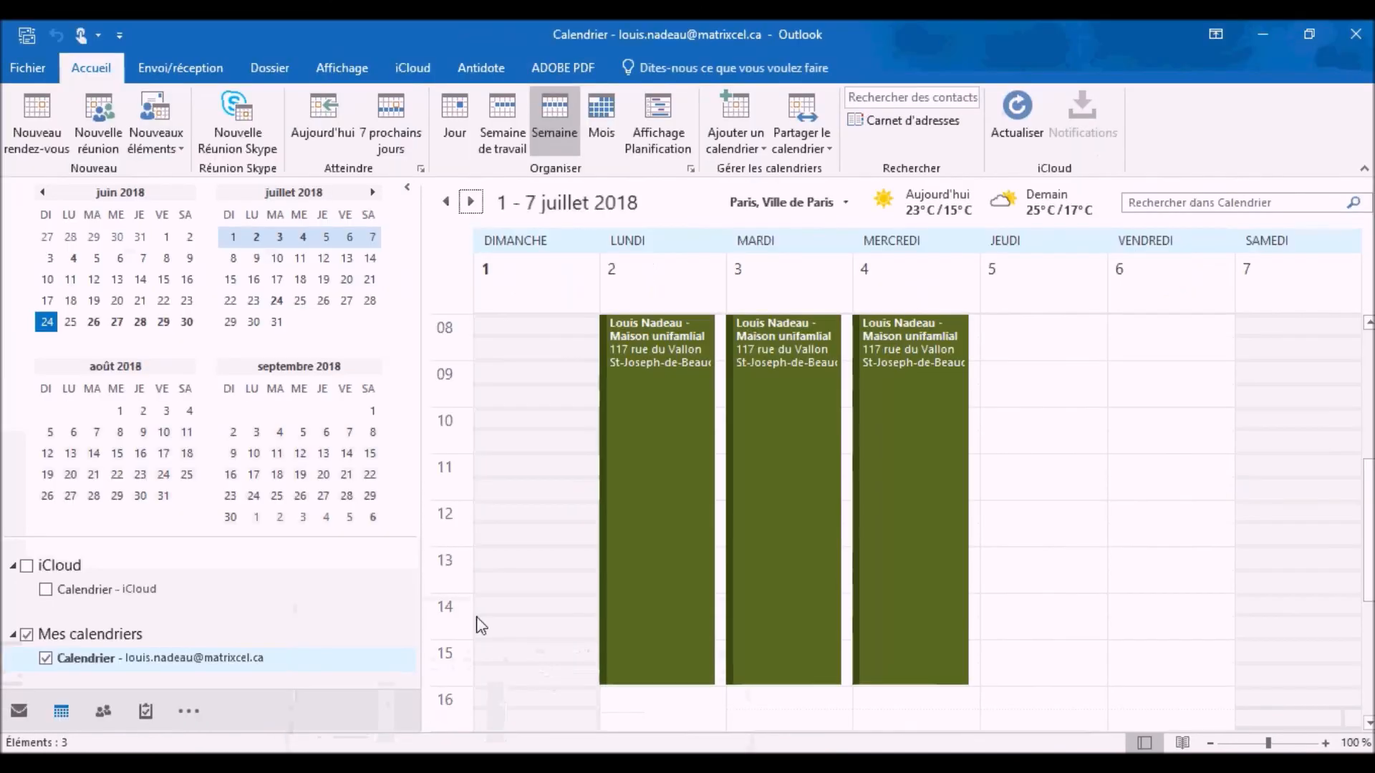
click(445, 203)
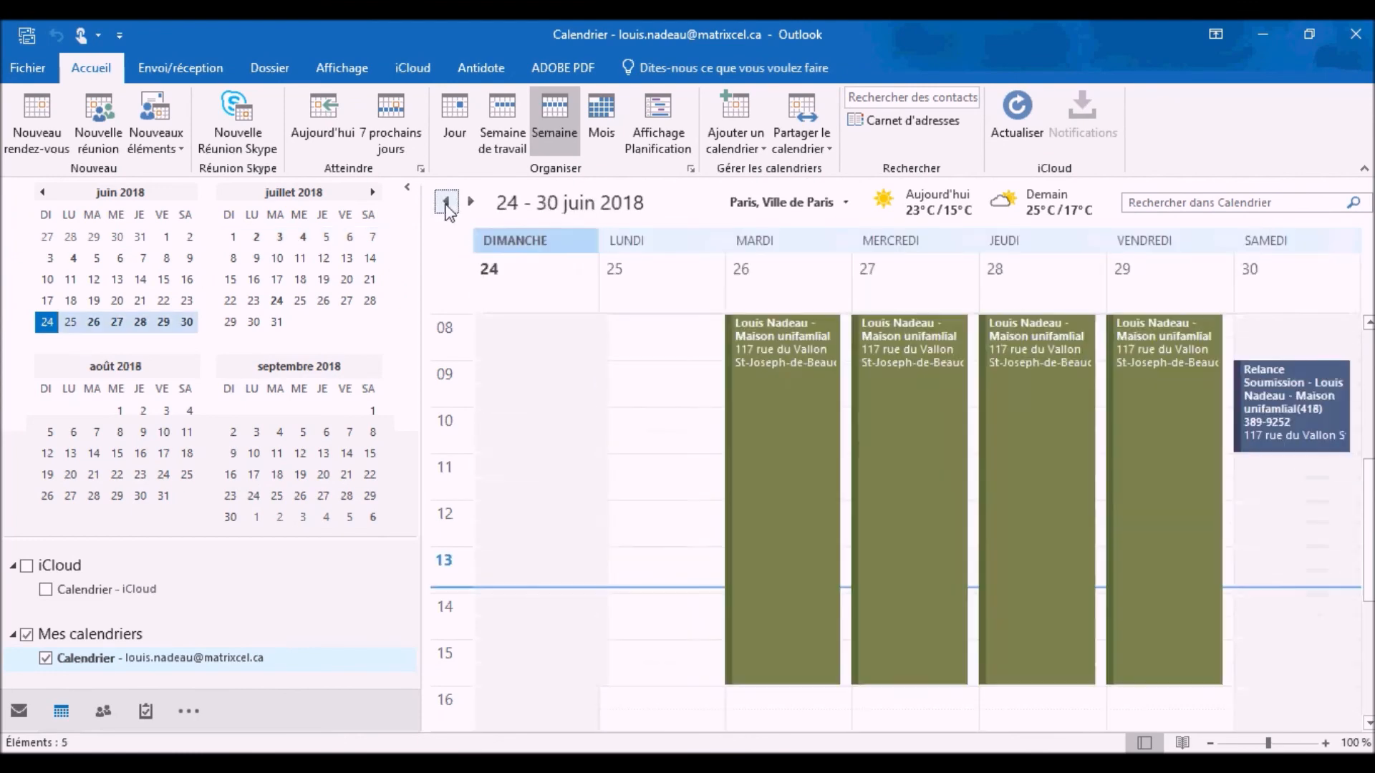
mouse_move(1166, 431)
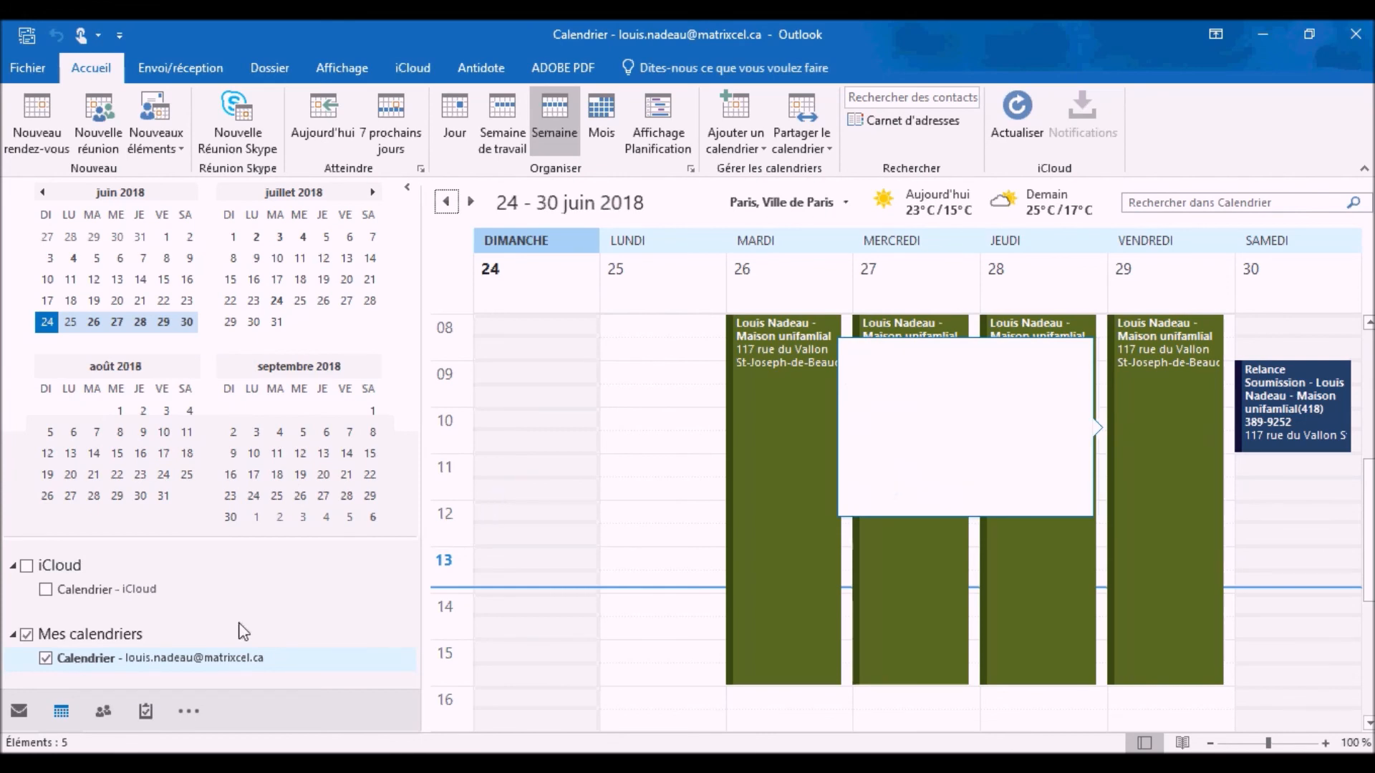
click(19, 713)
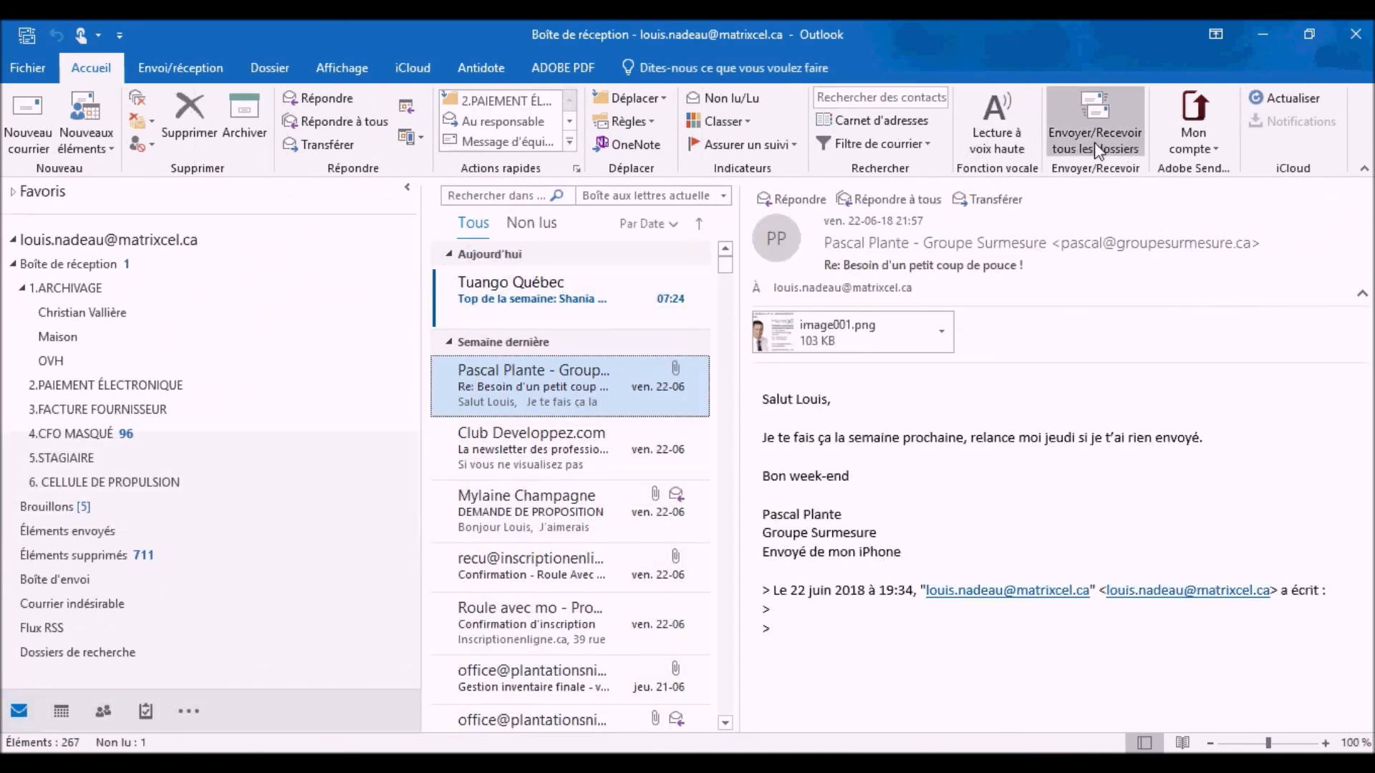
click(1265, 33)
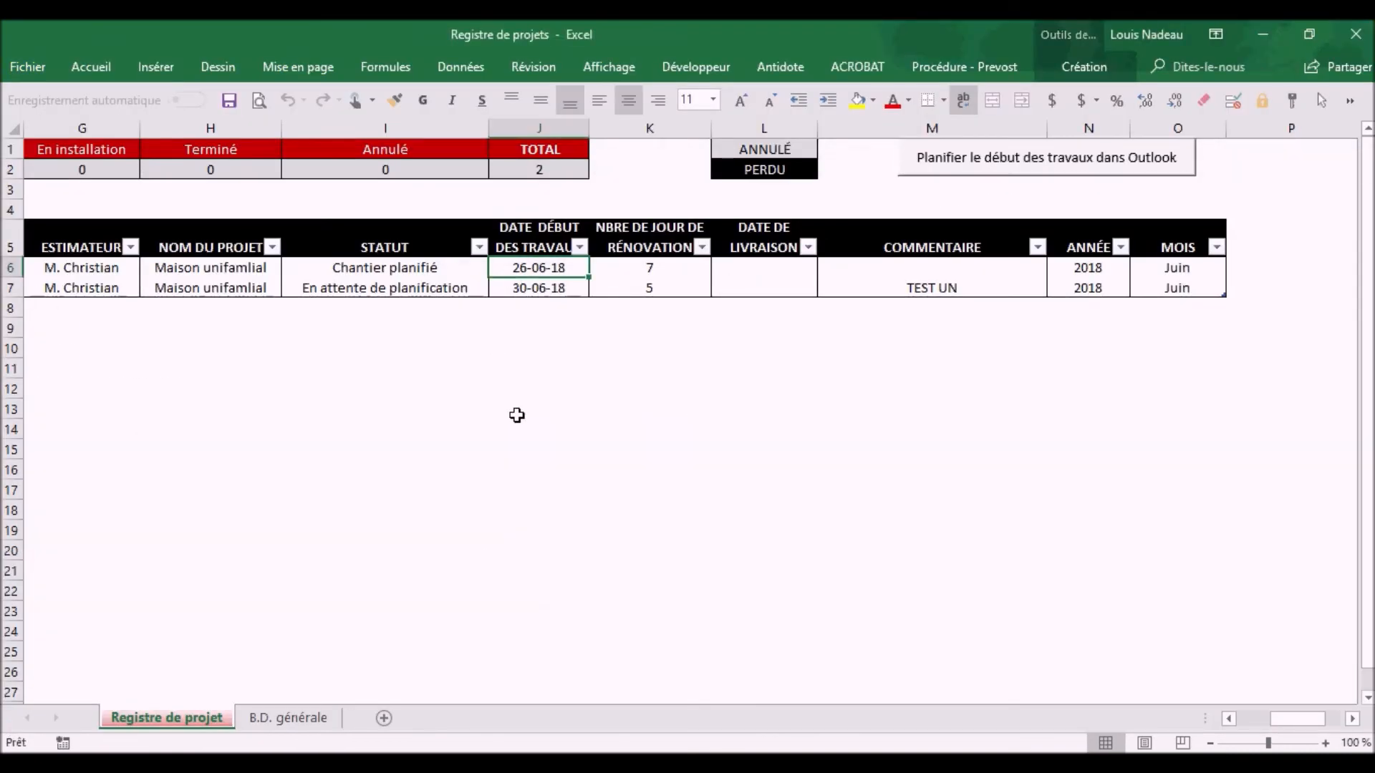
Inspect the newest quote's folder under 2018 in Logiciel de soumission - Rénovation, and return to the first columns of the project register
click(330, 764)
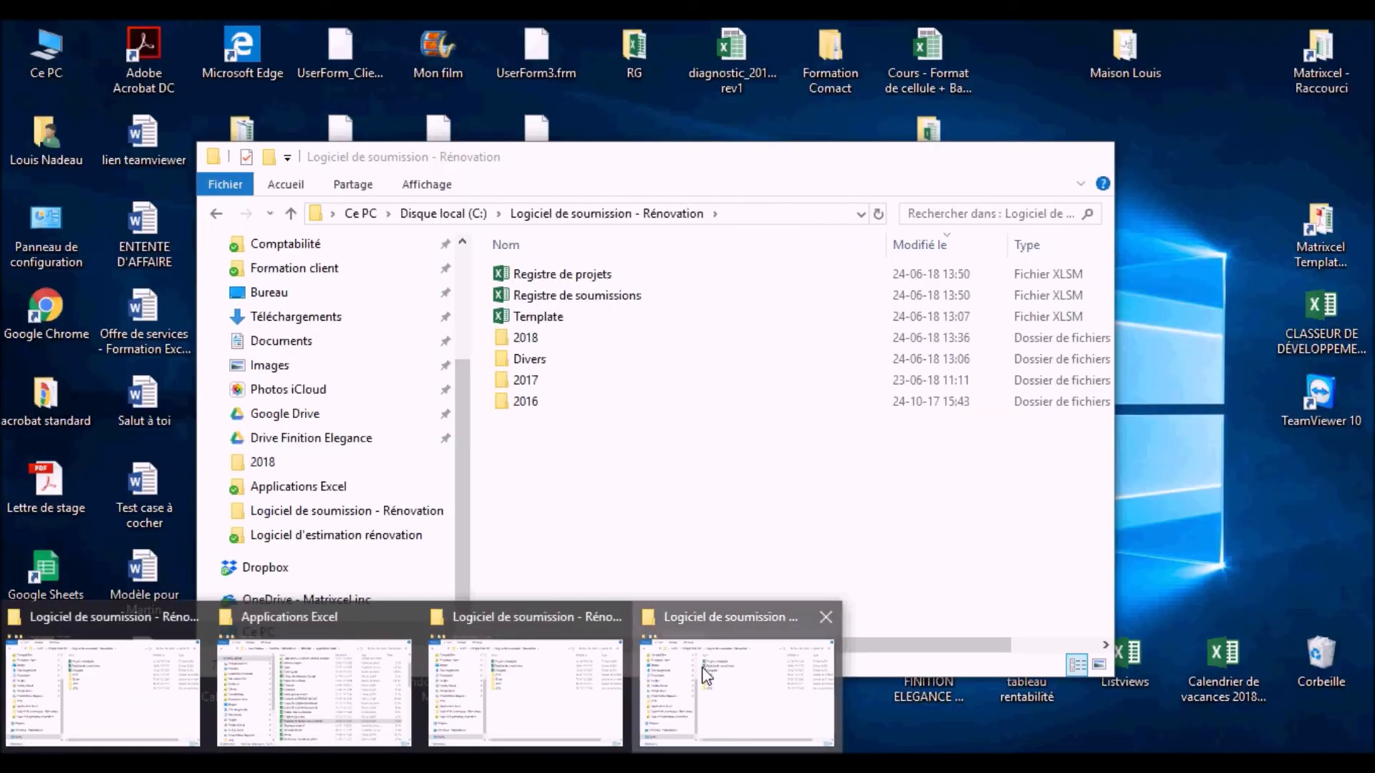
click(691, 666)
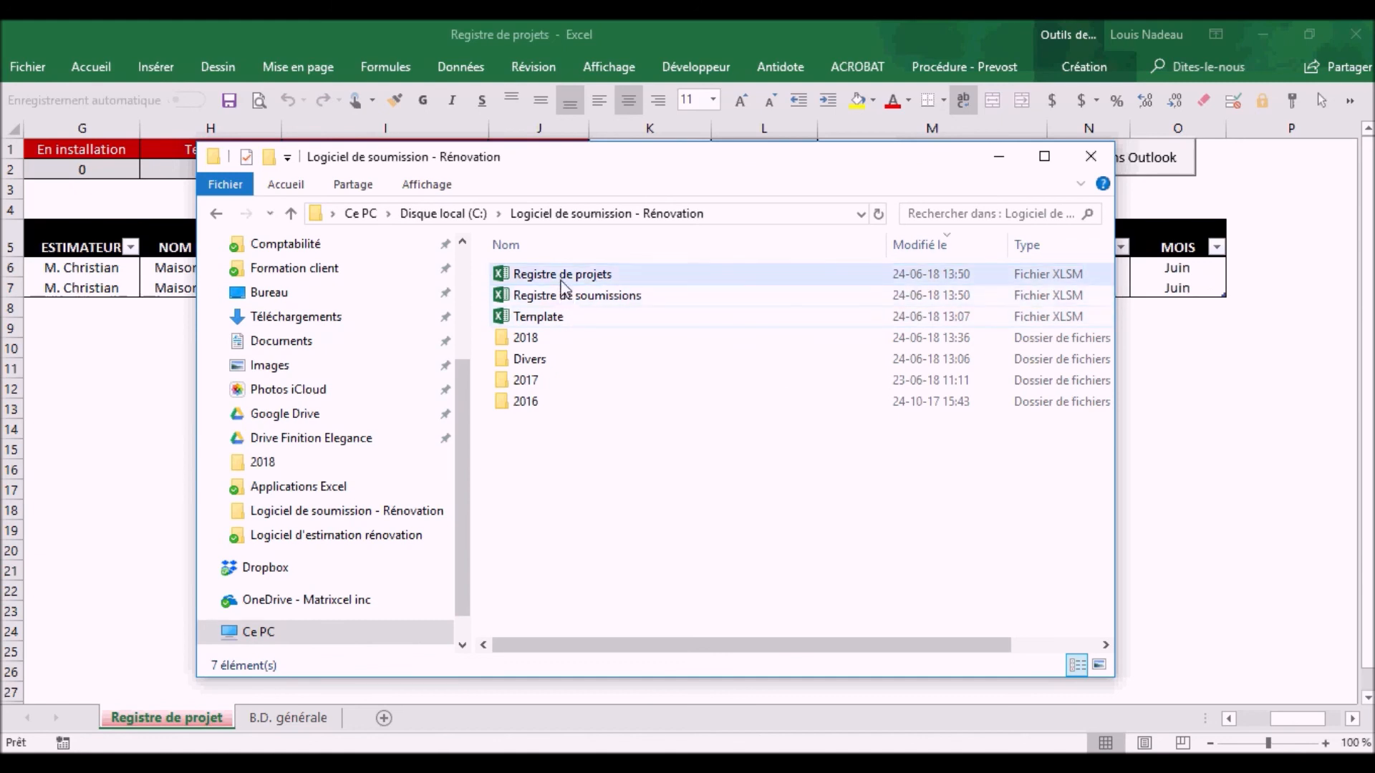
double_click(526, 340)
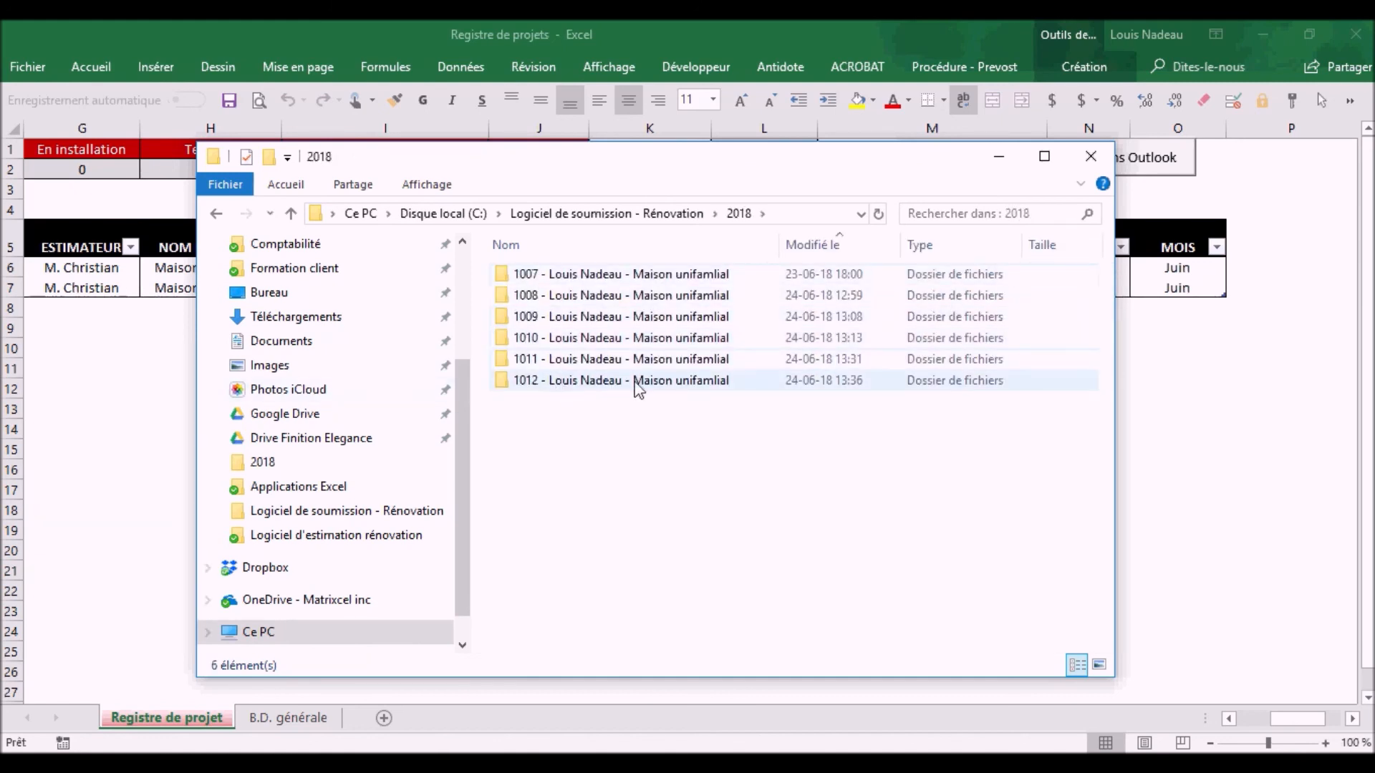
double_click(637, 382)
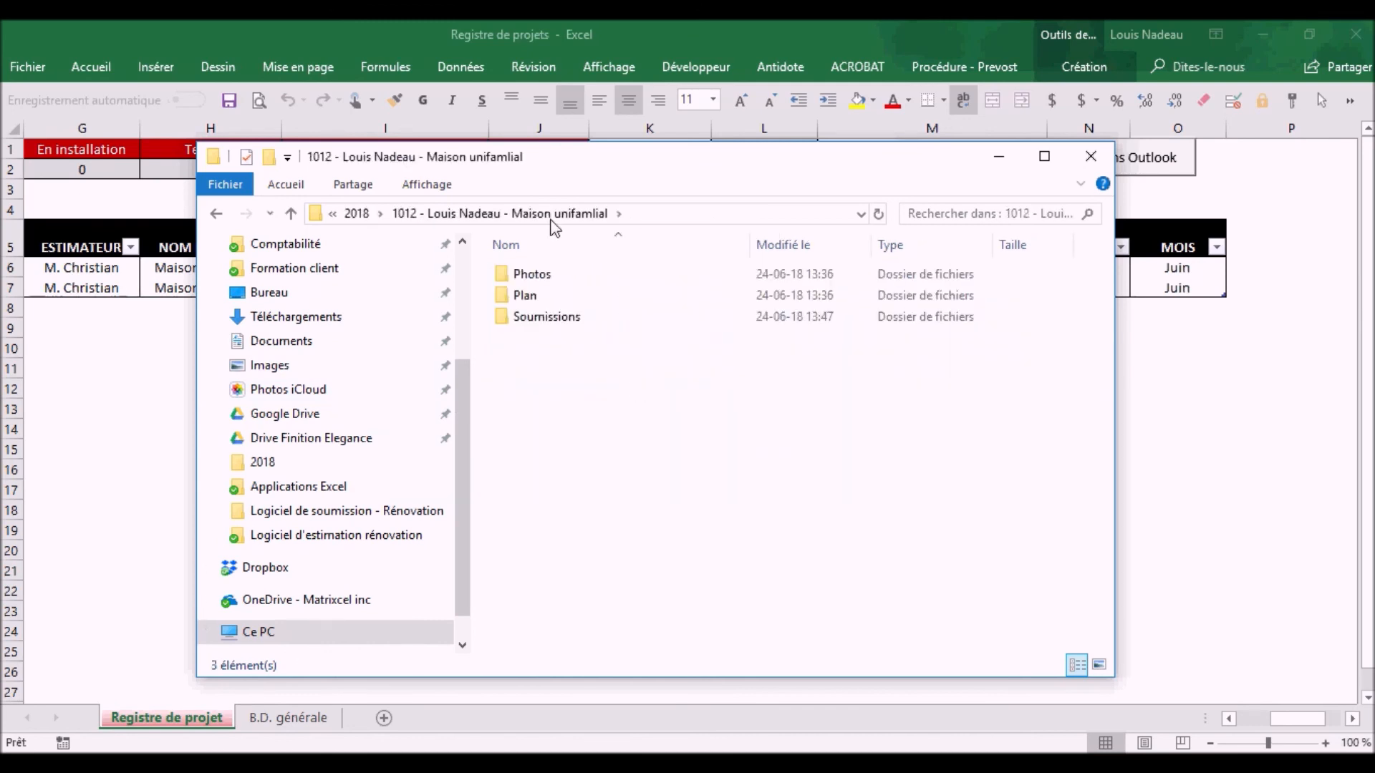
click(1090, 158)
click(619, 356)
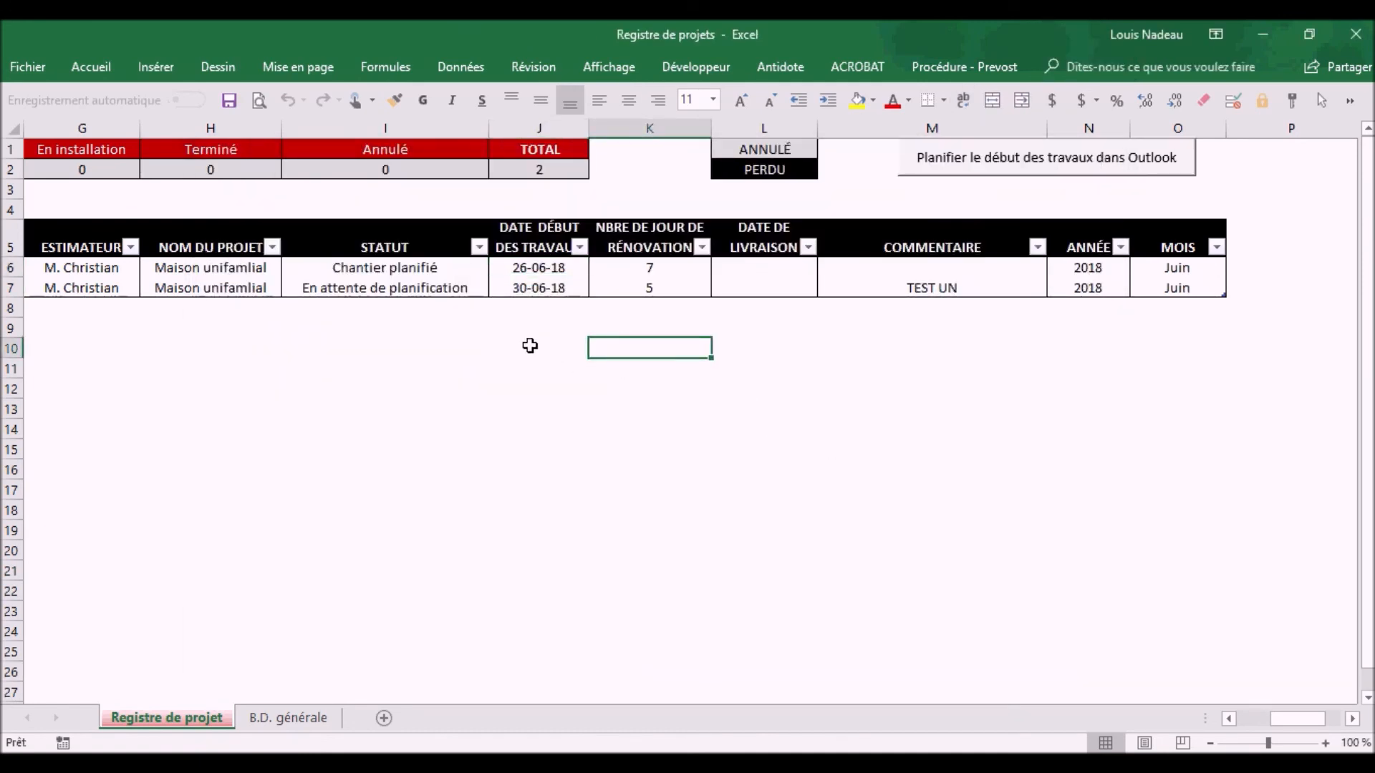
drag(1293, 718, 1205, 719)
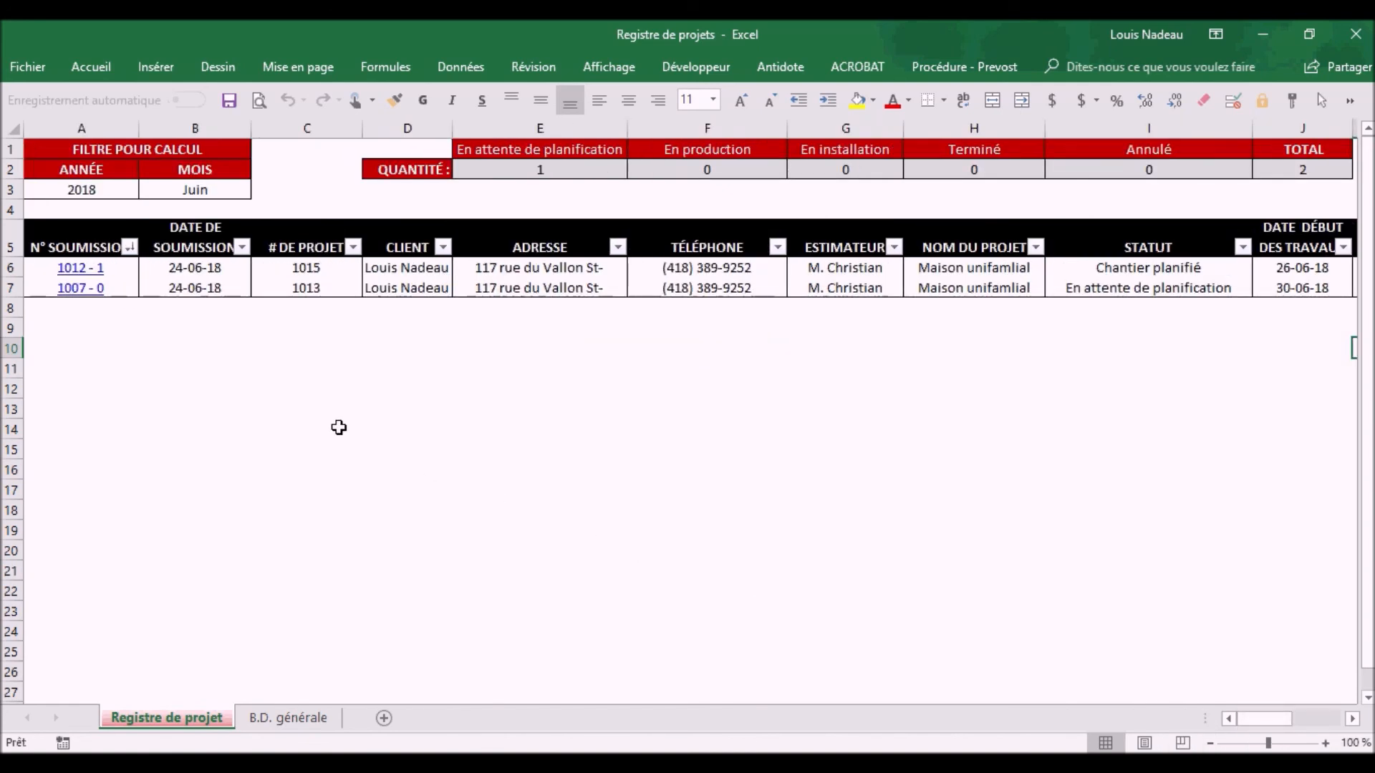